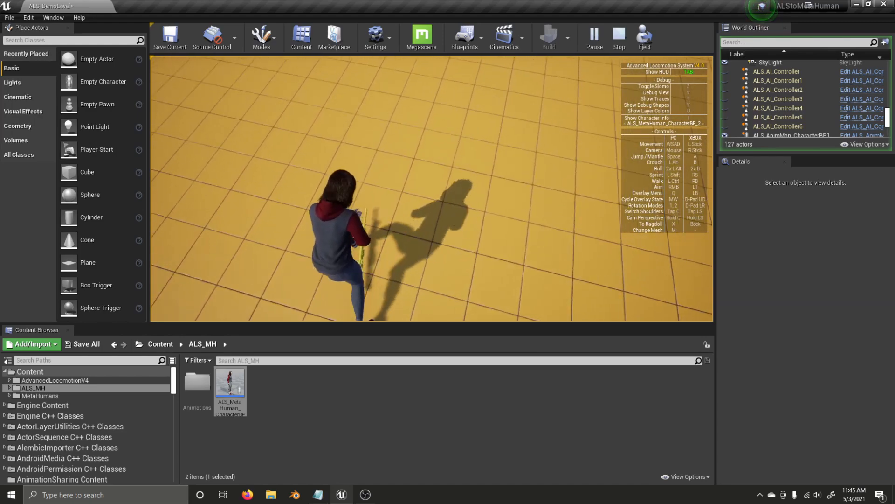
Playtest the MetaHuman character by crouching, switching overlay states, moving and aiming, and end the play session
{"action": "key", "text": "alt"}
{"action": "key", "text": "q"}
{"action": "scroll", "coordinate": [431, 189], "scroll_direction": "down", "scroll_amount": 1}
{"action": "key", "text": "w"}
{"action": "key", "text": "q"}
{"action": "scroll", "coordinate": [431, 189], "scroll_direction": "down", "scroll_amount": 2}
{"action": "right_click", "coordinate": [431, 189]}
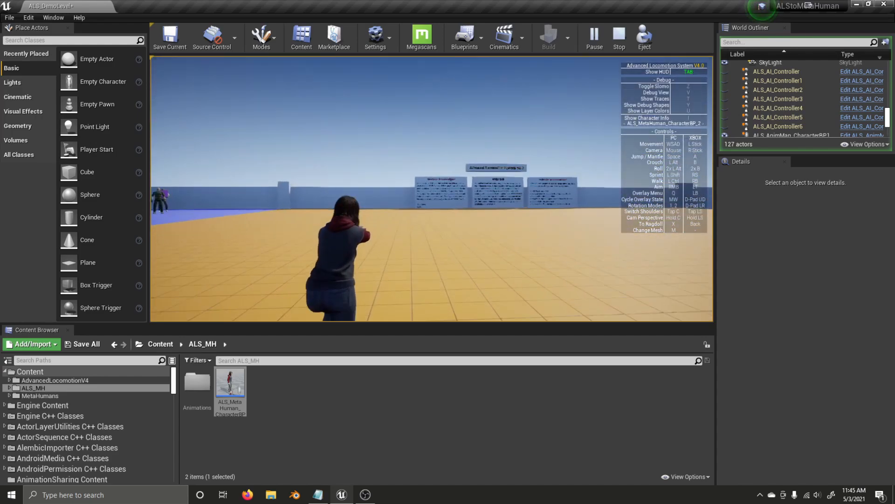
{"action": "key", "text": "w"}
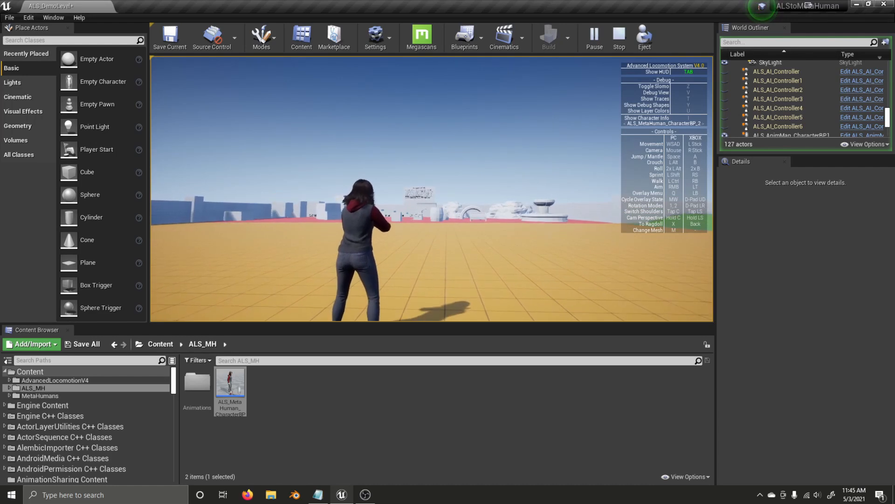
{"action": "key", "text": "Escape"}
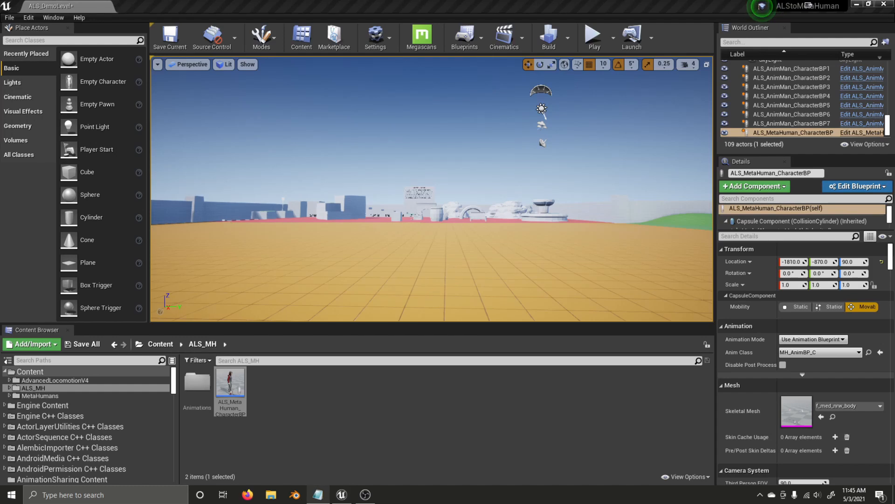
Open the MH_AnimBP animation blueprint from the Content/ALS_MH/Animations folder
{"action": "left_click", "coordinate": [160, 344]}
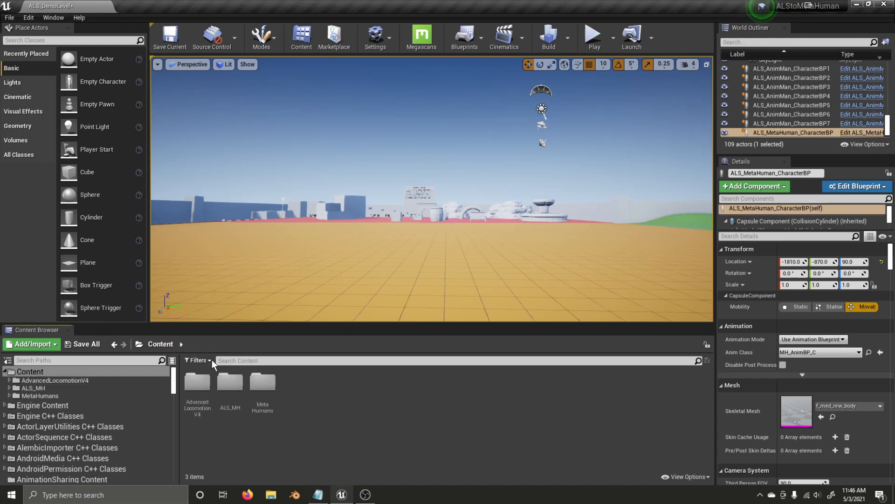
{"action": "double_click", "coordinate": [230, 383]}
{"action": "double_click", "coordinate": [198, 384]}
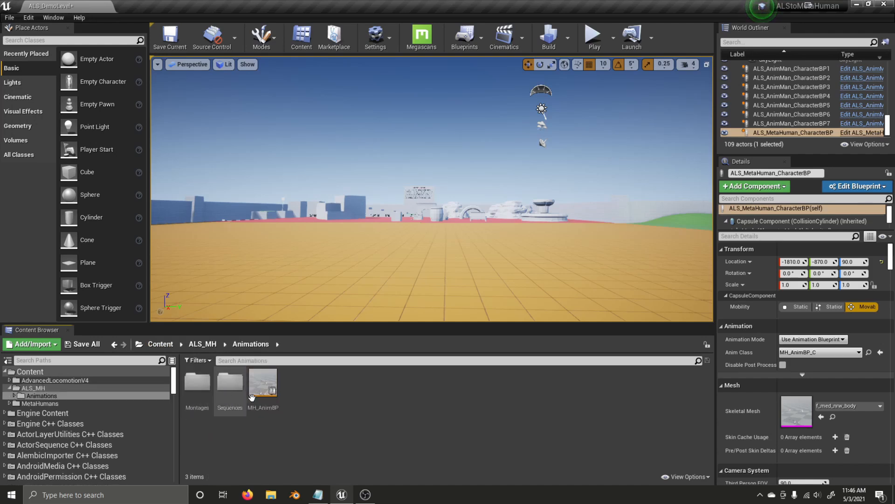
{"action": "double_click", "coordinate": [263, 383]}
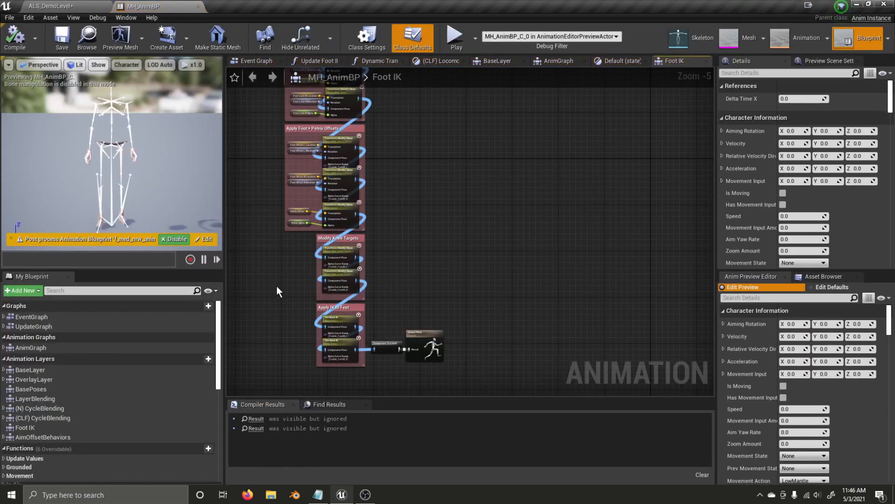
Close all the open graphs in MH_AnimBP, from the Event Graph through Foot IK
{"action": "right_click_drag", "start_coordinate": [276, 275], "coordinate": [309, 291]}
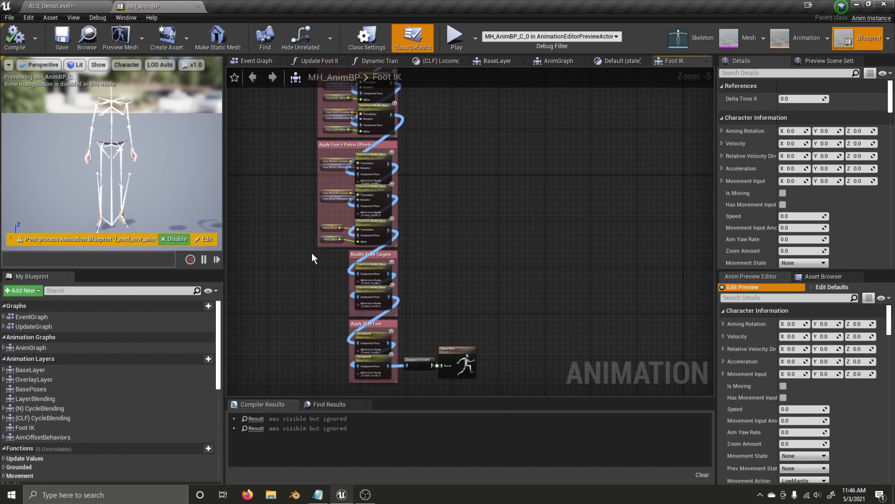
{"action": "left_click", "coordinate": [281, 61]}
{"action": "left_click", "coordinate": [291, 58]}
{"action": "left_click", "coordinate": [290, 60]}
{"action": "left_click", "coordinate": [291, 61]}
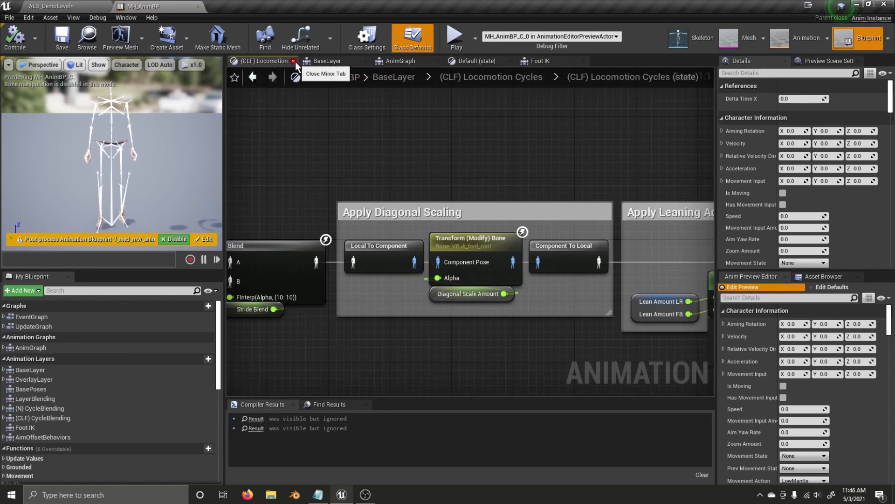
{"action": "left_click", "coordinate": [294, 61]}
{"action": "left_click", "coordinate": [293, 61]}
{"action": "left_click", "coordinate": [294, 61]}
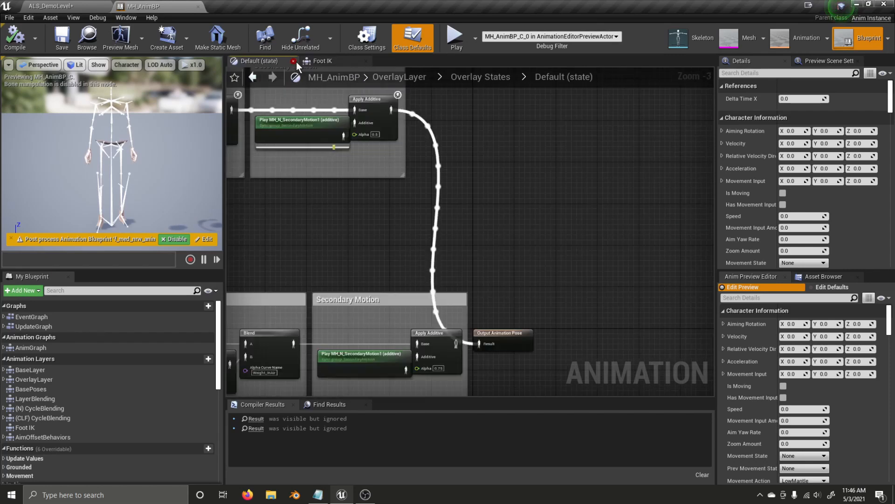
{"action": "left_click", "coordinate": [295, 62]}
{"action": "left_click", "coordinate": [296, 61]}
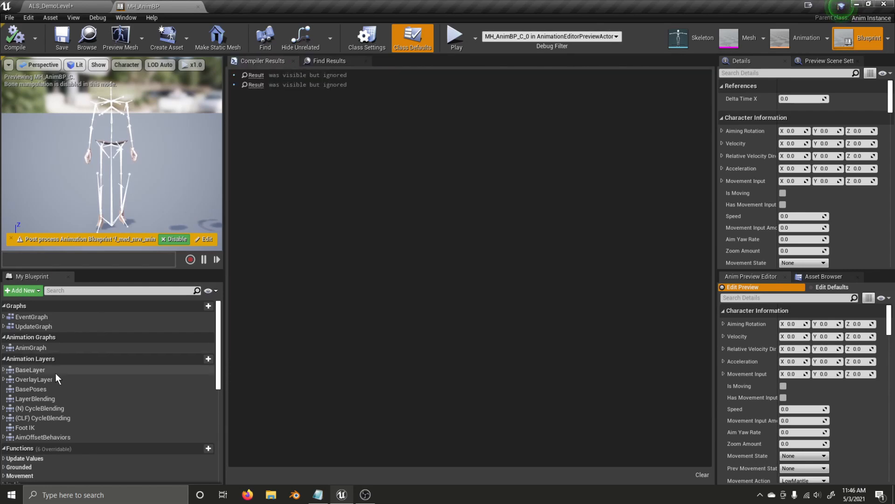
Open the AnimGraph and set the spine_03 Transform (Modify) Bone node in the aim offset section to modify spine_05
{"action": "double_click", "coordinate": [47, 347]}
{"action": "scroll", "coordinate": [416, 232], "scroll_direction": "up", "scroll_amount": 6}
{"action": "left_click", "coordinate": [454, 290]}
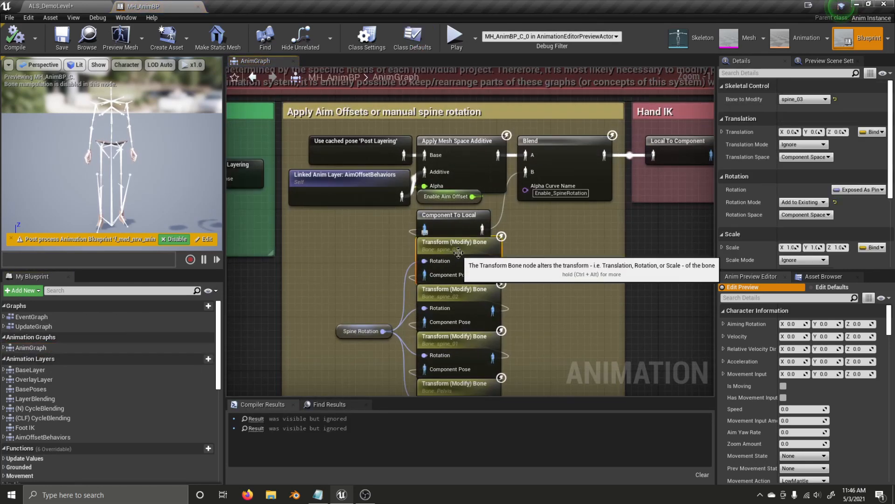
{"action": "right_click_drag", "start_coordinate": [526, 320], "coordinate": [527, 275]}
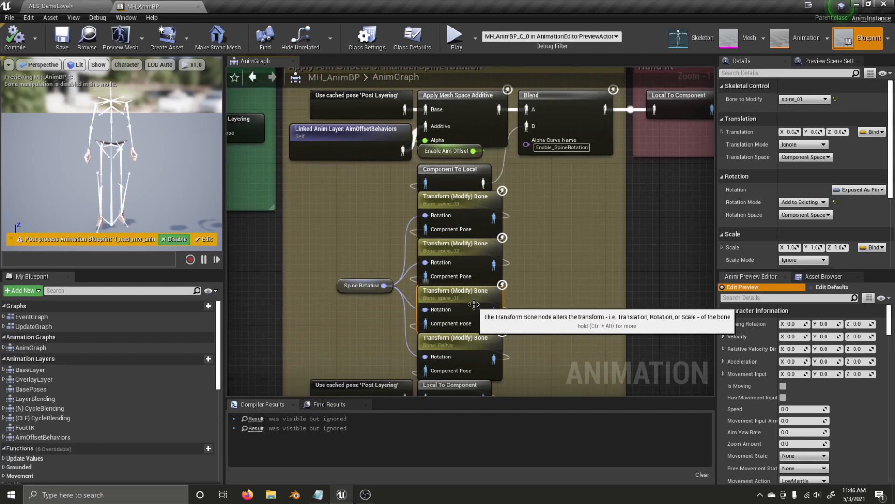
{"action": "left_click", "coordinate": [472, 210]}
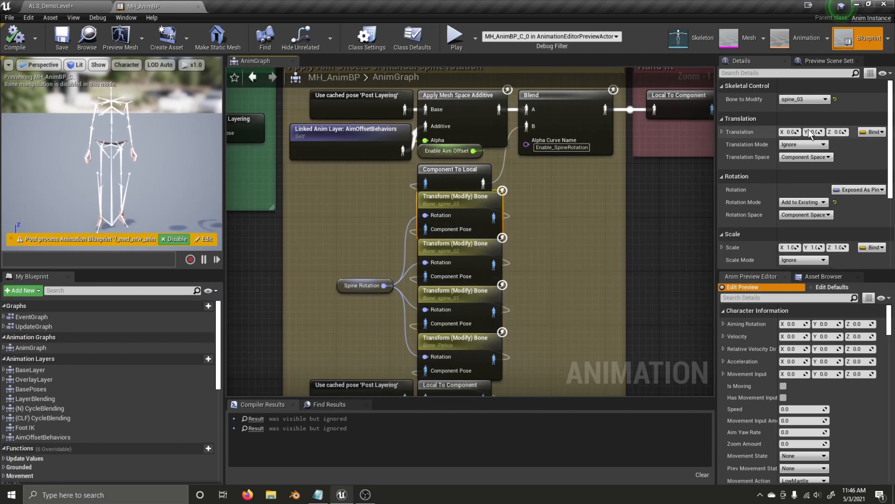
{"action": "left_click", "coordinate": [803, 102]}
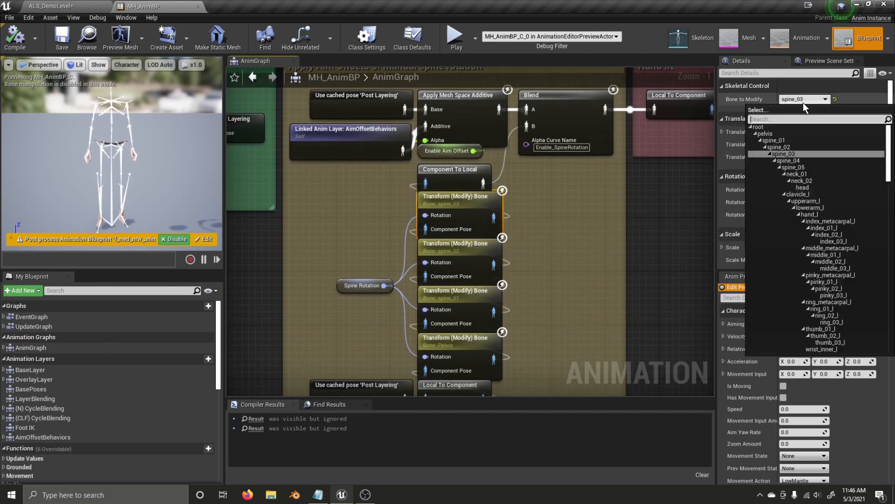
{"action": "left_click", "coordinate": [801, 167]}
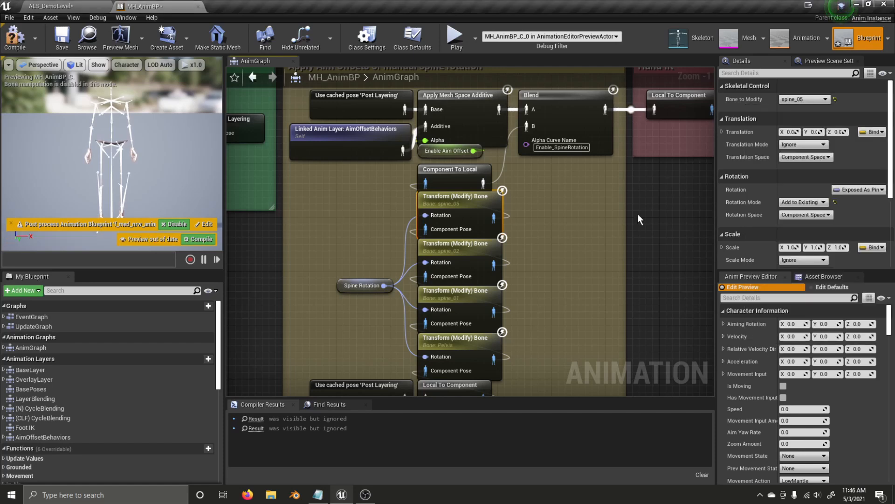
Set the spine_02 Transform (Modify) Bone node to modify spine_03, and compile and save the animation blueprint
{"action": "left_click", "coordinate": [481, 251]}
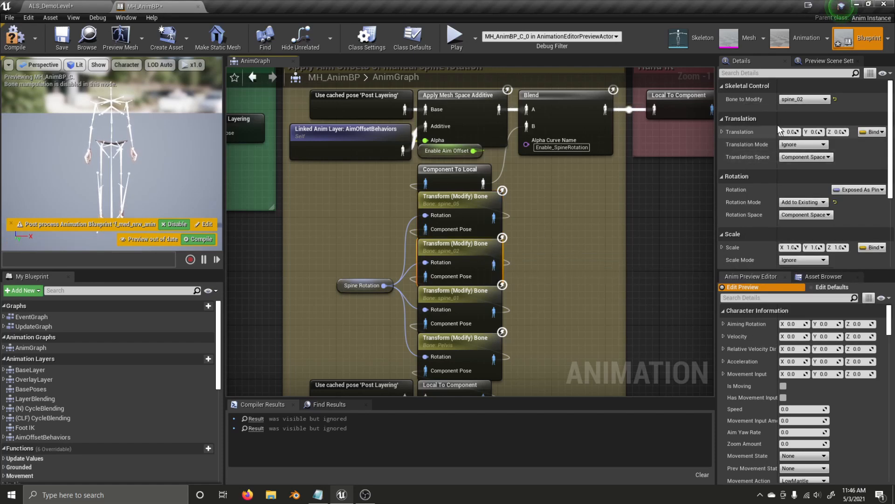
{"action": "left_click", "coordinate": [789, 101]}
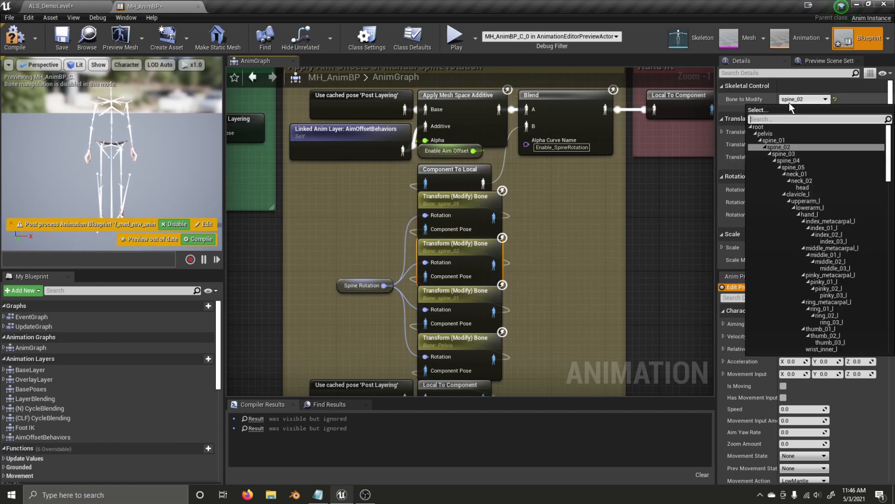
{"action": "left_click", "coordinate": [796, 154]}
{"action": "left_click", "coordinate": [481, 294]}
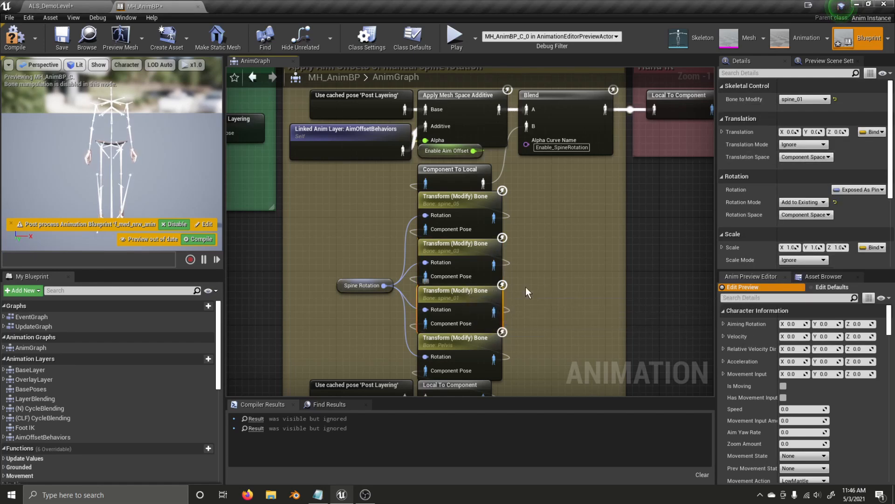
{"action": "left_click", "coordinate": [553, 263]}
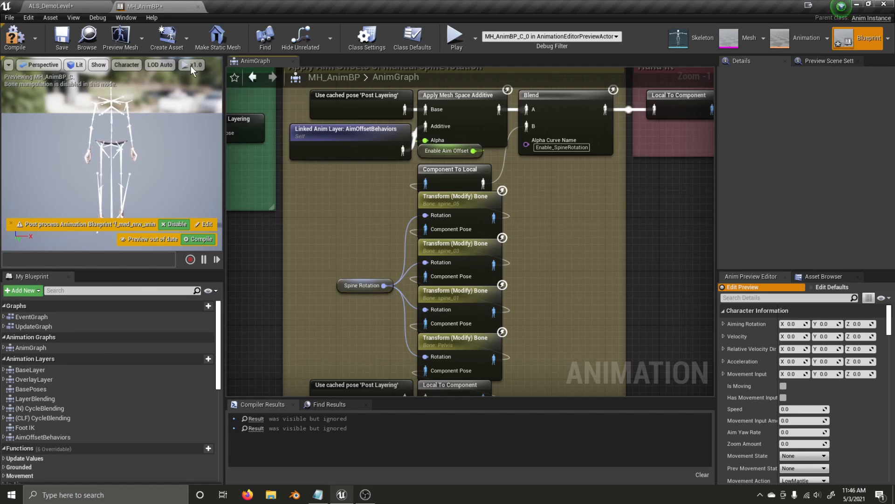
{"action": "left_click", "coordinate": [65, 40]}
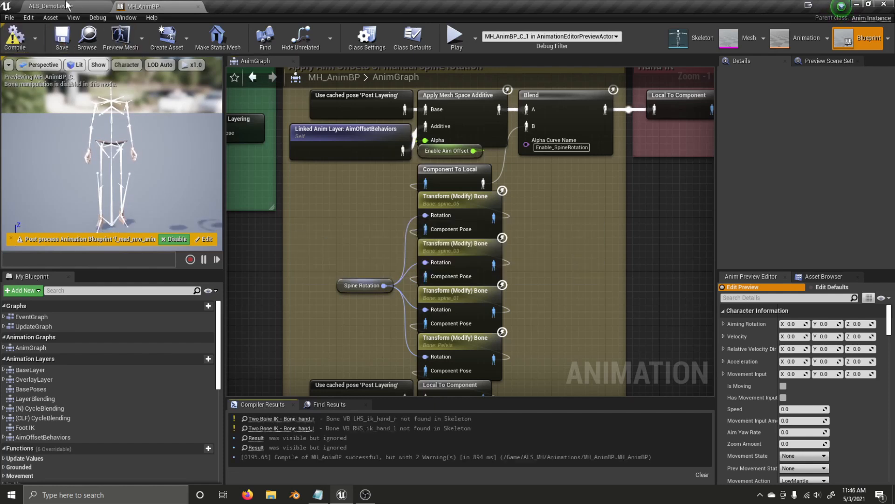
Return to the level editor and open the metahuman_base_skel skeleton from MetaHumans/Common/Female/Medium/NormalWeight/Body
{"action": "left_click", "coordinate": [51, 6]}
{"action": "left_click", "coordinate": [310, 427]}
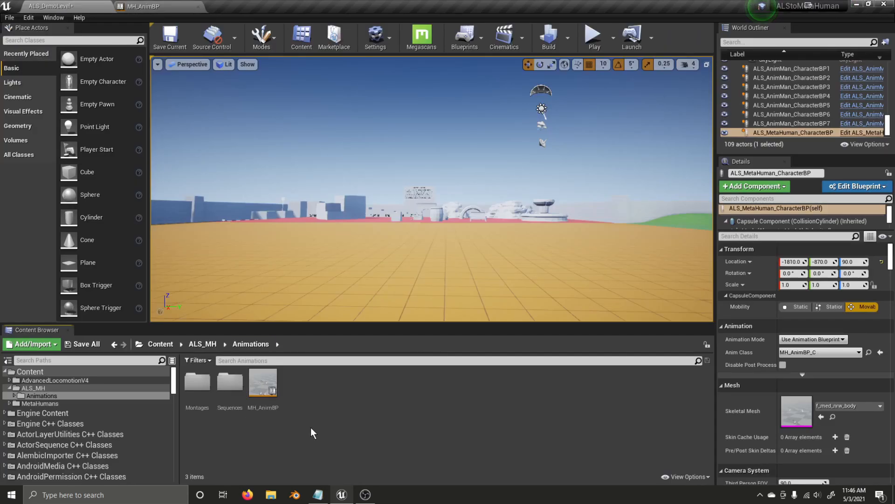
{"action": "left_click", "coordinate": [203, 346]}
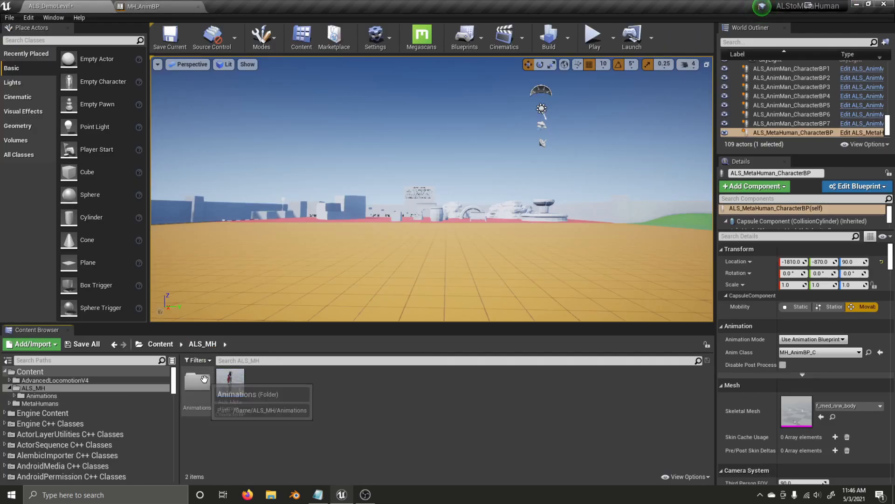
{"action": "left_click", "coordinate": [160, 344]}
{"action": "left_click", "coordinate": [261, 385]}
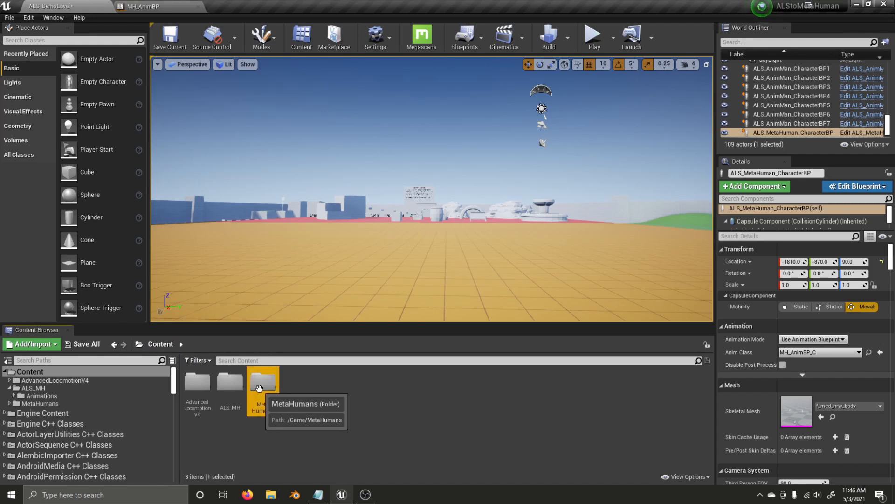
{"action": "double_click", "coordinate": [260, 389]}
{"action": "double_click", "coordinate": [198, 382]}
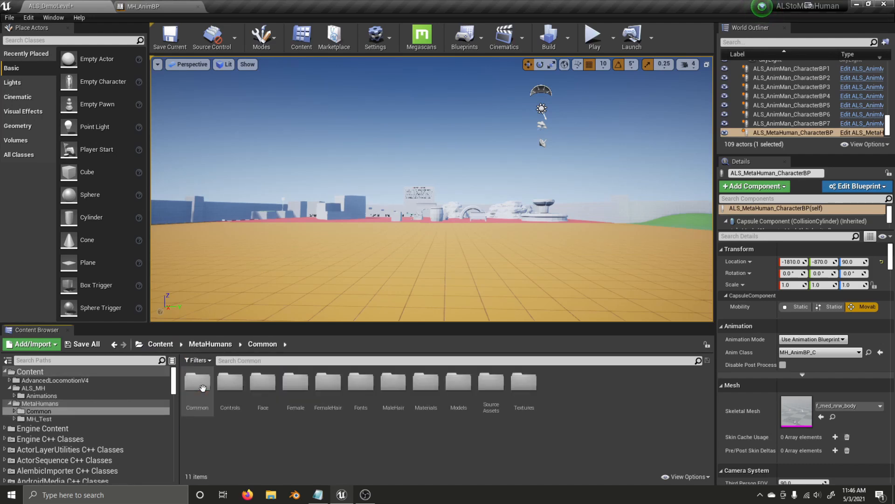
{"action": "double_click", "coordinate": [295, 382]}
{"action": "double_click", "coordinate": [209, 387]}
{"action": "double_click", "coordinate": [198, 384]}
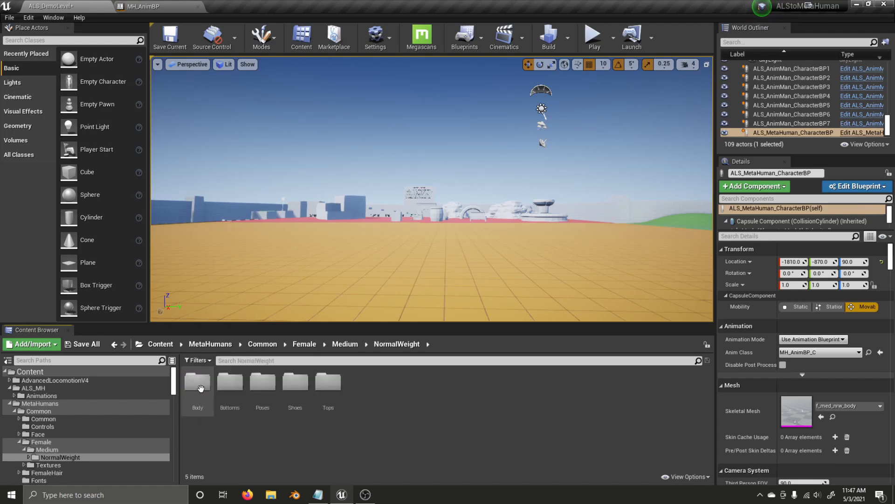
{"action": "left_click", "coordinate": [199, 389]}
{"action": "double_click", "coordinate": [200, 389]}
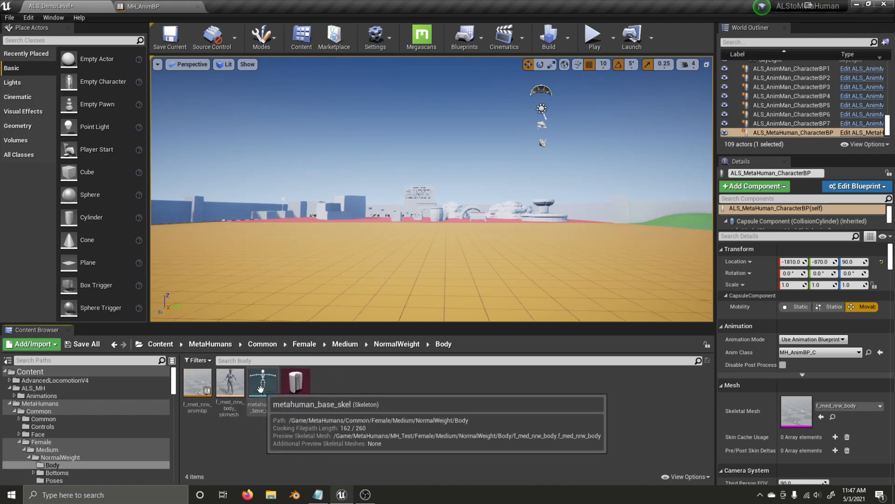
{"action": "double_click", "coordinate": [261, 390]}
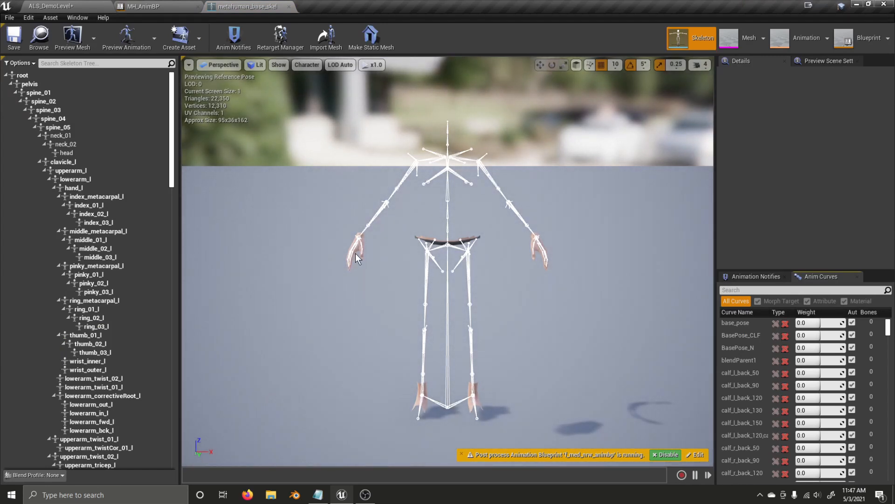
Search the skeleton tree for "hand" and select the hand_l bone
{"action": "left_click", "coordinate": [359, 240]}
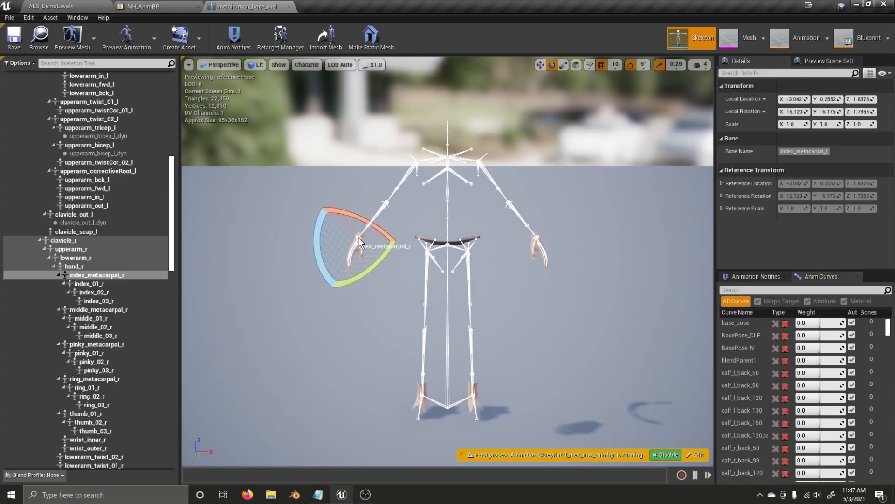
{"action": "scroll", "coordinate": [70, 238], "scroll_direction": "up", "scroll_amount": 4}
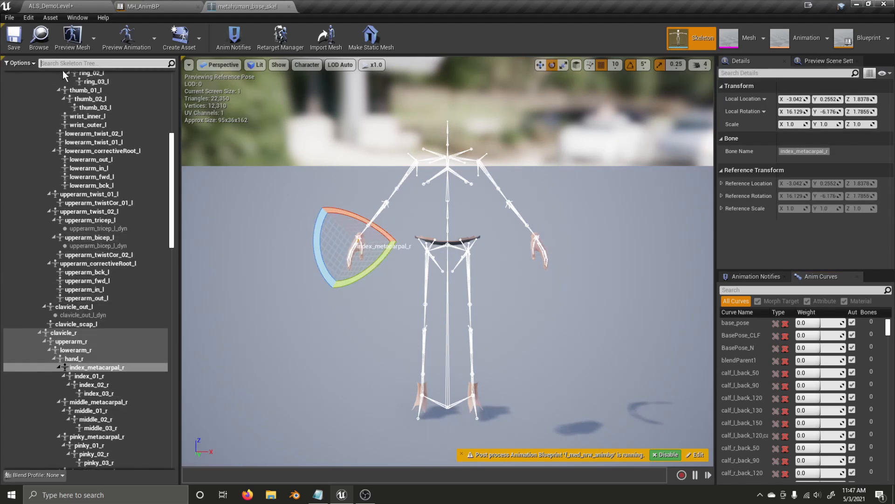
{"action": "type", "text": "hand"}
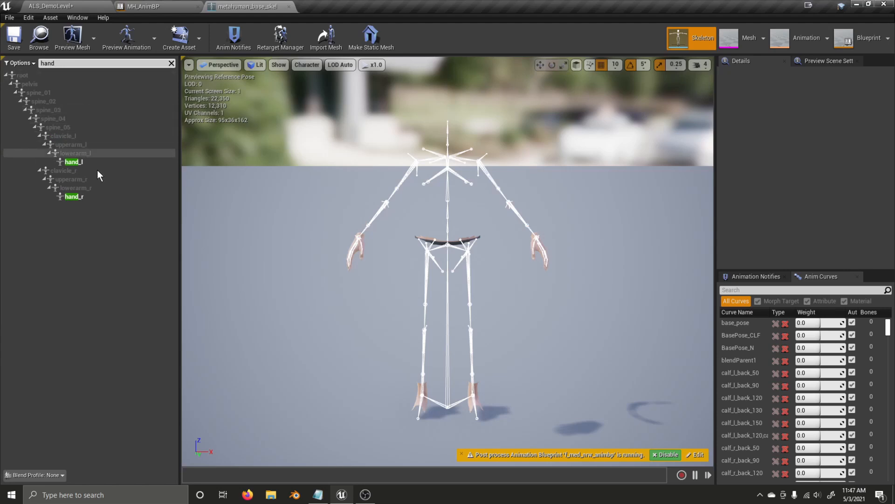
{"action": "left_click", "coordinate": [77, 160]}
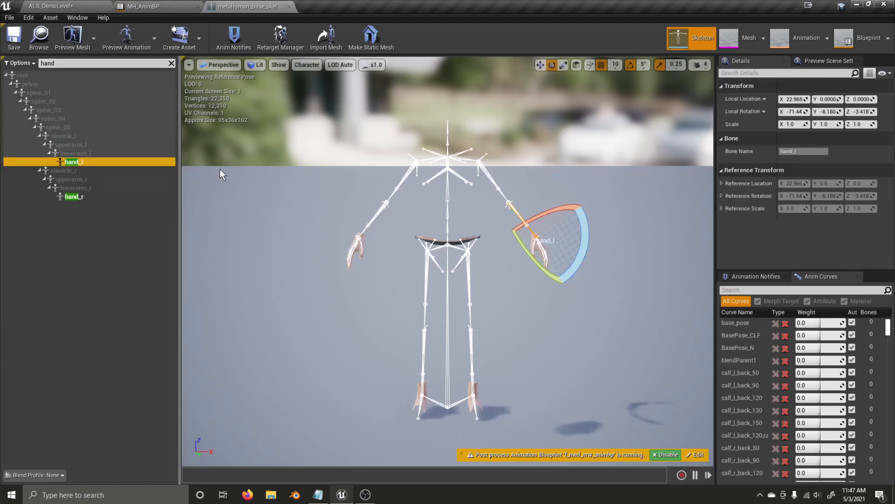
{"action": "mouse_move", "coordinate": [445, 302]}
{"action": "right_mouse_down"}
{"action": "mouse_move", "coordinate": [476, 308]}
{"action": "mouse_move", "coordinate": [457, 304]}
{"action": "right_mouse_up"}
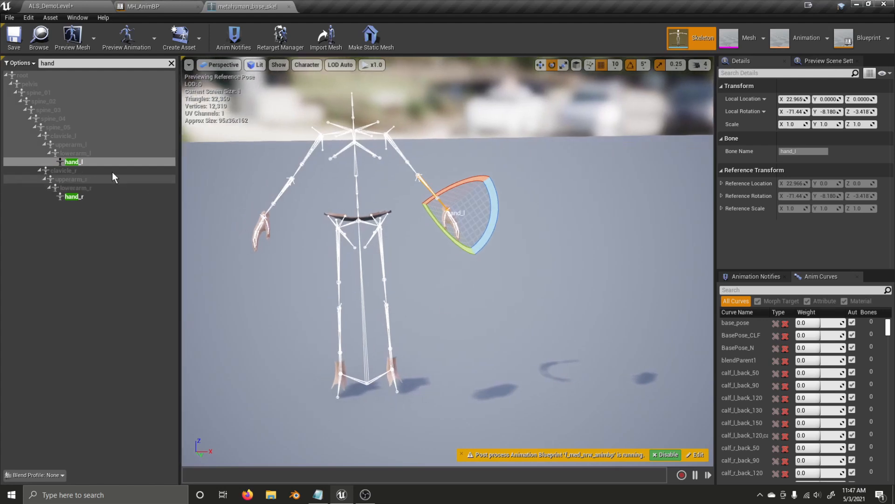
Add a socket to the hand_l bone and name it hand_l_object
{"action": "right_click", "coordinate": [77, 161]}
{"action": "left_click", "coordinate": [107, 194]}
{"action": "left_click", "coordinate": [89, 170]}
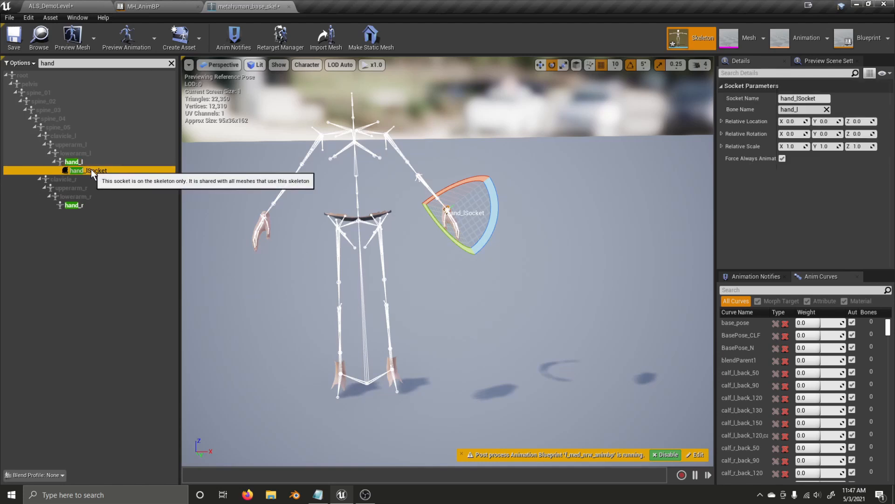
{"action": "left_click", "coordinate": [91, 168]}
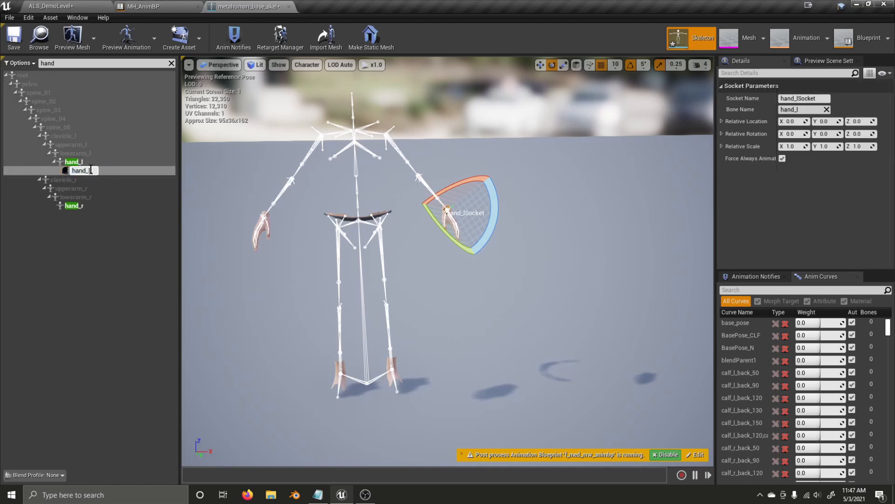
{"action": "key", "text": "Return"}
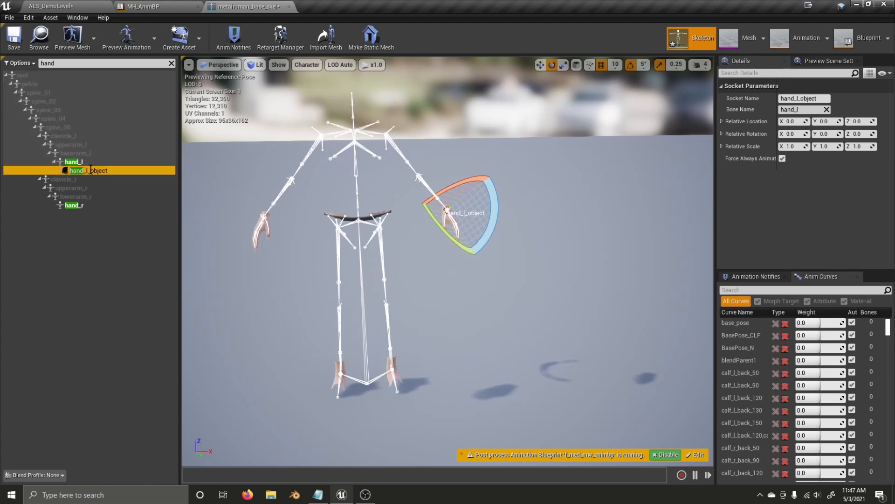
Add a socket named hand_r_object to the hand_r bone and close the skeleton editor
{"action": "left_click", "coordinate": [104, 204]}
{"action": "right_click", "coordinate": [104, 204]}
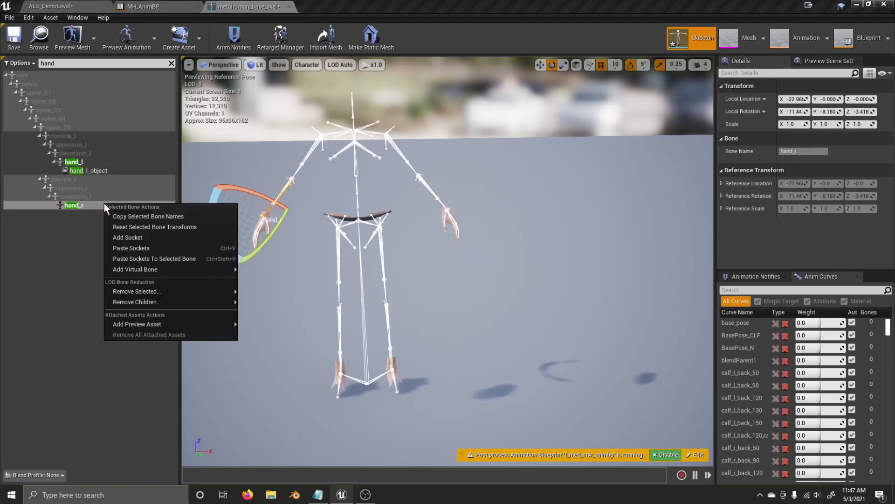
{"action": "left_click", "coordinate": [129, 237]}
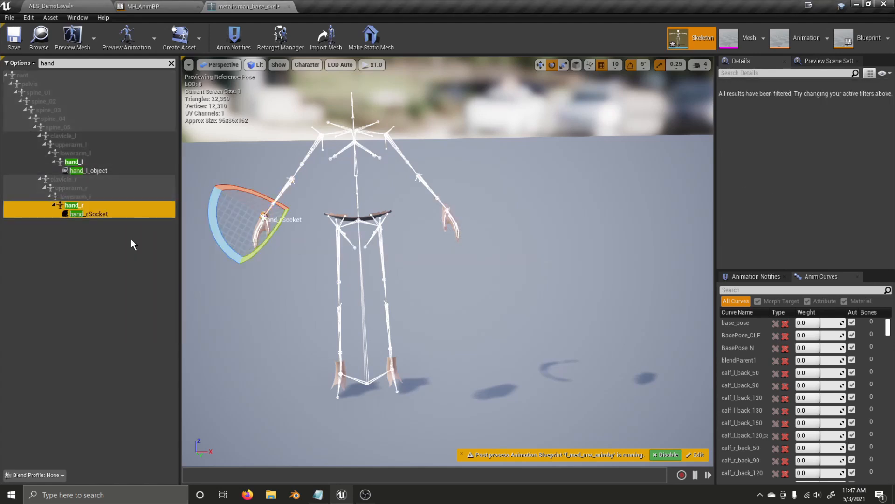
{"action": "double_click", "coordinate": [136, 214]}
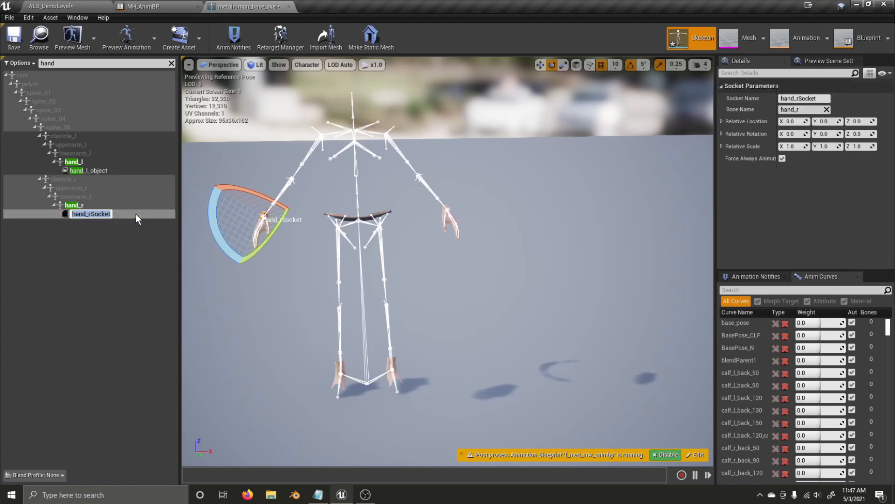
{"action": "type", "text": "hand_r_object"}
{"action": "key", "text": "Return"}
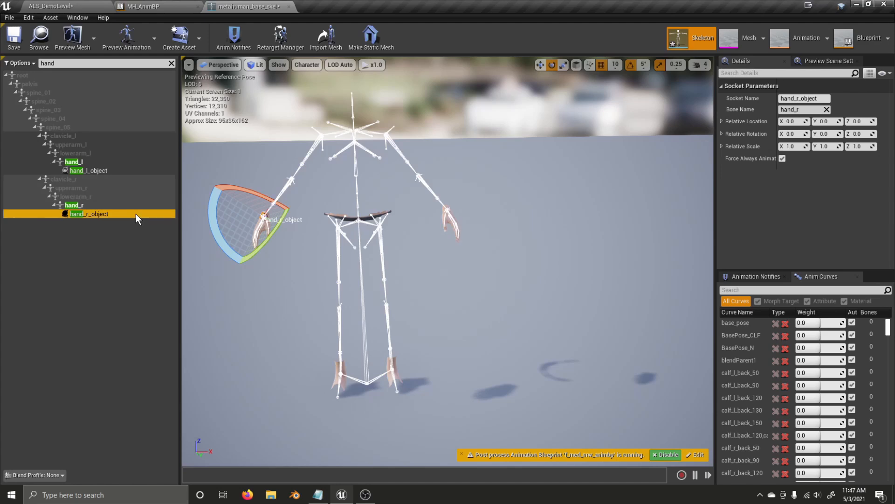
{"action": "left_click", "coordinate": [288, 6]}
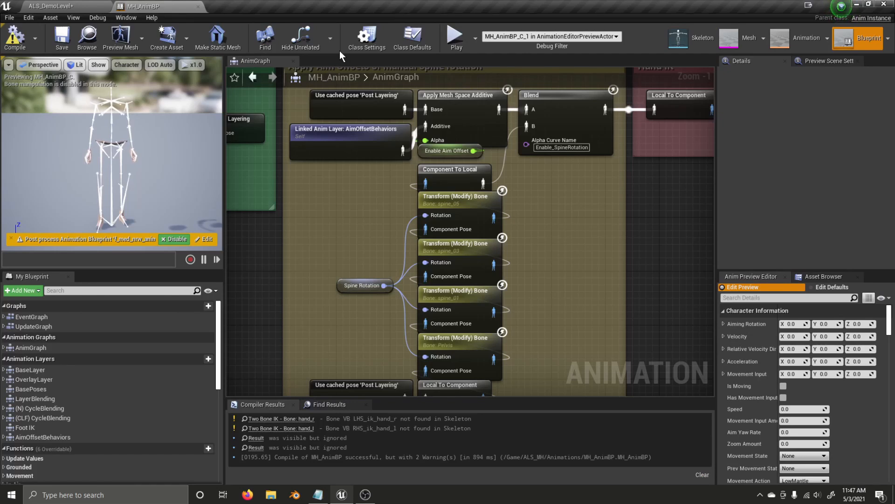
Return to the level editor and open ALS_MetaHuman_CharacterBP from the ALS_MH folder
{"action": "left_click", "coordinate": [51, 6]}
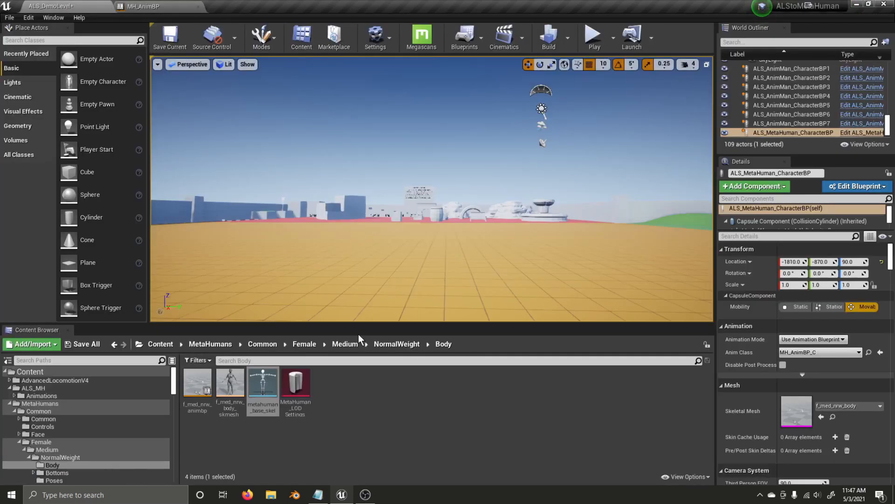
{"action": "left_click", "coordinate": [33, 387]}
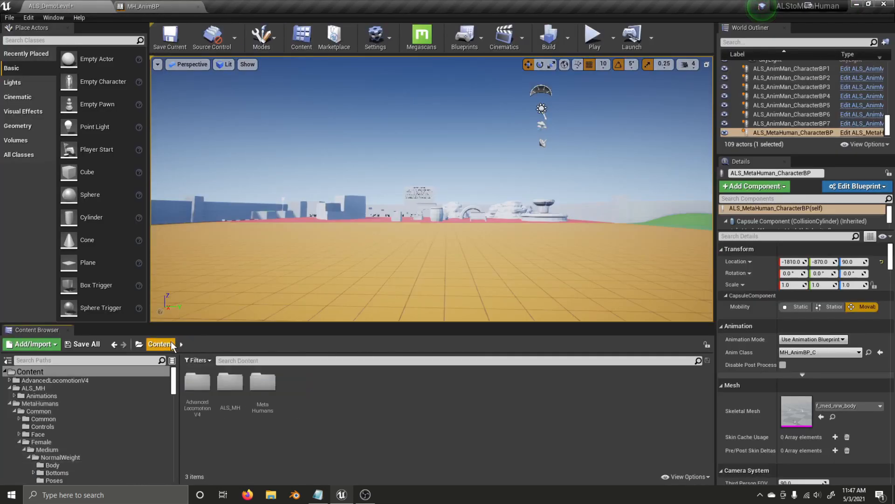
{"action": "double_click", "coordinate": [238, 388]}
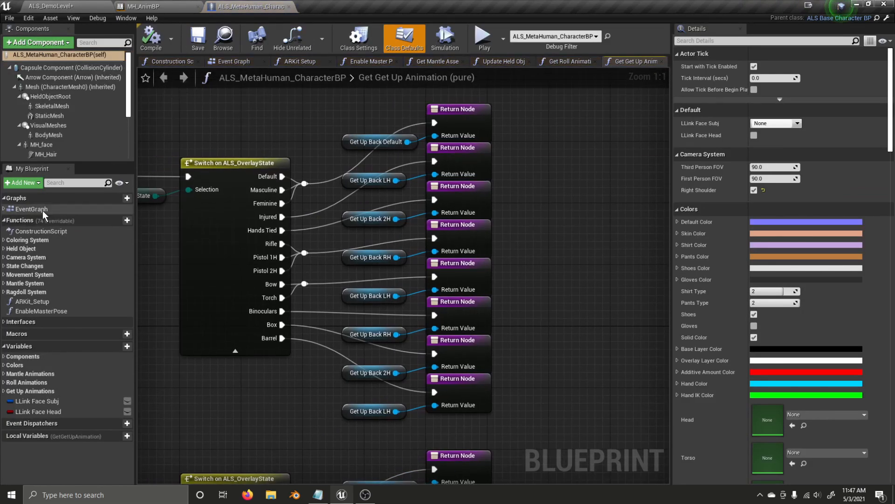
Close all the graphs left open in the ALS_MetaHuman_CharacterBP blueprint
{"action": "left_click", "coordinate": [203, 61]}
{"action": "left_click", "coordinate": [204, 61]}
{"action": "left_click", "coordinate": [203, 61]}
{"action": "left_click", "coordinate": [203, 61]}
{"action": "left_click", "coordinate": [203, 61]}
{"action": "left_click", "coordinate": [203, 61]}
{"action": "left_click", "coordinate": [202, 61]}
{"action": "left_click", "coordinate": [203, 61]}
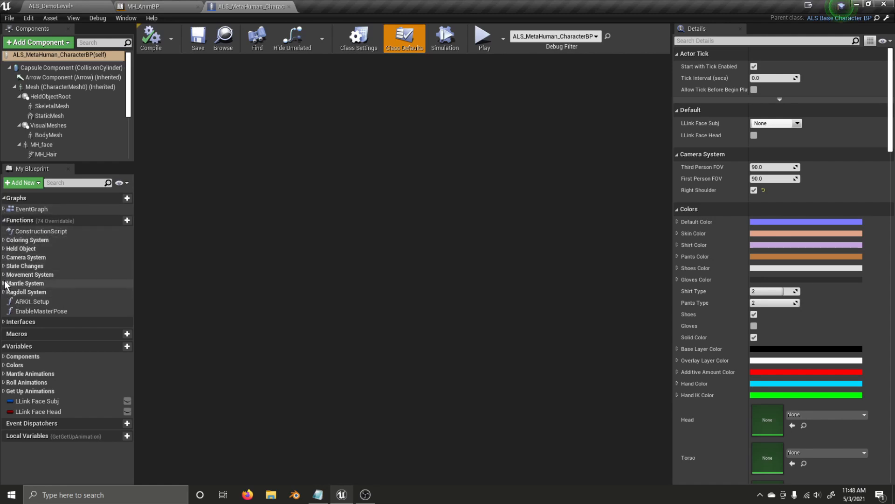
Open the UpdateHeldObject function under Held Object and go into the Attach to Hand function's graph at its Select node
{"action": "left_click", "coordinate": [5, 248]}
{"action": "left_click", "coordinate": [77, 258]}
{"action": "double_click", "coordinate": [78, 259]}
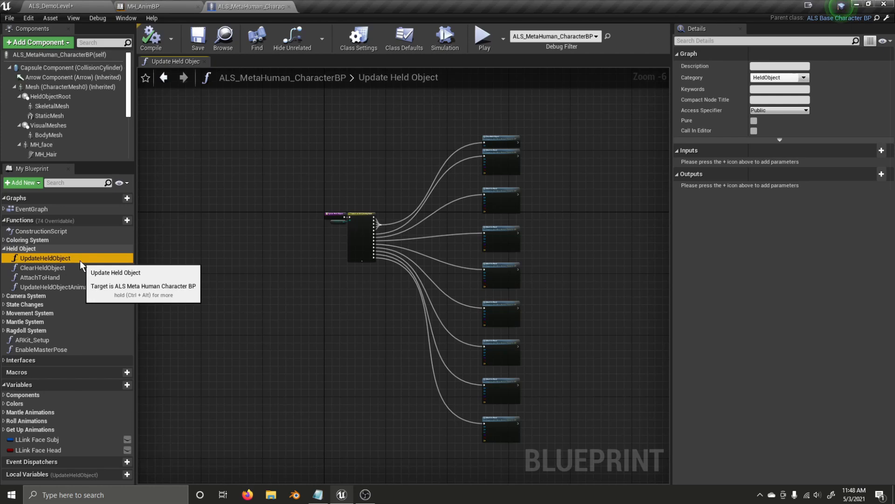
{"action": "scroll", "coordinate": [486, 175], "scroll_direction": "up", "scroll_amount": 5}
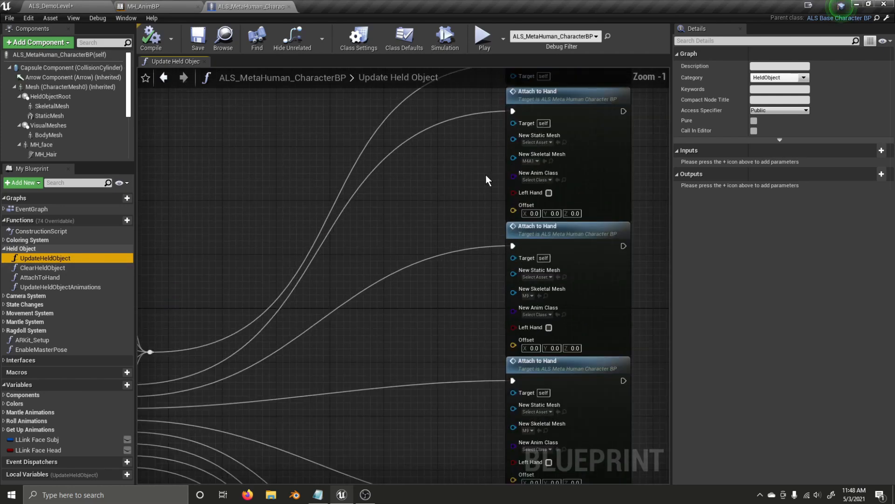
{"action": "double_click", "coordinate": [467, 171]}
{"action": "scroll", "coordinate": [205, 328], "scroll_direction": "up", "scroll_amount": 1}
{"action": "right_click_drag", "start_coordinate": [216, 328], "coordinate": [305, 189]}
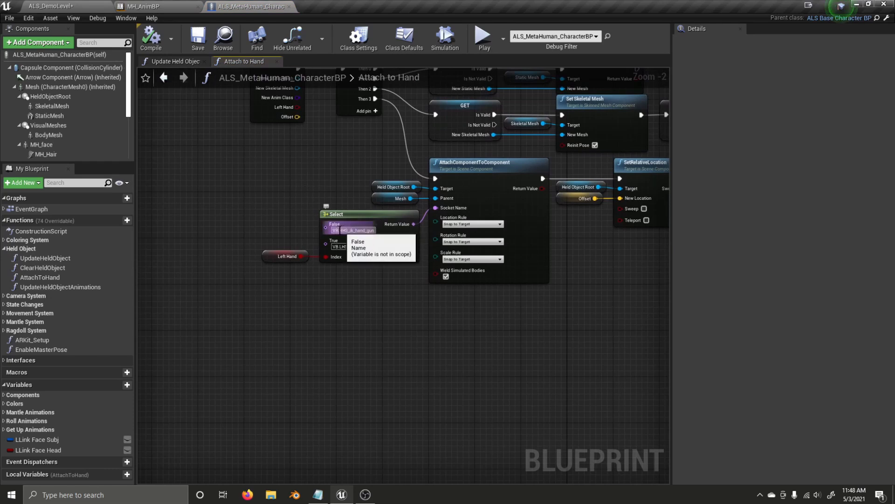
Set the Select node's False value to hand_r_object and True value to hand_l_object, and compile the blueprint
{"action": "left_click_drag", "start_coordinate": [328, 233], "coordinate": [378, 227]}
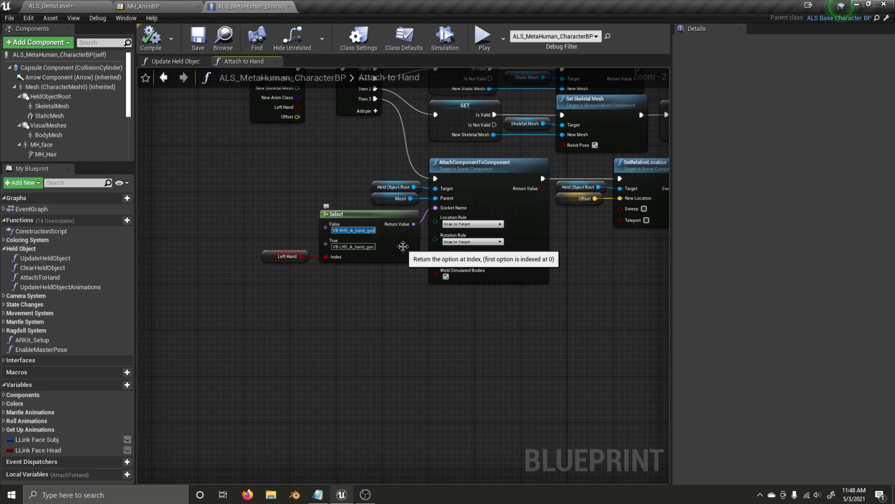
{"action": "type", "text": "hand_r_object"}
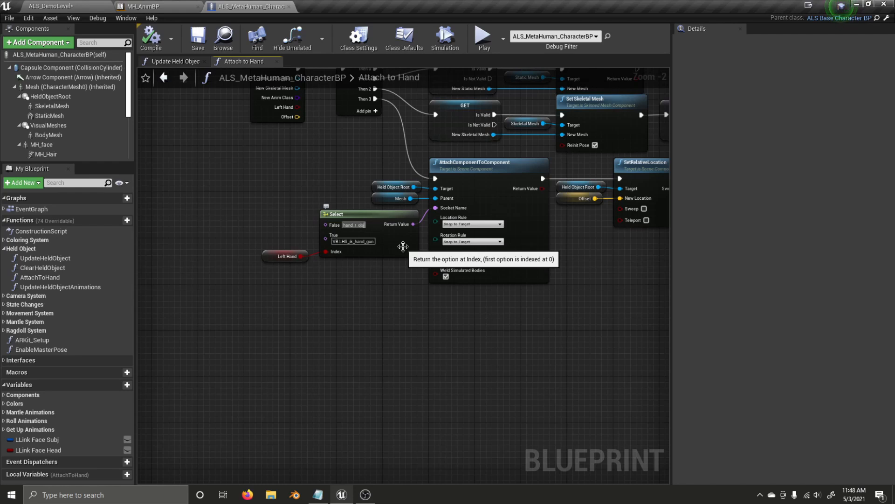
{"action": "double_click", "coordinate": [350, 240]}
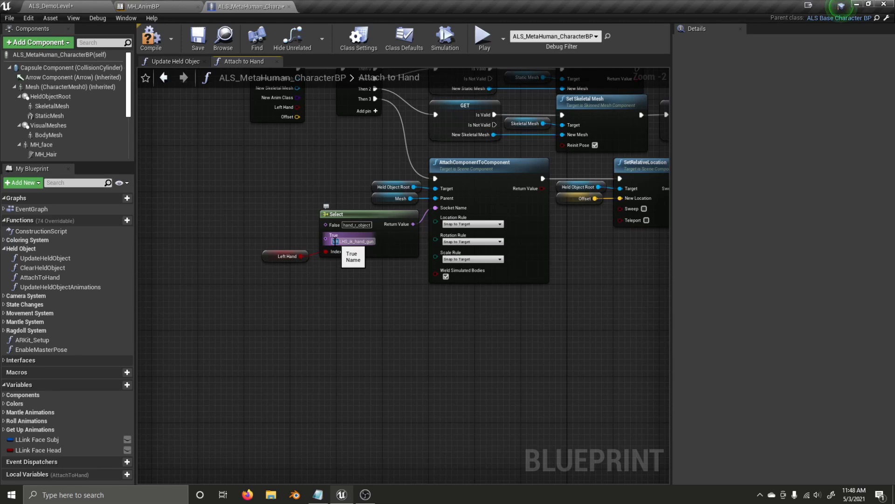
{"action": "key", "text": "Delete"}
{"action": "key", "text": "Delete"}
{"action": "key", "text": "Delete"}
{"action": "key", "text": "Delete"}
{"action": "key", "text": "Delete"}
{"action": "key", "text": "Delete"}
{"action": "key", "text": "Delete"}
{"action": "key", "text": "Delete"}
{"action": "key", "text": "Delete"}
{"action": "key", "text": "Delete"}
{"action": "key", "text": "Delete"}
{"action": "key", "text": "Delete"}
{"action": "key", "text": "Delete"}
{"action": "key", "text": "Delete"}
{"action": "key", "text": "Delete"}
{"action": "key", "text": "Delete"}
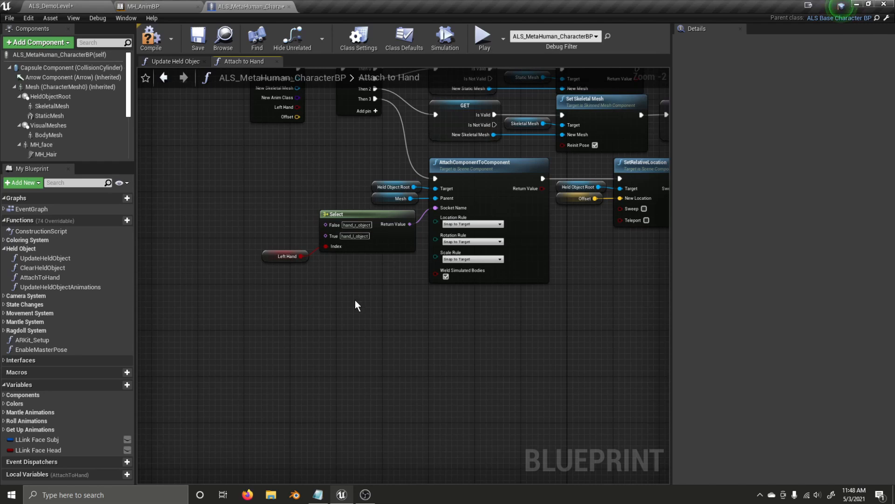
{"action": "left_click", "coordinate": [158, 44]}
Play ALS_DemoLevel, move the MetaHuman around to check how it holds the rifle, and stop the session
{"action": "left_click", "coordinate": [40, 6]}
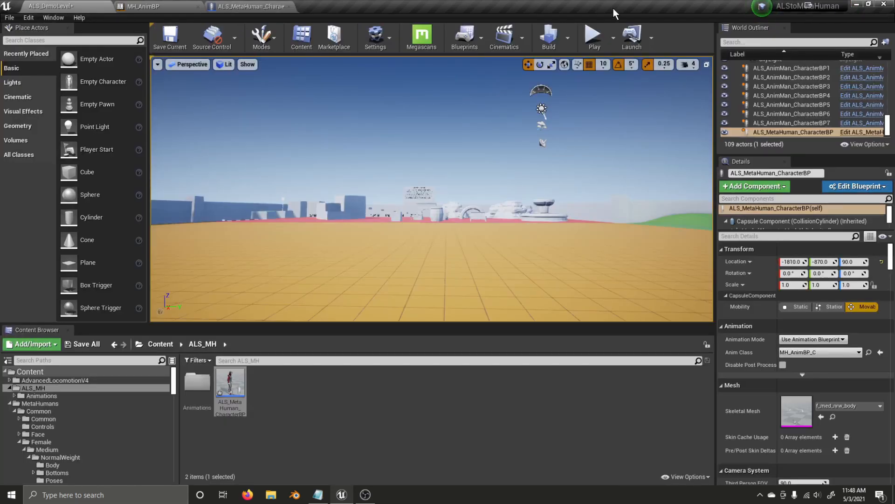
{"action": "left_click", "coordinate": [593, 37]}
{"action": "key", "text": "q"}
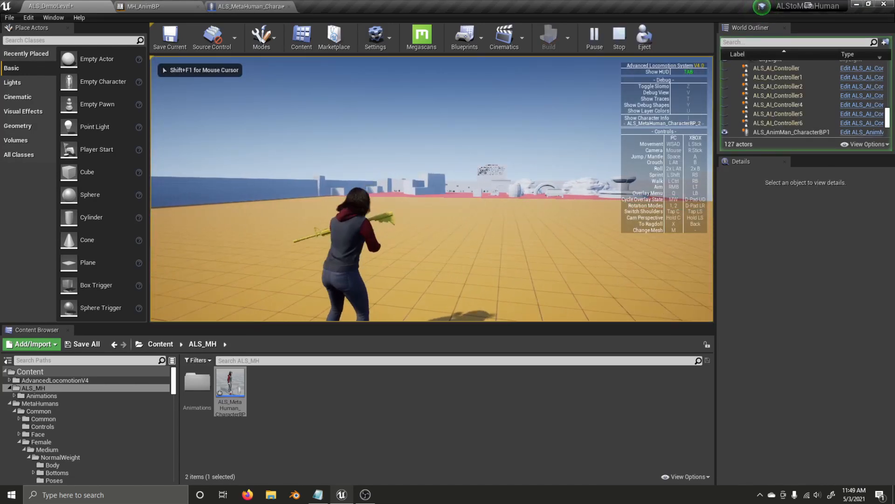
{"action": "key", "text": "w"}
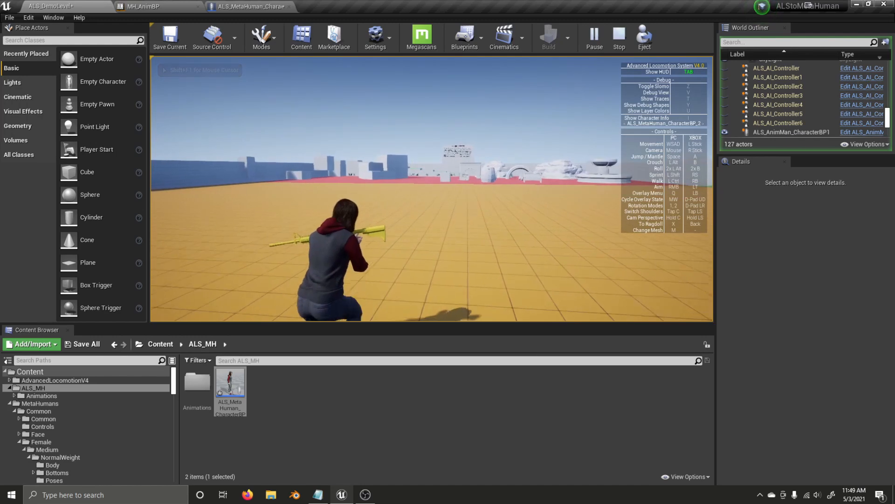
{"action": "key", "text": "v"}
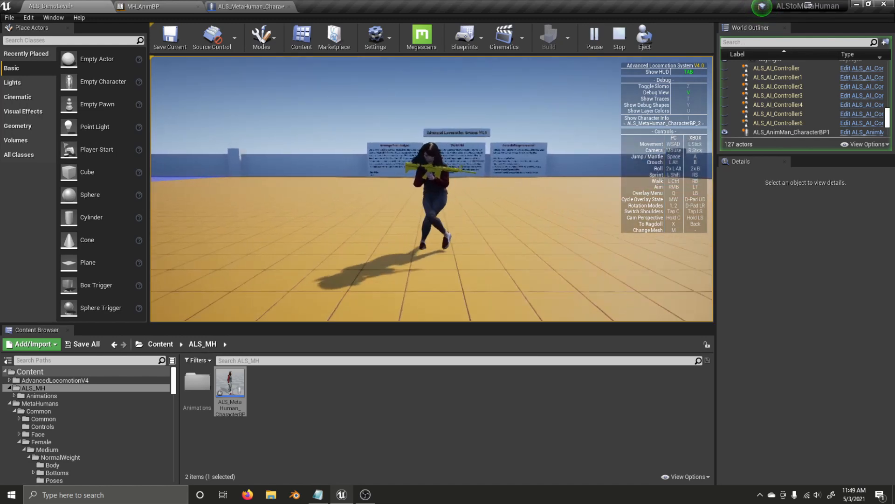
{"action": "key", "text": "s"}
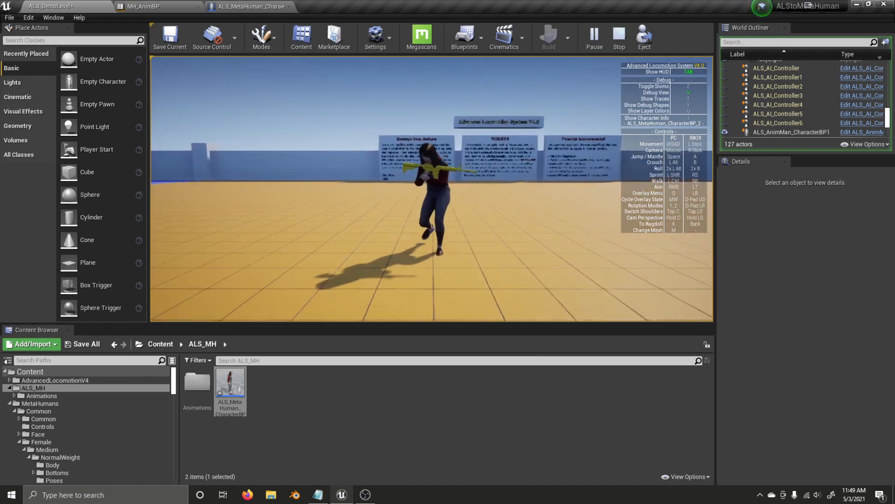
{"action": "key", "text": "s"}
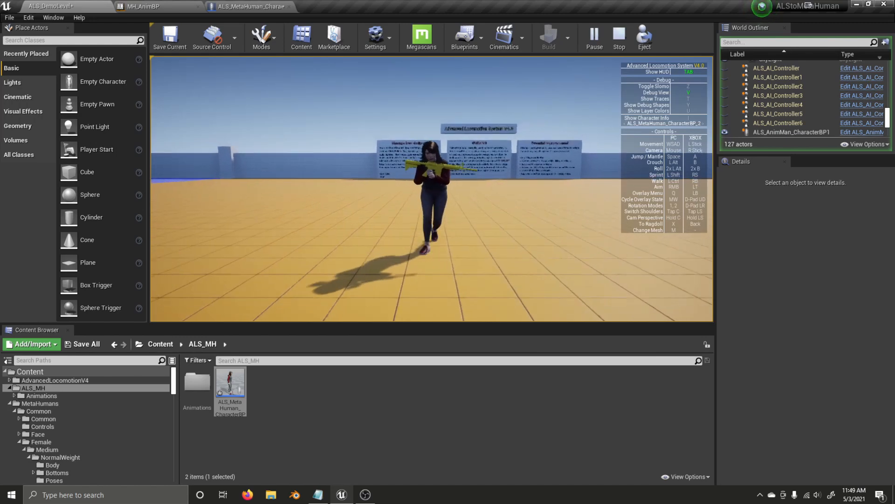
{"action": "key", "text": "d"}
{"action": "key", "text": "s"}
{"action": "key", "text": "s"}
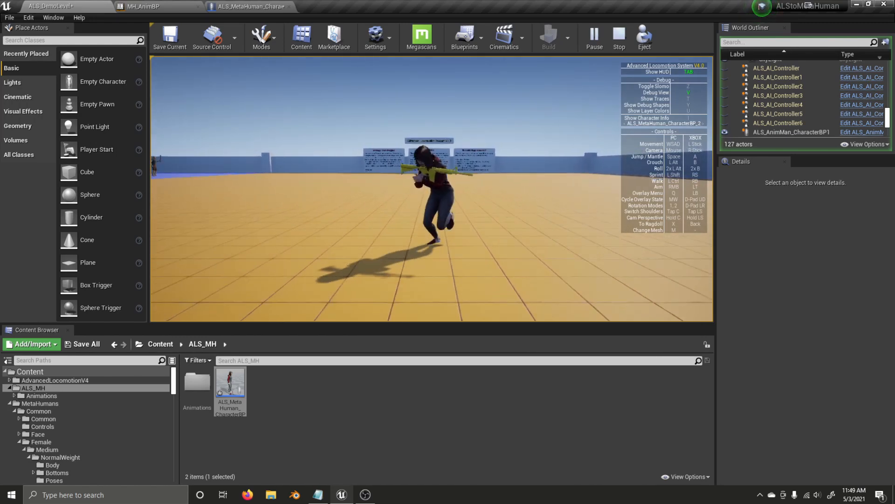
{"action": "key", "text": "d"}
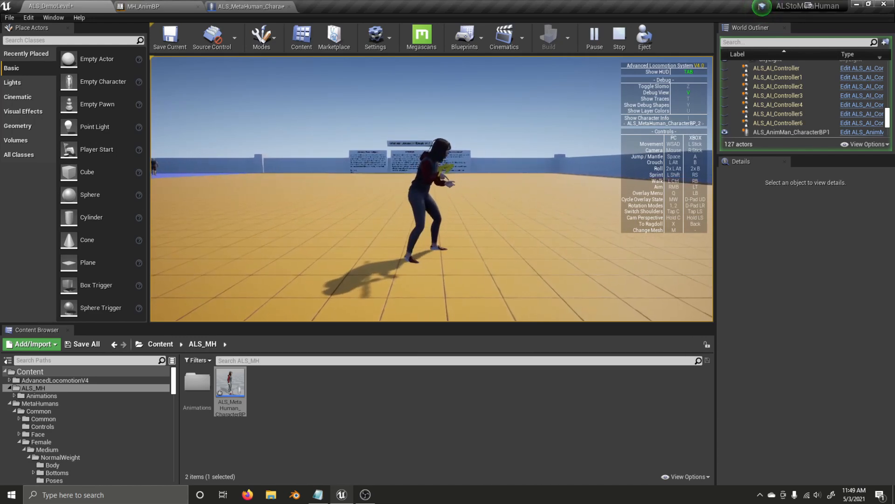
{"action": "key", "text": "Escape"}
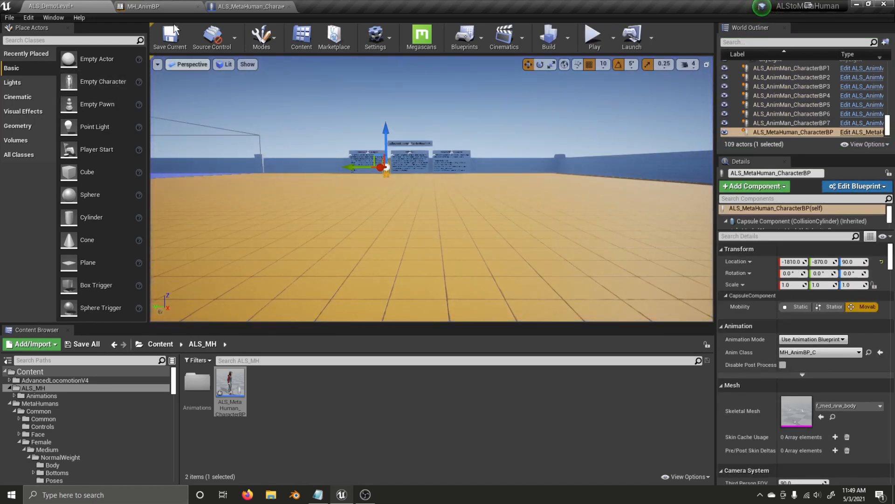
Return to MH_AnimBP and select the two Two Bone IK nodes with their Enable Hand IK inputs in the Hand IK section
{"action": "left_click", "coordinate": [170, 5]}
{"action": "scroll", "coordinate": [394, 236], "scroll_direction": "down", "scroll_amount": 4}
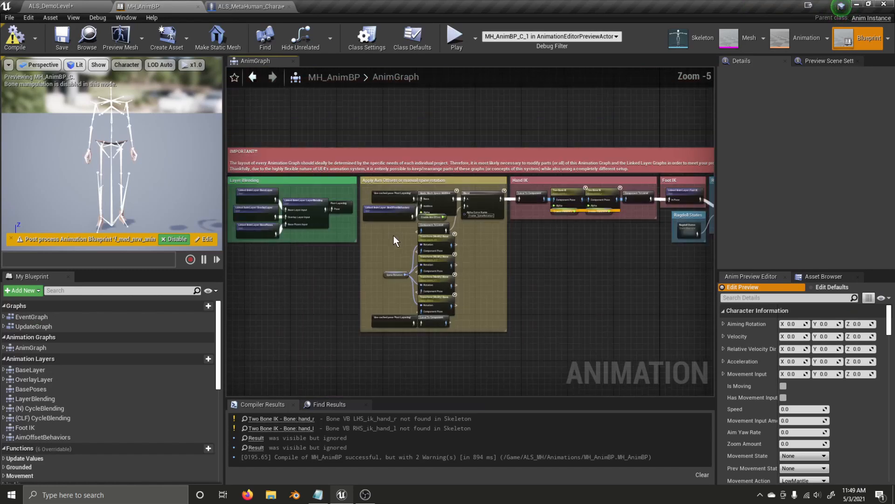
{"action": "right_click_drag", "start_coordinate": [493, 247], "coordinate": [364, 247]}
{"action": "scroll", "coordinate": [392, 228], "scroll_direction": "up", "scroll_amount": 4}
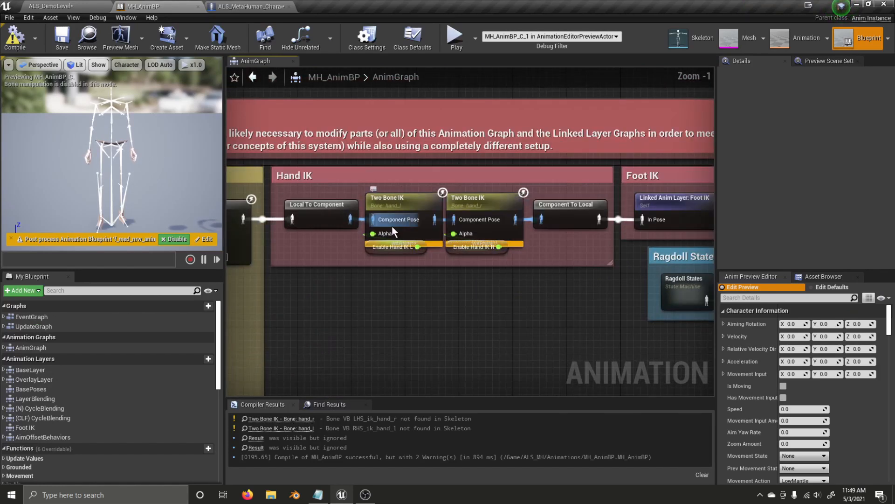
{"action": "left_click", "coordinate": [400, 247]}
{"action": "left_click", "coordinate": [398, 204]}
{"action": "left_click", "coordinate": [478, 200]}
{"action": "left_click", "coordinate": [519, 256]}
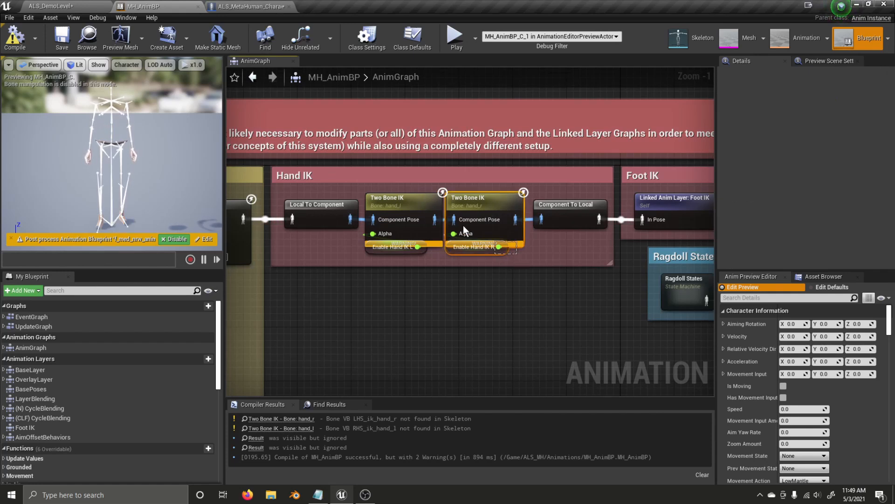
{"action": "left_click_drag", "start_coordinate": [479, 232], "coordinate": [399, 198]}
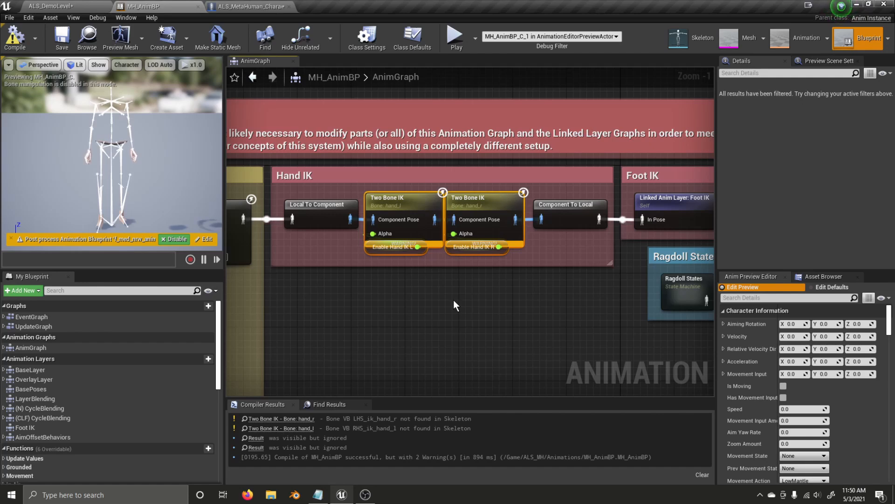
Return to the level editor and open the M4A1 skeletal mesh from AdvancedLocomotionV4/Props/Meshes
{"action": "left_click", "coordinate": [47, 6]}
{"action": "left_click", "coordinate": [158, 344]}
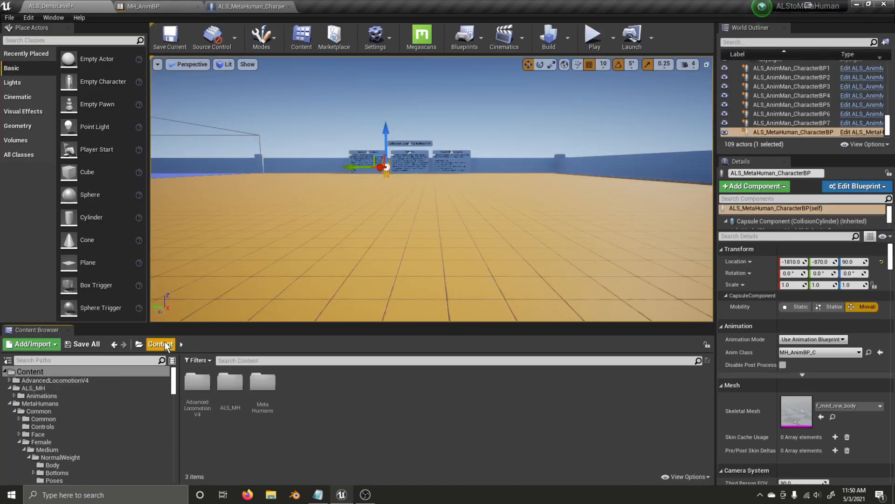
{"action": "double_click", "coordinate": [197, 382]}
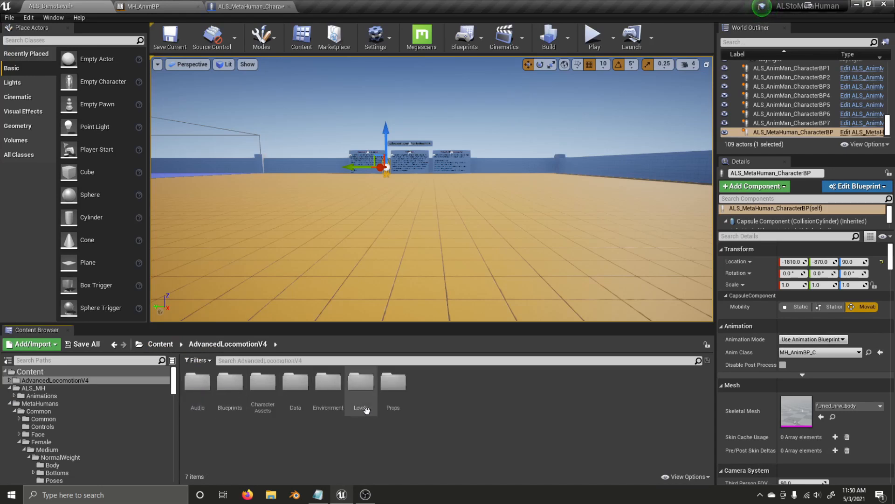
{"action": "double_click", "coordinate": [392, 384]}
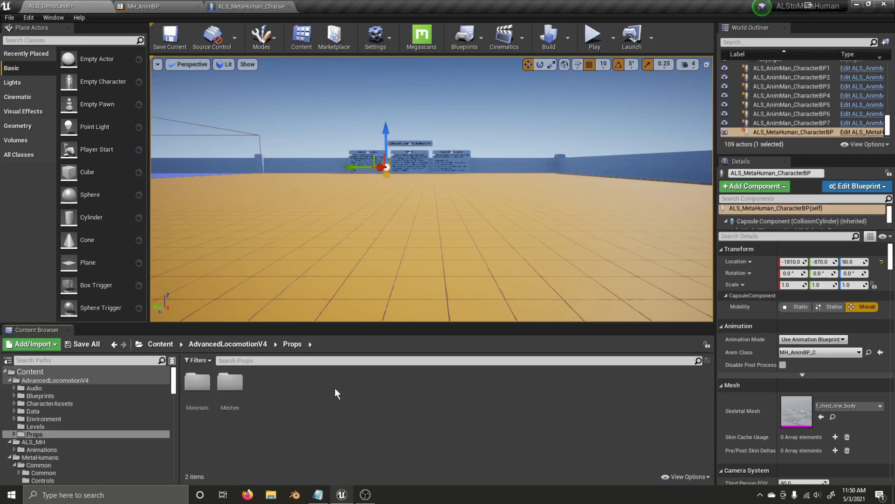
{"action": "double_click", "coordinate": [230, 384]}
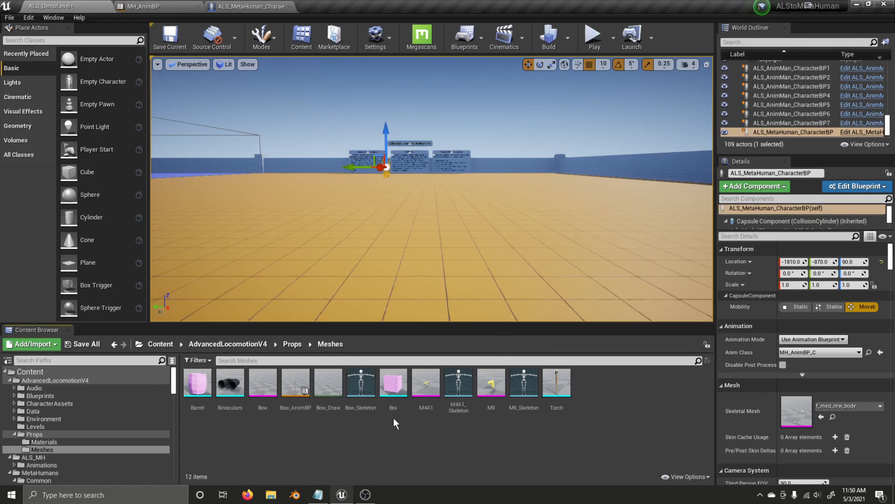
{"action": "double_click", "coordinate": [426, 384]}
Add a socket named RH to the root bone of the M4A1 skeleton
{"action": "right_click_drag", "start_coordinate": [418, 374], "coordinate": [270, 369]}
{"action": "key", "text": "d"}
{"action": "key", "text": "w"}
{"action": "key", "text": "s"}
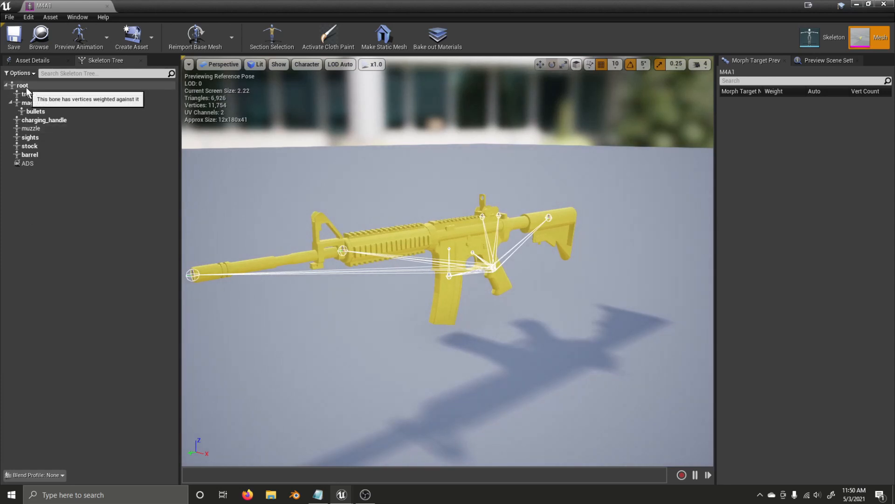
{"action": "right_click", "coordinate": [26, 88]}
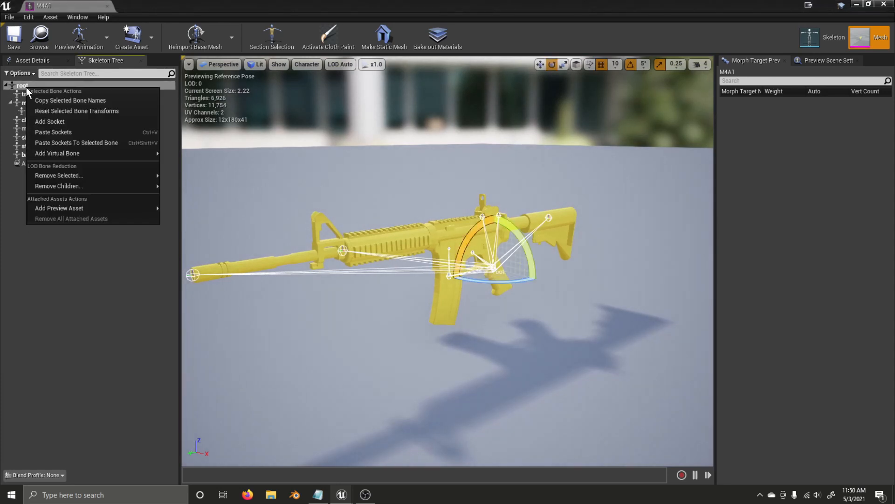
{"action": "left_click", "coordinate": [58, 122]}
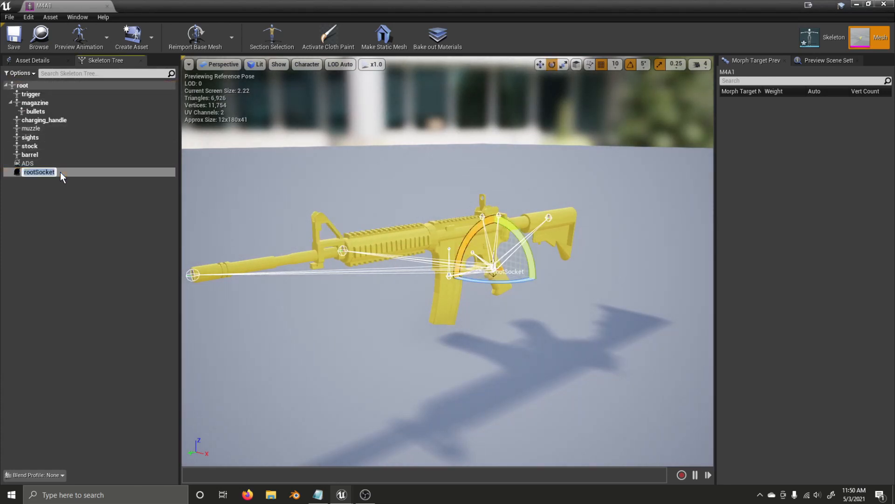
{"action": "type", "text": "RH"}
{"action": "left_click", "coordinate": [45, 205]}
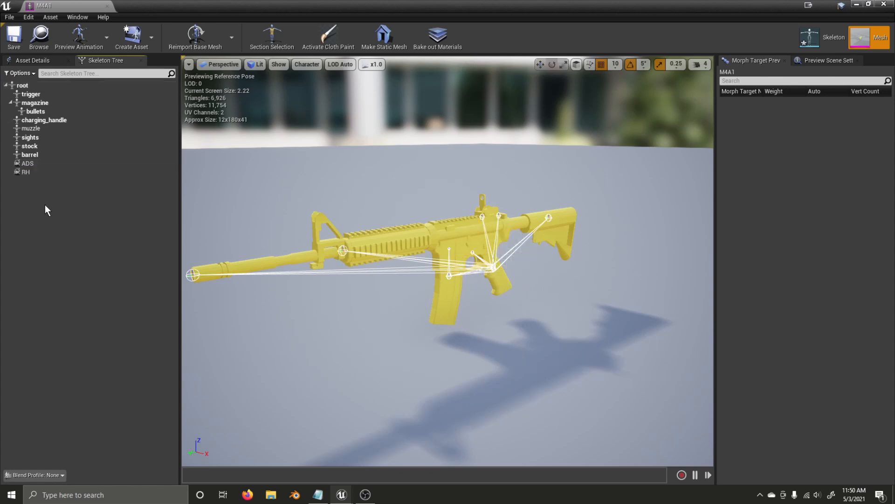
Select the RH socket and move it forward along the rifle to the magazine
{"action": "left_click", "coordinate": [126, 173]}
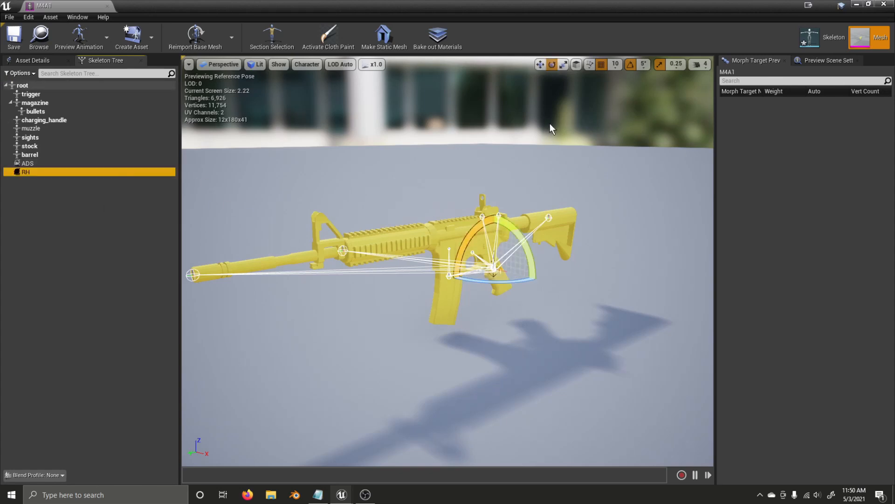
{"action": "left_click", "coordinate": [540, 64]}
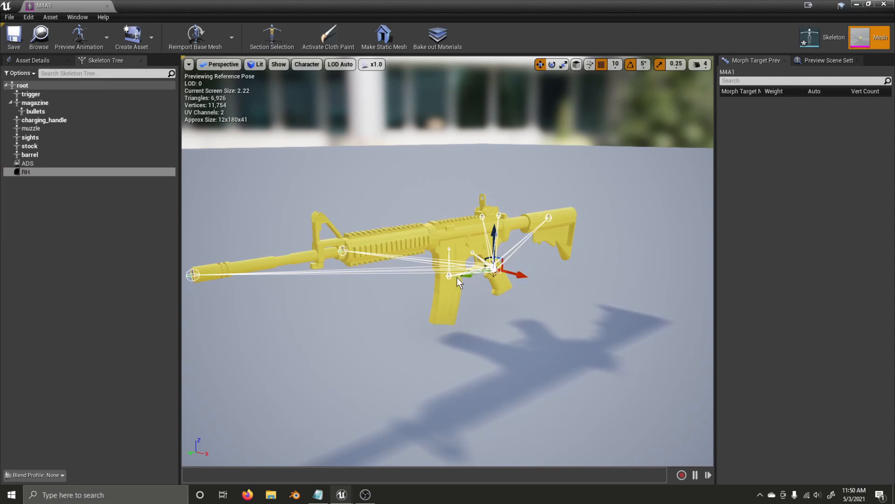
{"action": "left_click_drag", "start_coordinate": [486, 271], "coordinate": [438, 278]}
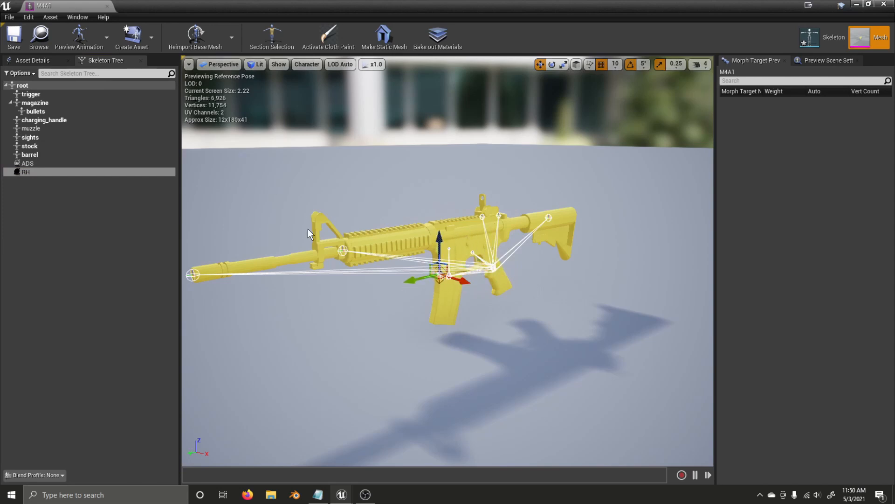
Rename the RH socket as LH, save the M4A1 mesh, and close its editor
{"action": "left_click", "coordinate": [45, 176]}
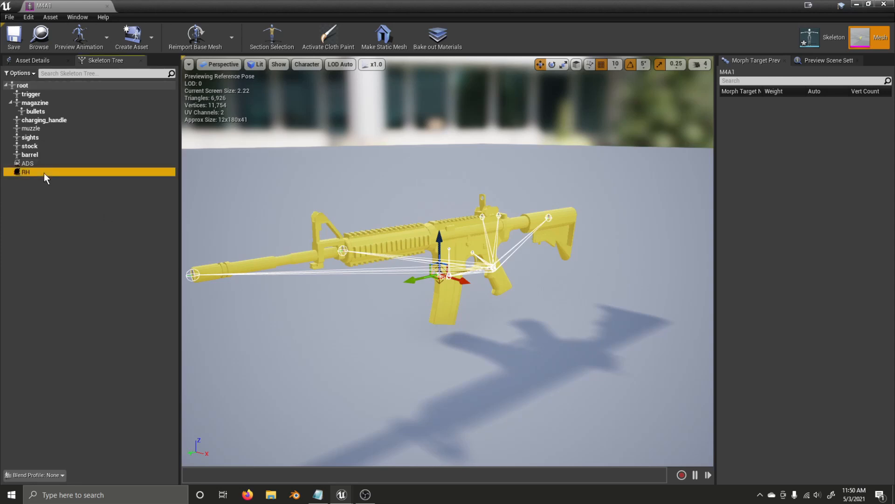
{"action": "left_click", "coordinate": [44, 172]}
{"action": "type", "text": "LH"}
{"action": "key", "text": "Return"}
{"action": "left_click", "coordinate": [18, 50]}
{"action": "left_click", "coordinate": [107, 6]}
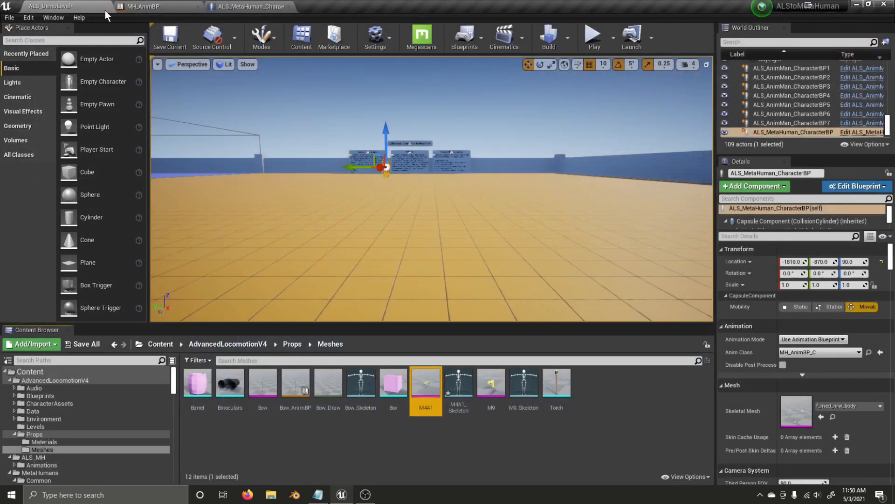
Return to MH_AnimBP and disconnect the Hand IK nodes from the Blend node before them and the Foot IK layer after them
{"action": "left_click", "coordinate": [149, 7]}
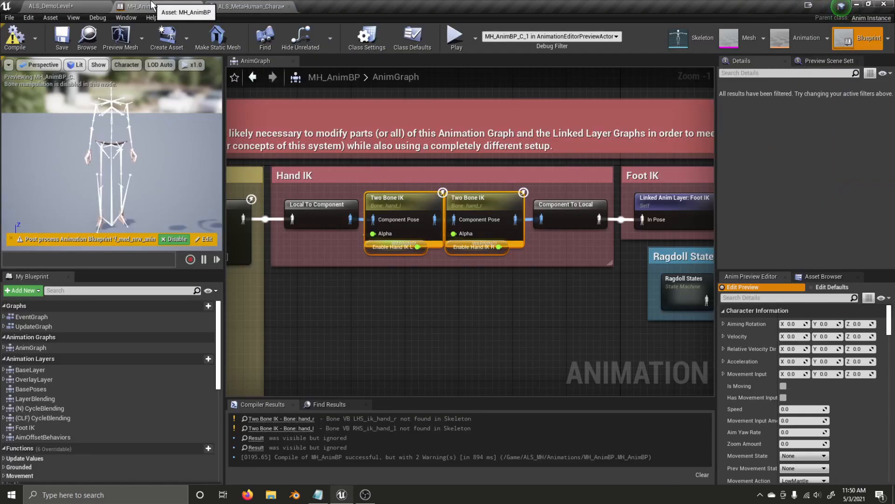
{"action": "left_click", "coordinate": [387, 304]}
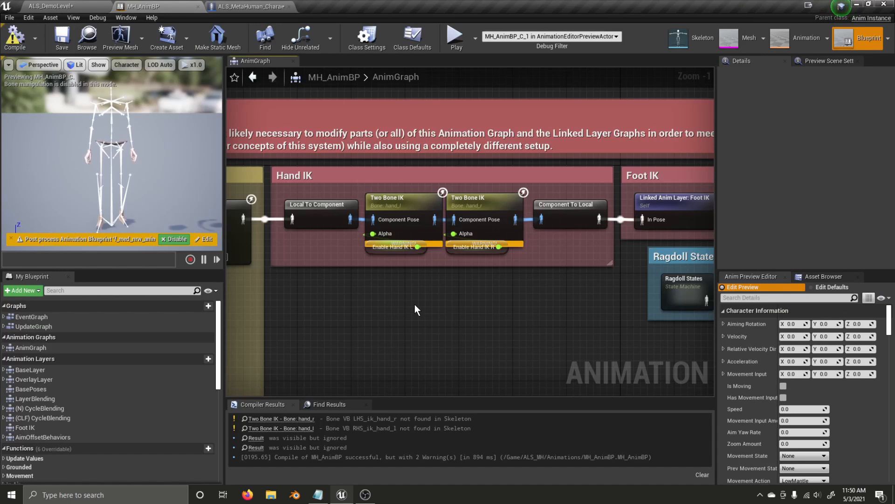
{"action": "right_click_drag", "start_coordinate": [428, 303], "coordinate": [481, 275]}
{"action": "left_click_drag", "start_coordinate": [325, 203], "coordinate": [337, 208], "text": "ctrl"}
{"action": "left_click", "coordinate": [566, 313]}
{"action": "right_click_drag", "start_coordinate": [647, 264], "coordinate": [569, 259]}
{"action": "left_click_drag", "start_coordinate": [649, 200], "coordinate": [648, 199]}
Move the disconnected Two Bone IK and space conversion nodes out of the Hand IK comment to the empty area below the Output Pose
{"action": "left_click", "coordinate": [527, 292]}
{"action": "left_click_drag", "start_coordinate": [572, 310], "coordinate": [315, 157]}
{"action": "scroll", "coordinate": [490, 276], "scroll_direction": "down", "scroll_amount": 2}
{"action": "left_click_drag", "start_coordinate": [528, 221], "coordinate": [635, 378]}
{"action": "right_click_drag", "start_coordinate": [573, 327], "coordinate": [332, 223]}
{"action": "left_click_drag", "start_coordinate": [368, 251], "coordinate": [523, 272]}
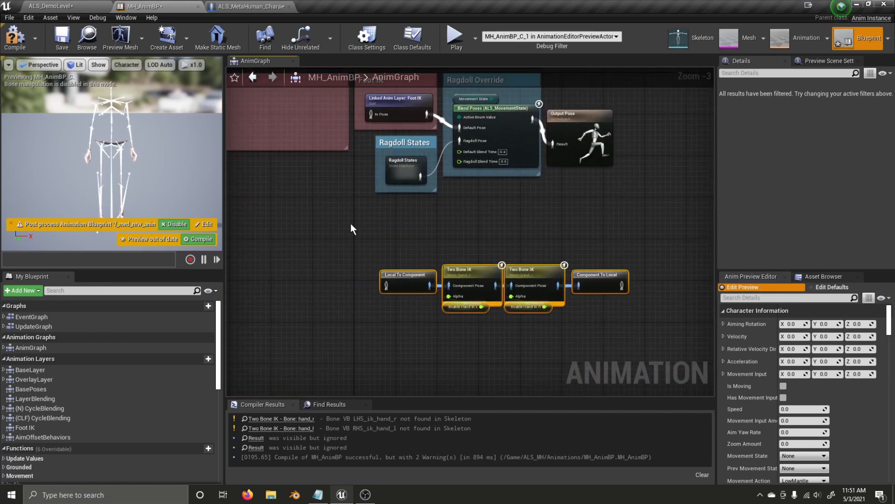
{"action": "left_click", "coordinate": [351, 228]}
Make room in the rotation comment and save the final Blend node's output to a new cached pose
{"action": "right_click_drag", "start_coordinate": [351, 227], "coordinate": [540, 280]}
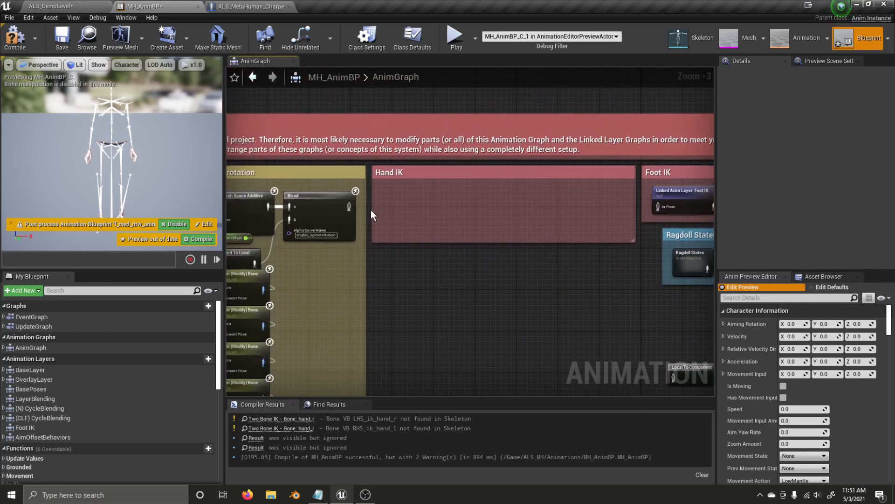
{"action": "left_click_drag", "start_coordinate": [372, 210], "coordinate": [398, 224]}
{"action": "left_click_drag", "start_coordinate": [350, 207], "coordinate": [370, 216]}
{"action": "type", "text": "cached"}
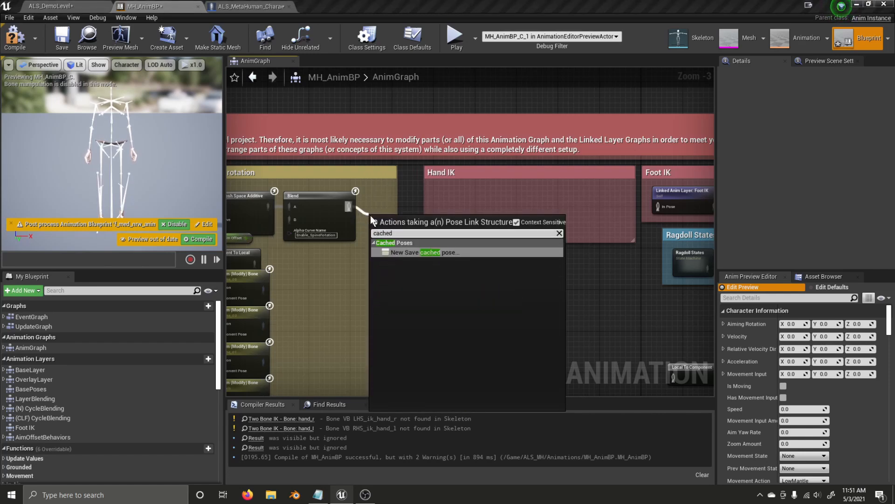
{"action": "left_click", "coordinate": [407, 255]}
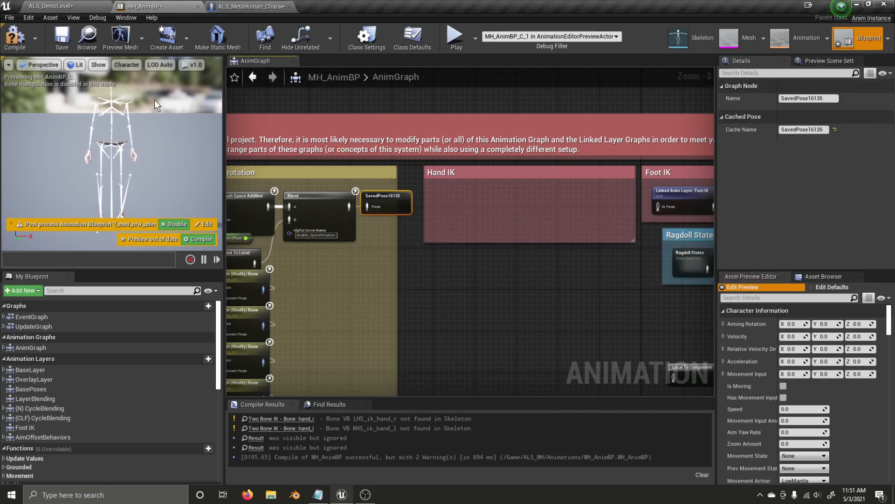
Rename the new cached pose as Before IK
{"action": "right_click", "coordinate": [400, 200]}
{"action": "key", "text": "Escape"}
{"action": "left_click", "coordinate": [809, 99]}
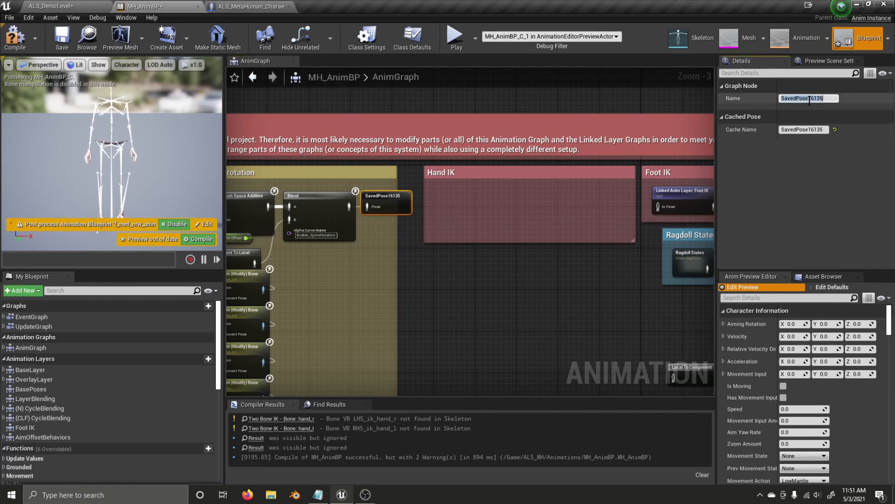
{"action": "type", "text": "Before IK"}
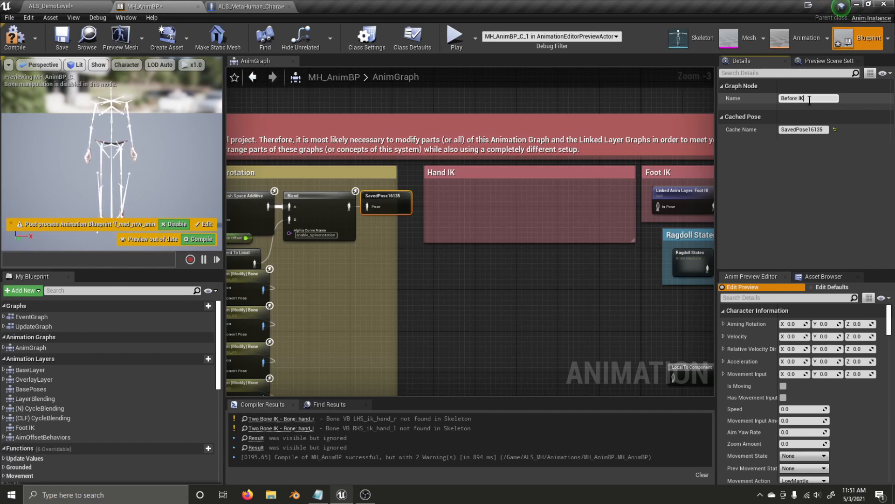
{"action": "key", "text": "Return"}
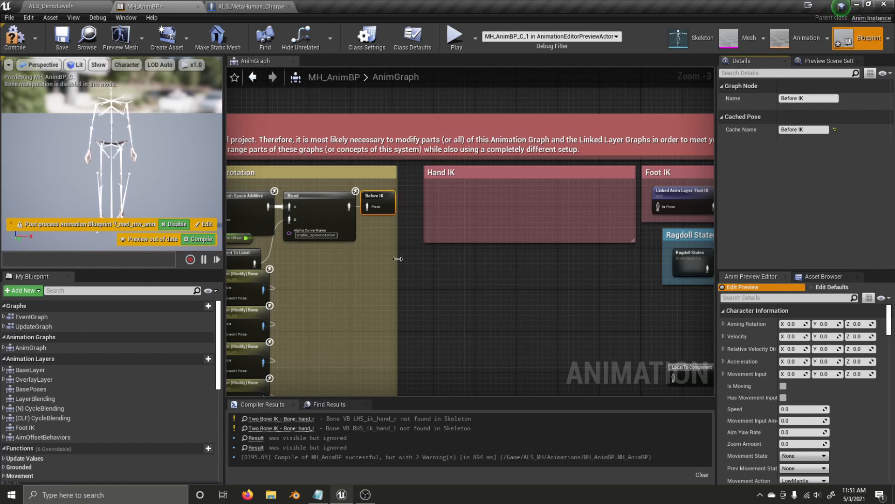
Resize the rotation and Hand IK comments to sit side by side, and add a new state machine inside the Hand IK comment
{"action": "left_click_drag", "start_coordinate": [403, 257], "coordinate": [405, 256]}
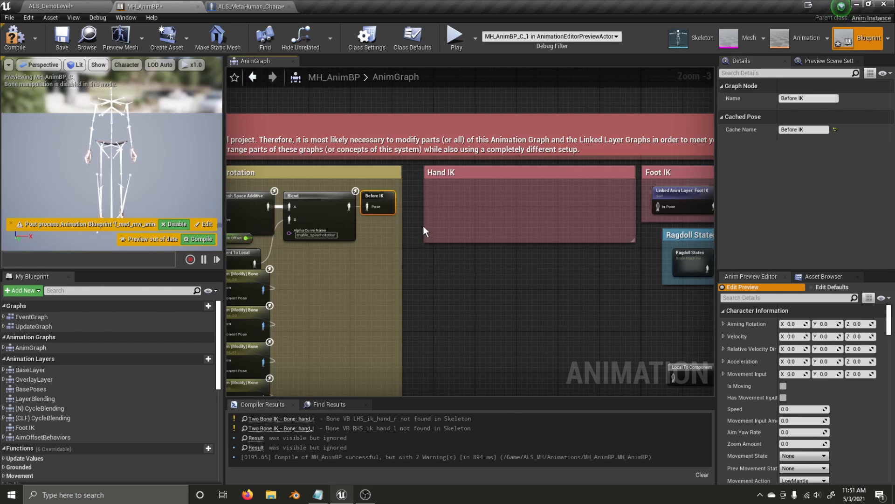
{"action": "left_click_drag", "start_coordinate": [424, 224], "coordinate": [404, 230]}
{"action": "left_click", "coordinate": [464, 207]}
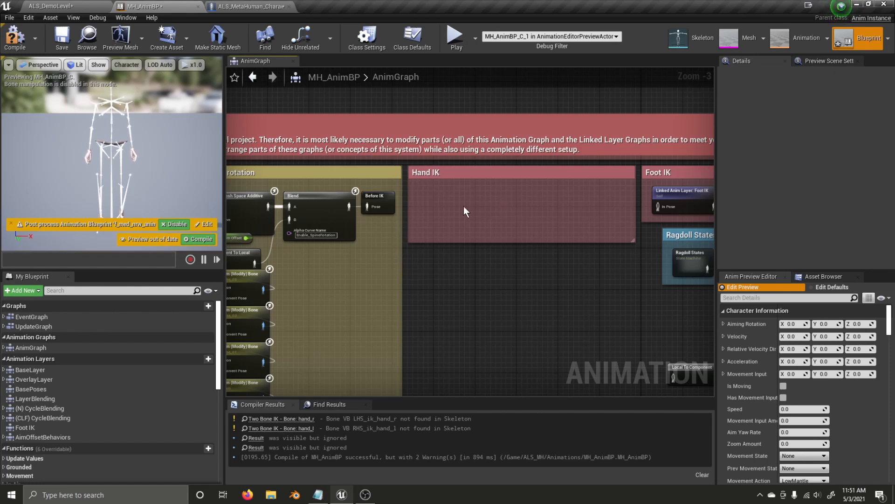
{"action": "right_click", "coordinate": [425, 205]}
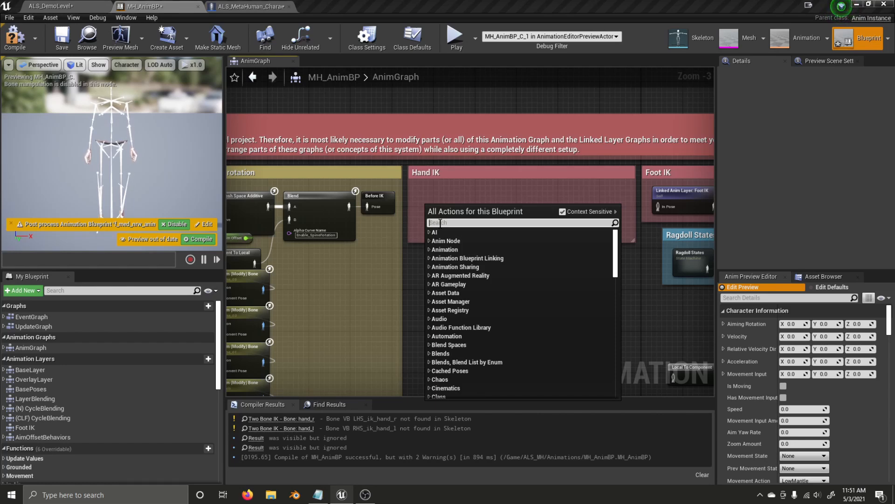
{"action": "type", "text": "state m"}
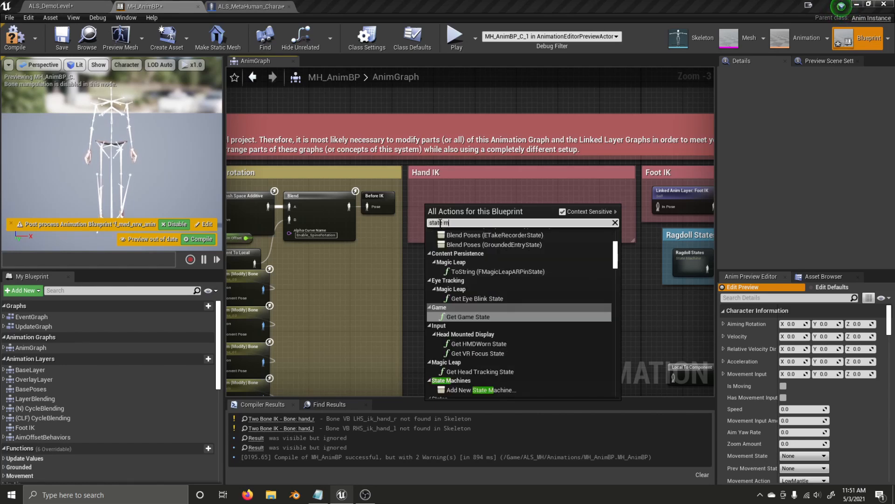
{"action": "type", "text": "achine"}
{"action": "key", "text": "Return"}
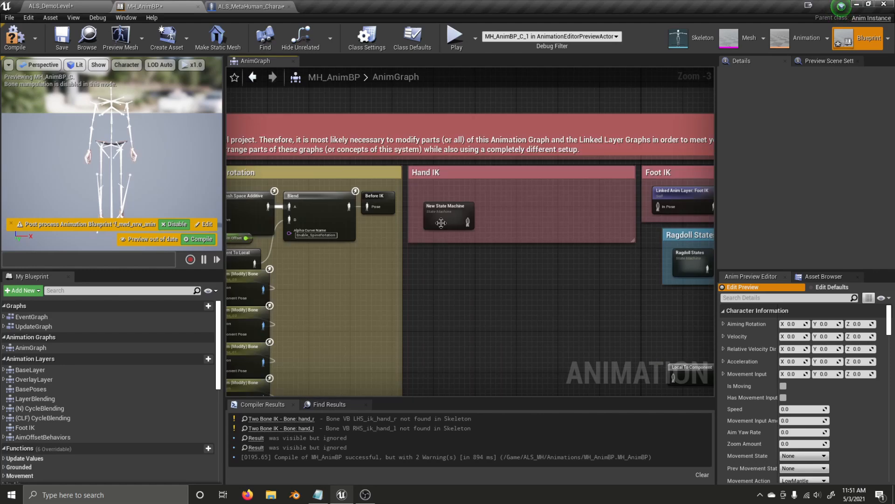
{"action": "mouse_move", "coordinate": [440, 223]}
{"action": "left_mouse_down"}
{"action": "mouse_move", "coordinate": [447, 216]}
{"action": "mouse_move", "coordinate": [436, 208]}
{"action": "left_mouse_up"}
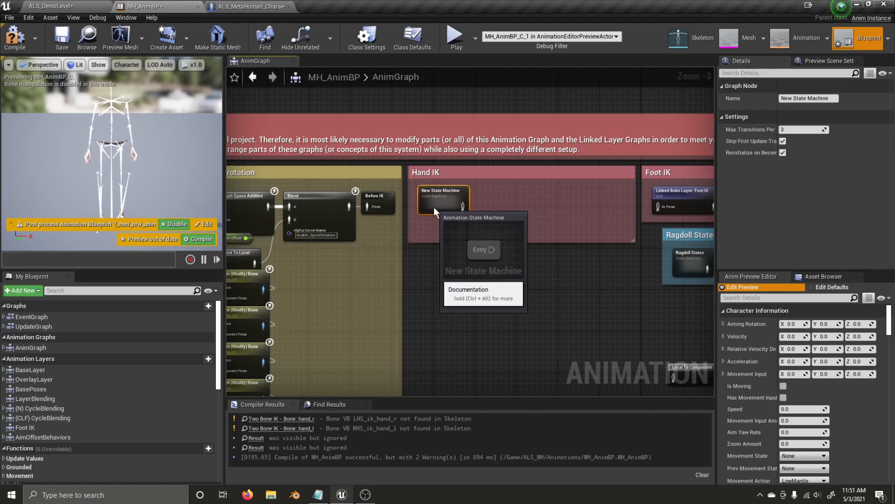
Narrow the Hand IK comment around the state machine and shift the Foot IK, Ragdoll and Output Pose nodes up against it
{"action": "right_click_drag", "start_coordinate": [635, 244], "coordinate": [614, 243]}
{"action": "left_click_drag", "start_coordinate": [616, 223], "coordinate": [358, 239]}
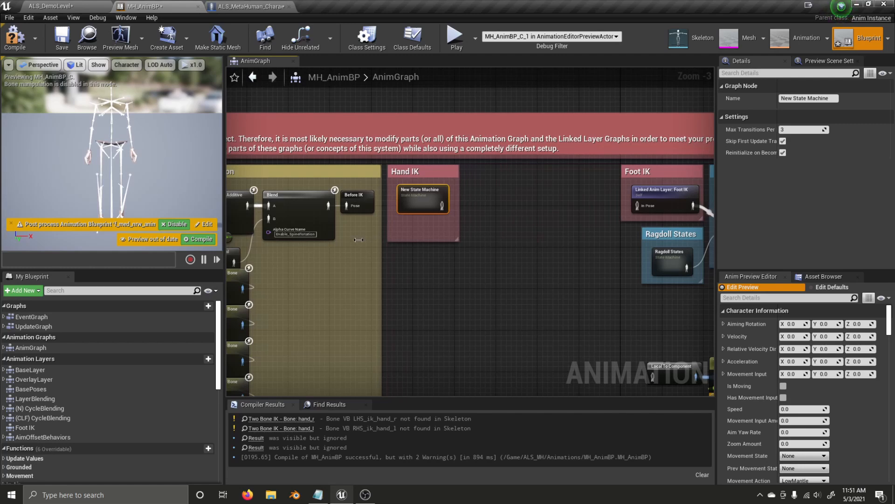
{"action": "scroll", "coordinate": [611, 253], "scroll_direction": "down", "scroll_amount": 2}
{"action": "left_click_drag", "start_coordinate": [446, 347], "coordinate": [615, 193]}
{"action": "left_click_drag", "start_coordinate": [539, 193], "coordinate": [457, 194]}
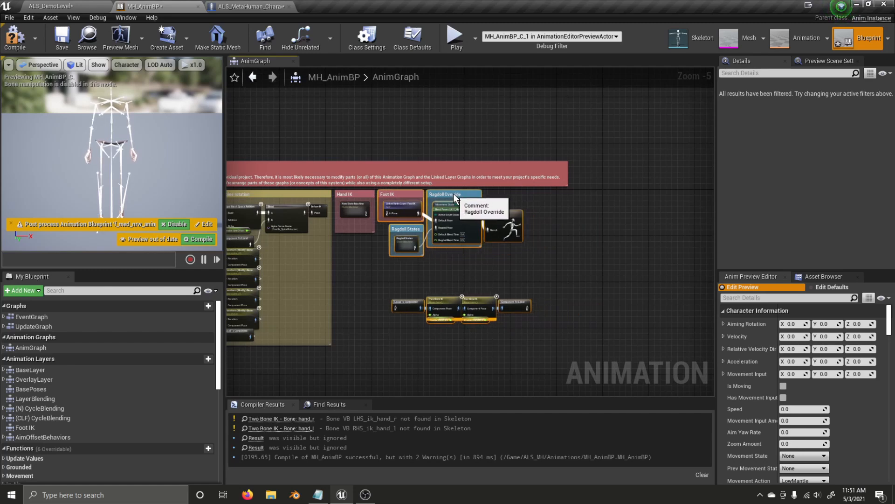
{"action": "left_click", "coordinate": [366, 279]}
Connect the new state machine to the Foot IK layer's In Pose and rename the state machine as Hand IK
{"action": "scroll", "coordinate": [365, 279], "scroll_direction": "up", "scroll_amount": 3}
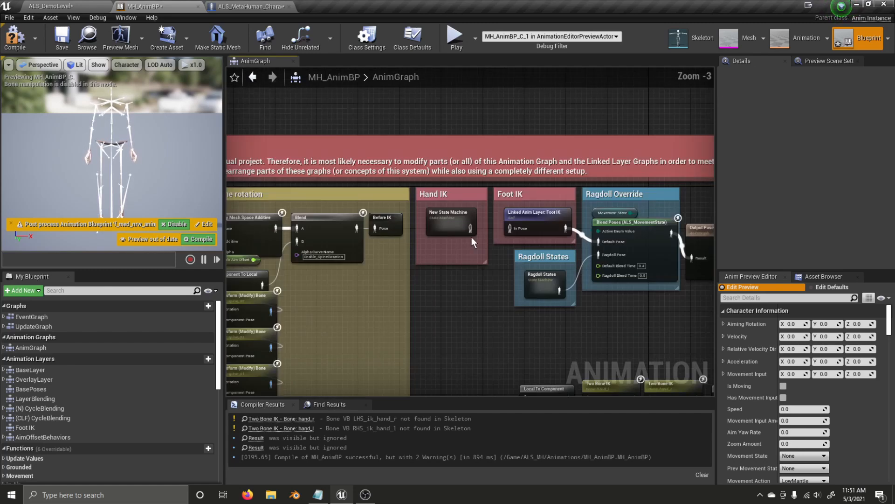
{"action": "left_click_drag", "start_coordinate": [468, 227], "coordinate": [515, 229]}
{"action": "left_click", "coordinate": [434, 216]}
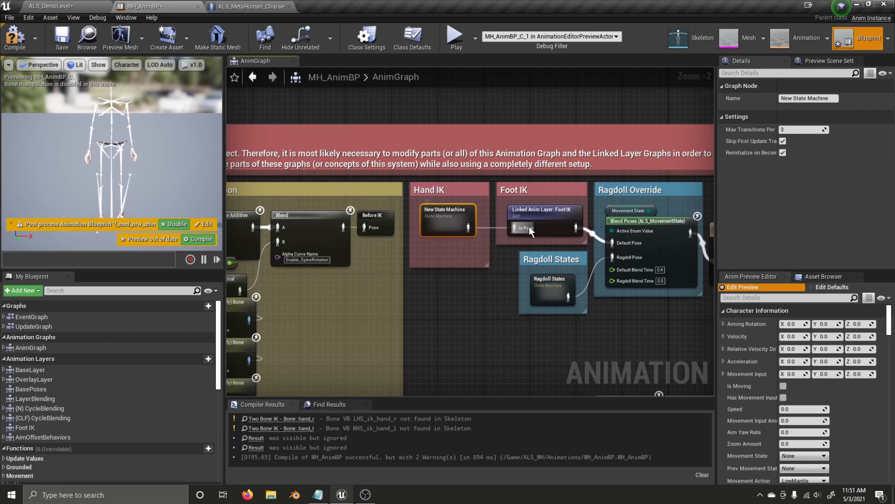
{"action": "double_click", "coordinate": [808, 99]}
{"action": "left_click_drag", "start_coordinate": [831, 98], "coordinate": [690, 98]}
{"action": "type", "text": "Hand IK"}
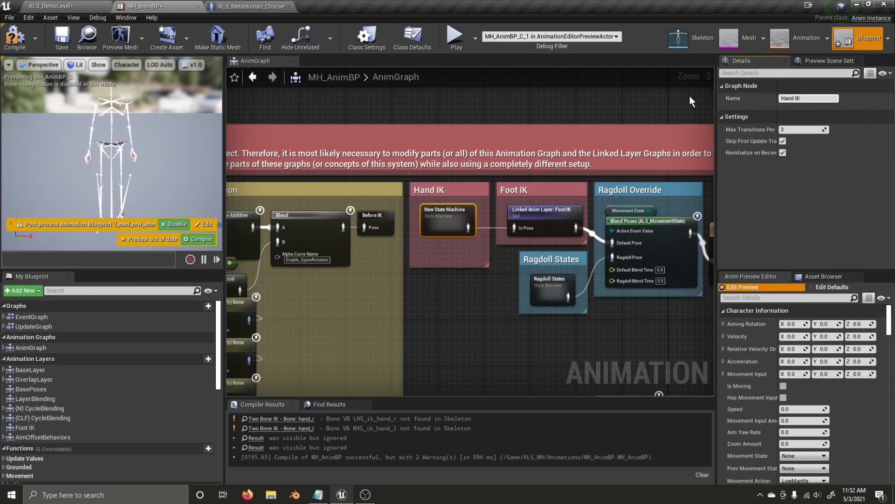
{"action": "key", "text": "Return"}
Open the Hand IK state machine and add a state named IK connected from Entry
{"action": "double_click", "coordinate": [453, 220]}
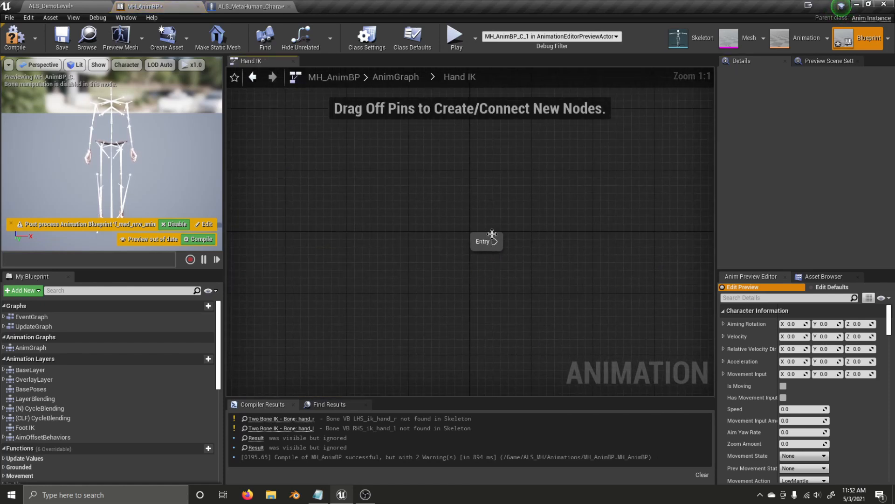
{"action": "left_click_drag", "start_coordinate": [493, 241], "coordinate": [584, 242]}
{"action": "left_click", "coordinate": [598, 261]}
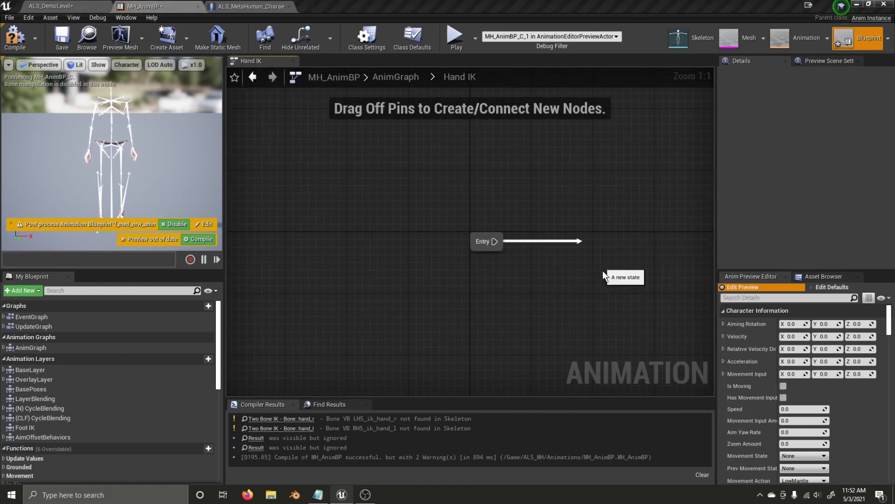
{"action": "type", "text": "IK"}
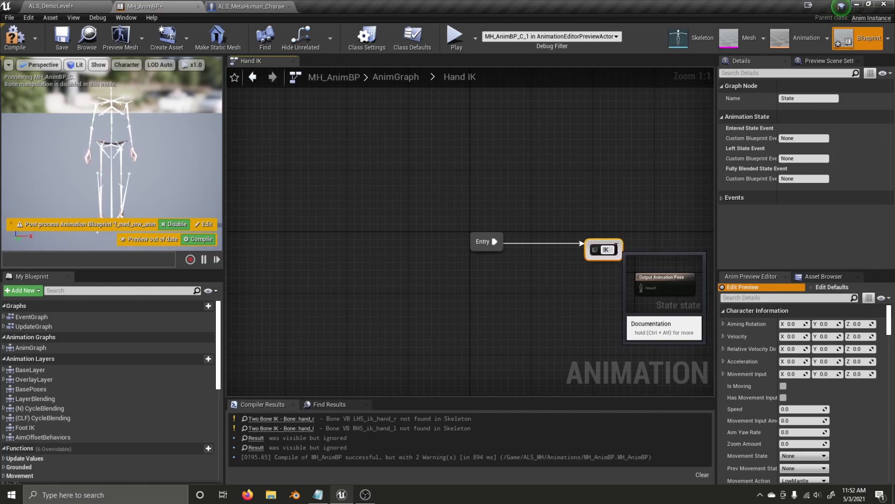
{"action": "key", "text": "Return"}
{"action": "left_click_drag", "start_coordinate": [588, 248], "coordinate": [567, 238]}
{"action": "left_click", "coordinate": [584, 230]}
Open the IK state's graph and add a FABRIK node before the Output Animation Pose
{"action": "left_click", "coordinate": [604, 249]}
{"action": "double_click", "coordinate": [604, 249]}
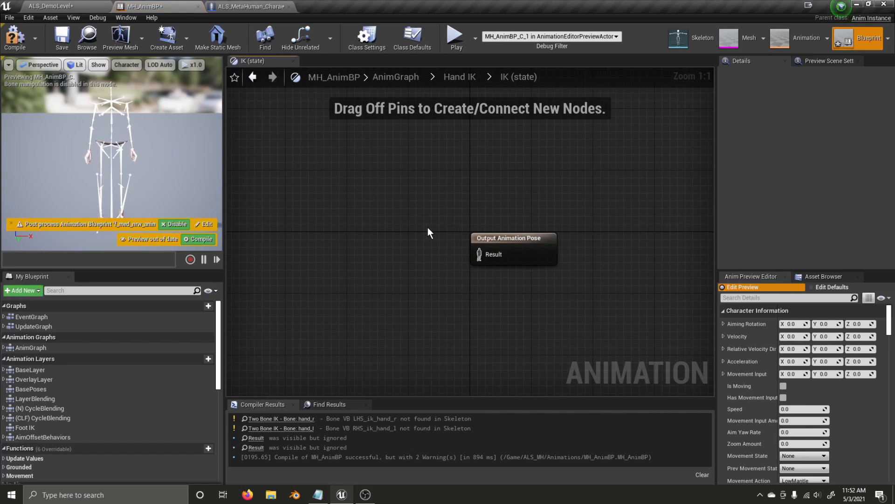
{"action": "right_click_drag", "start_coordinate": [436, 227], "coordinate": [535, 208]}
{"action": "right_click", "coordinate": [413, 232]}
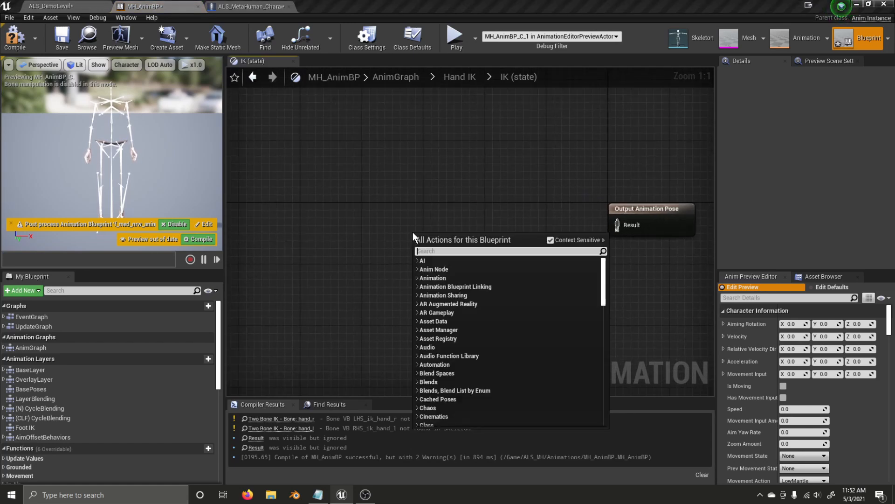
{"action": "type", "text": "fabrisk"}
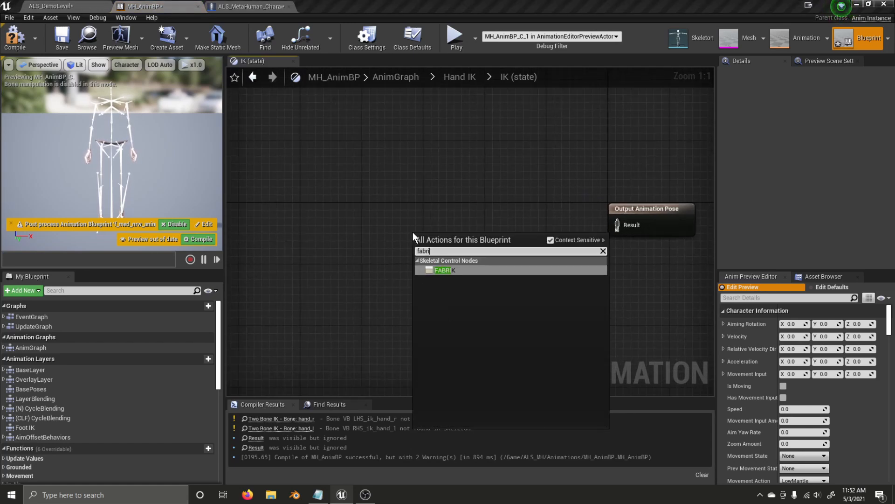
{"action": "key", "text": "BackSpace"}
{"action": "key", "text": "BackSpace"}
{"action": "type", "text": "k"}
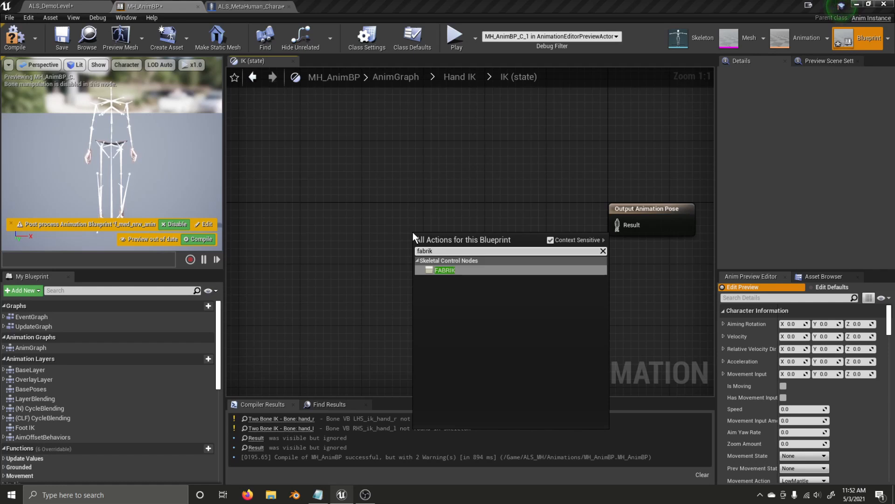
{"action": "key", "text": "Return"}
Duplicate the FABRIK node and space the two copies apart, leaving a gap between them for another node
{"action": "left_click_drag", "start_coordinate": [442, 240], "coordinate": [388, 217]}
{"action": "key", "text": "ctrl+c"}
{"action": "key", "text": "ctrl+v"}
{"action": "left_click_drag", "start_coordinate": [546, 251], "coordinate": [482, 221]}
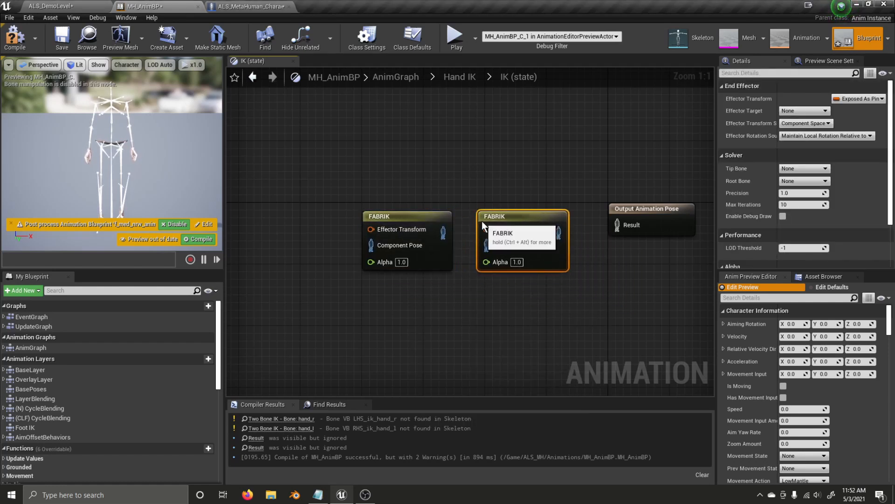
{"action": "right_click_drag", "start_coordinate": [466, 204], "coordinate": [420, 201]}
{"action": "scroll", "coordinate": [420, 202], "scroll_direction": "down", "scroll_amount": 2}
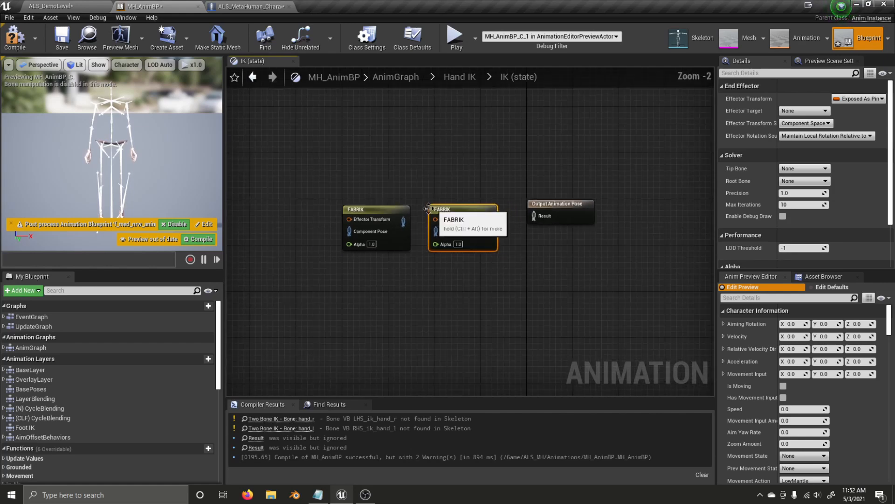
{"action": "left_click_drag", "start_coordinate": [384, 210], "coordinate": [319, 210]}
{"action": "left_click", "coordinate": [380, 187]}
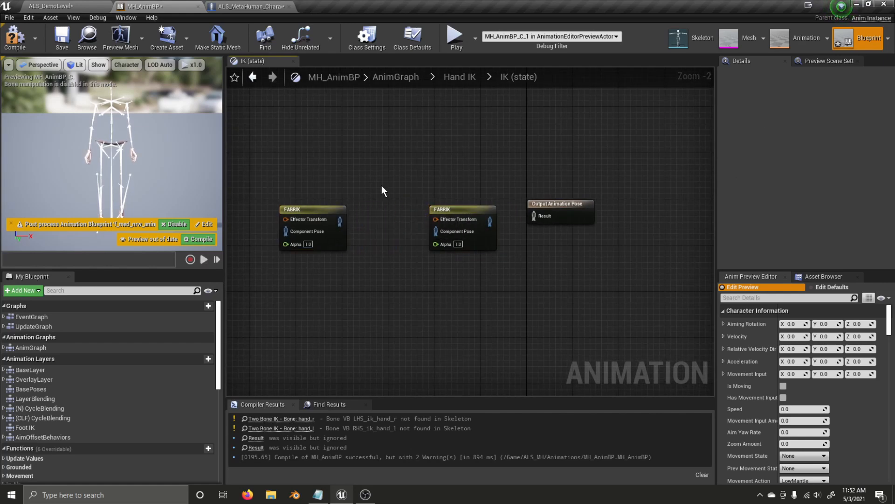
Add a Transform (Modify) Bone node and connect the first FABRIK node's output to its Component Pose
{"action": "right_click", "coordinate": [381, 186]}
{"action": "type", "text": "transform"}
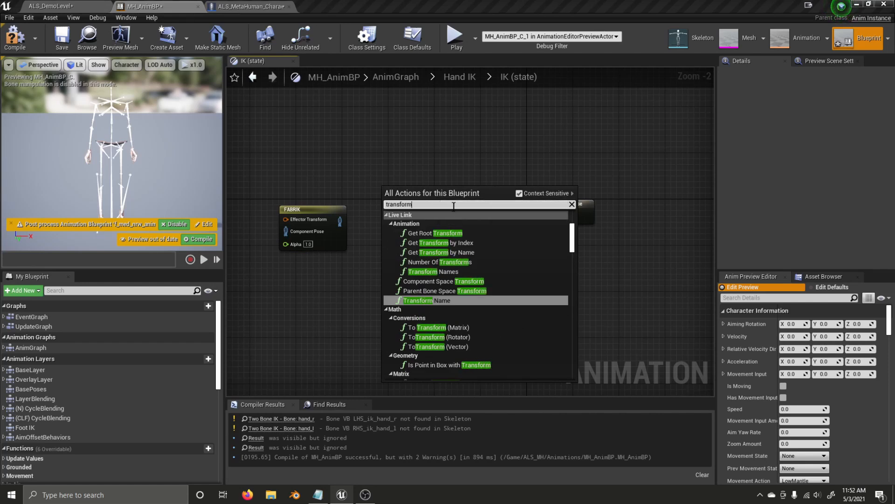
{"action": "type", "text": " m"}
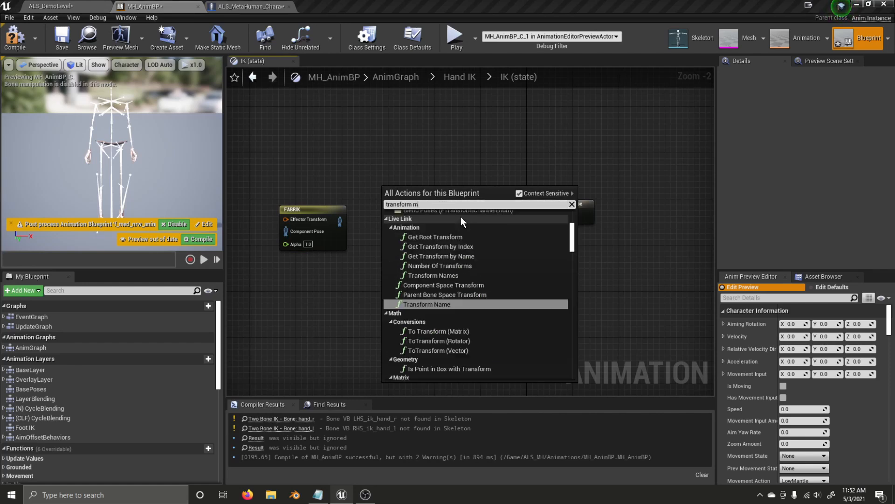
{"action": "type", "text": "odify"}
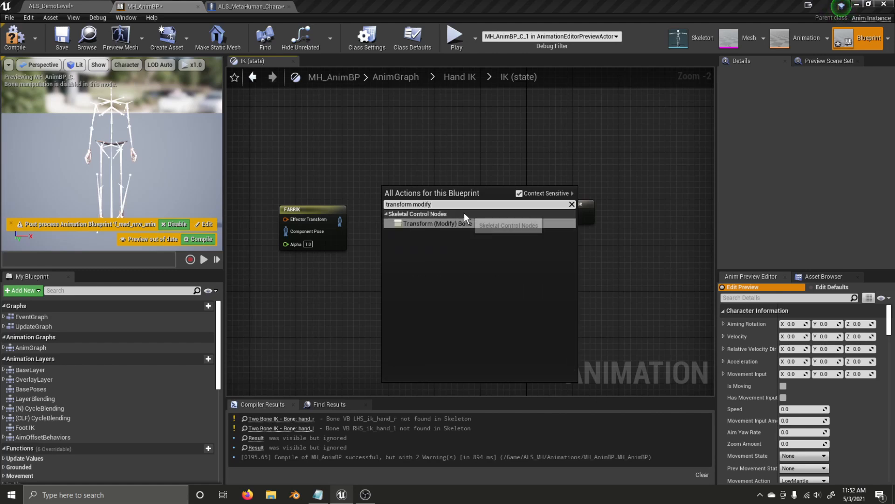
{"action": "left_click", "coordinate": [461, 223]}
{"action": "left_click_drag", "start_coordinate": [420, 201], "coordinate": [391, 115]}
{"action": "left_click_drag", "start_coordinate": [361, 179], "coordinate": [340, 220]}
{"action": "right_click_drag", "start_coordinate": [354, 196], "coordinate": [408, 255]}
{"action": "left_click_drag", "start_coordinate": [339, 278], "coordinate": [368, 247]}
{"action": "left_click_drag", "start_coordinate": [371, 267], "coordinate": [367, 166]}
Duplicate the Transform (Modify) Bone node and connect the second FABRIK node's output to the copy's Component Pose
{"action": "left_click", "coordinate": [427, 169]}
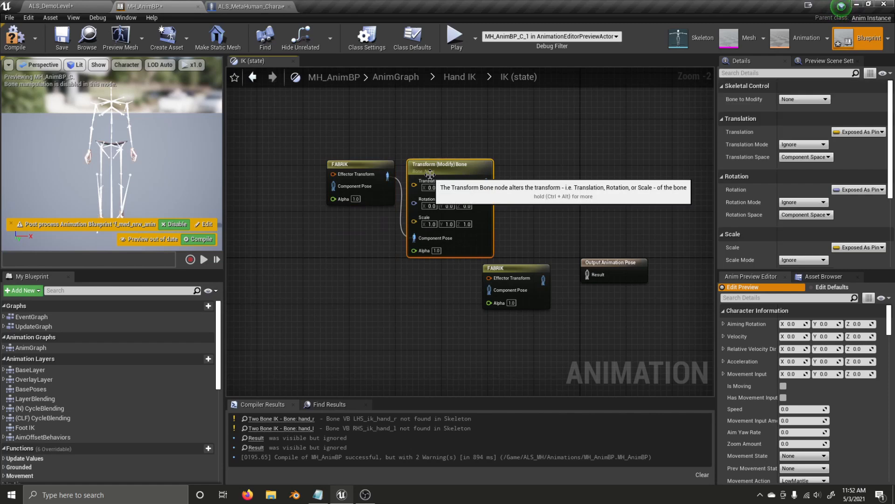
{"action": "key", "text": "ctrl+v"}
{"action": "right_click_drag", "start_coordinate": [558, 301], "coordinate": [515, 274]}
{"action": "left_click_drag", "start_coordinate": [566, 325], "coordinate": [377, 248]}
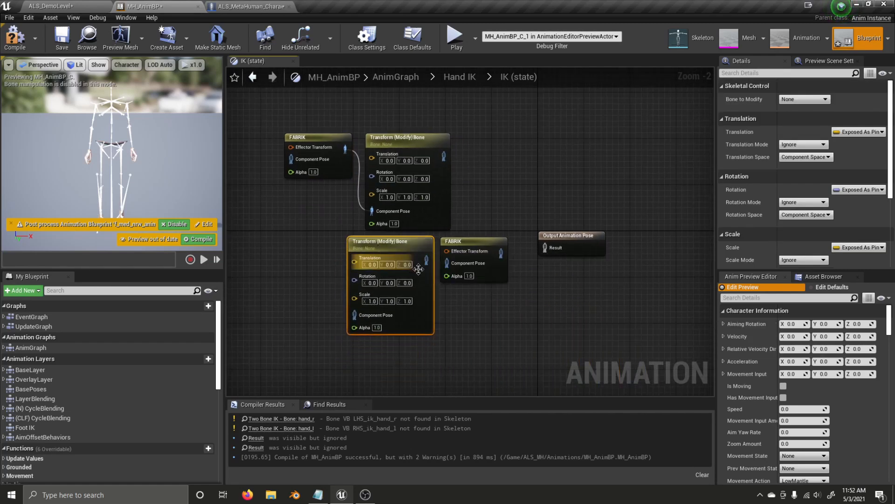
{"action": "left_click_drag", "start_coordinate": [426, 260], "coordinate": [616, 306]}
{"action": "left_click", "coordinate": [447, 280], "text": "ctrl"}
{"action": "left_click", "coordinate": [443, 341]}
{"action": "left_click_drag", "start_coordinate": [500, 253], "coordinate": [555, 343]}
Connect the second Transform (Modify) Bone to the Output Animation Pose through a Component To Local conversion and line the nodes up
{"action": "left_click_drag", "start_coordinate": [545, 247], "coordinate": [658, 207]}
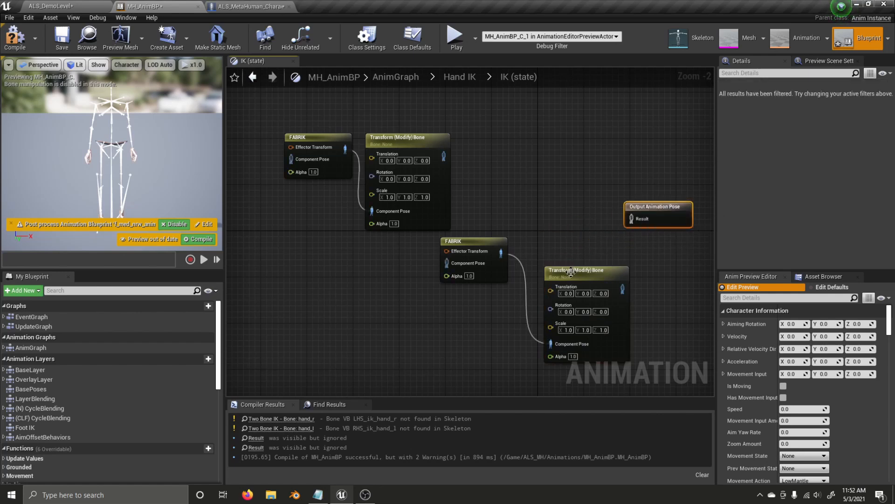
{"action": "left_click_drag", "start_coordinate": [569, 267], "coordinate": [541, 238]}
{"action": "left_click_drag", "start_coordinate": [632, 219], "coordinate": [593, 259]}
{"action": "right_click_drag", "start_coordinate": [600, 187], "coordinate": [495, 174]}
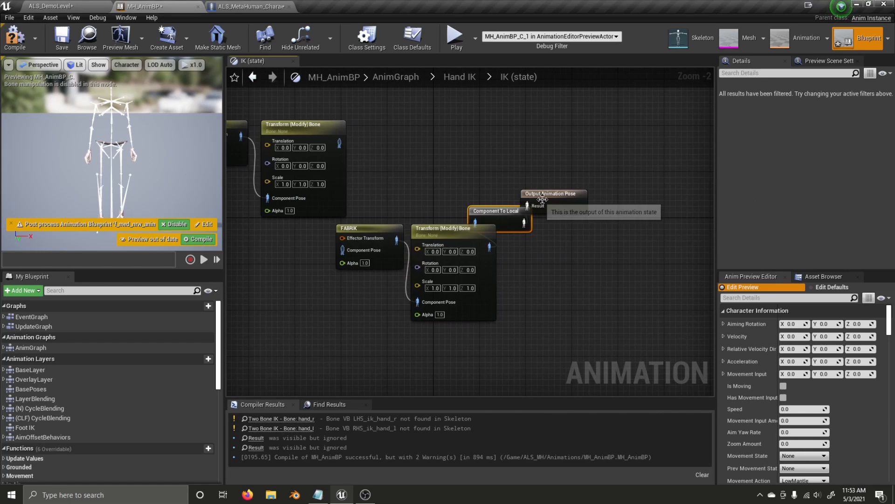
{"action": "left_click_drag", "start_coordinate": [538, 195], "coordinate": [596, 195]}
{"action": "left_click_drag", "start_coordinate": [510, 215], "coordinate": [545, 240]}
{"action": "left_click_drag", "start_coordinate": [598, 203], "coordinate": [612, 237]}
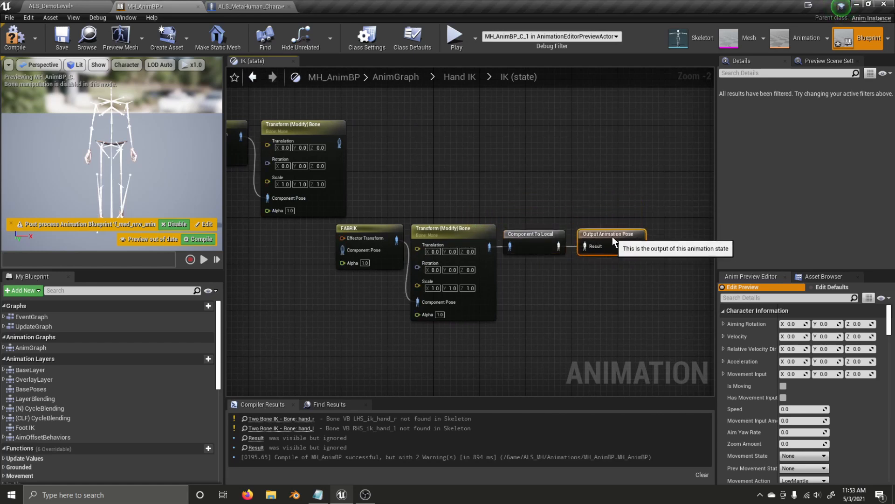
Align the first FABRIK and Transform (Modify) Bone pair with the second pair and connect it to the second FABRIK's Component Pose
{"action": "right_click_drag", "start_coordinate": [493, 198], "coordinate": [521, 208]}
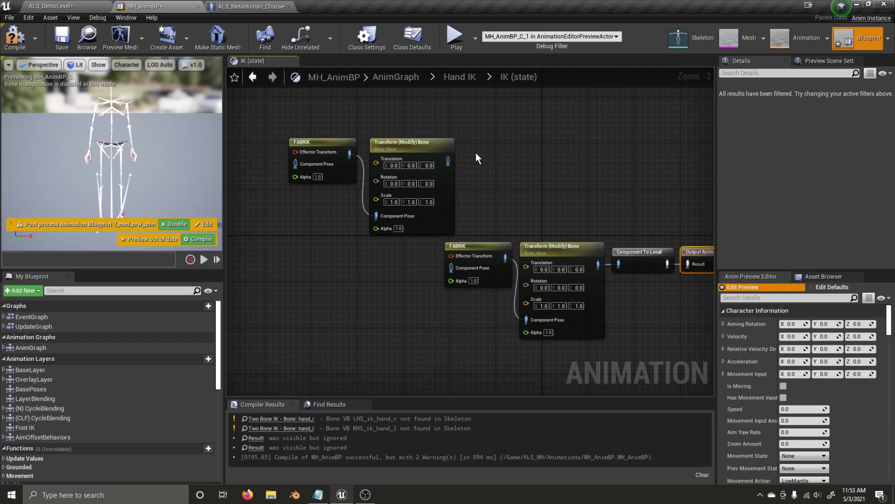
{"action": "left_click_drag", "start_coordinate": [413, 112], "coordinate": [327, 180]}
{"action": "left_click_drag", "start_coordinate": [433, 148], "coordinate": [453, 268]}
{"action": "right_click_drag", "start_coordinate": [407, 219], "coordinate": [463, 208]}
{"action": "scroll", "coordinate": [463, 209], "scroll_direction": "down", "scroll_amount": 1}
{"action": "scroll", "coordinate": [452, 210], "scroll_direction": "down", "scroll_amount": 2}
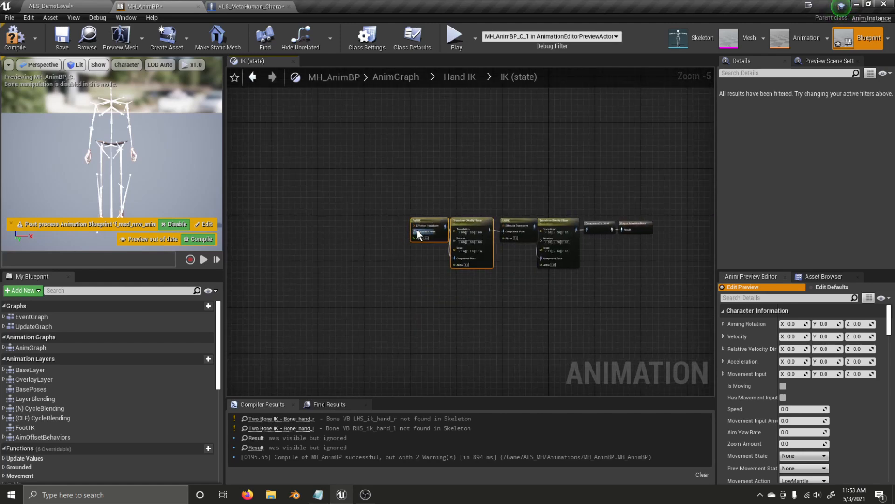
Add a Use cached pose 'Before IK' node ahead of the first FABRIK node
{"action": "right_click", "coordinate": [362, 228]}
{"action": "type", "text": "cached"}
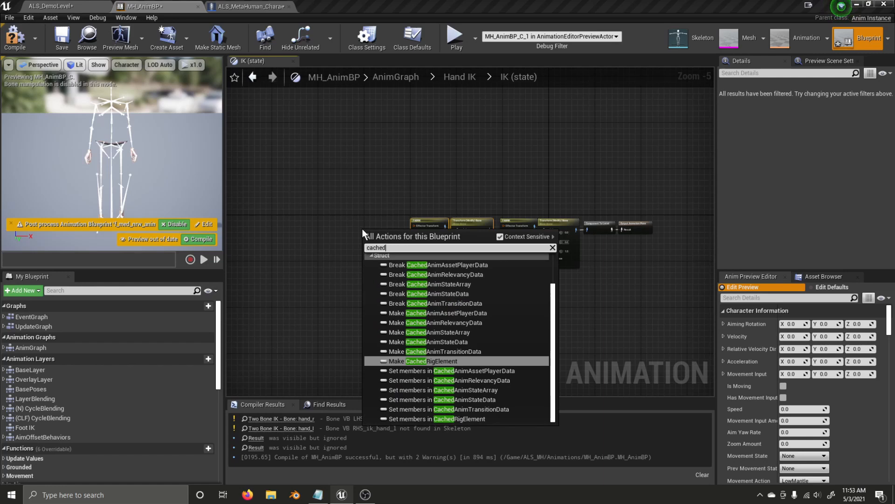
{"action": "key", "text": "BackSpace"}
{"action": "key", "text": "BackSpace"}
{"action": "key", "text": "BackSpace"}
{"action": "key", "text": "BackSpace"}
{"action": "key", "text": "BackSpace"}
{"action": "key", "text": "BackSpace"}
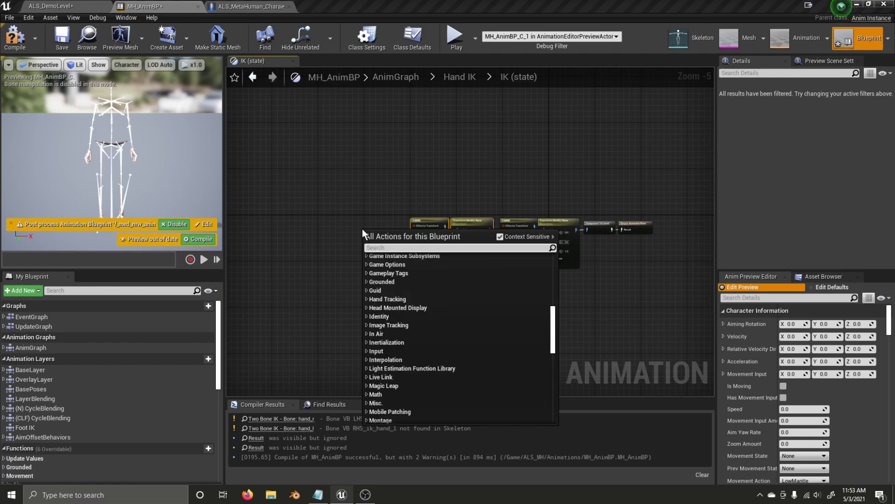
{"action": "type", "text": "before"}
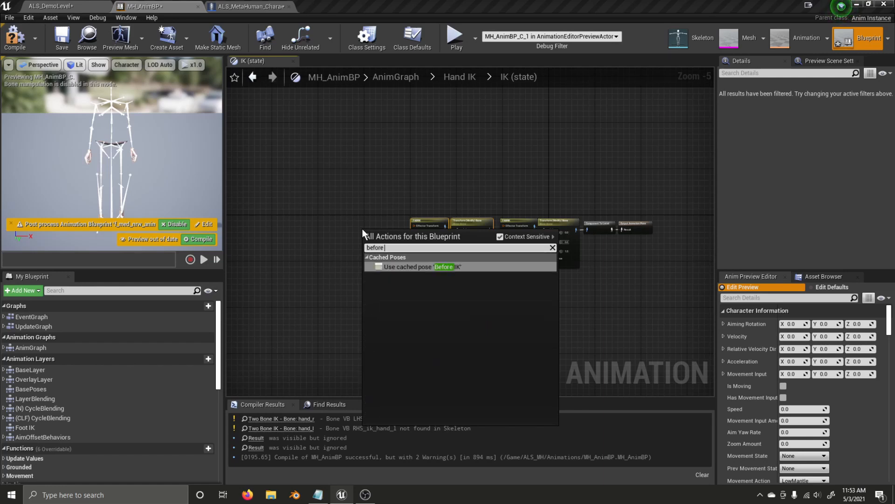
{"action": "key", "text": "Return"}
Connect the 'Before IK' cached pose to the first FABRIK's Component Pose through a Local To Component conversion and align the nodes
{"action": "scroll", "coordinate": [398, 241], "scroll_direction": "up", "scroll_amount": 1}
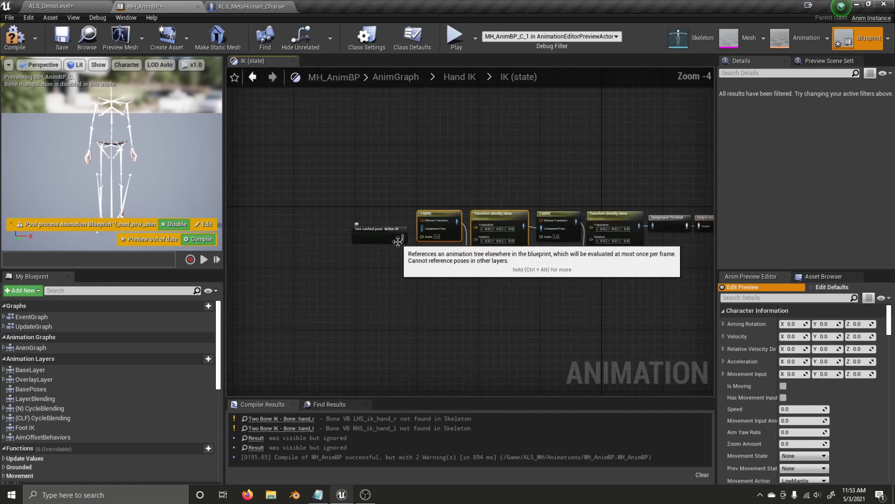
{"action": "scroll", "coordinate": [398, 241], "scroll_direction": "up", "scroll_amount": 1}
{"action": "left_click_drag", "start_coordinate": [400, 238], "coordinate": [436, 225]}
{"action": "left_click_drag", "start_coordinate": [373, 236], "coordinate": [327, 225]}
{"action": "left_click_drag", "start_coordinate": [399, 217], "coordinate": [326, 222]}
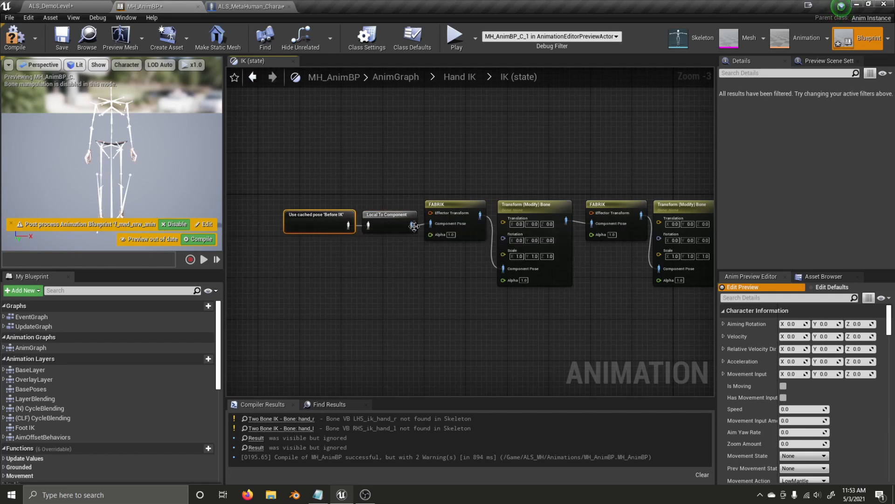
Set the first FABRIK node's Effector Target to hand_r and its Tip Bone to hand_l
{"action": "left_click", "coordinate": [441, 206]}
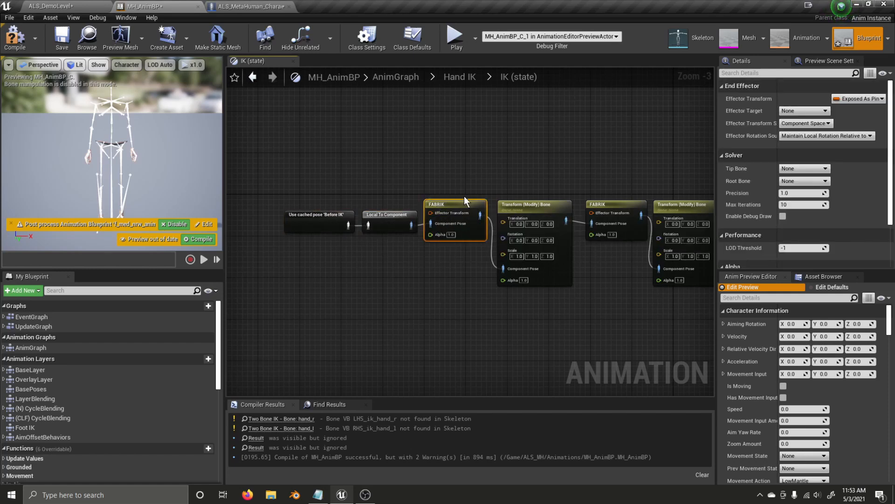
{"action": "right_click_drag", "start_coordinate": [508, 191], "coordinate": [474, 190]}
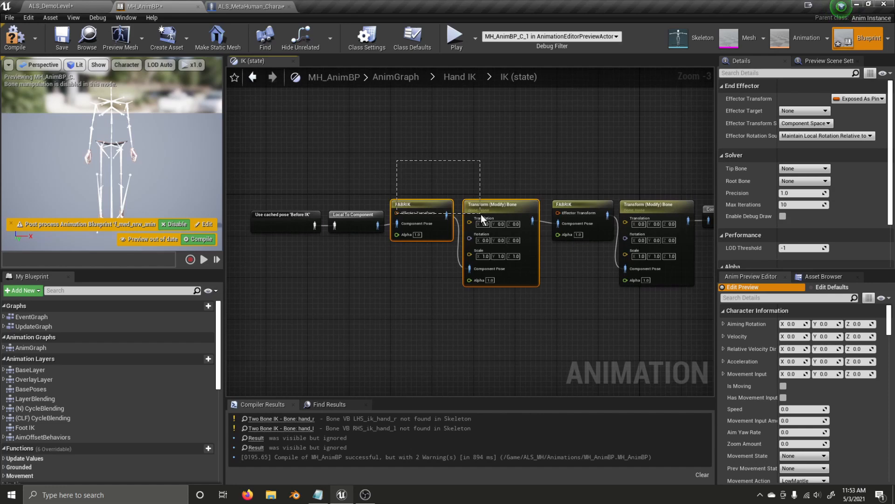
{"action": "left_click", "coordinate": [401, 183]}
{"action": "left_click", "coordinate": [430, 202]}
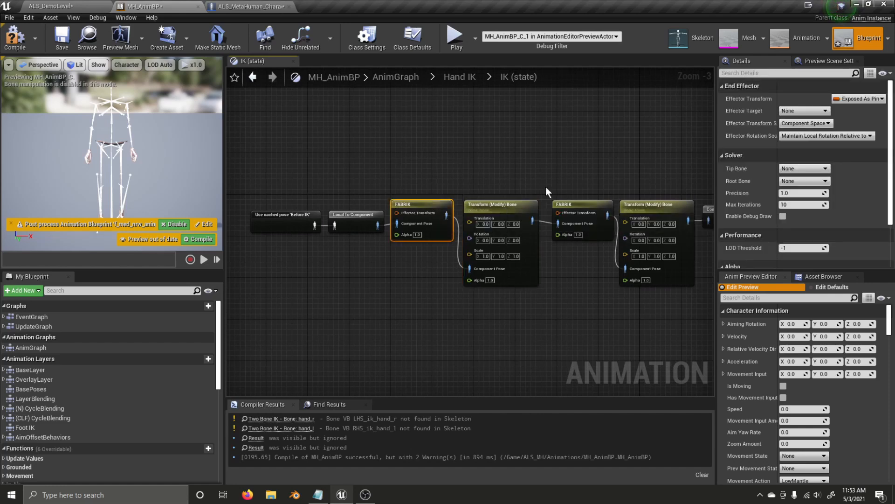
{"action": "left_click", "coordinate": [795, 112]}
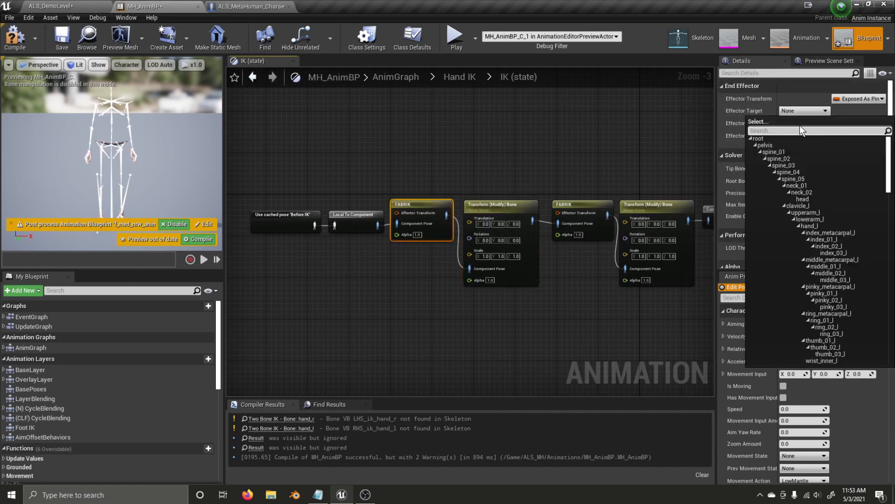
{"action": "type", "text": "hand_"}
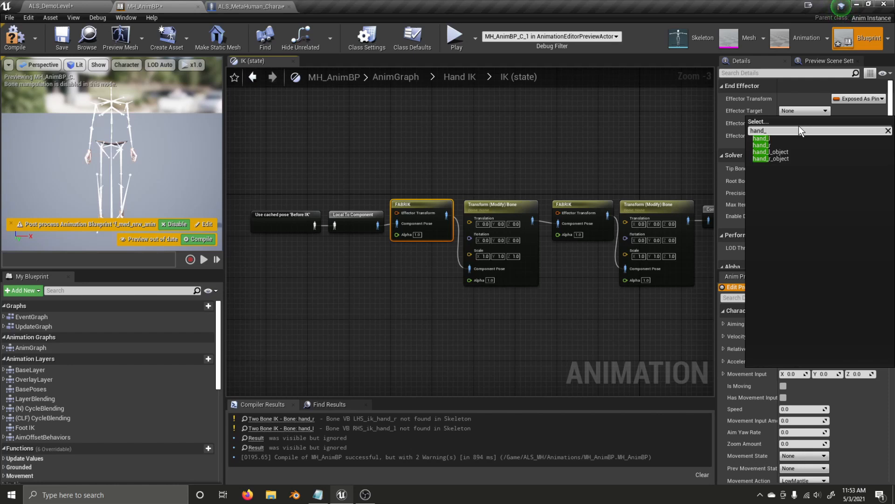
{"action": "left_click", "coordinate": [770, 146]}
{"action": "left_click", "coordinate": [783, 168]}
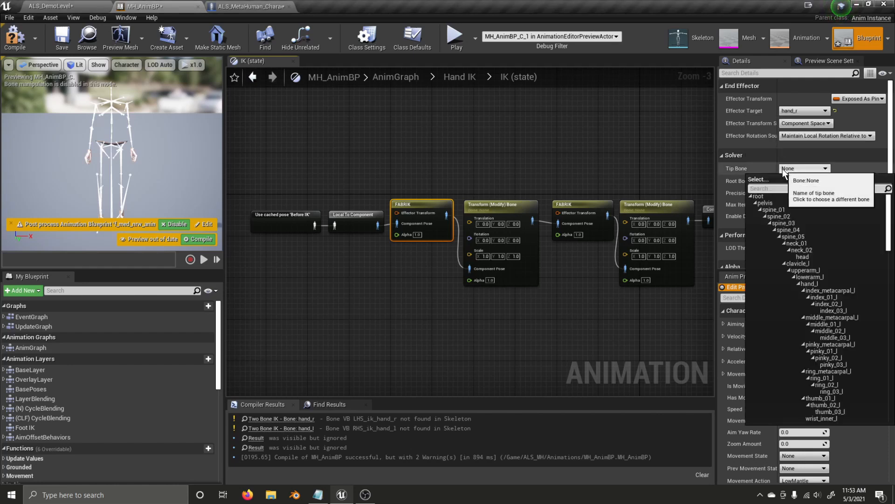
{"action": "type", "text": "hand_l"}
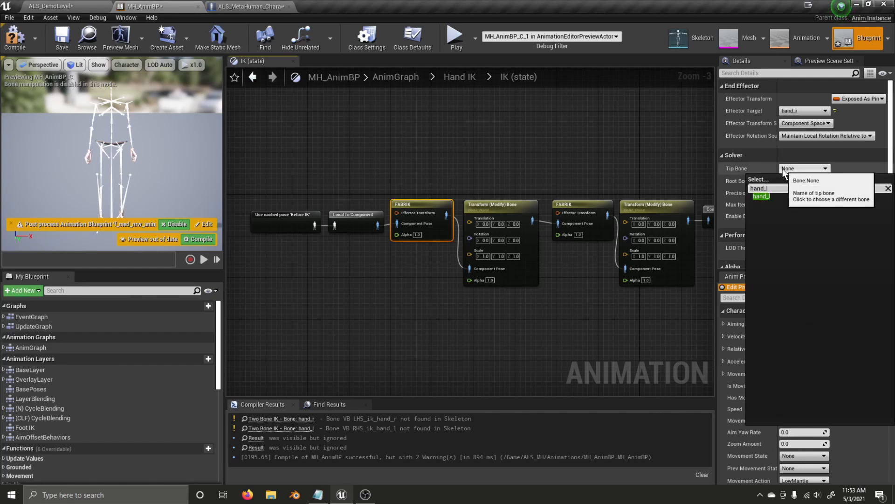
{"action": "left_click", "coordinate": [762, 196]}
Set the first FABRIK node's Root Bone to upperarm_l
{"action": "left_click", "coordinate": [793, 182]}
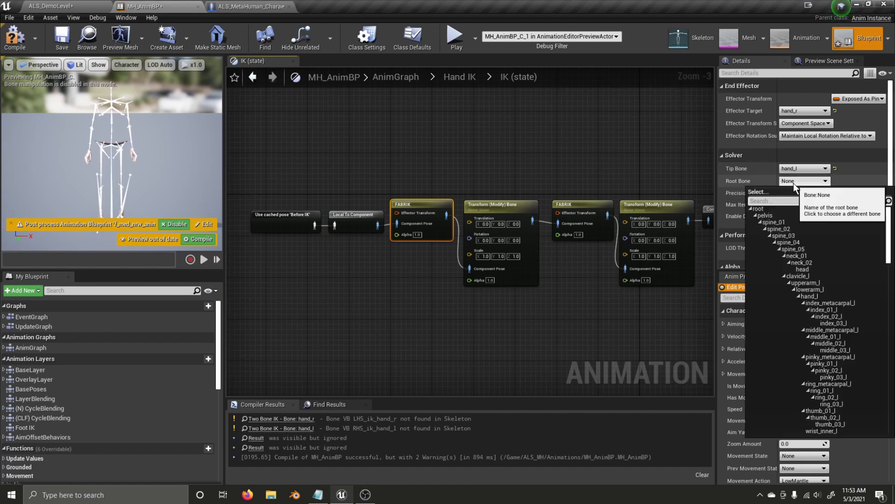
{"action": "type", "text": "hand"}
{"action": "key", "text": "BackSpace"}
{"action": "key", "text": "BackSpace"}
{"action": "key", "text": "BackSpace"}
{"action": "key", "text": "BackSpace"}
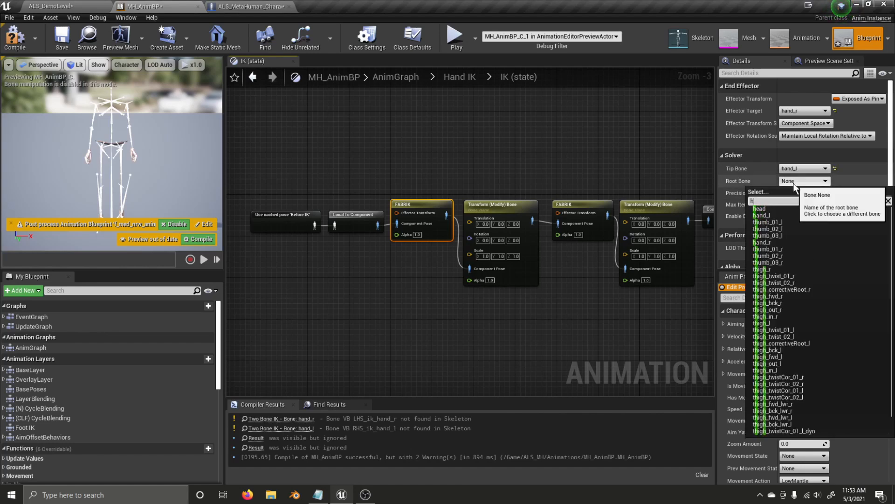
{"action": "type", "text": "upperarm_l"}
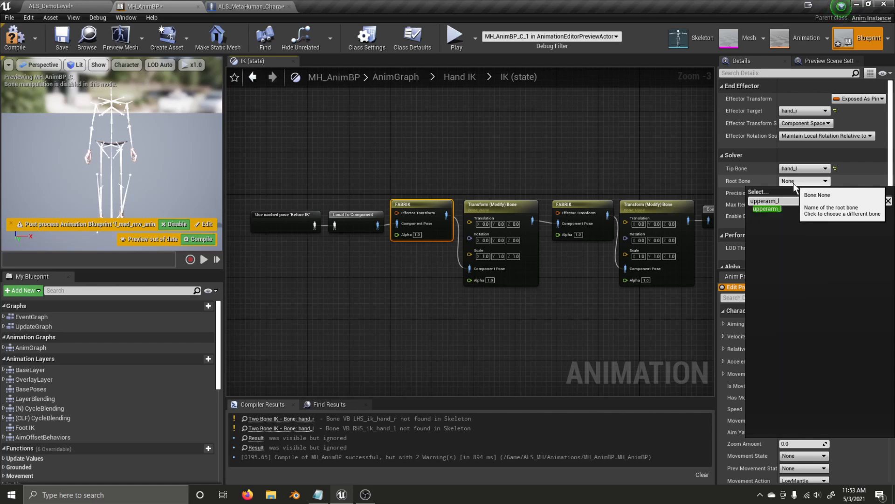
{"action": "left_click", "coordinate": [793, 209]}
Set the first Transform (Modify) Bone node's Bone to Modify to hand_l
{"action": "left_click", "coordinate": [503, 214]}
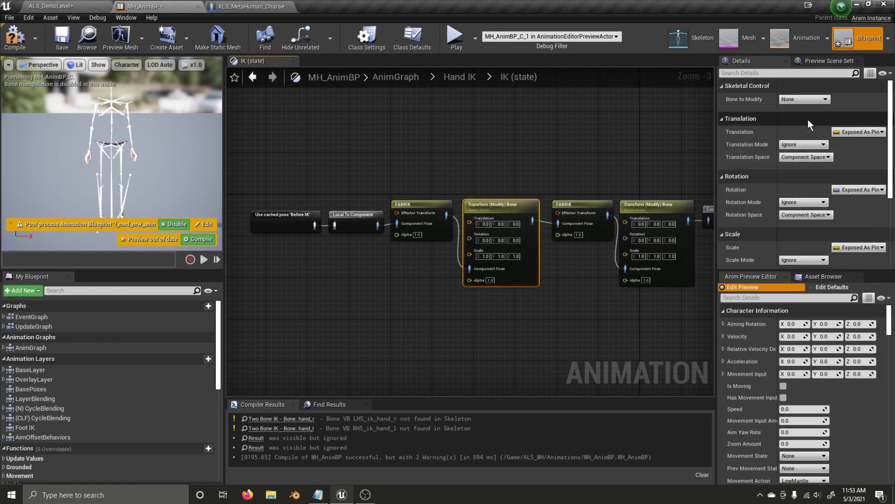
{"action": "left_click", "coordinate": [802, 100]}
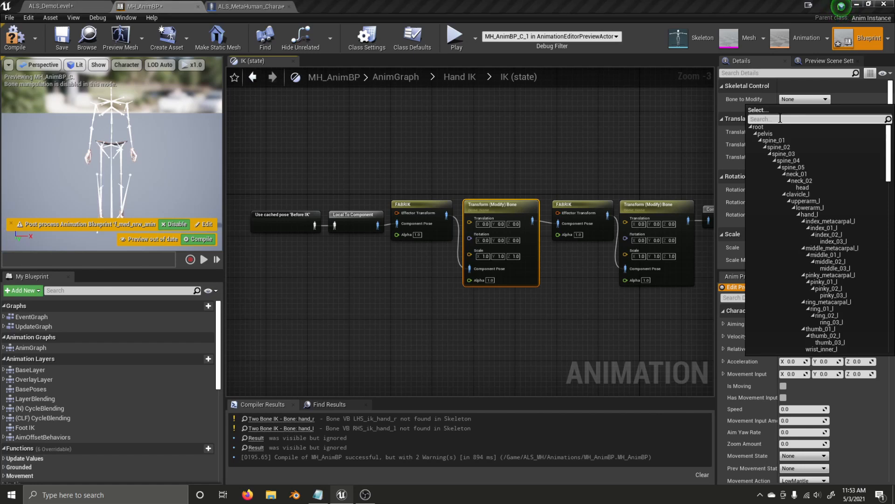
{"action": "type", "text": "hand_l"}
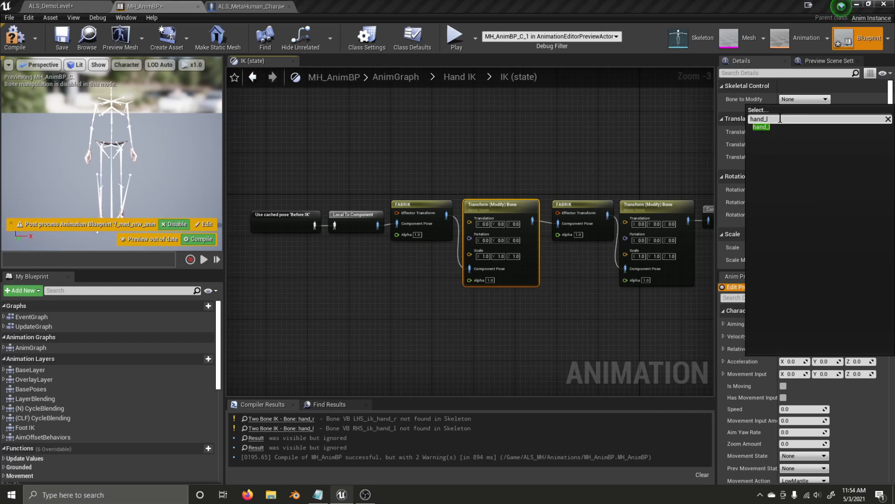
{"action": "left_click", "coordinate": [763, 126]}
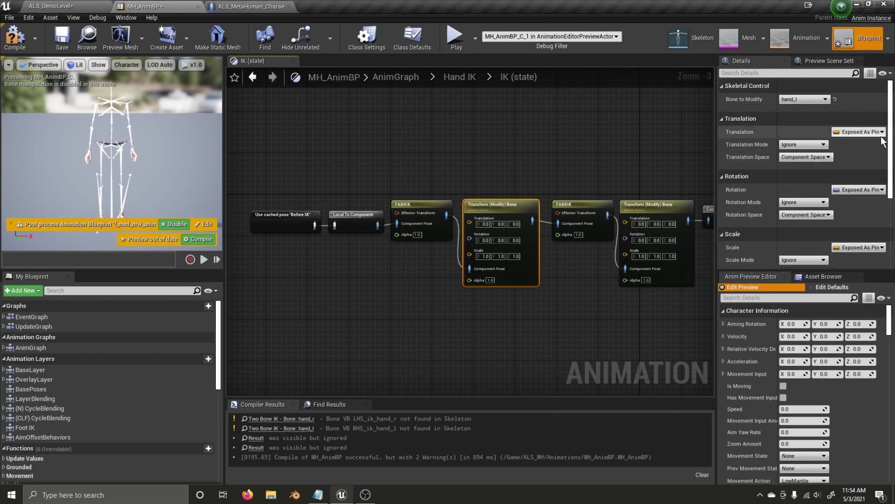
Stop exposing Translation and Scale as pins on the first Transform (Modify) Bone node
{"action": "left_click", "coordinate": [844, 133]}
{"action": "left_click", "coordinate": [798, 153]}
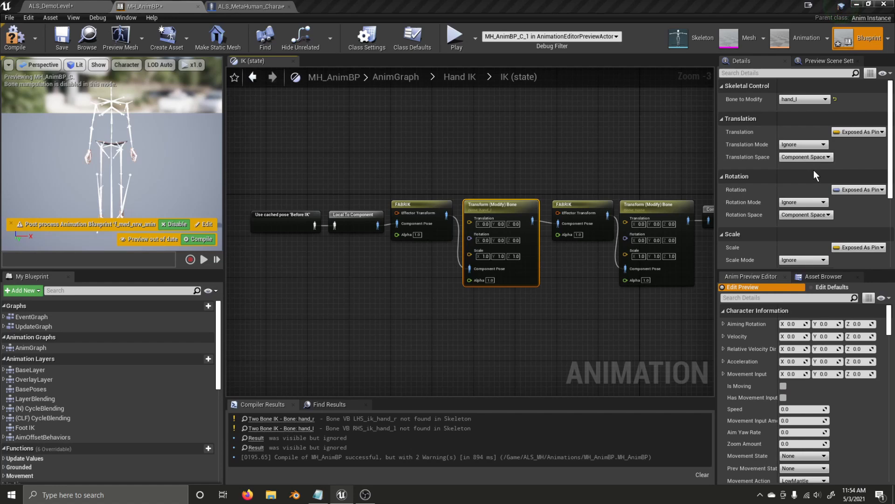
{"action": "left_click", "coordinate": [849, 248]}
{"action": "left_click", "coordinate": [757, 246]}
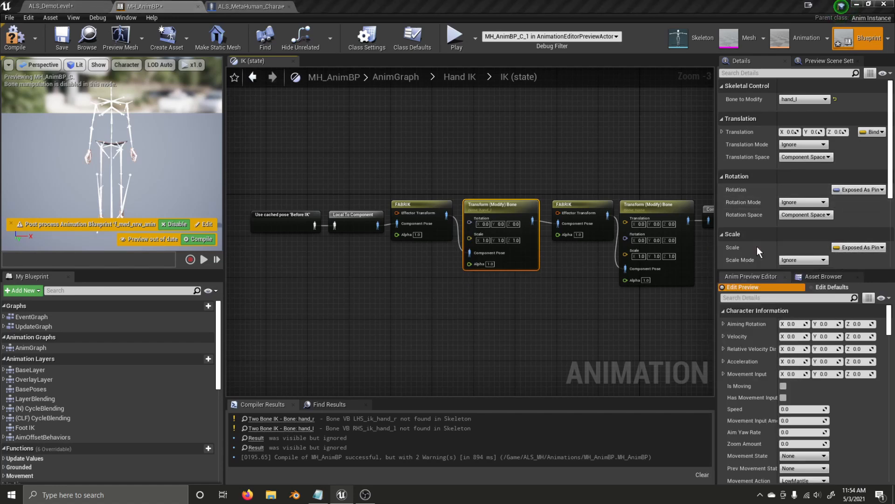
Set the first Transform (Modify) Bone node's Rotation Mode to Replace Existing and its Rotation Space to Bone Space
{"action": "left_click", "coordinate": [848, 190]}
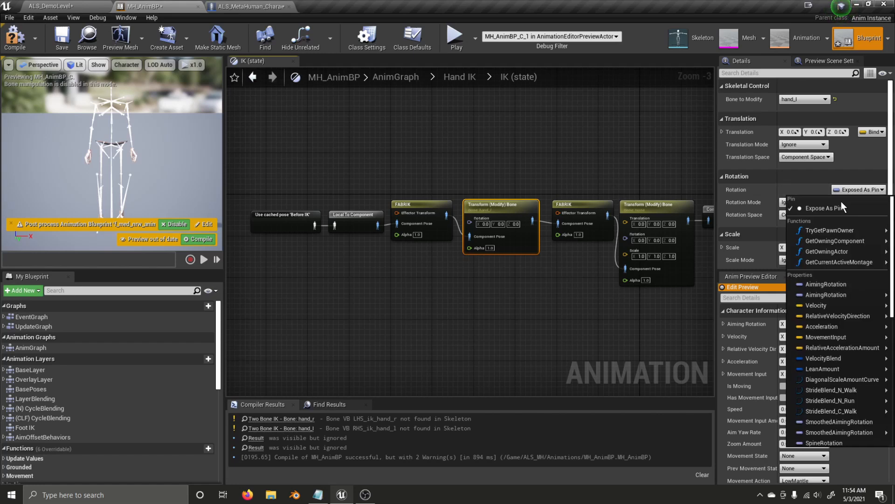
{"action": "left_click", "coordinate": [852, 184]}
{"action": "left_click", "coordinate": [808, 203]}
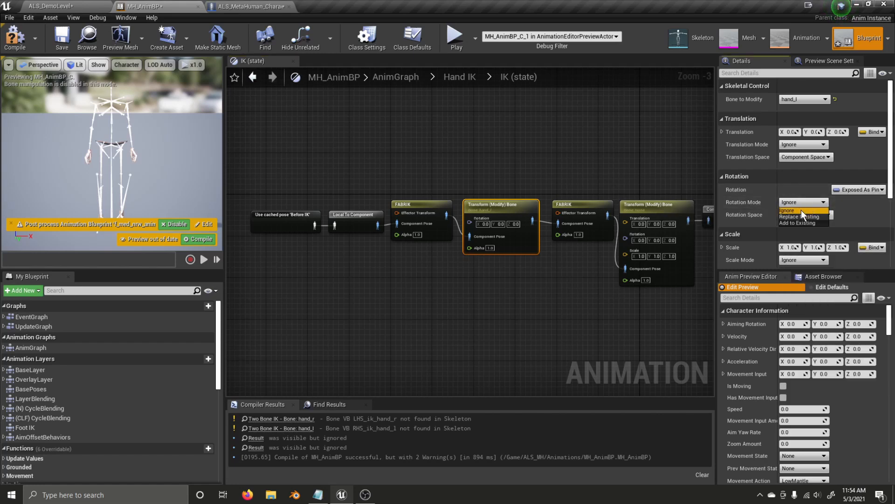
{"action": "left_click", "coordinate": [798, 217]}
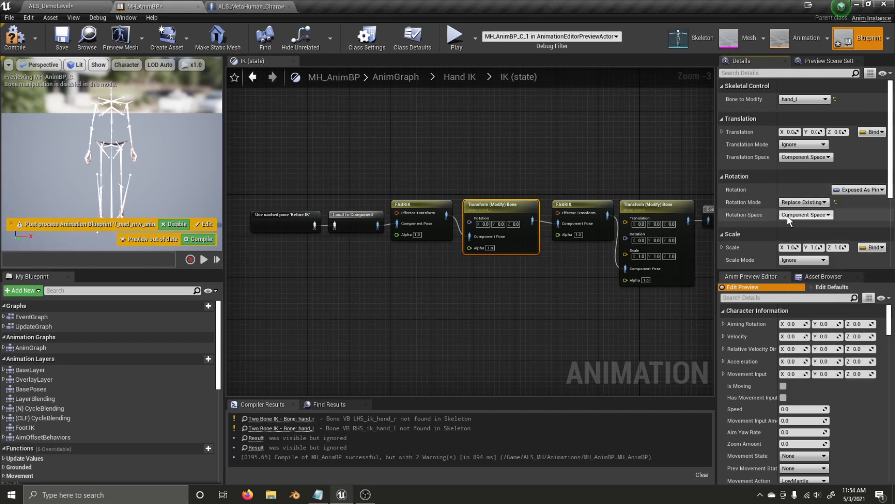
{"action": "left_click", "coordinate": [796, 217]}
{"action": "left_click", "coordinate": [796, 239]}
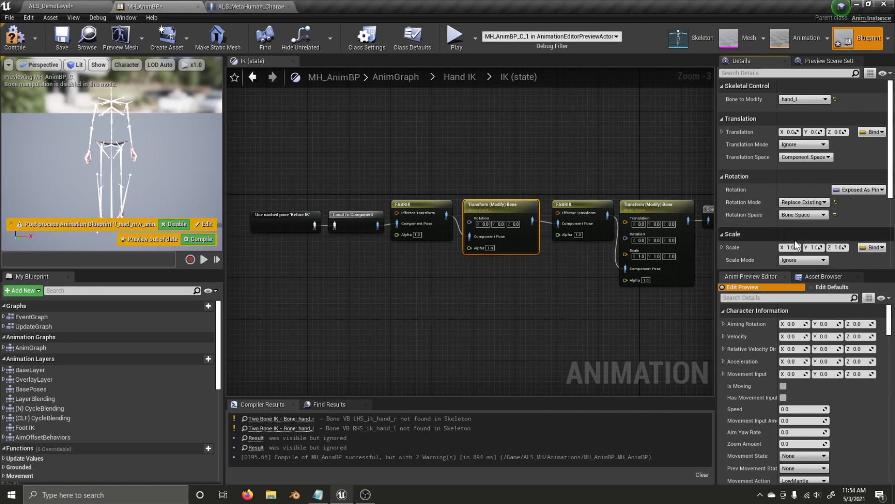
{"action": "left_click", "coordinate": [570, 264]}
Stop exposing Translation and Scale as pins on the second Transform (Modify) Bone node
{"action": "right_click_drag", "start_coordinate": [579, 262], "coordinate": [503, 271]}
{"action": "left_click", "coordinate": [567, 226]}
{"action": "left_click", "coordinate": [879, 133]}
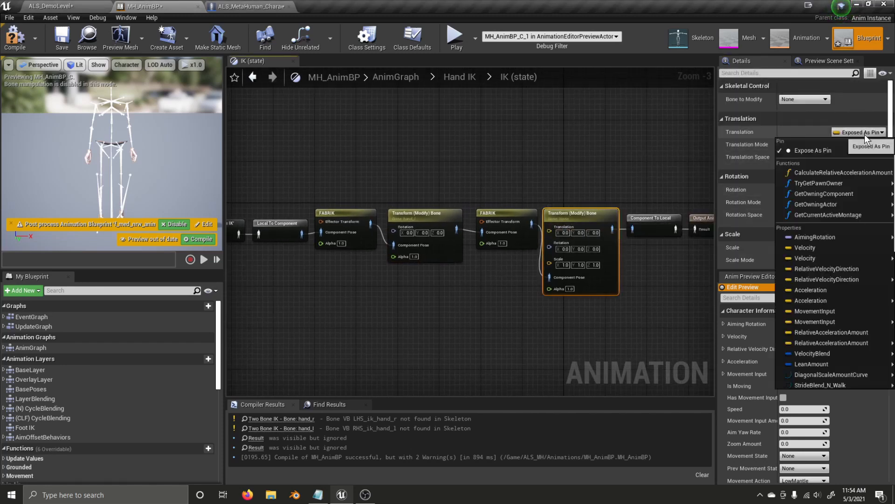
{"action": "left_click", "coordinate": [824, 154]}
{"action": "left_click", "coordinate": [845, 244]}
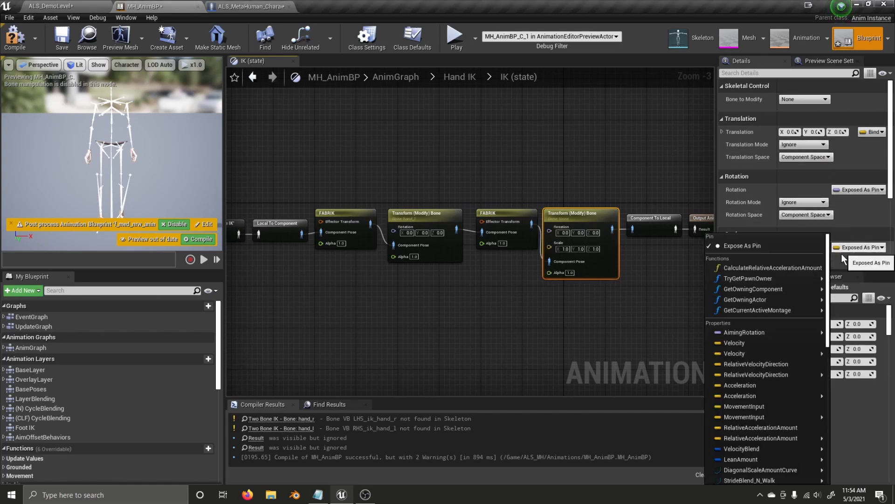
{"action": "left_click", "coordinate": [771, 247]}
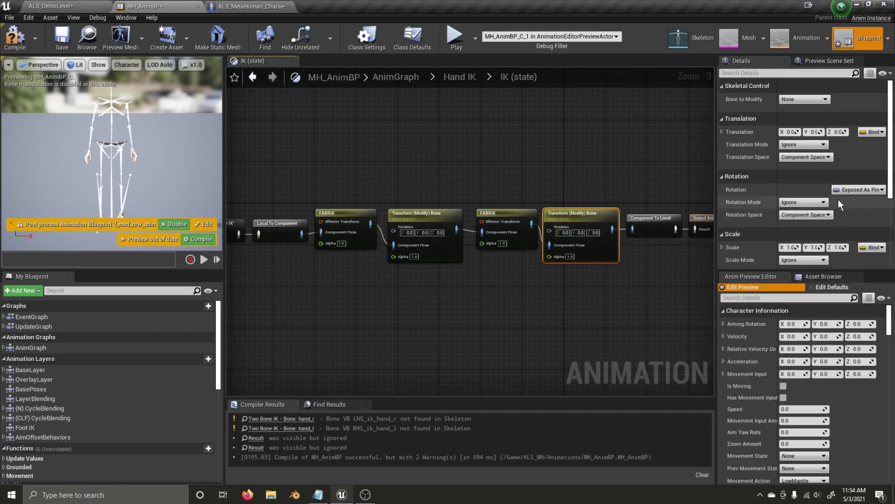
Set the second Transform (Modify) Bone node's Rotation Mode to Replace Existing and its Bone to Modify to hand_r
{"action": "left_click", "coordinate": [799, 203]}
{"action": "left_click", "coordinate": [792, 217]}
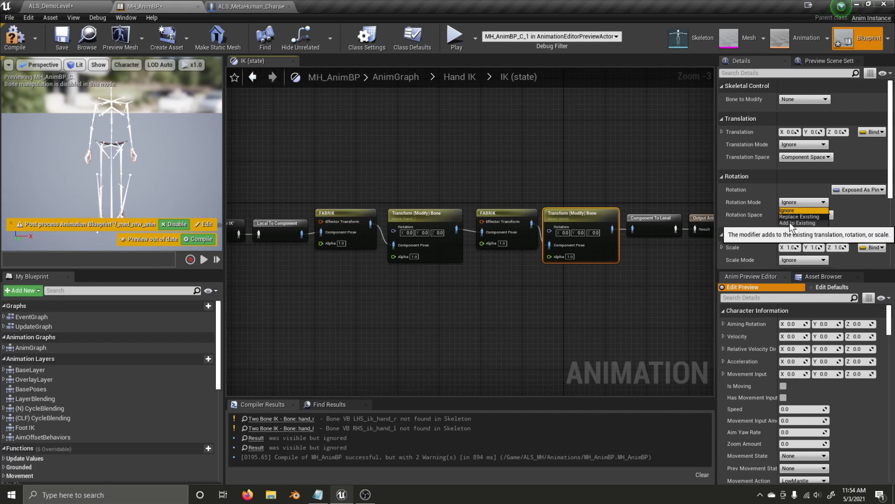
{"action": "left_click", "coordinate": [791, 99]}
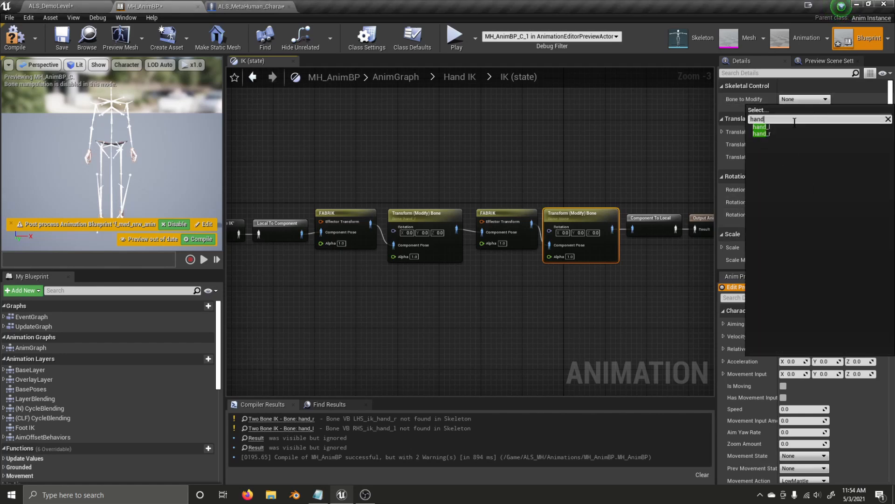
Set the second FABRIK node's Effector Target to hand_l and its Tip Bone to hand_r
{"action": "left_click", "coordinate": [513, 213]}
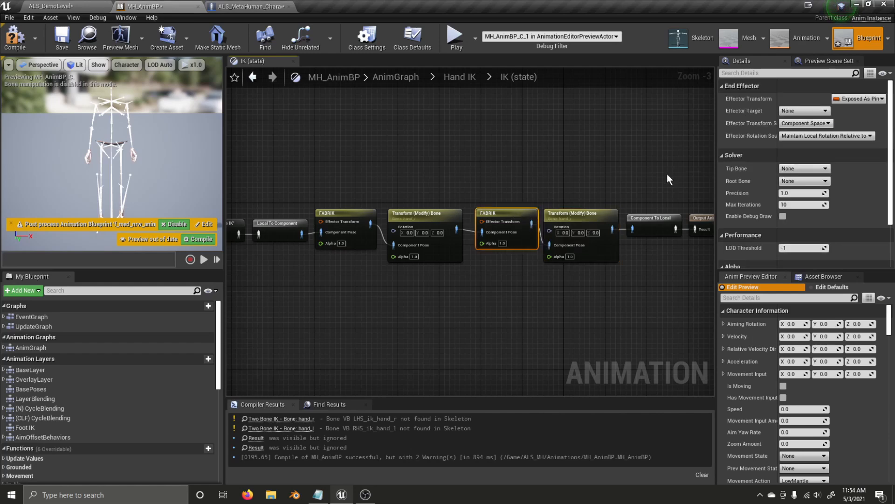
{"action": "left_click", "coordinate": [794, 112]}
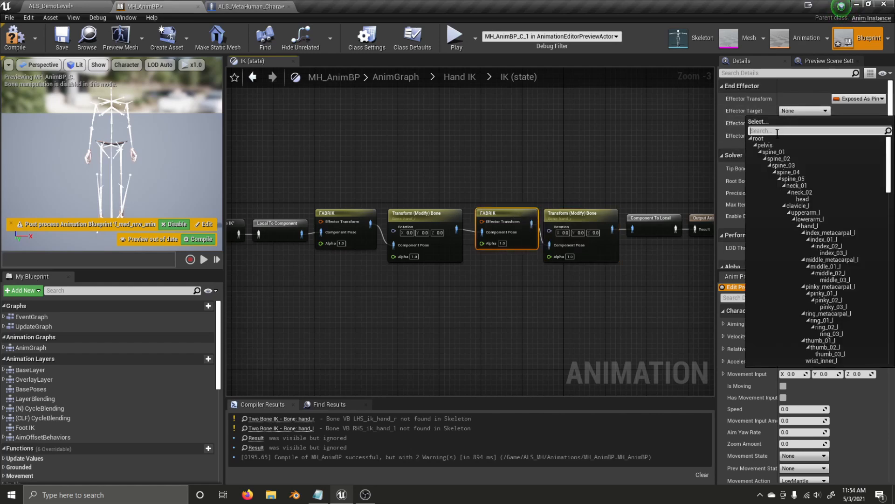
{"action": "type", "text": "hand_l"}
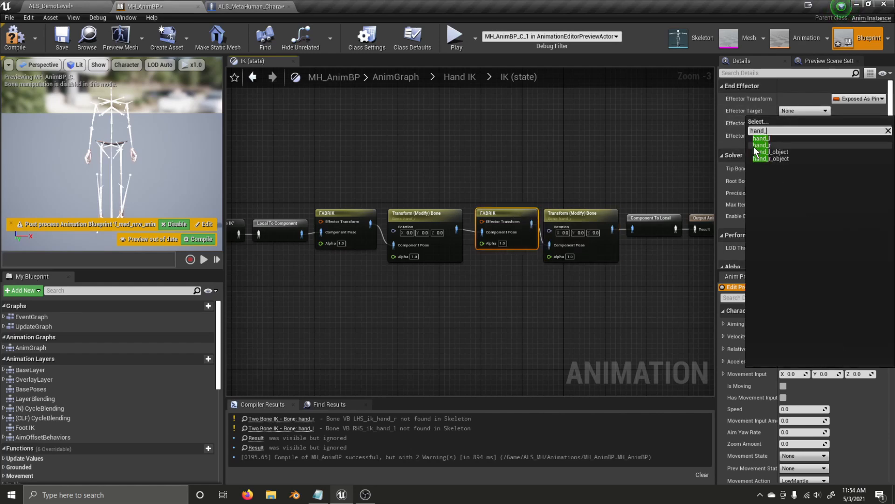
{"action": "left_click", "coordinate": [765, 139]}
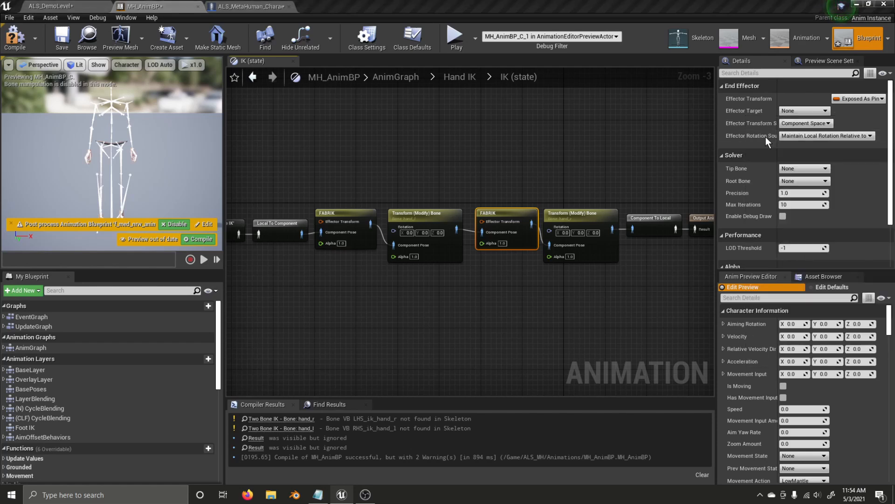
{"action": "left_click", "coordinate": [787, 168]}
{"action": "type", "text": "hand_r"}
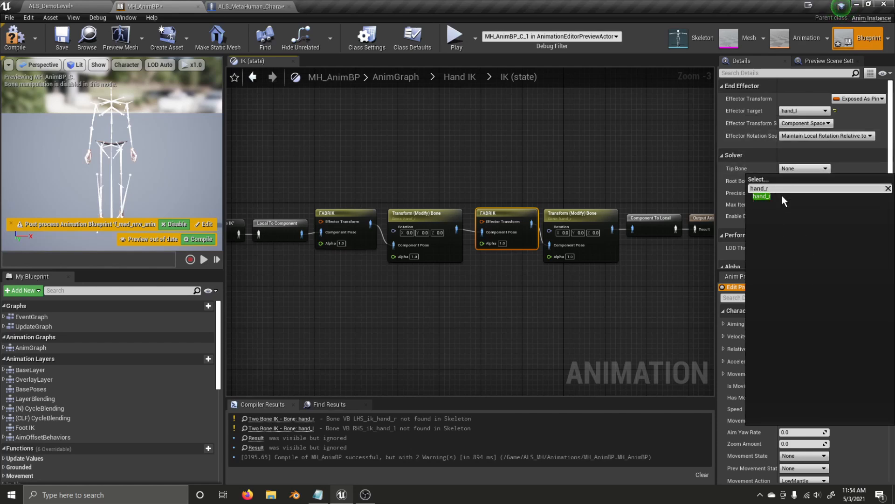
{"action": "left_click", "coordinate": [782, 196]}
Set the second FABRIK node's Root Bone to upperarm_r
{"action": "left_click", "coordinate": [788, 181]}
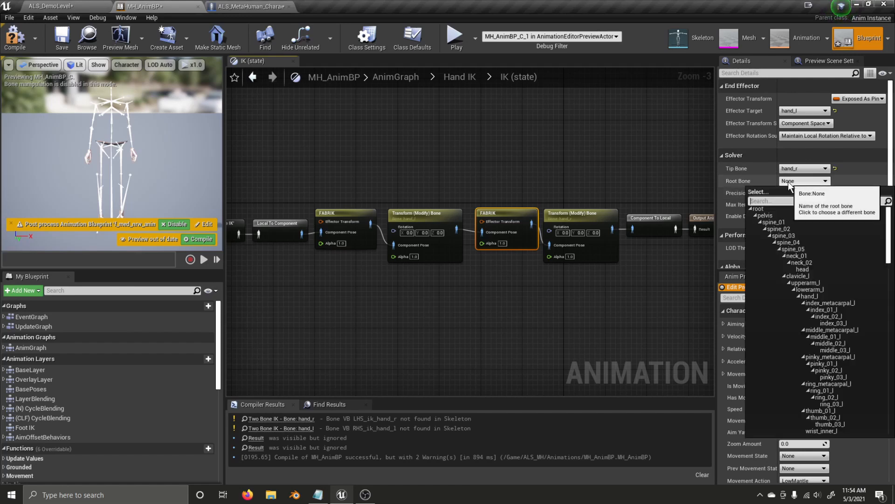
{"action": "type", "text": "upperarm"}
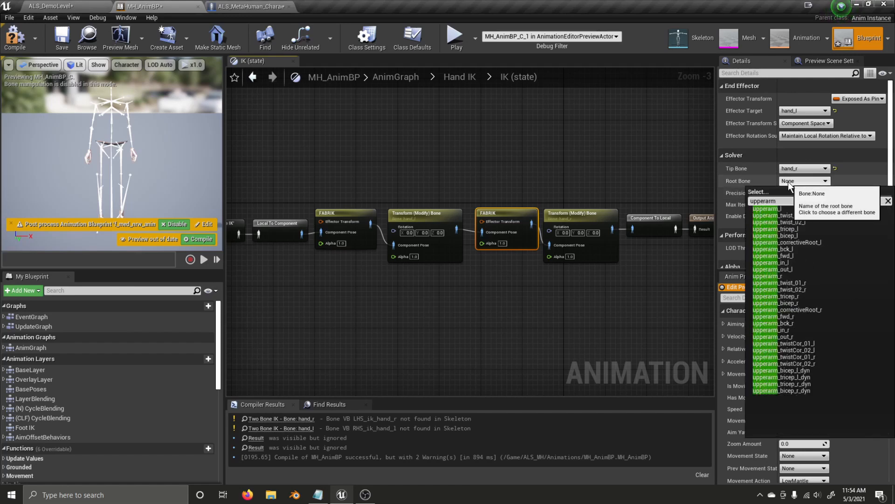
{"action": "left_click", "coordinate": [776, 276]}
{"action": "left_click", "coordinate": [570, 287]}
Wrap the first FABRIK and Transform (Modify) Bone nodes in a comment box titled "Attatched to the right hand"
{"action": "right_click_drag", "start_coordinate": [491, 292], "coordinate": [518, 290]}
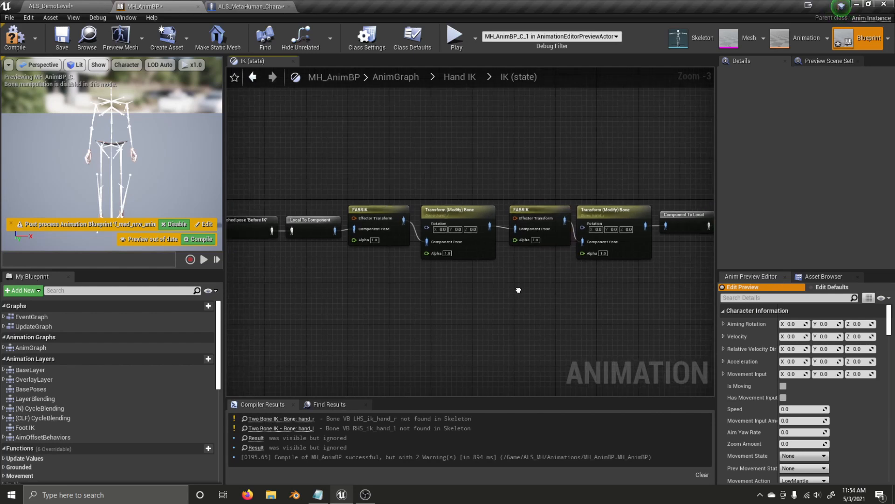
{"action": "left_click_drag", "start_coordinate": [351, 178], "coordinate": [497, 258]}
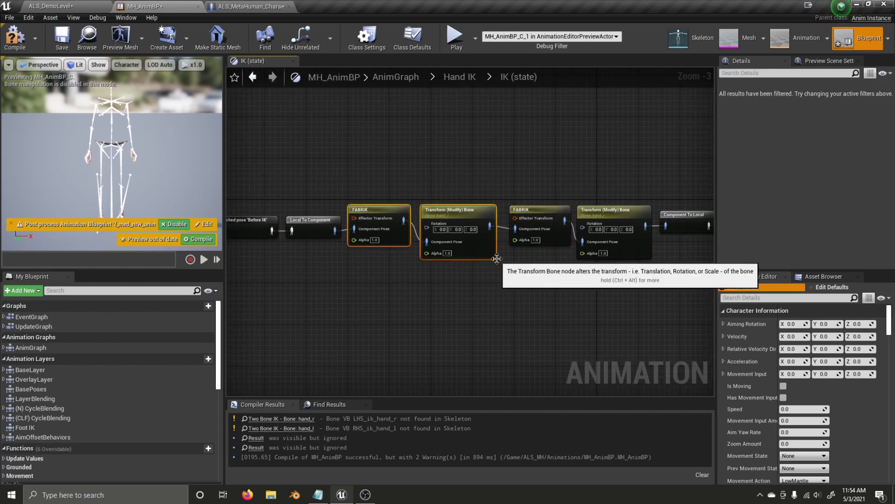
{"action": "key", "text": "c"}
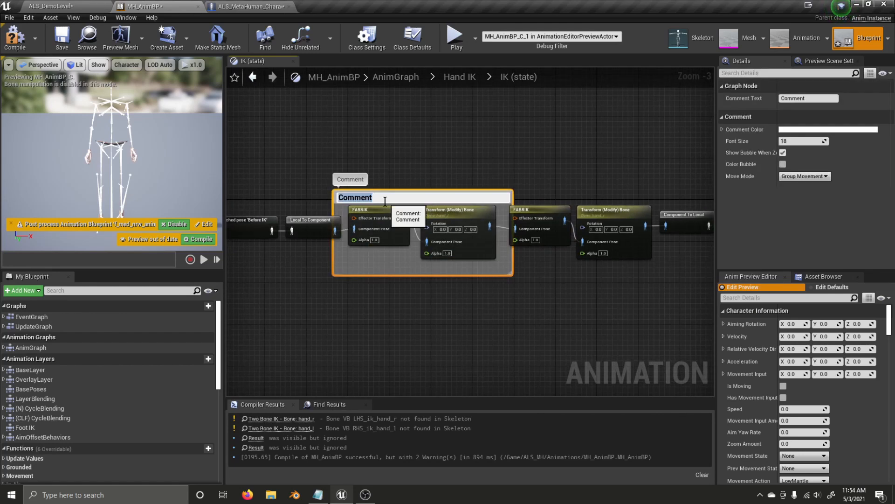
{"action": "type", "text": "Attatched to the right h"}
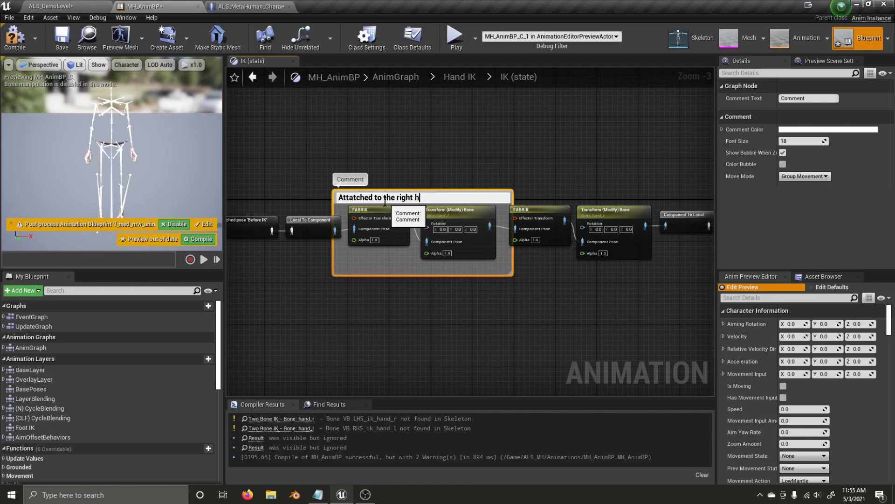
{"action": "left_click", "coordinate": [590, 150]}
Wrap the second FABRIK and Transform (Modify) Bone nodes in a comment box titled "Attatched to the left hand"
{"action": "right_click_drag", "start_coordinate": [600, 147], "coordinate": [515, 161]}
{"action": "left_click_drag", "start_coordinate": [453, 177], "coordinate": [524, 267]}
{"action": "key", "text": "c"}
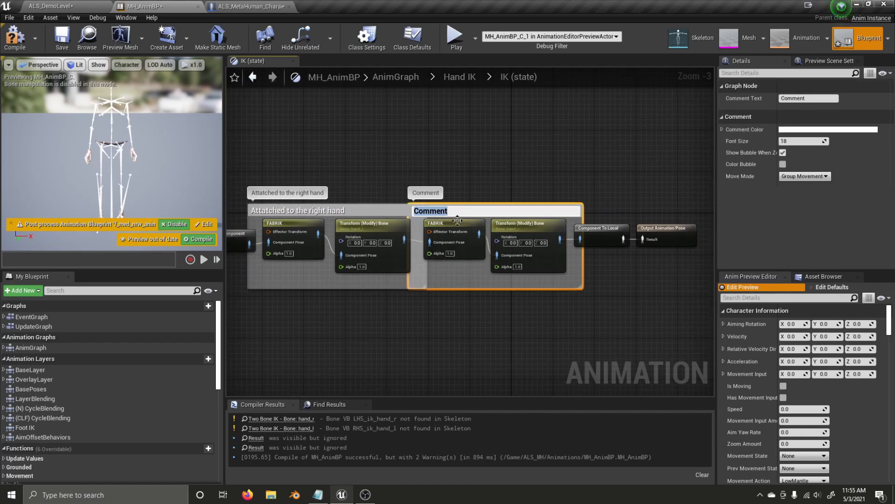
{"action": "type", "text": "Attached to the left ha"}
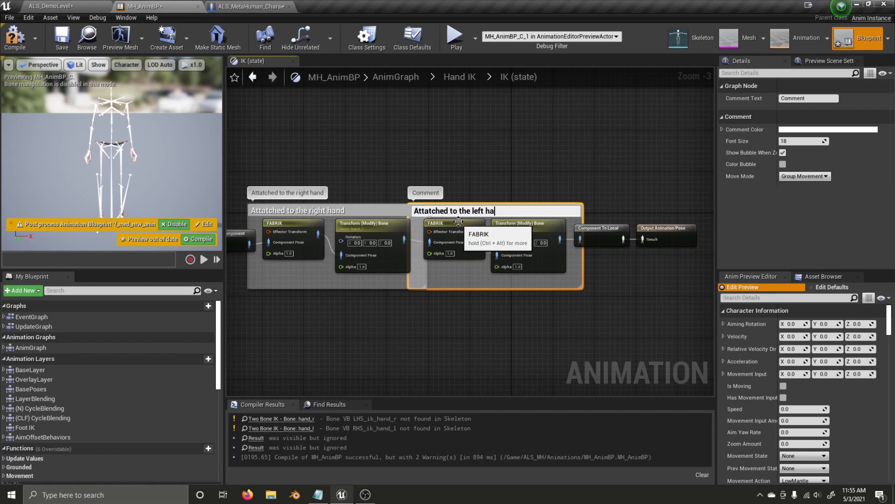
{"action": "key", "text": "Return"}
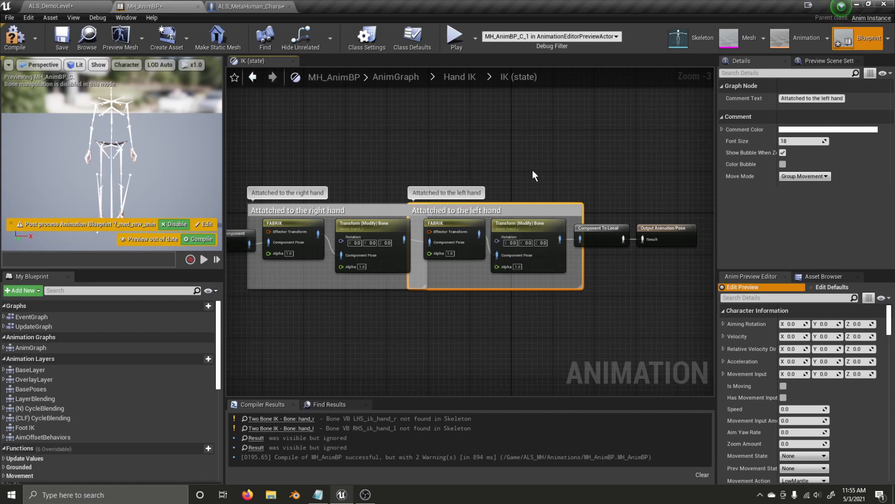
Shift the left-hand comment group and the output nodes after it sideways so the two comment boxes do not overlap
{"action": "scroll", "coordinate": [497, 168], "scroll_direction": "down", "scroll_amount": 2}
{"action": "left_click_drag", "start_coordinate": [482, 151], "coordinate": [582, 247]}
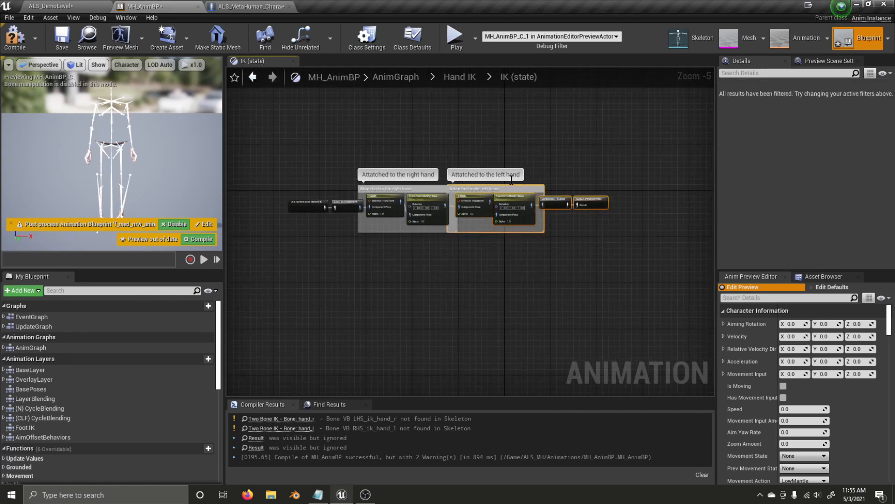
{"action": "left_click_drag", "start_coordinate": [514, 191], "coordinate": [524, 190]}
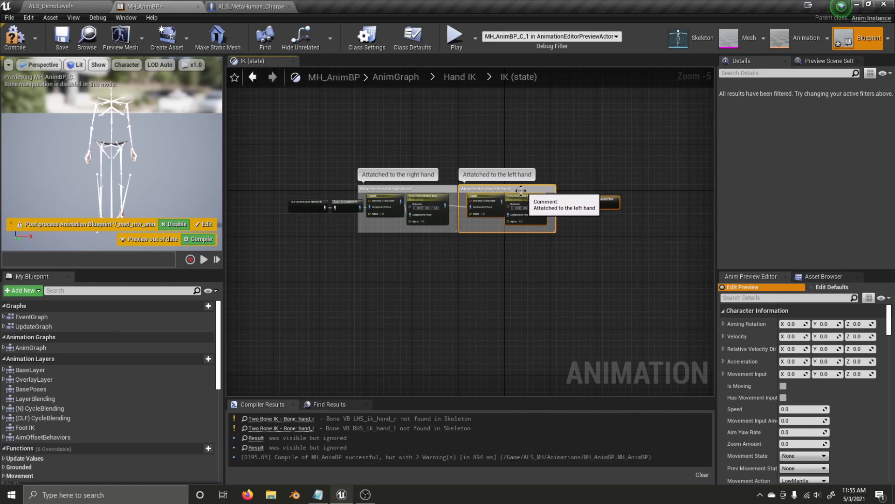
{"action": "left_click", "coordinate": [468, 150]}
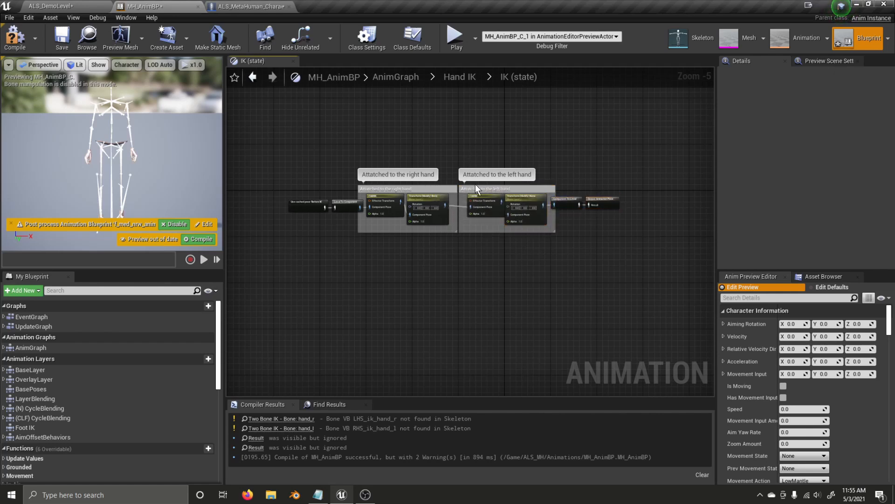
{"action": "scroll", "coordinate": [404, 237], "scroll_direction": "up", "scroll_amount": 2}
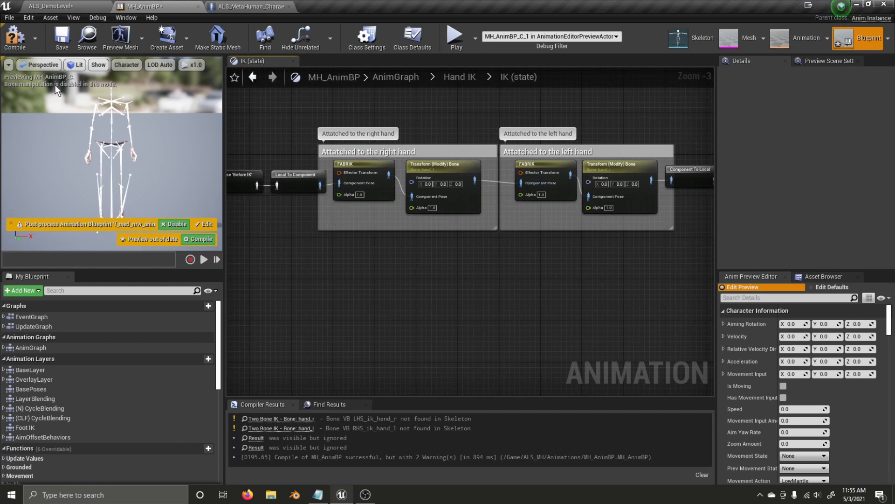
Compile and save MH_AnimBP and return to the Attach to Hand function of ALS_MetaHuman_CharacterBP
{"action": "left_click", "coordinate": [60, 40]}
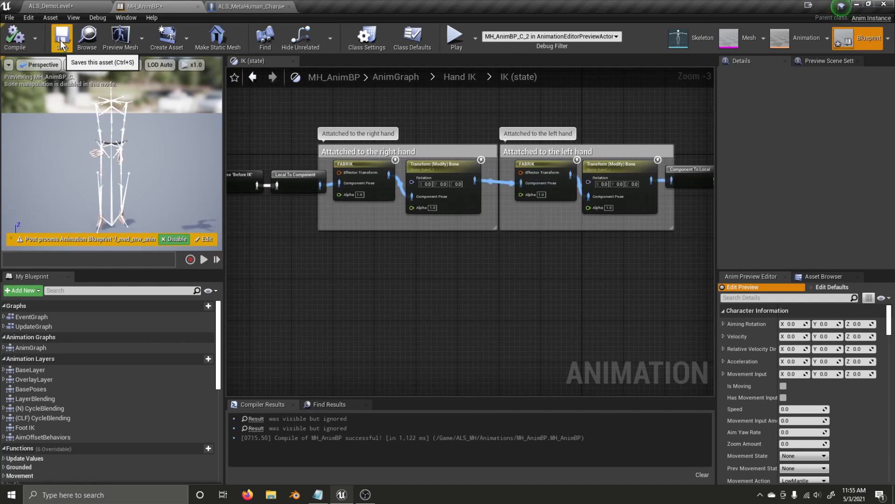
{"action": "left_click", "coordinate": [257, 5]}
{"action": "right_click_drag", "start_coordinate": [301, 155], "coordinate": [276, 168]}
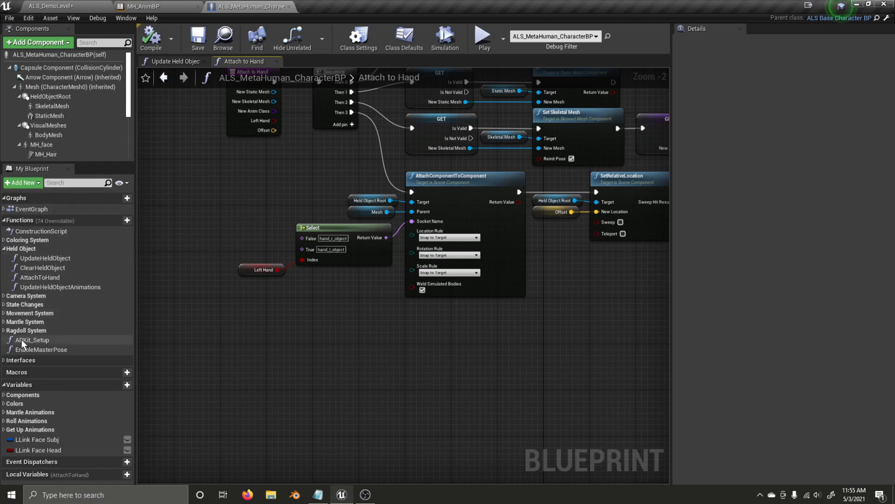
Open the On Overlay State Changed function and add an Overlay State getter below its existing nodes
{"action": "left_click", "coordinate": [5, 305]}
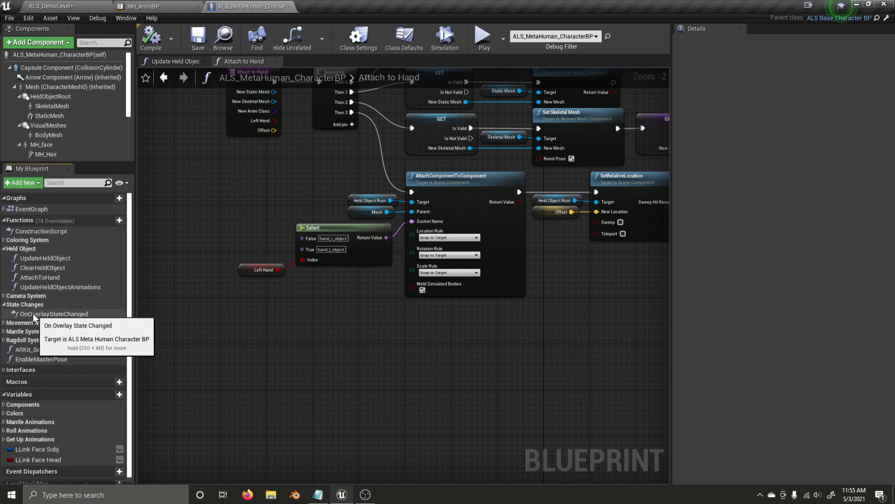
{"action": "double_click", "coordinate": [78, 313]}
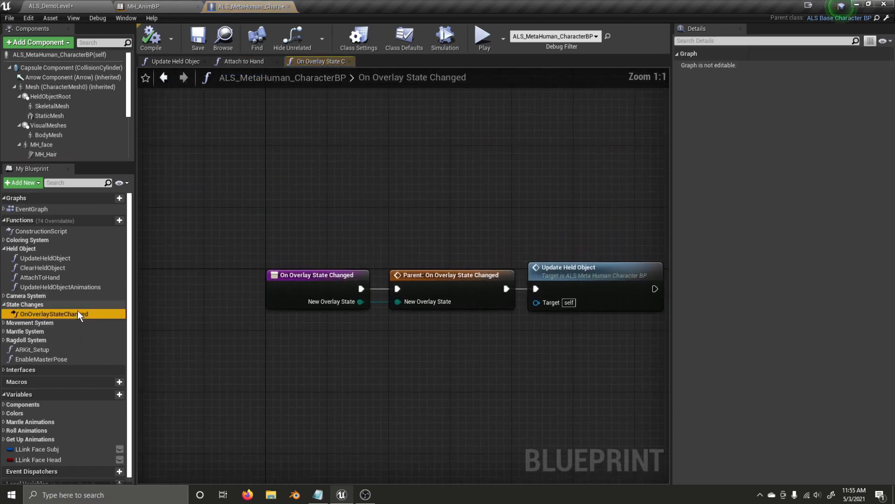
{"action": "scroll", "coordinate": [387, 317], "scroll_direction": "down", "scroll_amount": 1}
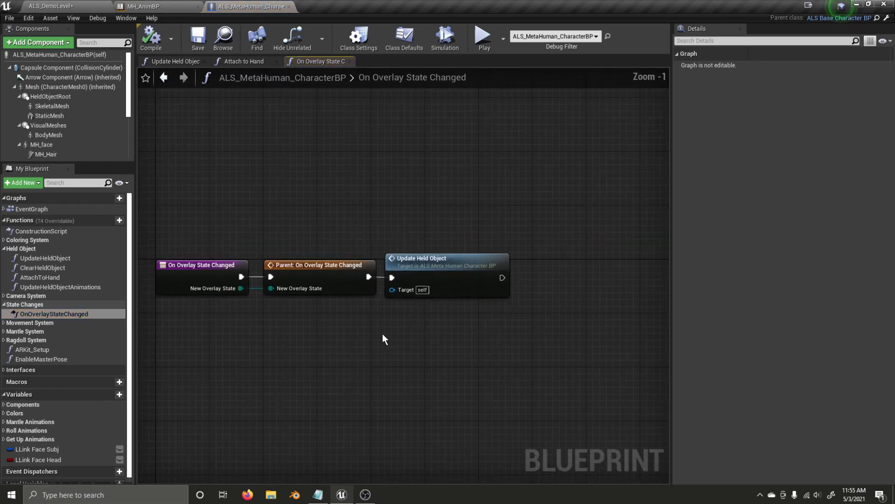
{"action": "right_click_drag", "start_coordinate": [340, 324], "coordinate": [304, 314]}
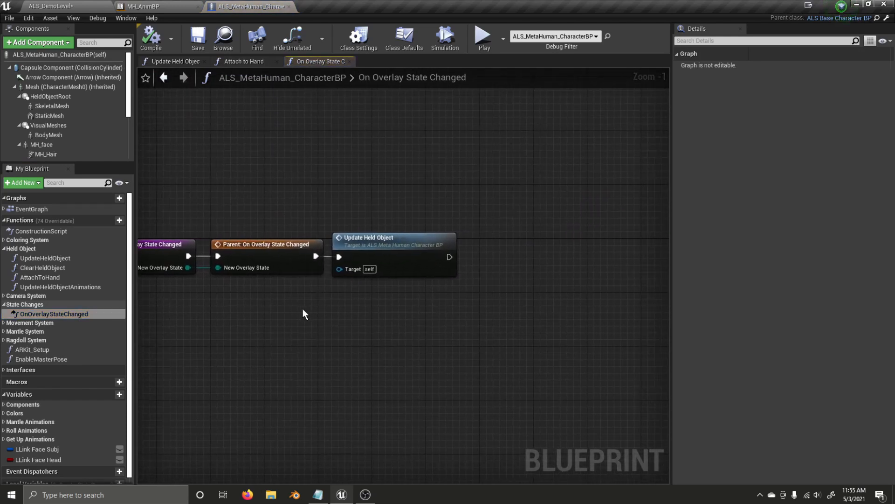
{"action": "right_click", "coordinate": [233, 338]}
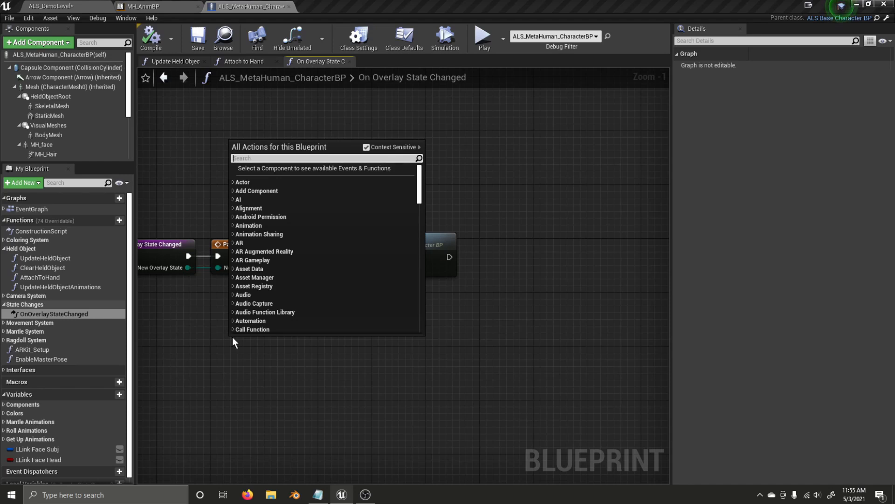
{"action": "type", "text": "overlay s"}
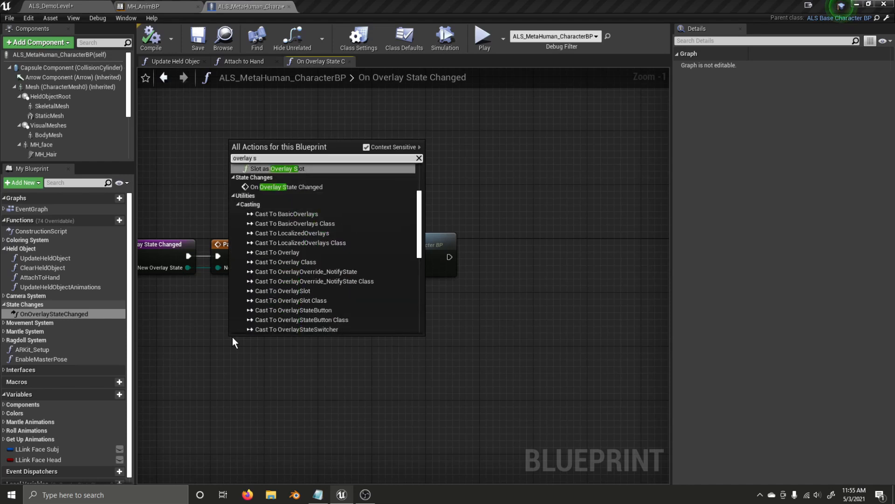
{"action": "type", "text": "tate"}
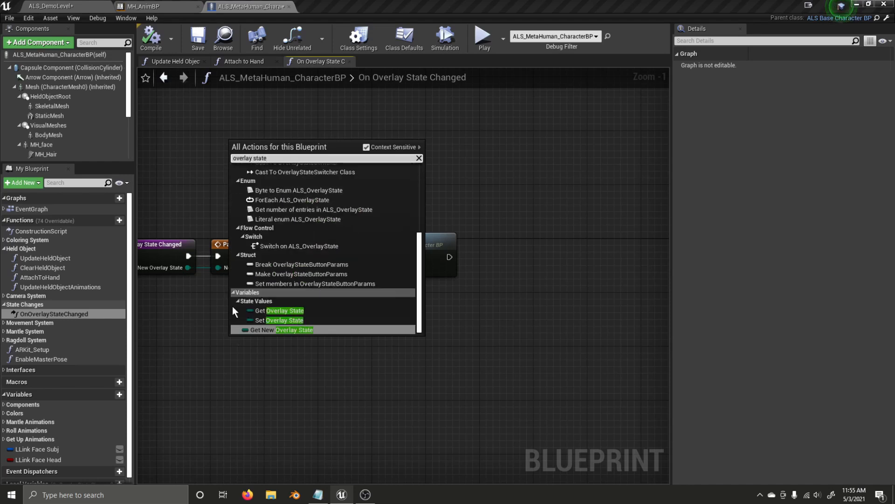
{"action": "left_click", "coordinate": [284, 311]}
Compare Overlay State with Bow using an Equal (Enum) node placed beside the getter
{"action": "right_click_drag", "start_coordinate": [279, 335], "coordinate": [323, 312]}
{"action": "left_click_drag", "start_coordinate": [320, 317], "coordinate": [388, 318]}
{"action": "type", "text": "=="}
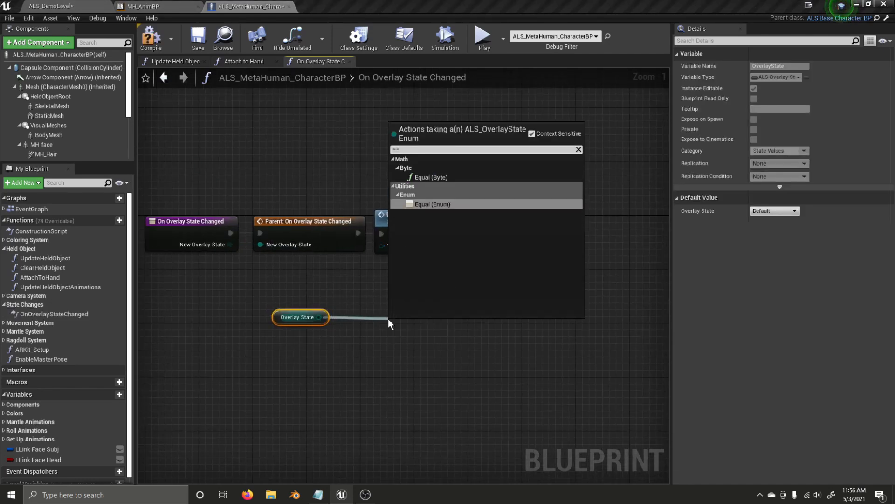
{"action": "left_click", "coordinate": [447, 206]}
{"action": "left_click", "coordinate": [446, 332]}
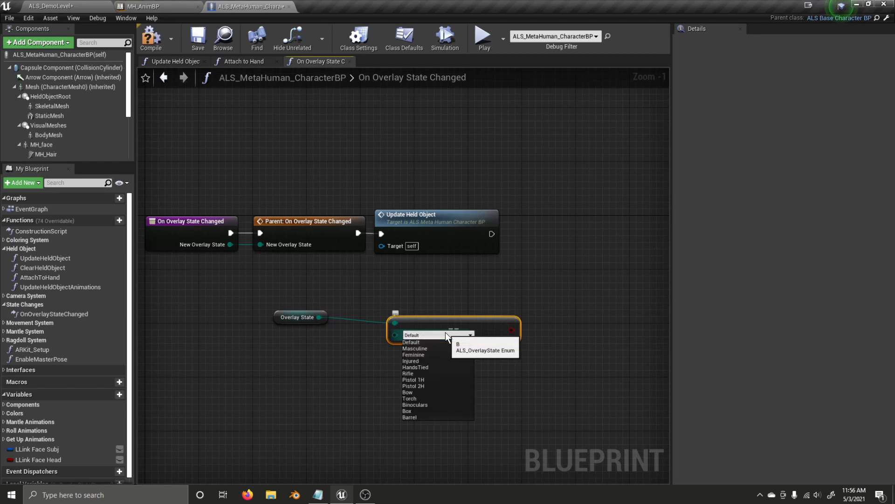
{"action": "left_click", "coordinate": [413, 392]}
{"action": "left_click_drag", "start_coordinate": [473, 318], "coordinate": [446, 311]}
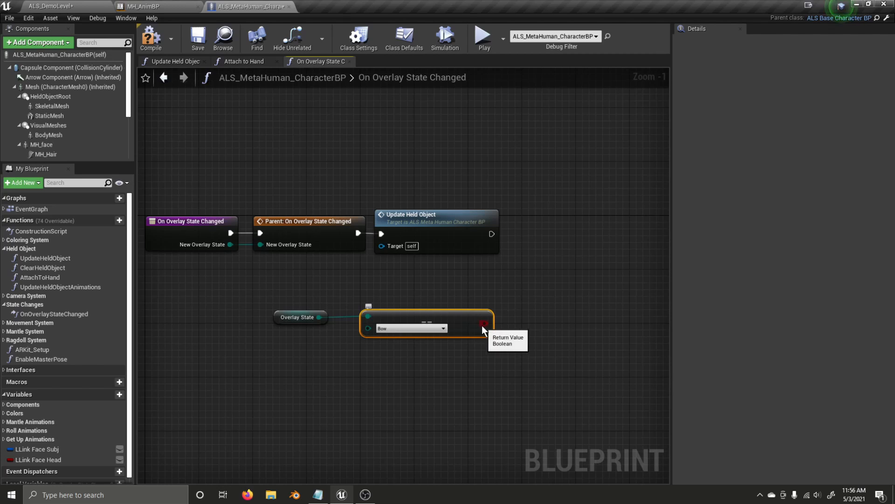
Promote the comparison's Boolean result to a new variable named "LeftHand?"
{"action": "left_click_drag", "start_coordinate": [482, 325], "coordinate": [522, 289]}
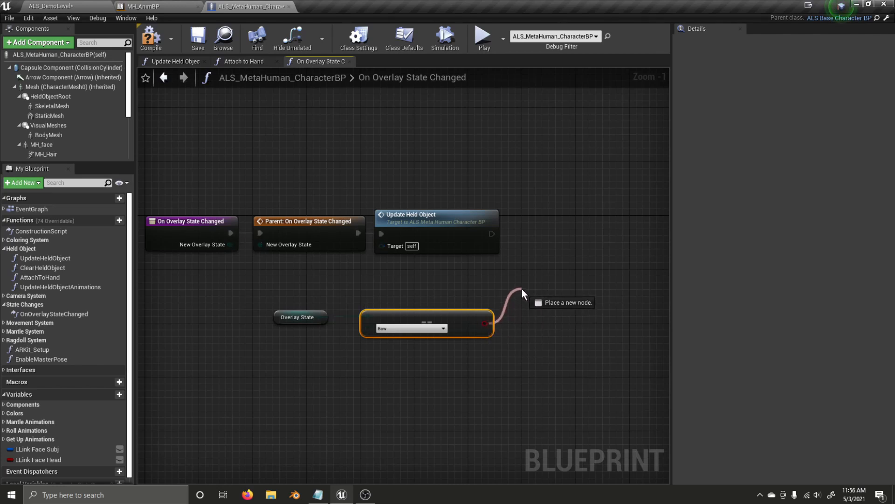
{"action": "left_click_drag", "start_coordinate": [522, 289], "coordinate": [537, 259]}
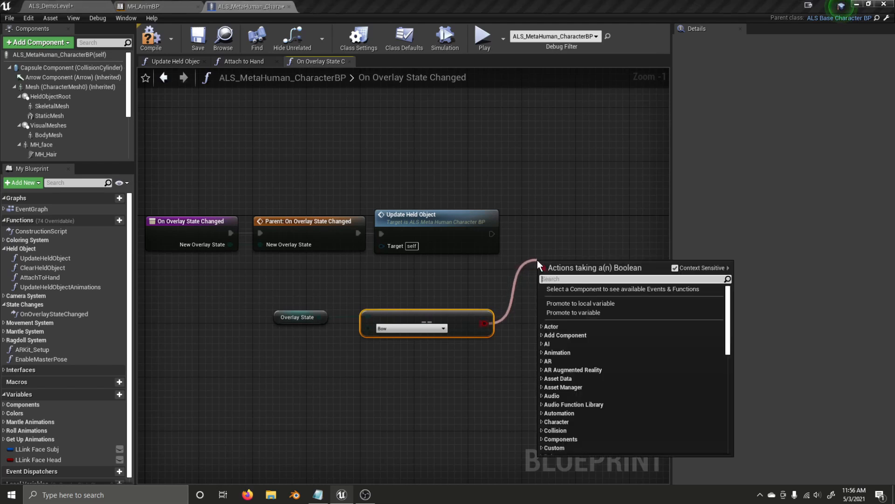
{"action": "left_click", "coordinate": [586, 315]}
{"action": "left_click", "coordinate": [795, 67]}
{"action": "type", "text": "LeftHa"}
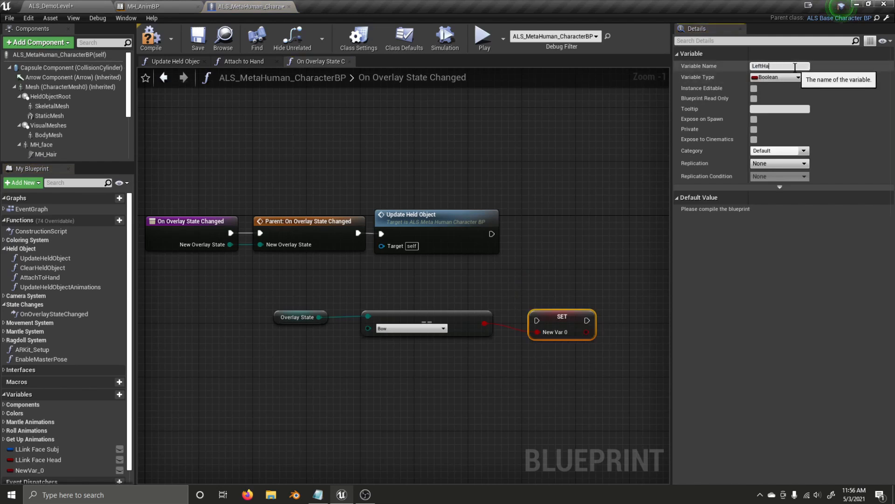
{"action": "key", "text": "Return"}
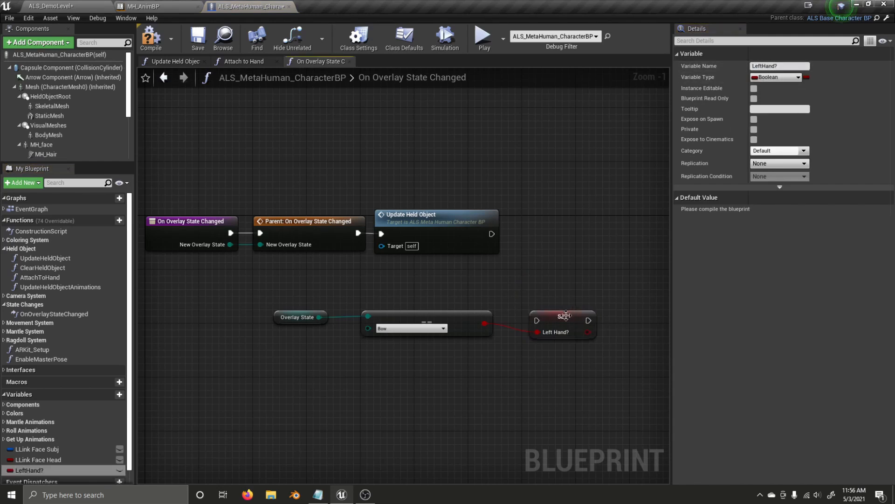
Place the SET Left Hand? node after Update Held Object and connect their execution pins
{"action": "left_click_drag", "start_coordinate": [566, 316], "coordinate": [581, 209]}
{"action": "left_click_drag", "start_coordinate": [491, 233], "coordinate": [539, 238]}
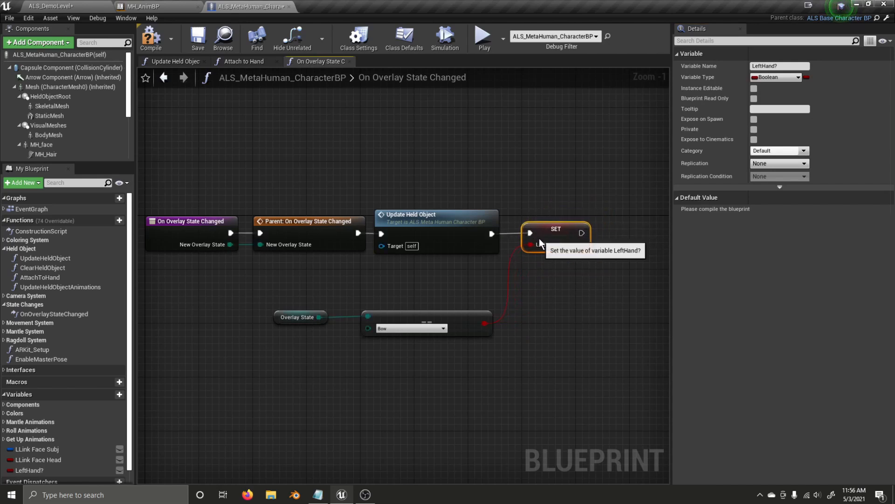
{"action": "right_click_drag", "start_coordinate": [325, 282], "coordinate": [328, 280]}
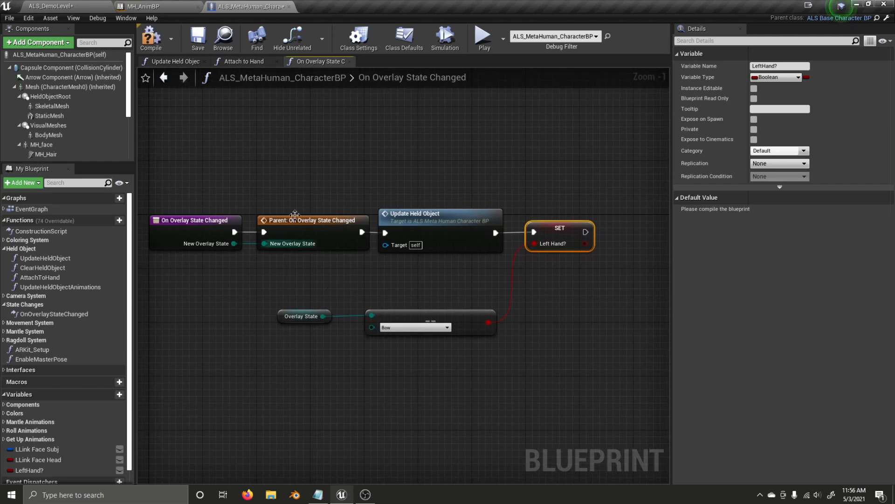
{"action": "left_click", "coordinate": [161, 48]}
{"action": "right_click_drag", "start_coordinate": [339, 165], "coordinate": [358, 159]}
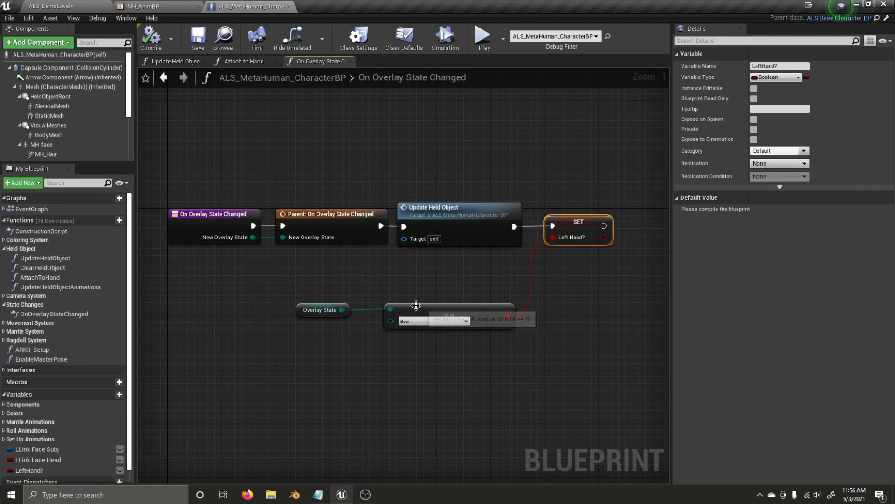
Feed the Bow comparison into a new OR Boolean node and extend it to four input pins
{"action": "left_click", "coordinate": [299, 307]}
{"action": "left_click", "coordinate": [390, 274]}
{"action": "right_click_drag", "start_coordinate": [348, 399], "coordinate": [394, 367]}
{"action": "right_click_drag", "start_coordinate": [511, 318], "coordinate": [445, 318]}
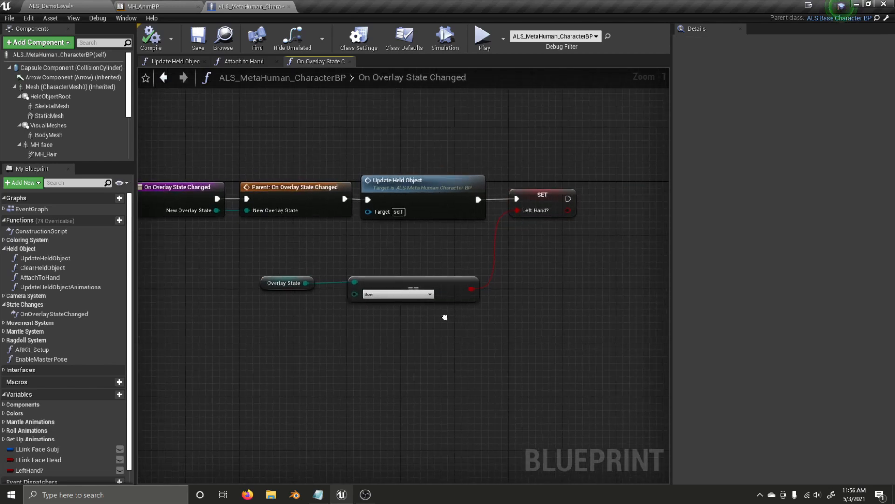
{"action": "left_click_drag", "start_coordinate": [471, 288], "coordinate": [509, 254]}
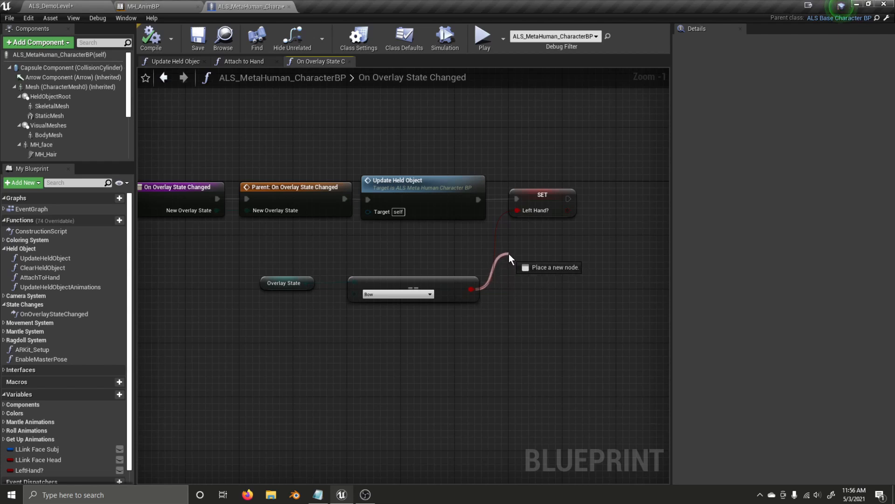
{"action": "left_click_drag", "start_coordinate": [508, 253], "coordinate": [508, 254]}
{"action": "type", "text": "or"}
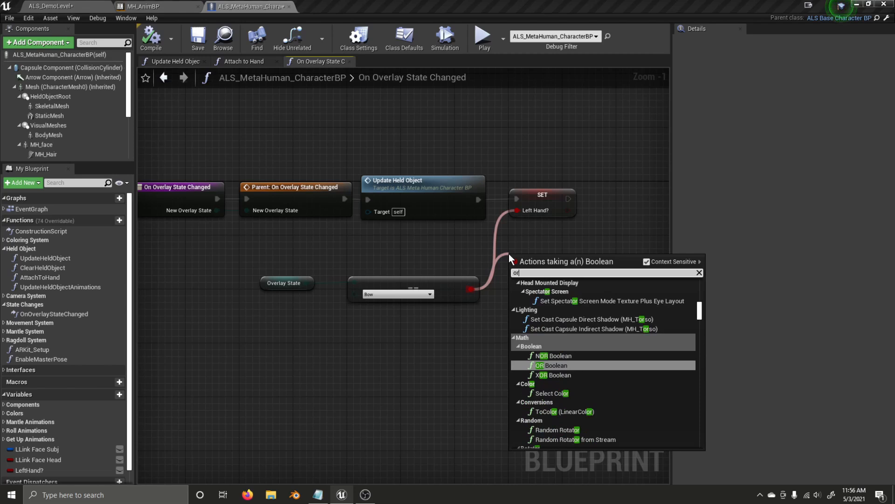
{"action": "left_click", "coordinate": [553, 365]}
{"action": "left_click", "coordinate": [569, 276]}
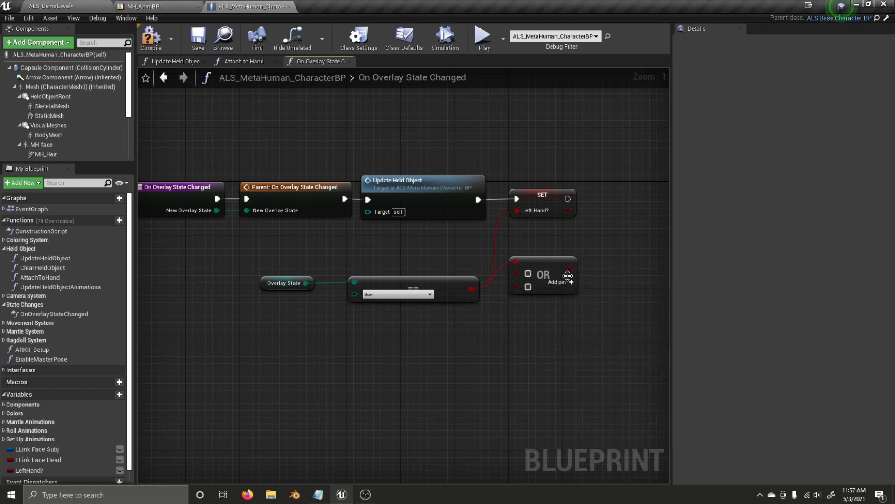
{"action": "left_click", "coordinate": [571, 286]}
Duplicate the comparison node, wiring it from Overlay State and into a spare OR input
{"action": "left_click", "coordinate": [455, 297]}
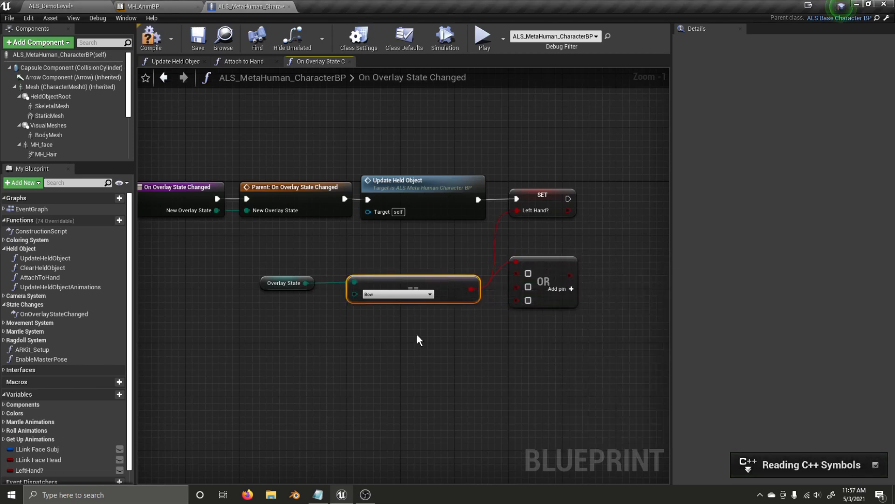
{"action": "key", "text": "ctrl+w"}
{"action": "left_click_drag", "start_coordinate": [424, 374], "coordinate": [516, 285]}
{"action": "left_click_drag", "start_coordinate": [381, 370], "coordinate": [306, 283]}
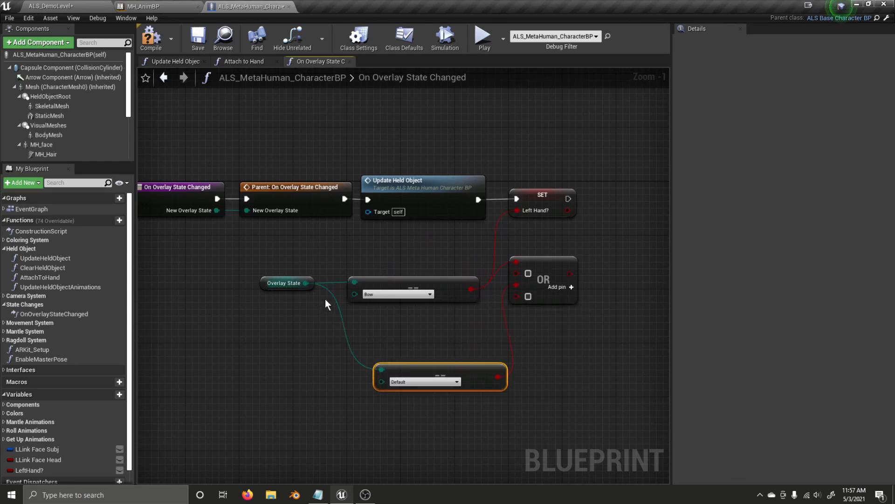
{"action": "left_click", "coordinate": [450, 421]}
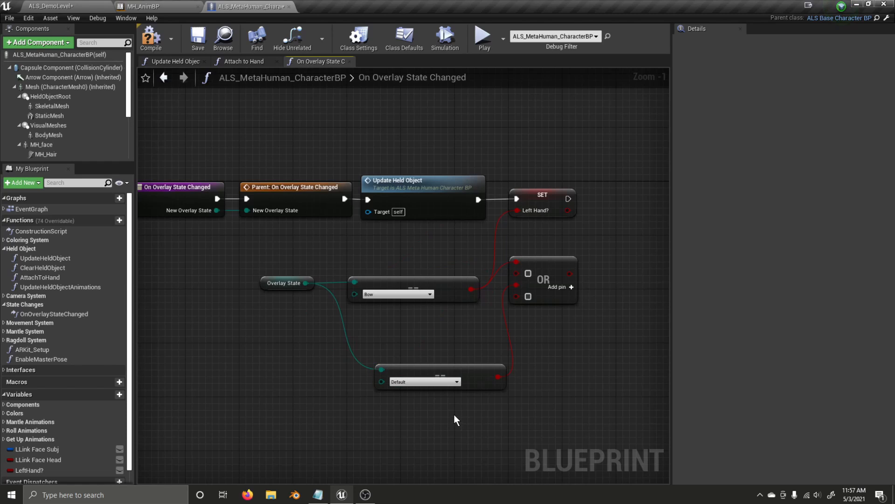
Undo the duplicated comparison and extra pins, and delete the OR node
{"action": "key", "text": "ctrl+z"}
{"action": "left_click", "coordinate": [420, 376]}
{"action": "key", "text": "Delete"}
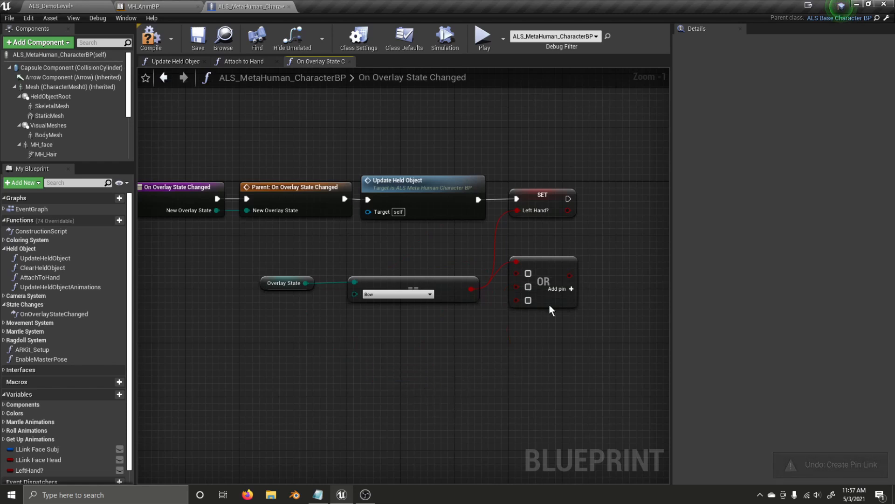
{"action": "key", "text": "ctrl+z"}
{"action": "key", "text": "ctrl+z"}
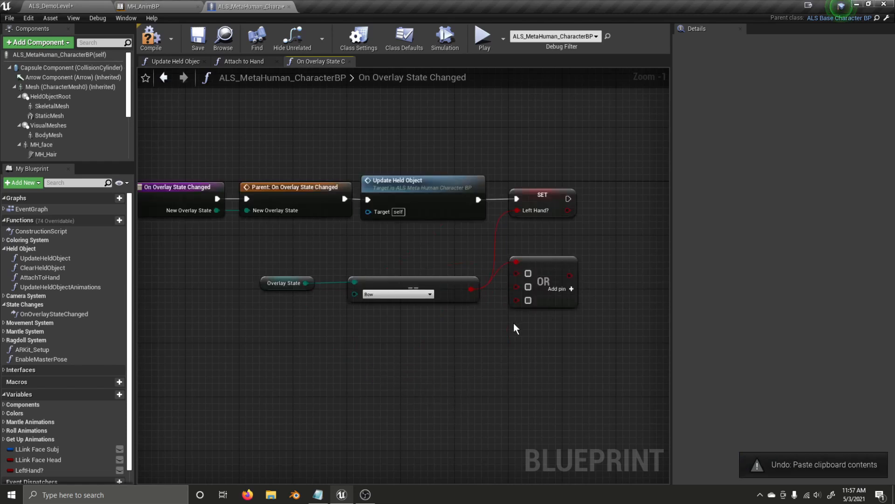
{"action": "key", "text": "ctrl+z"}
{"action": "key", "text": "ctrl+z"}
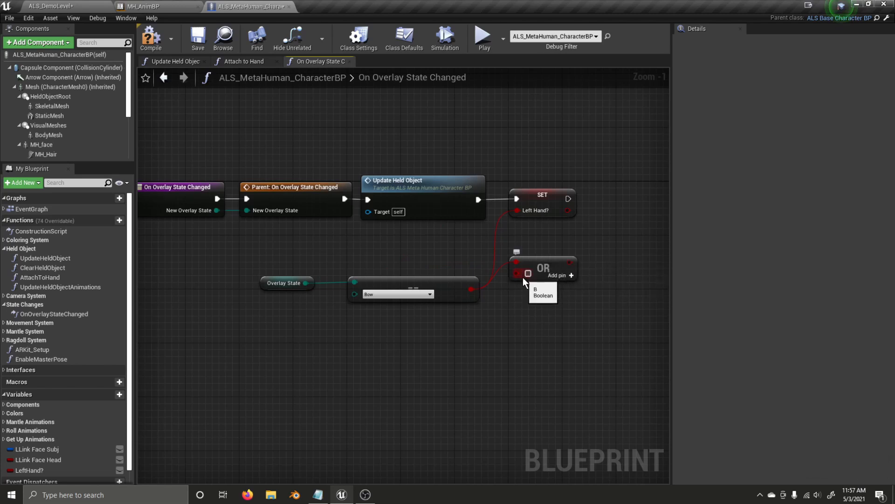
{"action": "left_click", "coordinate": [542, 267]}
{"action": "key", "text": "Delete"}
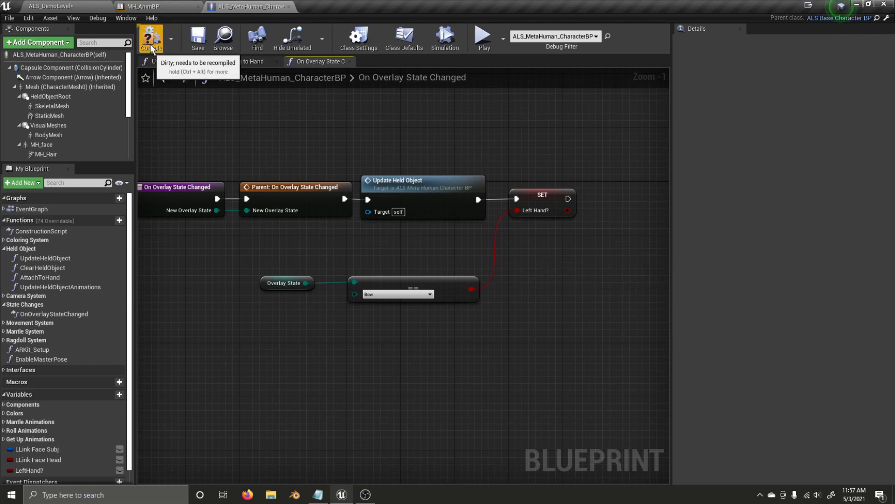
Compile and save ALS_MetaHuman_CharacterBP and switch to MH_AnimBP
{"action": "left_click", "coordinate": [163, 77]}
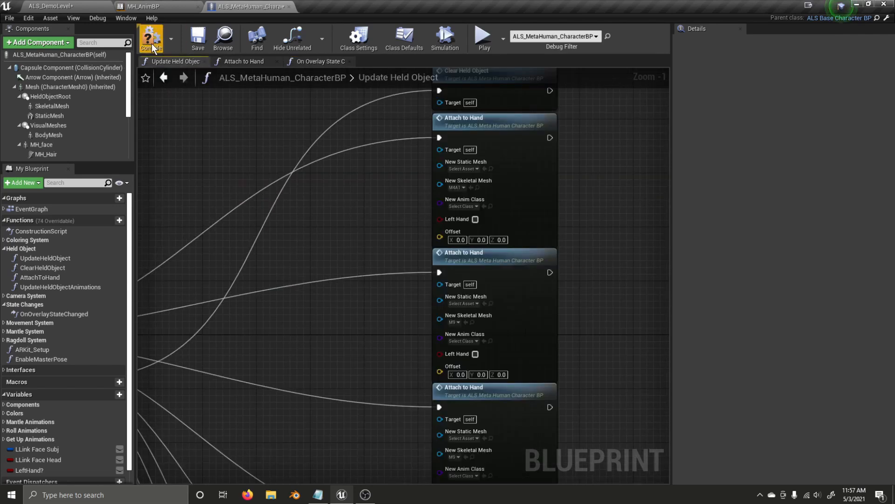
{"action": "left_click", "coordinate": [191, 43]}
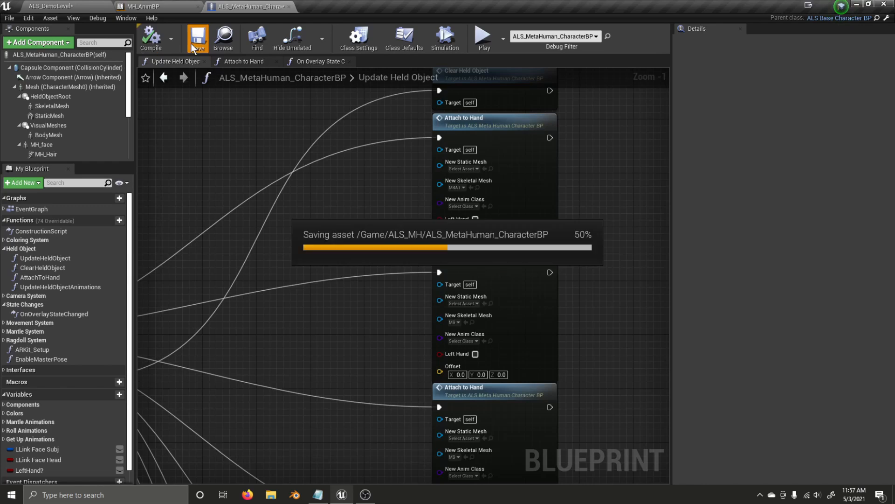
{"action": "left_click", "coordinate": [168, 5]}
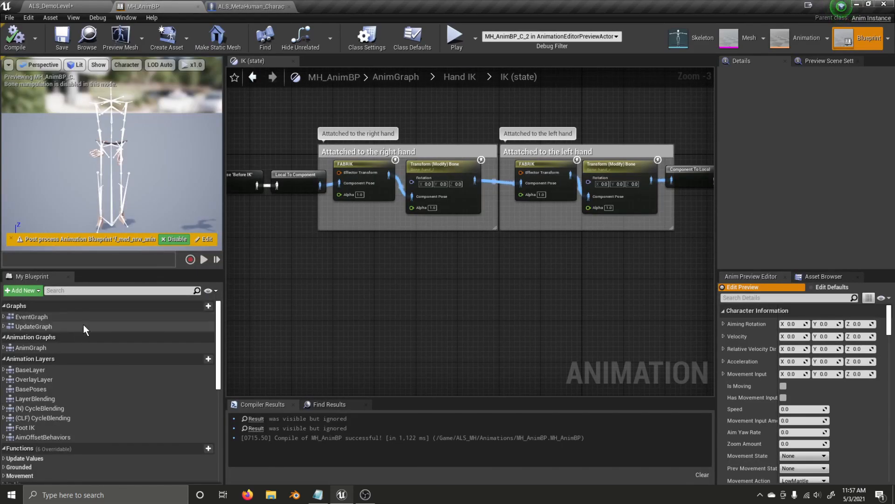
Open the Update Character Info function from the Do Every Frame section of MH_AnimBP's Update Graph
{"action": "double_click", "coordinate": [33, 326]}
{"action": "scroll", "coordinate": [265, 330], "scroll_direction": "up", "scroll_amount": 4}
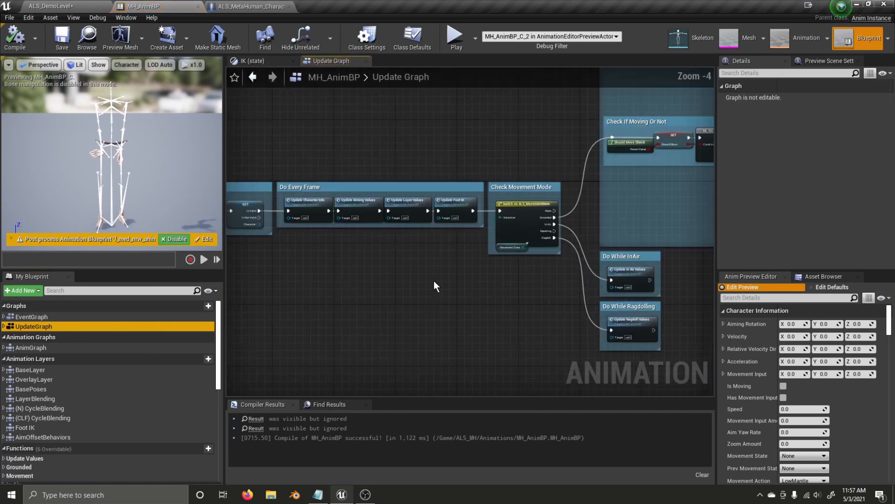
{"action": "scroll", "coordinate": [444, 292], "scroll_direction": "up", "scroll_amount": 1}
{"action": "double_click", "coordinate": [334, 208]}
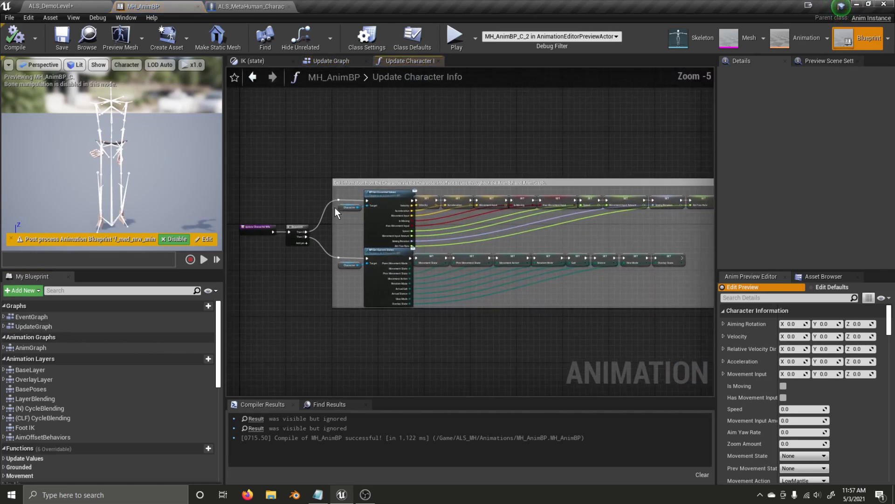
Add a Cast To ALS_MetaHuman_CharacterBP node driven by the Sequence node's Then 2 output
{"action": "scroll", "coordinate": [305, 251], "scroll_direction": "up", "scroll_amount": 3}
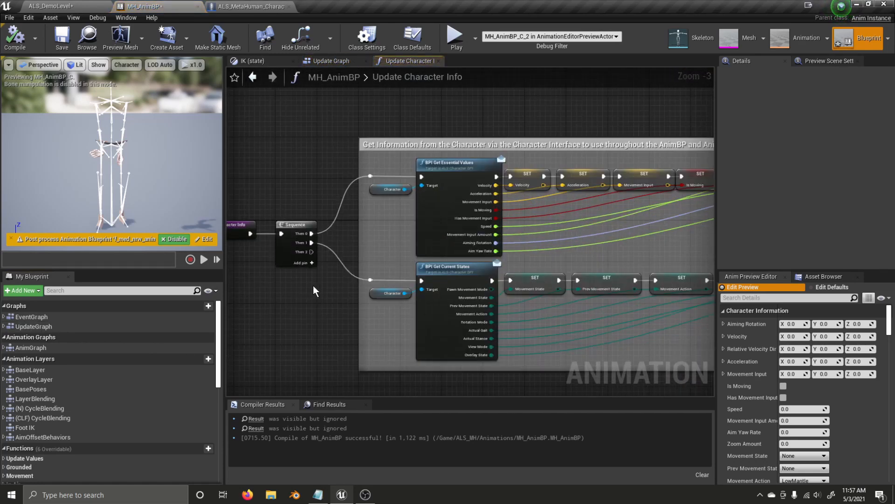
{"action": "right_click_drag", "start_coordinate": [310, 279], "coordinate": [299, 198]}
{"action": "left_click_drag", "start_coordinate": [298, 185], "coordinate": [366, 339]}
{"action": "type", "text": "cast to"}
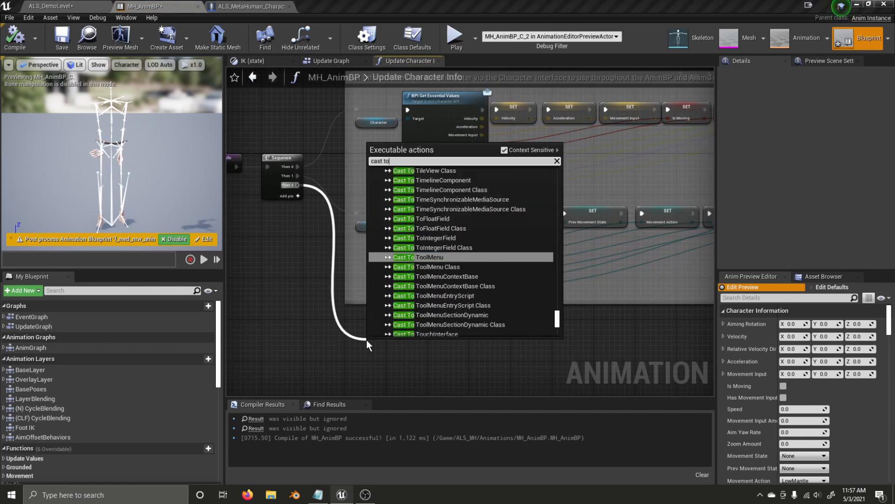
{"action": "type", "text": " als"}
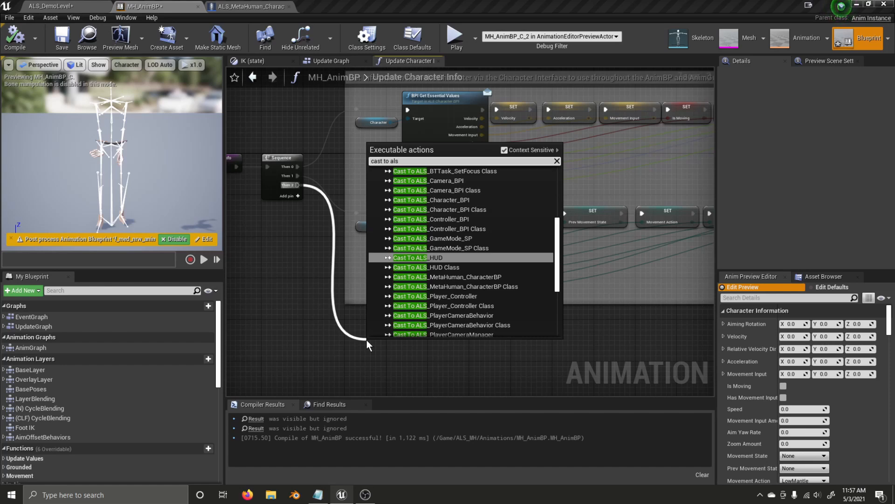
{"action": "type", "text": "_metah"}
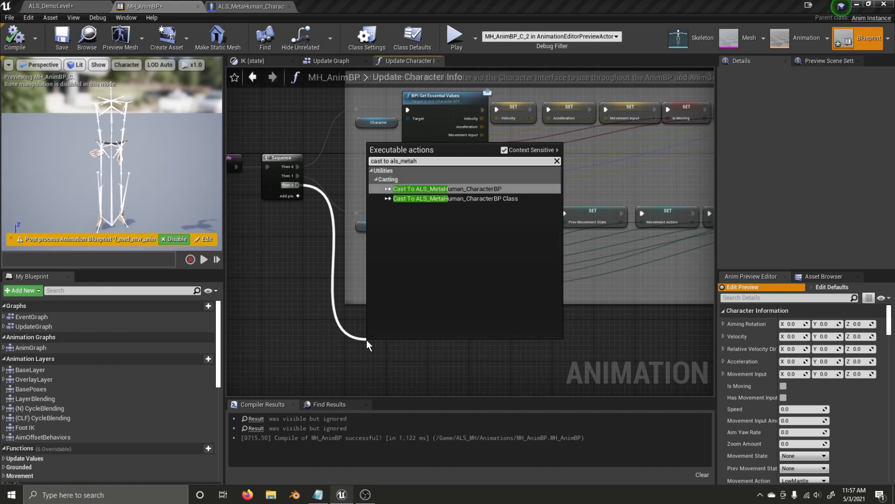
{"action": "key", "text": "Return"}
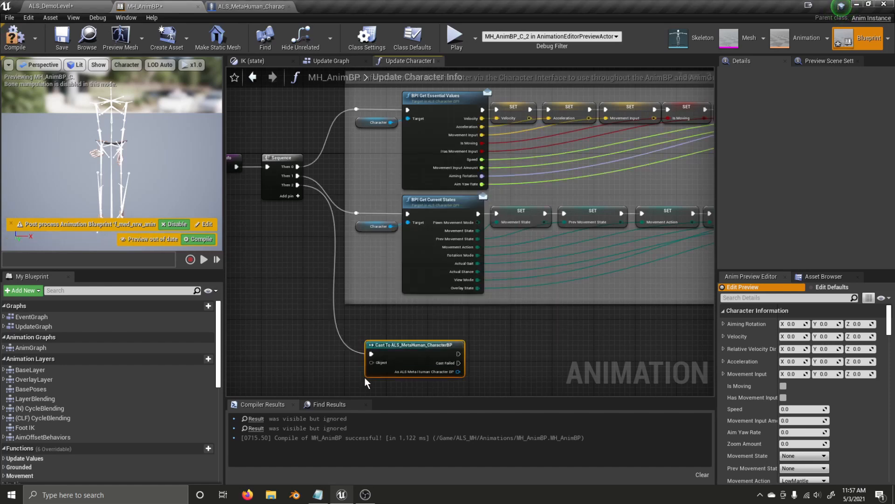
Connect the Character variable from the References category to the cast node's Object input
{"action": "right_click_drag", "start_coordinate": [365, 379], "coordinate": [403, 348]}
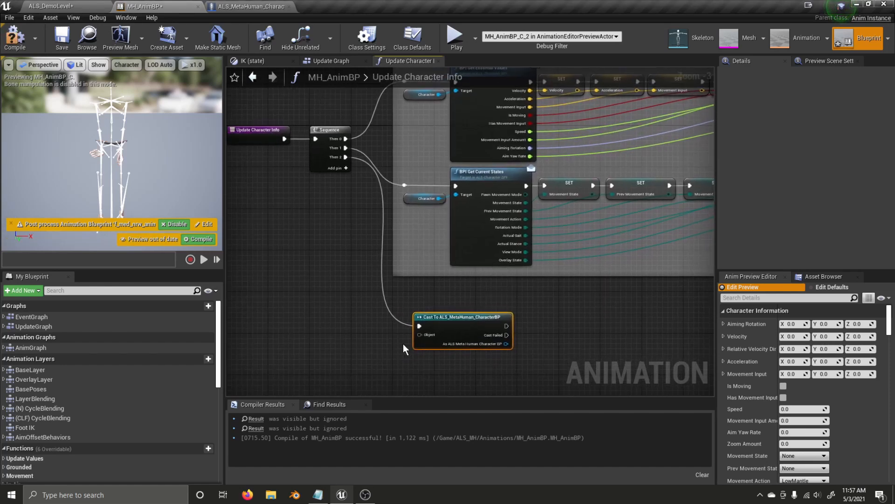
{"action": "left_click", "coordinate": [7, 371]}
{"action": "left_click", "coordinate": [5, 370]}
{"action": "scroll", "coordinate": [19, 419], "scroll_direction": "down", "scroll_amount": 8}
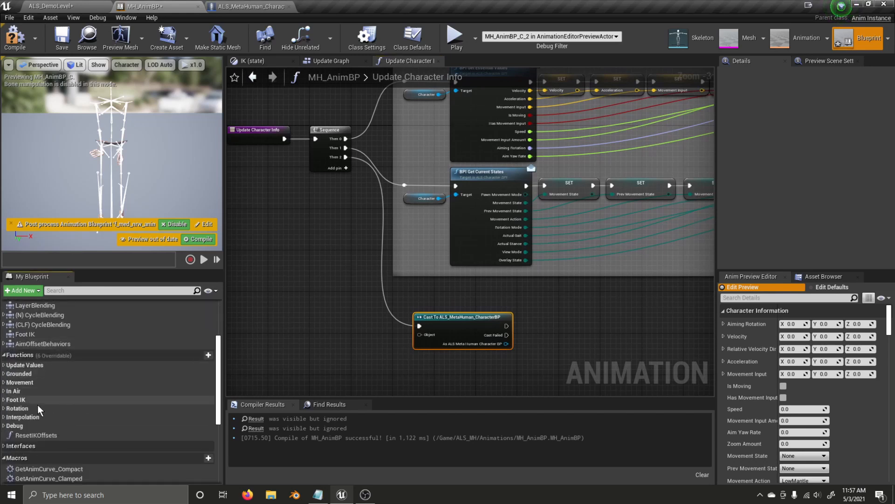
{"action": "scroll", "coordinate": [20, 422], "scroll_direction": "down", "scroll_amount": 3}
{"action": "left_click", "coordinate": [14, 377]}
{"action": "left_click_drag", "start_coordinate": [33, 387], "coordinate": [418, 335]}
{"action": "left_click", "coordinate": [310, 344]}
Get Left Hand? from the cast's character output and promote its value to a new Left Hand? variable in MH_AnimBP
{"action": "right_click_drag", "start_coordinate": [516, 357], "coordinate": [365, 326]}
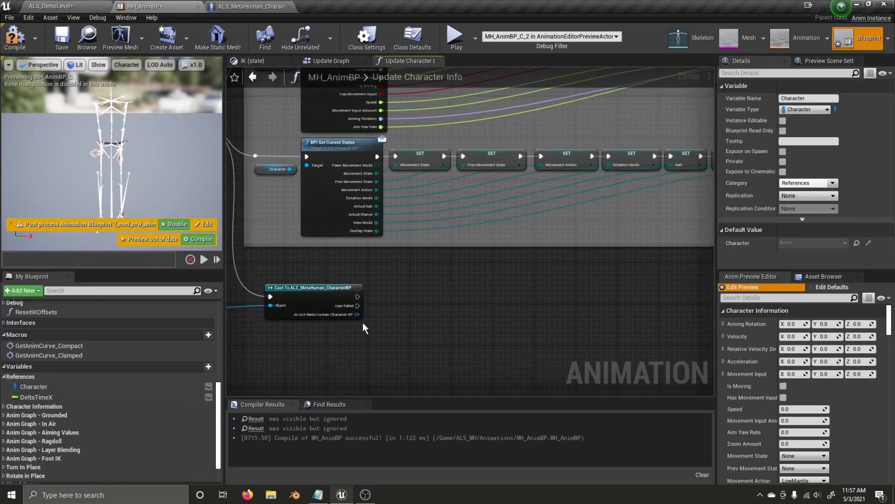
{"action": "left_click_drag", "start_coordinate": [353, 312], "coordinate": [398, 328]}
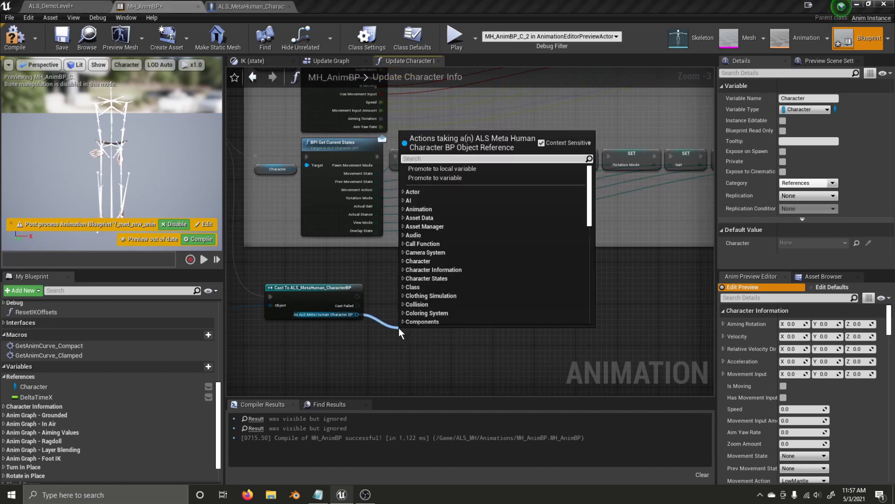
{"action": "type", "text": "lefthand"}
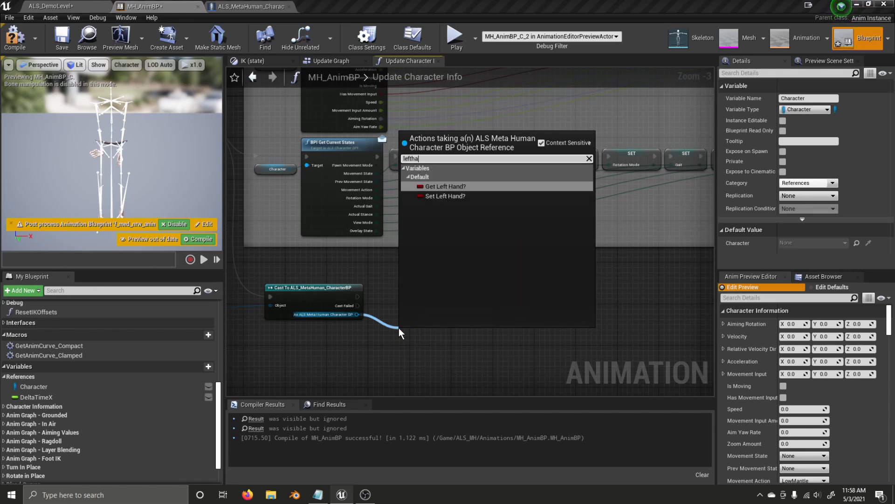
{"action": "left_click", "coordinate": [449, 186]}
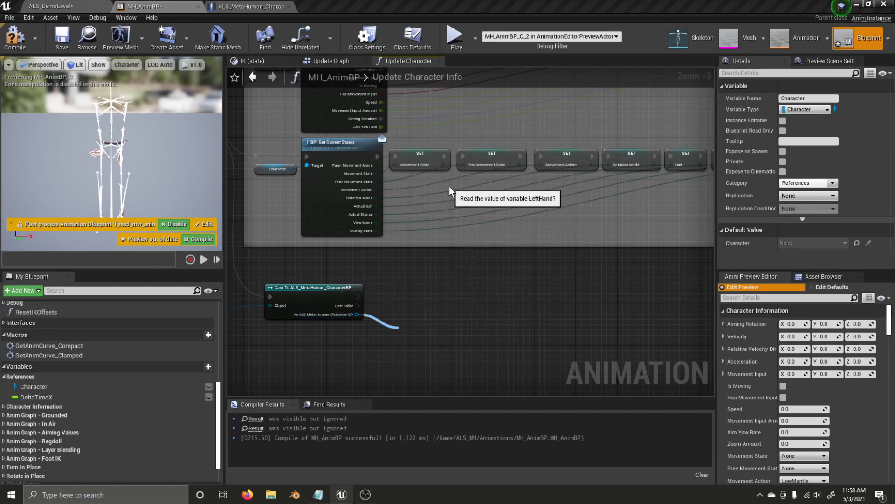
{"action": "left_click_drag", "start_coordinate": [451, 336], "coordinate": [495, 300]}
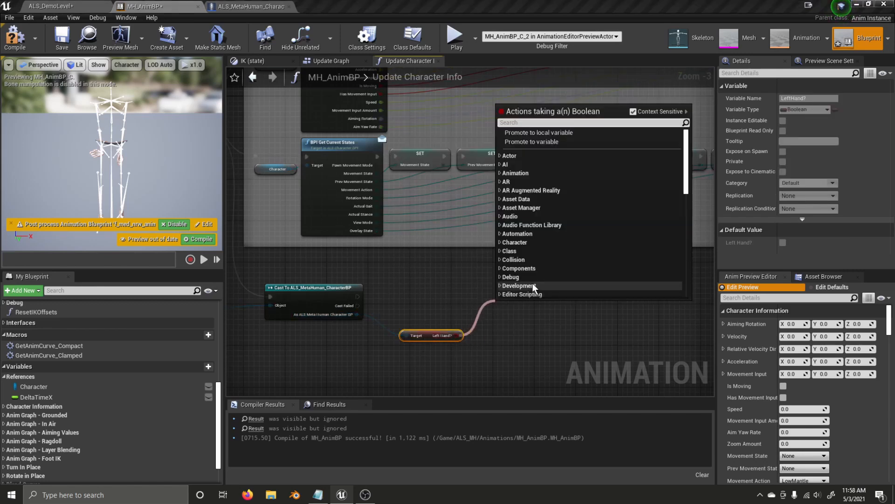
{"action": "left_click", "coordinate": [529, 141]}
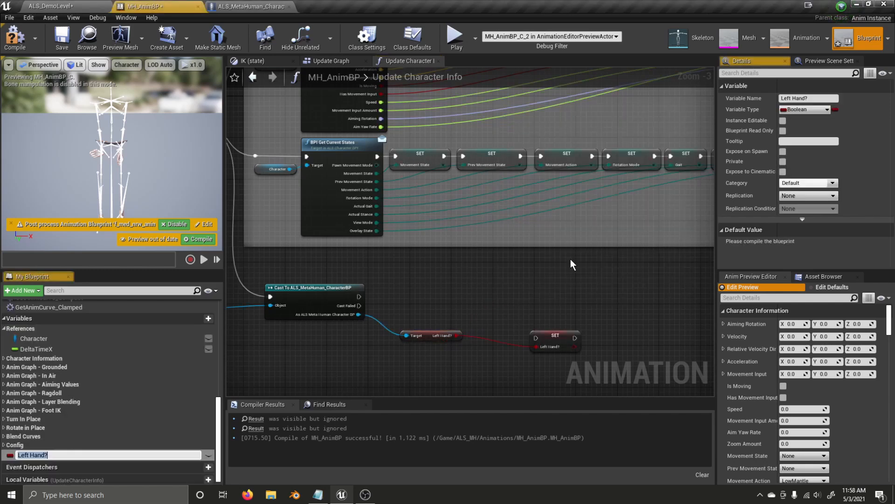
Wire the cast's success execution output into the Left Hand? SET node and align that node with the cast
{"action": "left_click_drag", "start_coordinate": [536, 337], "coordinate": [359, 295]}
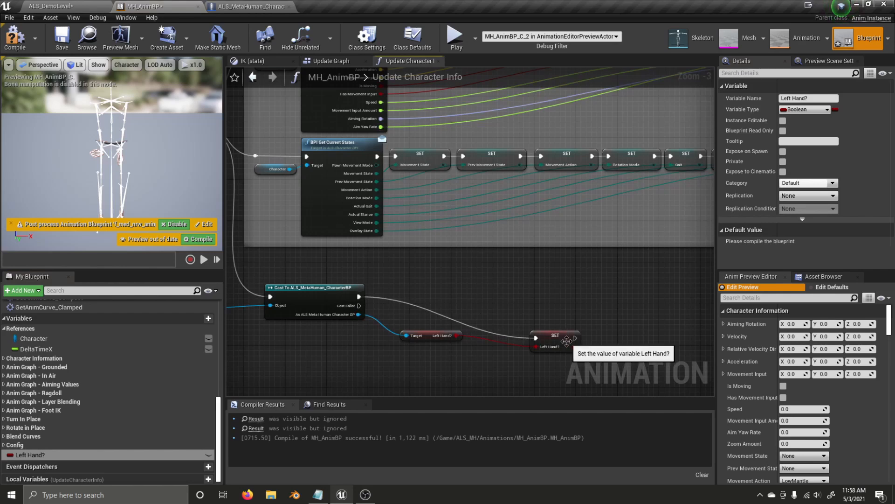
{"action": "left_click_drag", "start_coordinate": [567, 338], "coordinate": [548, 295]}
{"action": "left_click", "coordinate": [513, 351]}
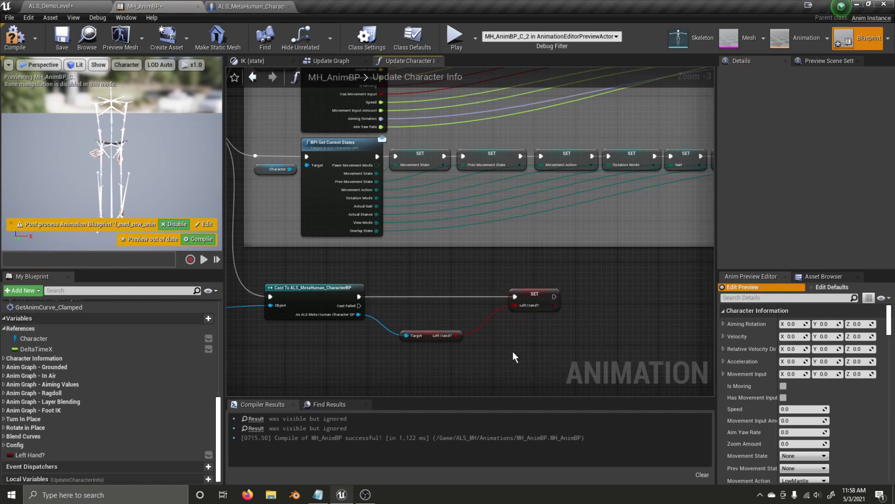
Get Skeletal Mesh from the cast's character output and place the node just below the Left Hand? getter
{"action": "right_click_drag", "start_coordinate": [513, 351], "coordinate": [480, 313]}
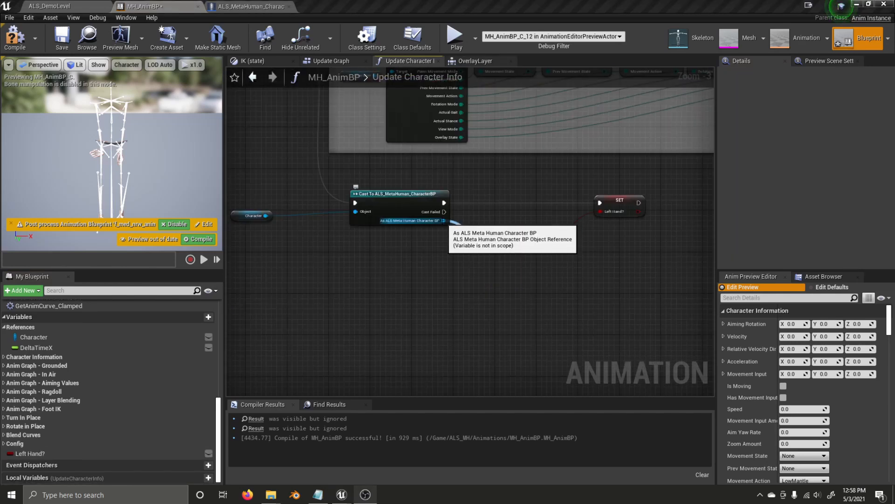
{"action": "left_click_drag", "start_coordinate": [444, 220], "coordinate": [519, 287]}
{"action": "type", "text": "s"}
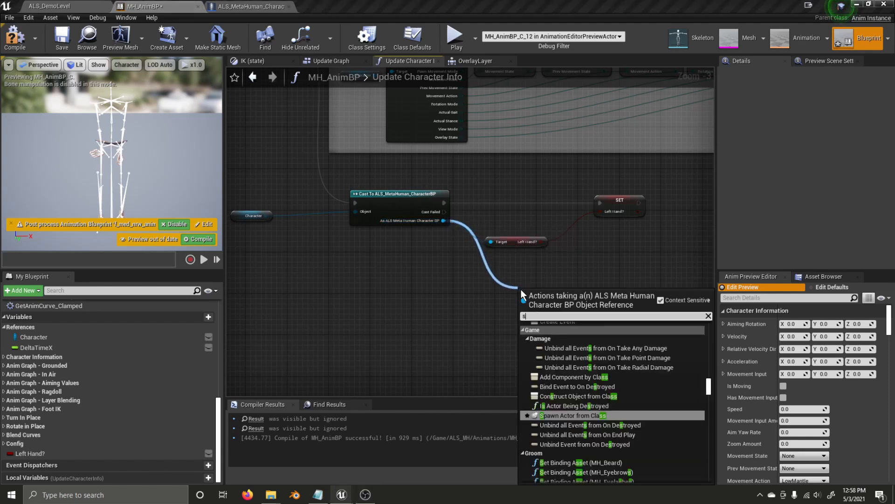
{"action": "type", "text": "kele"}
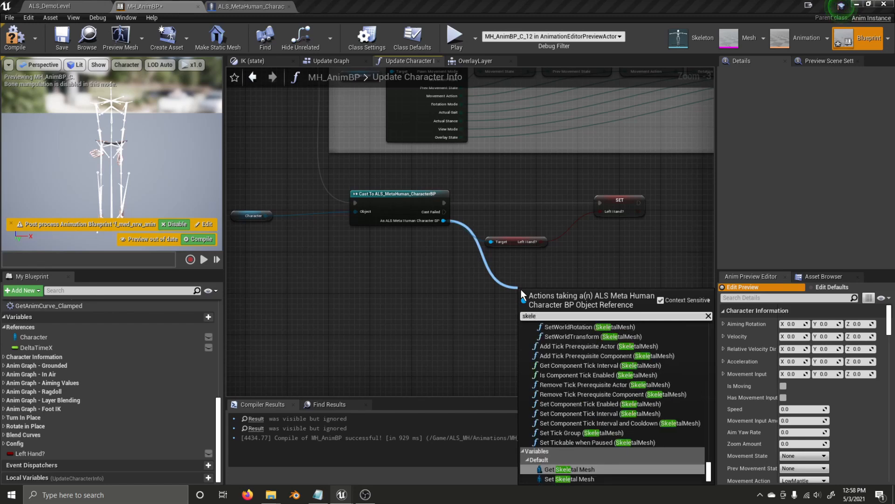
{"action": "key", "text": "Return"}
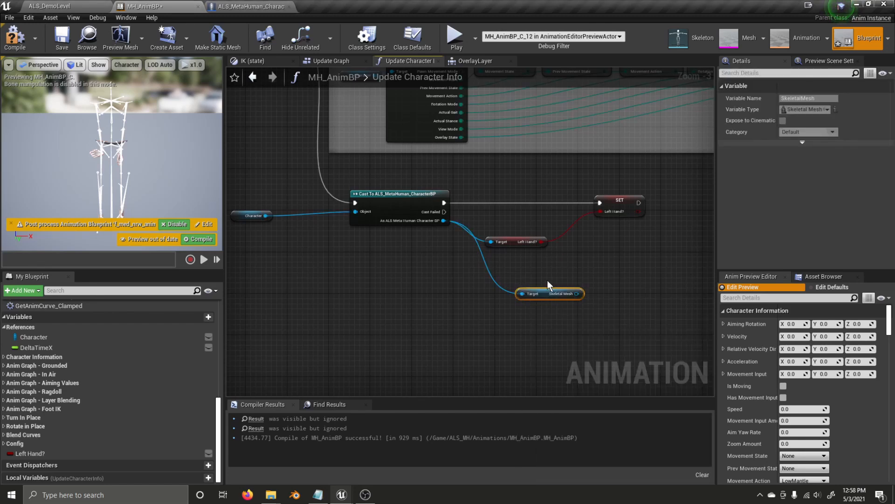
{"action": "left_click_drag", "start_coordinate": [547, 289], "coordinate": [511, 258]}
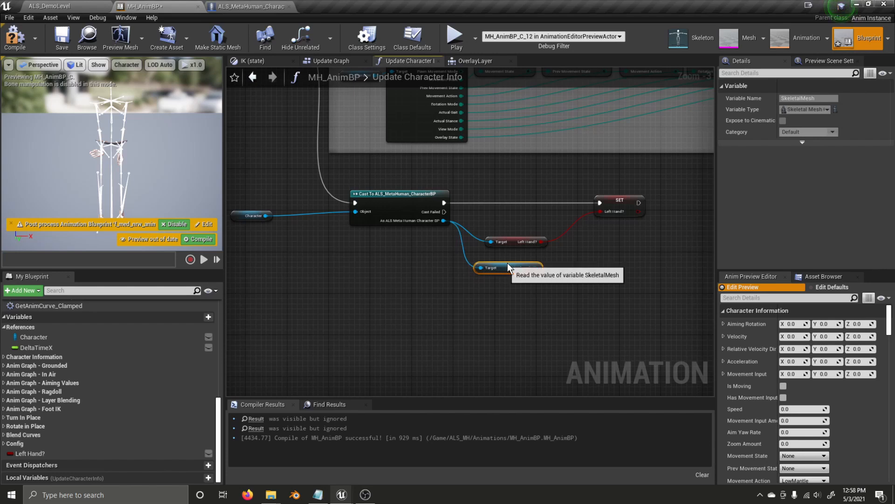
Add a Get Socket Transform node targeting Skeletal Mesh and enter its socket name
{"action": "right_click_drag", "start_coordinate": [565, 290], "coordinate": [503, 269]}
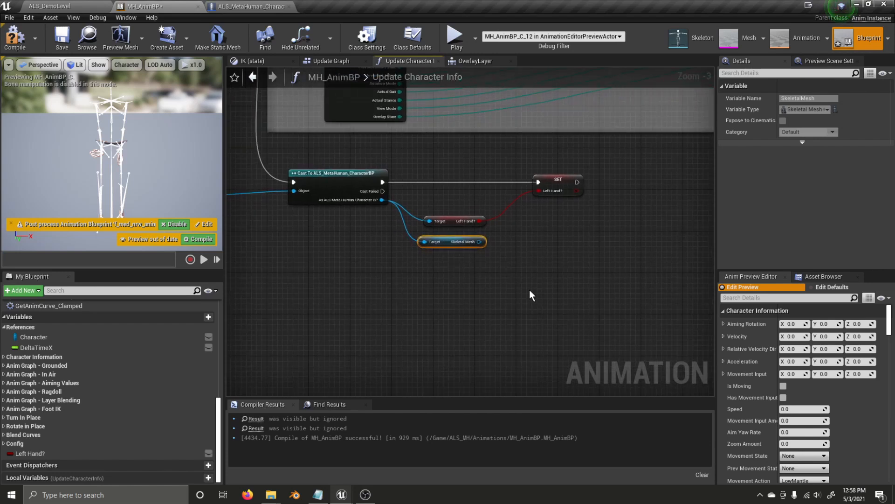
{"action": "left_click_drag", "start_coordinate": [482, 241], "coordinate": [560, 256]}
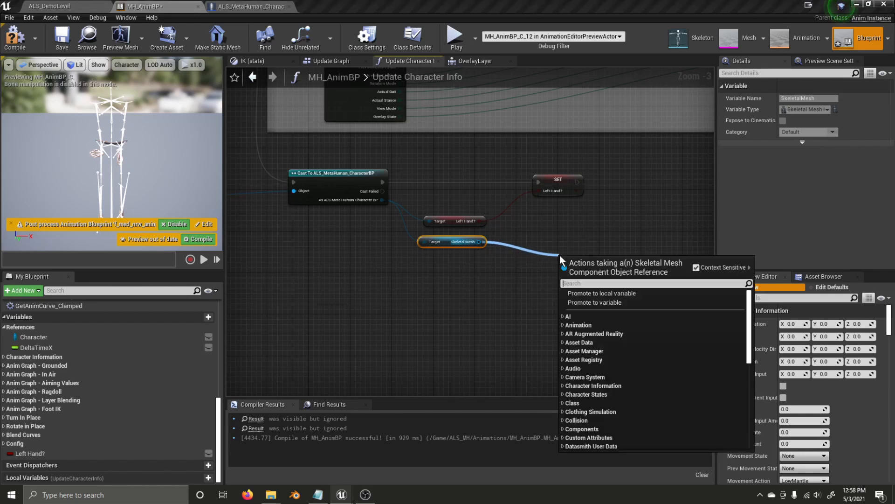
{"action": "type", "text": "get socket trans"}
{"action": "key", "text": "Return"}
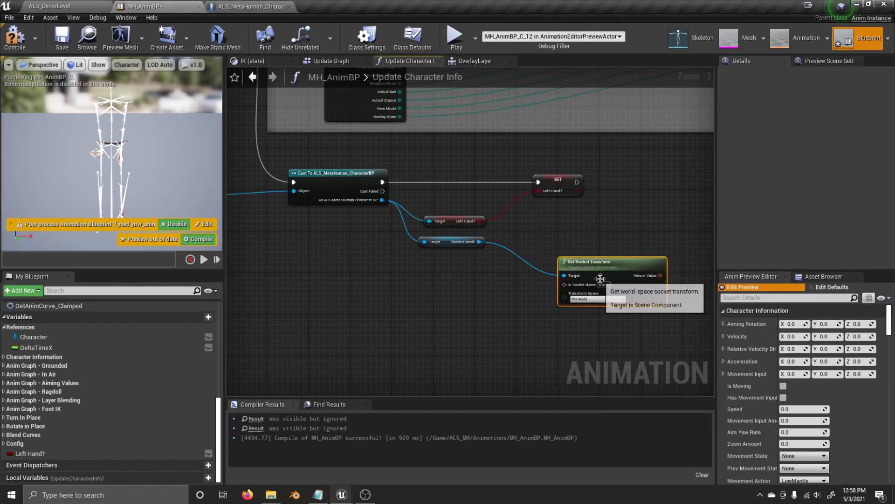
{"action": "type", "text": "LHI"}
{"action": "left_click", "coordinate": [600, 328]}
Duplicate the Get Socket Transform node, set the copy's socket name to LHI, and place it below the original
{"action": "right_click_drag", "start_coordinate": [643, 285], "coordinate": [619, 219]}
{"action": "left_click", "coordinate": [620, 219]}
{"action": "key", "text": "ctrl+c"}
{"action": "key", "text": "ctrl+v"}
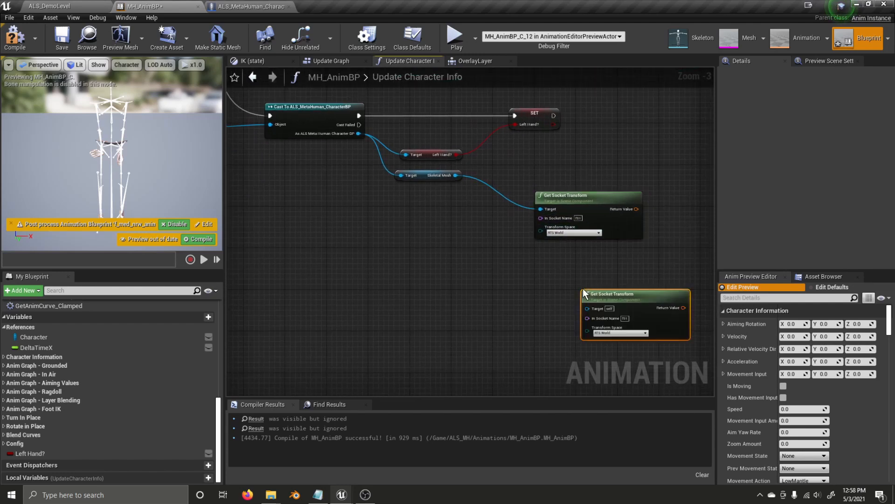
{"action": "left_click", "coordinate": [623, 319]}
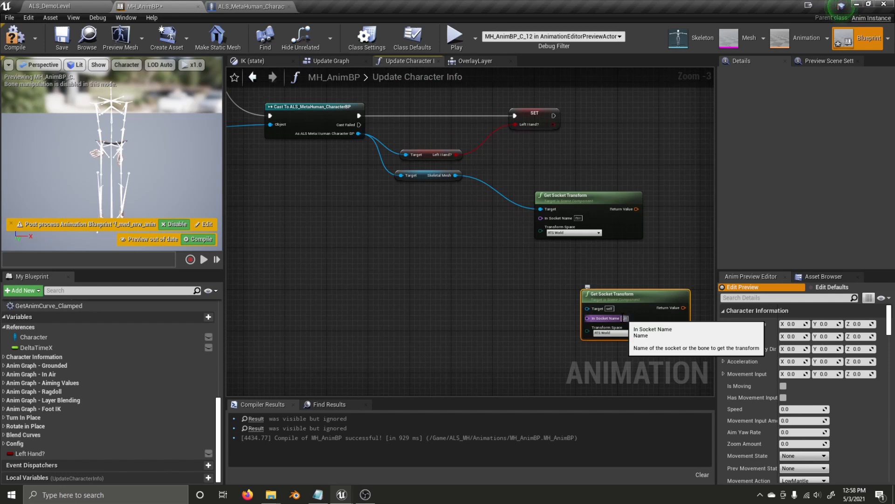
{"action": "type", "text": "LH"}
{"action": "left_click_drag", "start_coordinate": [636, 309], "coordinate": [594, 263]}
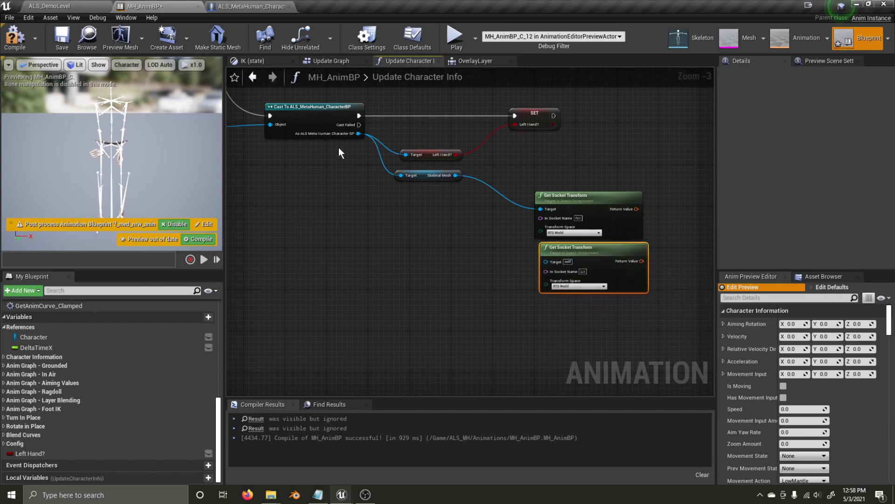
Get the inherited Mesh component from the cast's character output and place its node below the Skeletal Mesh getter
{"action": "left_click_drag", "start_coordinate": [352, 136], "coordinate": [371, 220]}
{"action": "type", "text": "mesdh"}
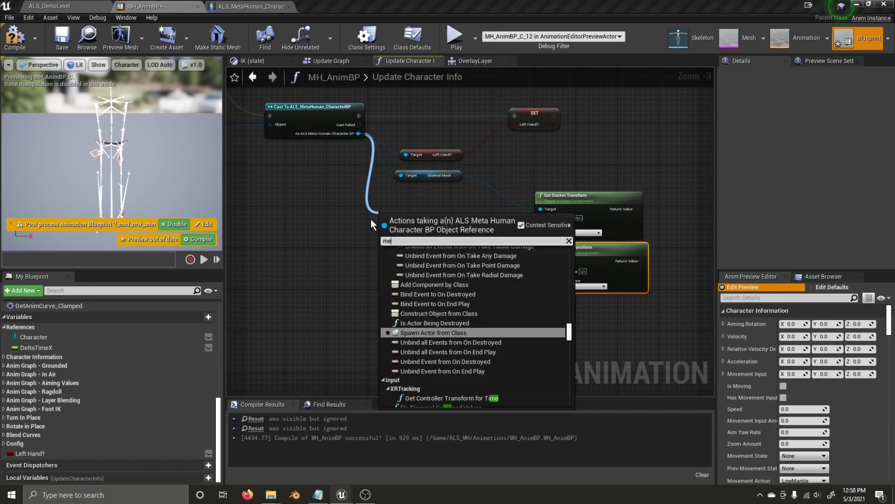
{"action": "key", "text": "BackSpace"}
{"action": "key", "text": "BackSpace"}
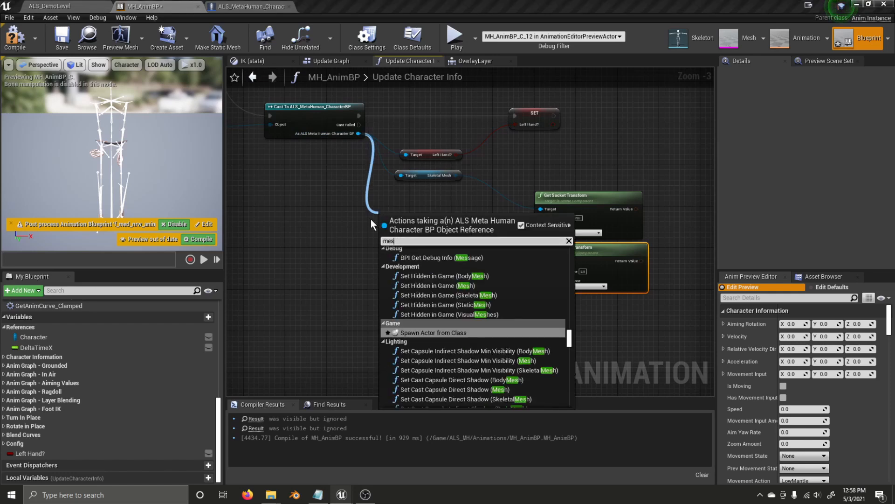
{"action": "type", "text": "h"}
{"action": "left_click", "coordinate": [454, 330]}
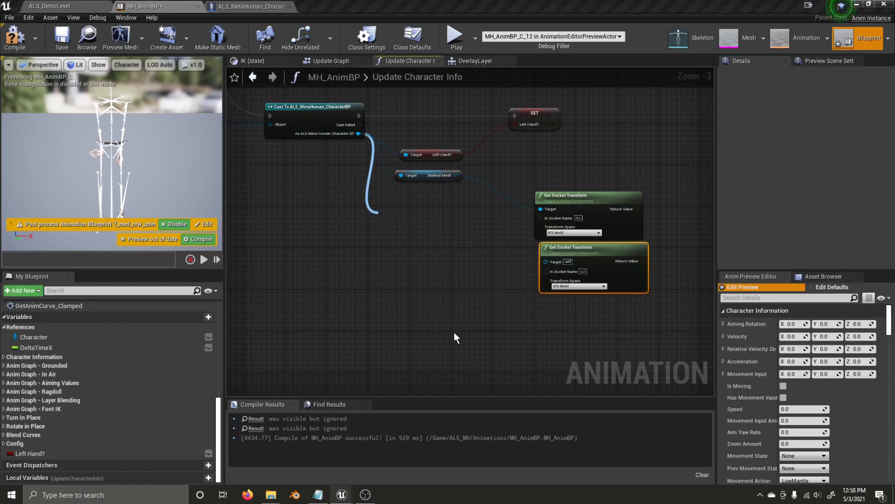
{"action": "left_click_drag", "start_coordinate": [412, 220], "coordinate": [453, 251]}
Add a Transform to Bone Space node targeting Mesh and line it up beneath the two Get Socket Transform nodes
{"action": "left_click_drag", "start_coordinate": [447, 296], "coordinate": [545, 339]}
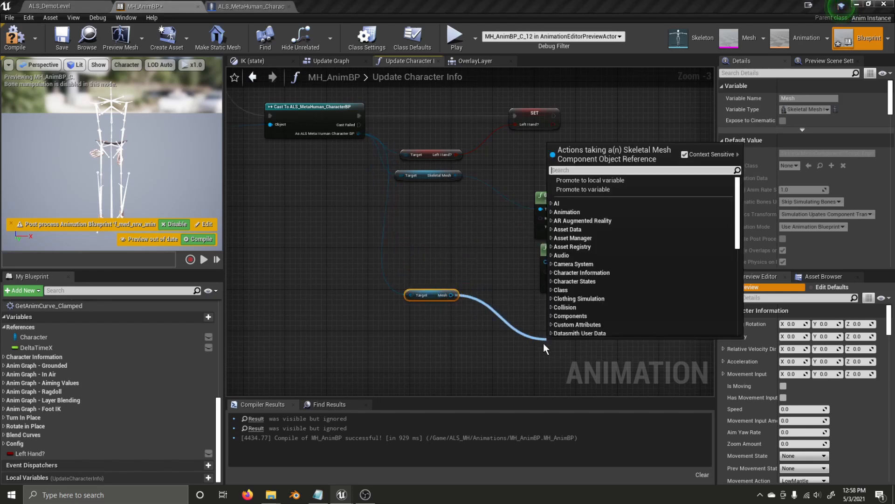
{"action": "type", "text": "bone space"}
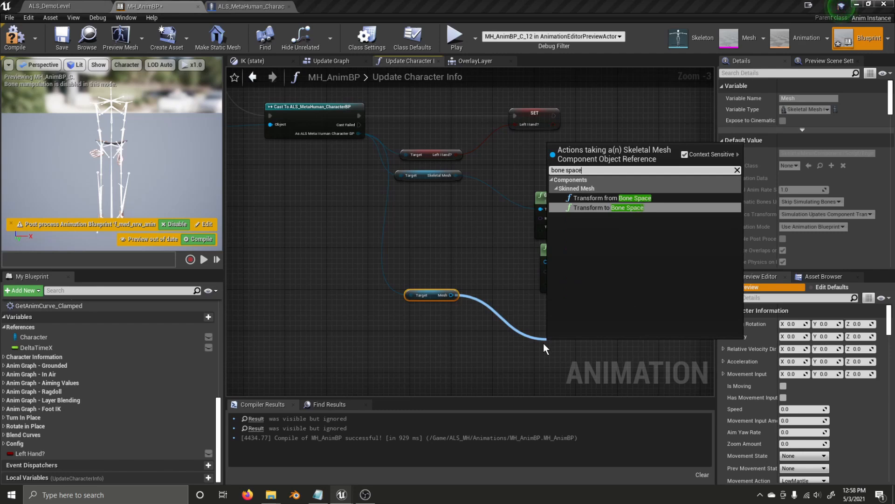
{"action": "left_click", "coordinate": [615, 206]}
{"action": "right_click_drag", "start_coordinate": [633, 304], "coordinate": [599, 299]}
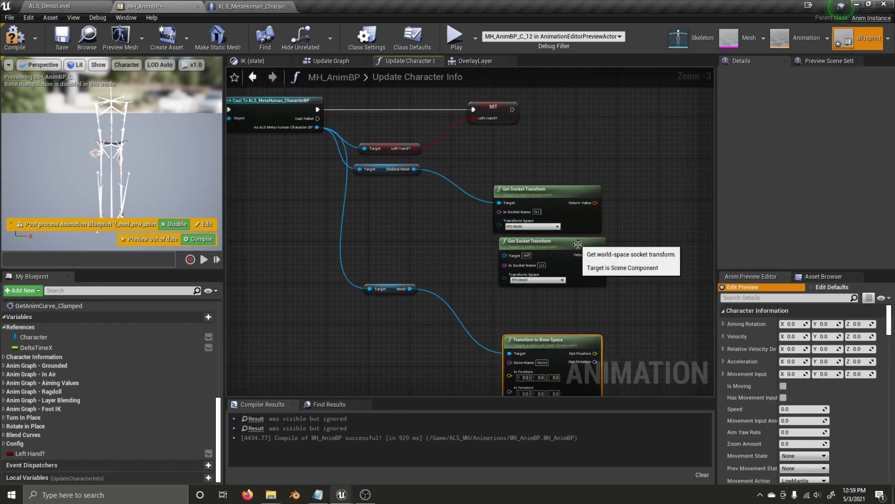
{"action": "left_click_drag", "start_coordinate": [573, 341], "coordinate": [555, 310]}
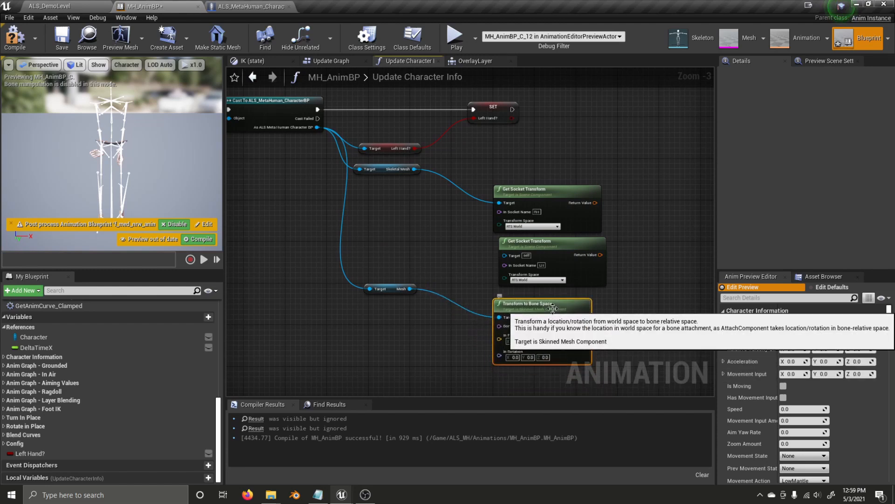
{"action": "left_click_drag", "start_coordinate": [552, 308], "coordinate": [552, 304]}
{"action": "left_click_drag", "start_coordinate": [572, 246], "coordinate": [567, 245]}
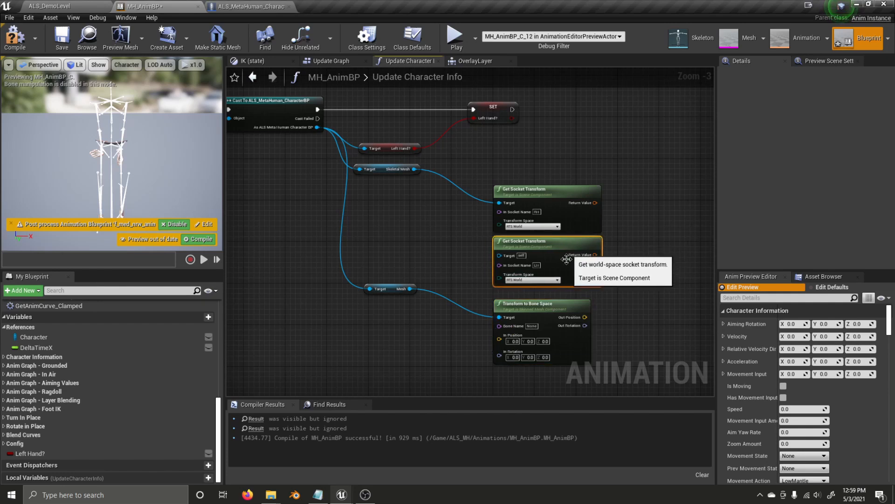
{"action": "left_click", "coordinate": [554, 304]}
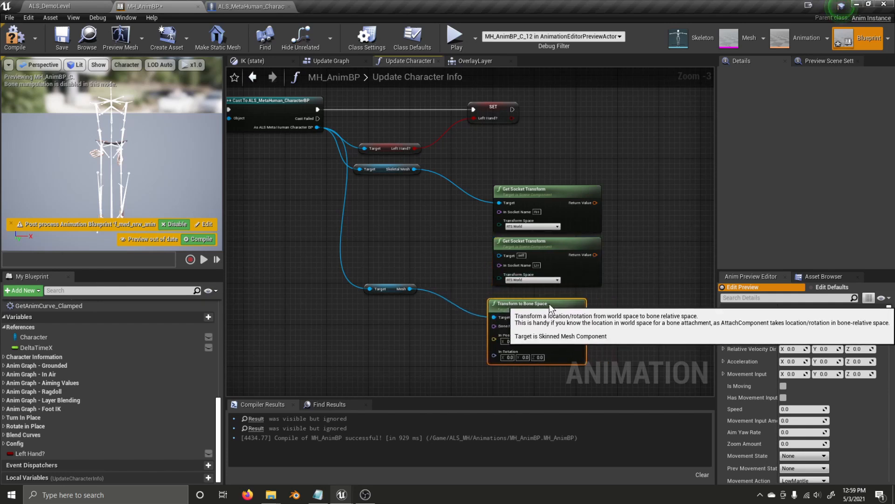
Place the Transform to Bone Space node beside the Get Socket Transform nodes and move the Mesh getter slightly lower
{"action": "left_click_drag", "start_coordinate": [552, 303], "coordinate": [658, 193]}
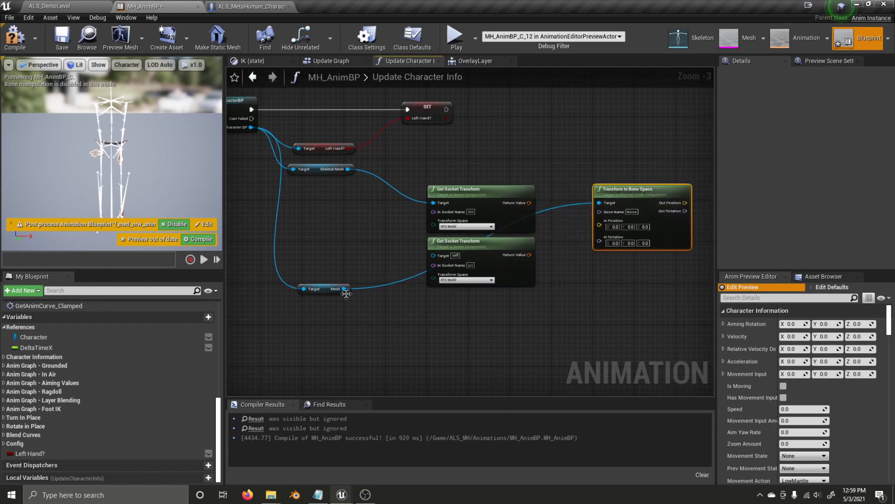
{"action": "mouse_move", "coordinate": [329, 294]}
{"action": "left_mouse_down"}
{"action": "mouse_move", "coordinate": [359, 310]}
{"action": "mouse_move", "coordinate": [442, 310]}
{"action": "mouse_move", "coordinate": [338, 304]}
{"action": "left_mouse_up"}
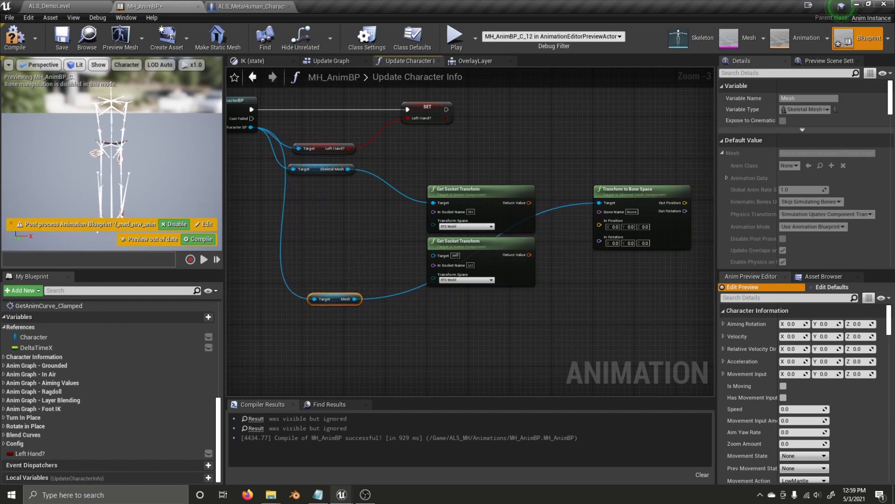
{"action": "right_click_drag", "start_coordinate": [610, 214], "coordinate": [556, 219]}
{"action": "mouse_move", "coordinate": [568, 200]}
{"action": "left_mouse_down"}
{"action": "mouse_move", "coordinate": [572, 214]}
{"action": "mouse_move", "coordinate": [568, 200]}
{"action": "left_mouse_up"}
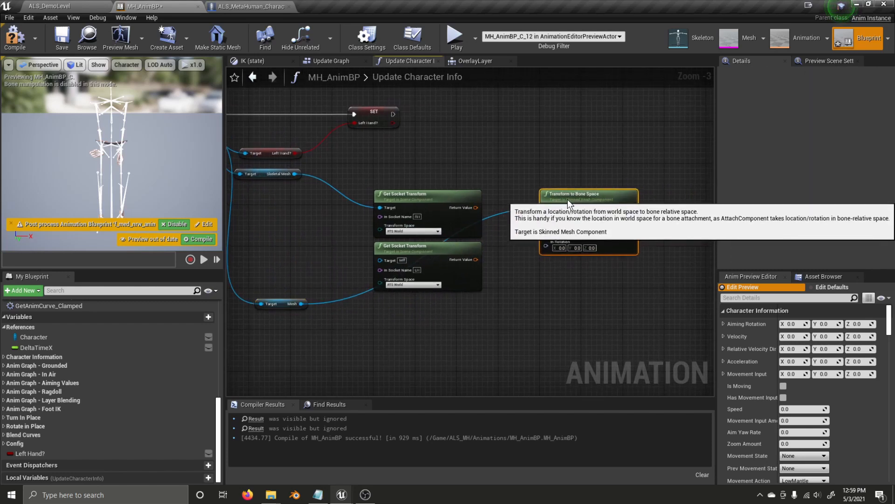
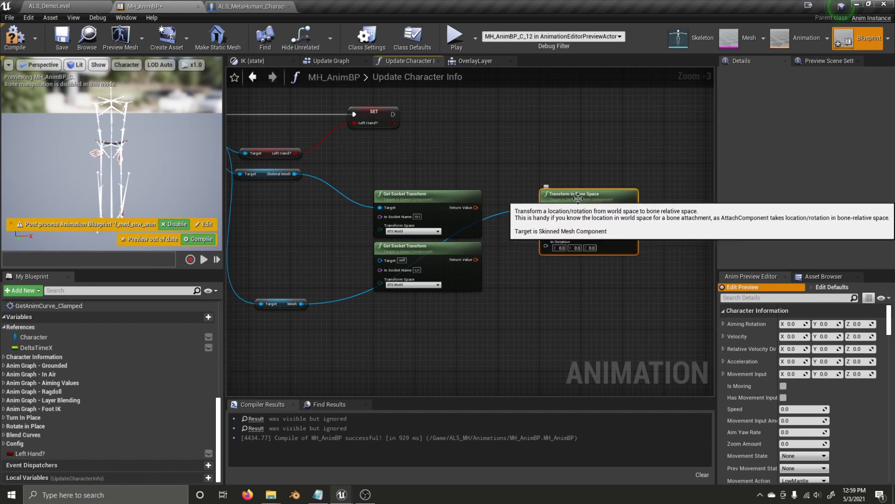
Set the Transform to Bone Space node's bone name to hand_r, and add a duplicate using hand_l with its Target connected to Mesh
{"action": "key", "text": "ctrl+c"}
{"action": "key", "text": "ctrl+v"}
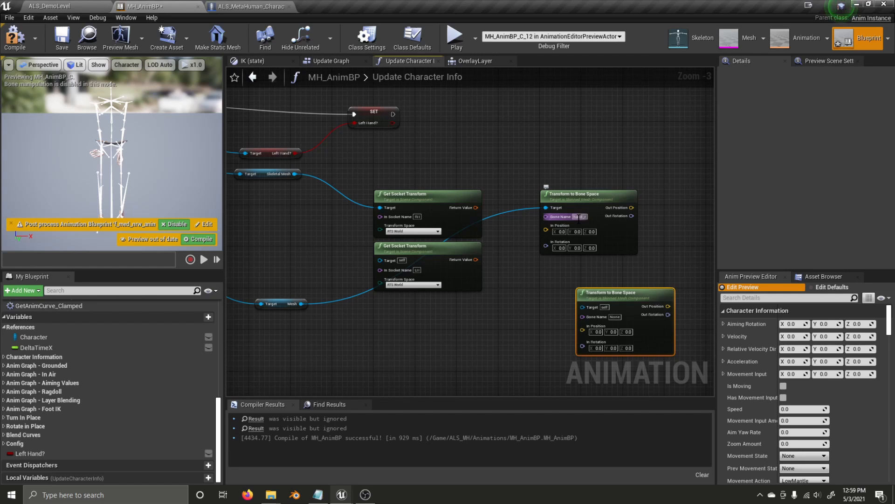
{"action": "left_click", "coordinate": [614, 317]}
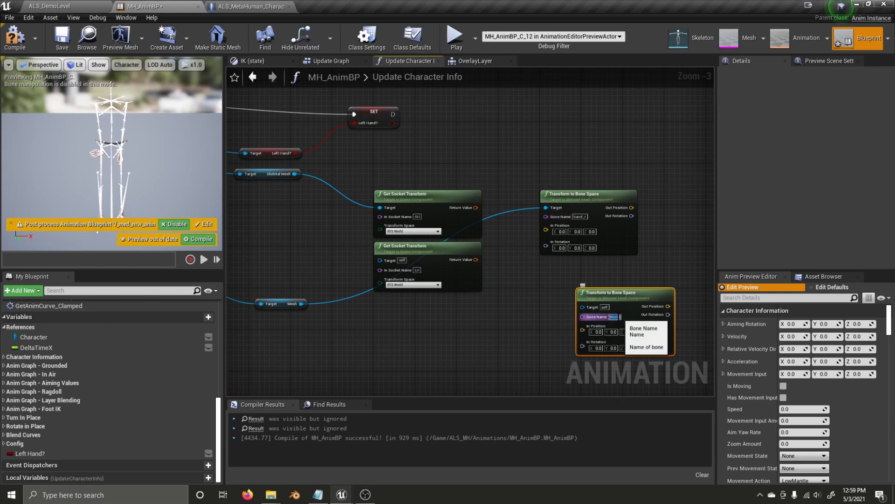
{"action": "type", "text": "hand_l"}
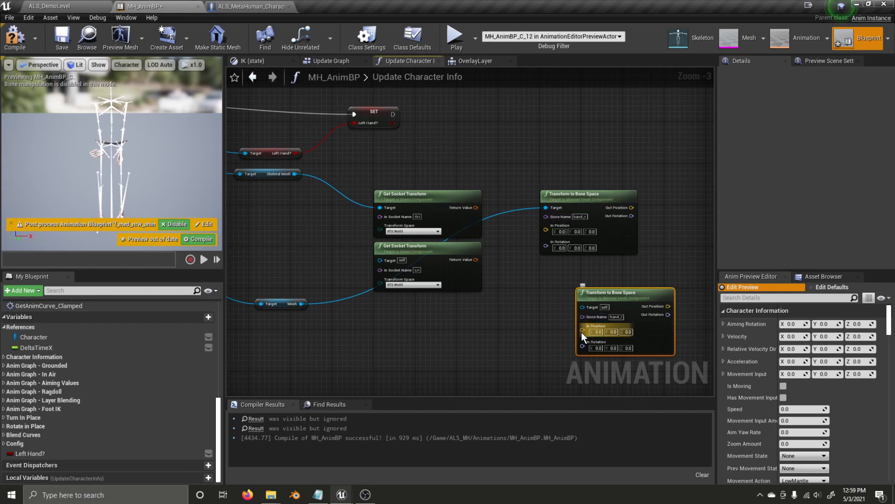
{"action": "left_click_drag", "start_coordinate": [592, 310], "coordinate": [302, 303]}
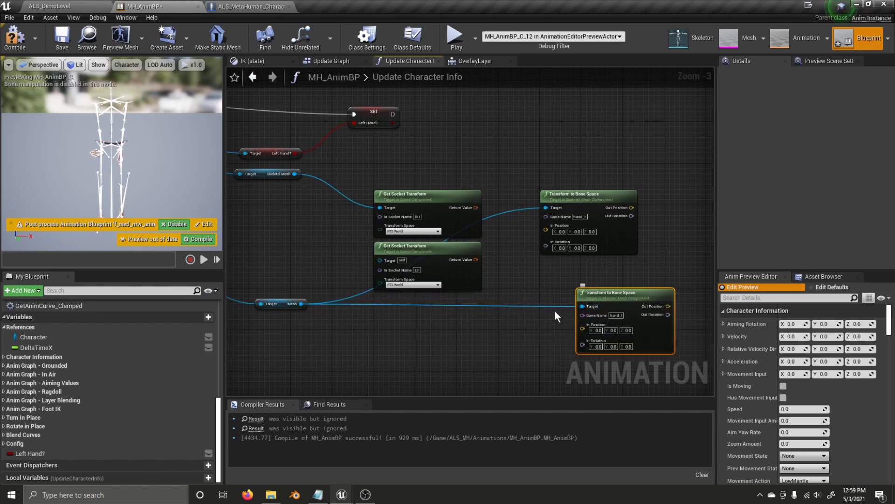
Split the Return Value struct pins of both Get Socket Transform nodes
{"action": "right_click", "coordinate": [476, 207]}
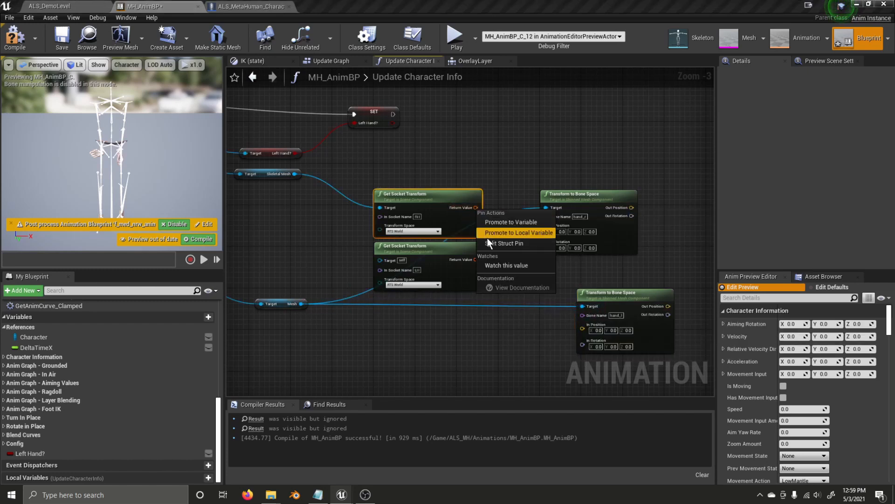
{"action": "left_click", "coordinate": [504, 244]}
{"action": "right_click", "coordinate": [476, 259]}
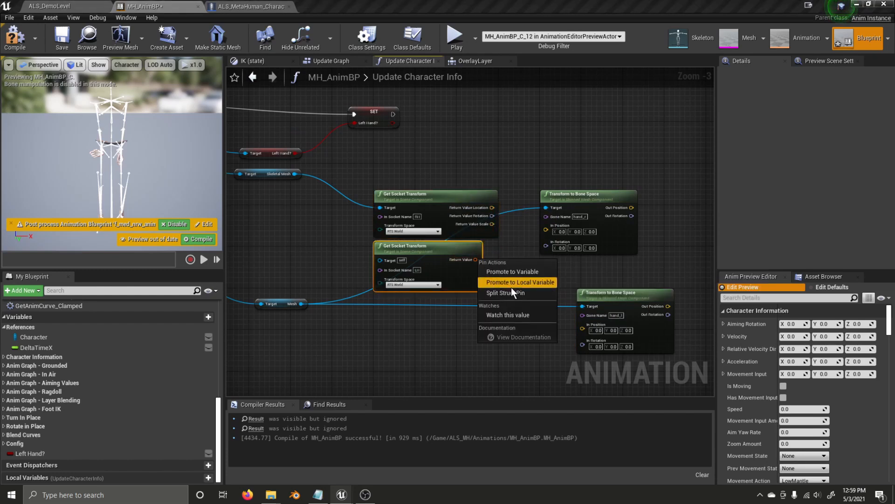
{"action": "left_click", "coordinate": [512, 293]}
Connect each Get Socket Transform's location and rotation outputs to In Position and In Rotation of its matching Transform to Bone Space node
{"action": "mouse_move", "coordinate": [491, 208]}
{"action": "left_mouse_down"}
{"action": "mouse_move", "coordinate": [550, 228]}
{"action": "mouse_move", "coordinate": [492, 216]}
{"action": "left_mouse_up"}
{"action": "left_click_drag", "start_coordinate": [492, 260], "coordinate": [529, 281]}
{"action": "left_click_drag", "start_coordinate": [590, 331], "coordinate": [552, 310]}
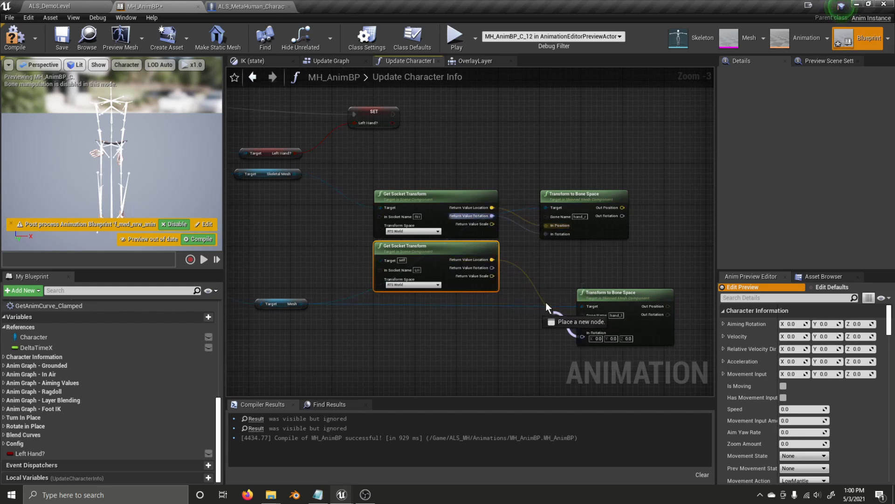
{"action": "left_click_drag", "start_coordinate": [491, 267], "coordinate": [491, 266]}
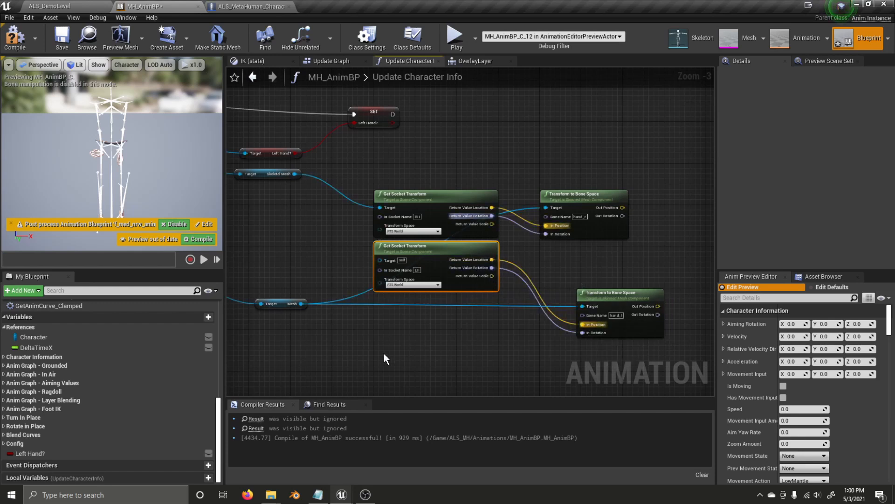
Create two Transform variables named RH and LH
{"action": "left_click", "coordinate": [205, 318]}
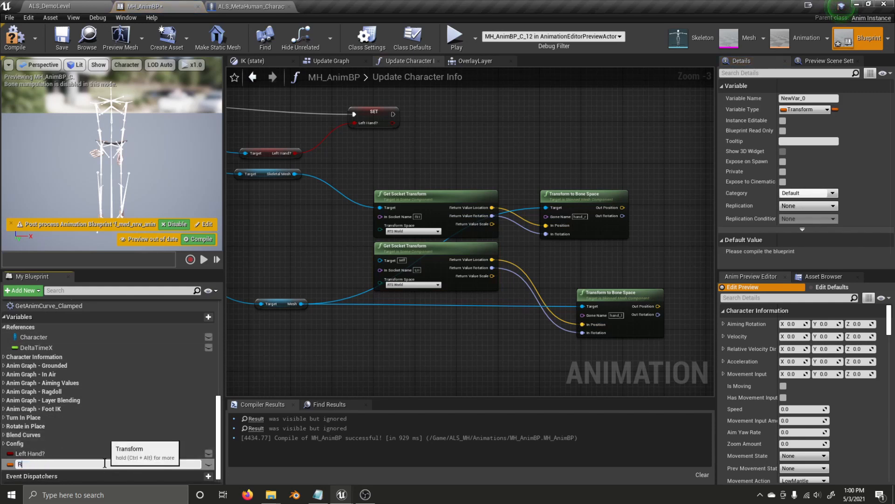
{"action": "type", "text": "RH"}
{"action": "key", "text": "Return"}
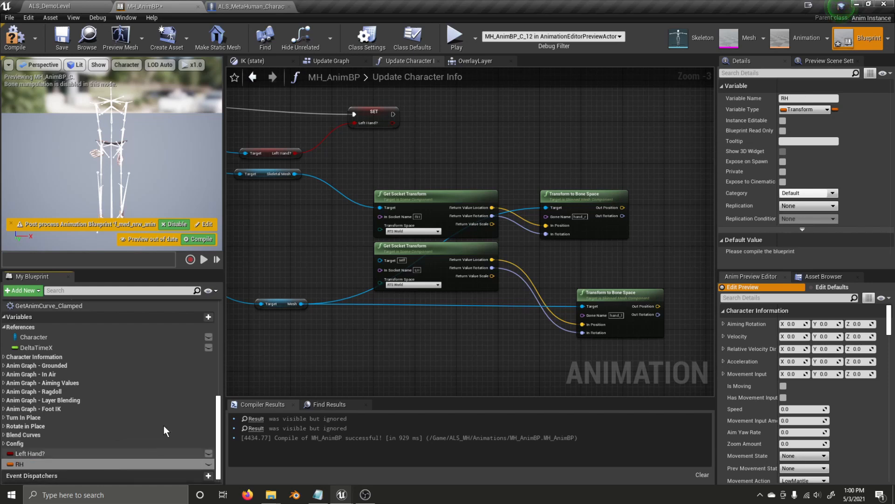
{"action": "left_click", "coordinate": [206, 317]}
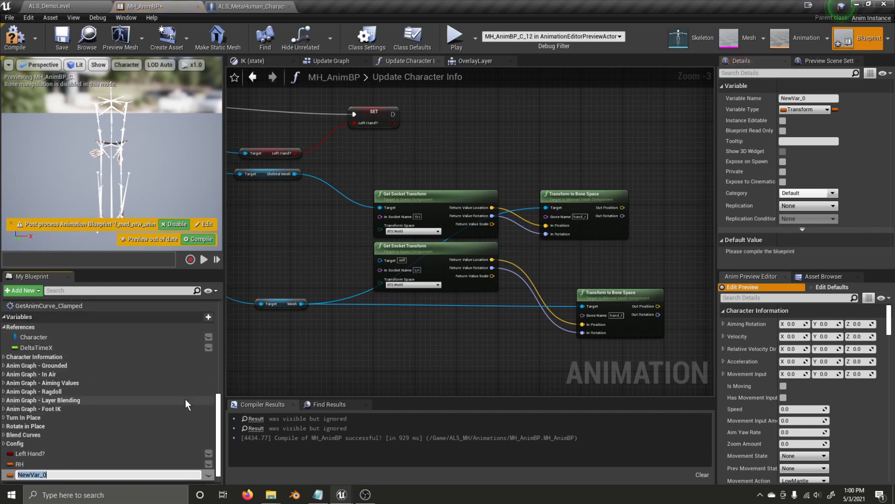
{"action": "type", "text": "LH"}
{"action": "key", "text": "Return"}
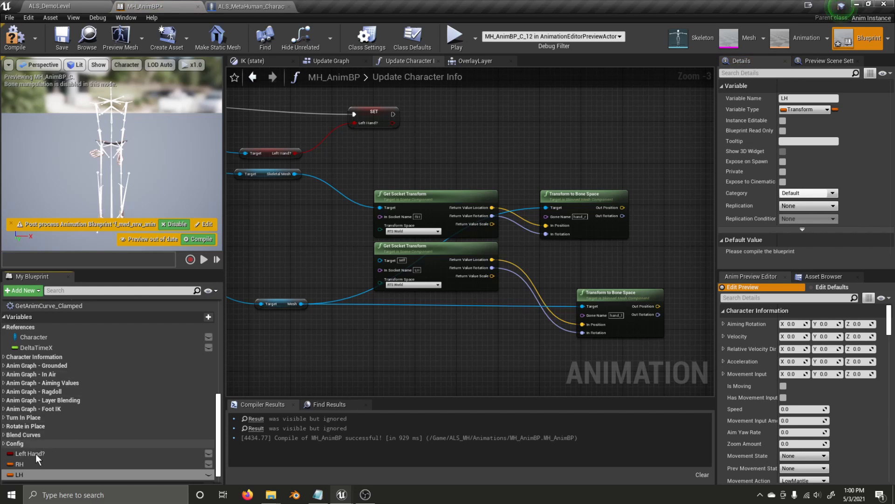
Add setter nodes for RH and LH and place each beside its matching Transform to Bone Space node
{"action": "left_click_drag", "start_coordinate": [34, 463], "coordinate": [478, 315]}
{"action": "left_click_drag", "start_coordinate": [673, 217], "coordinate": [674, 218]}
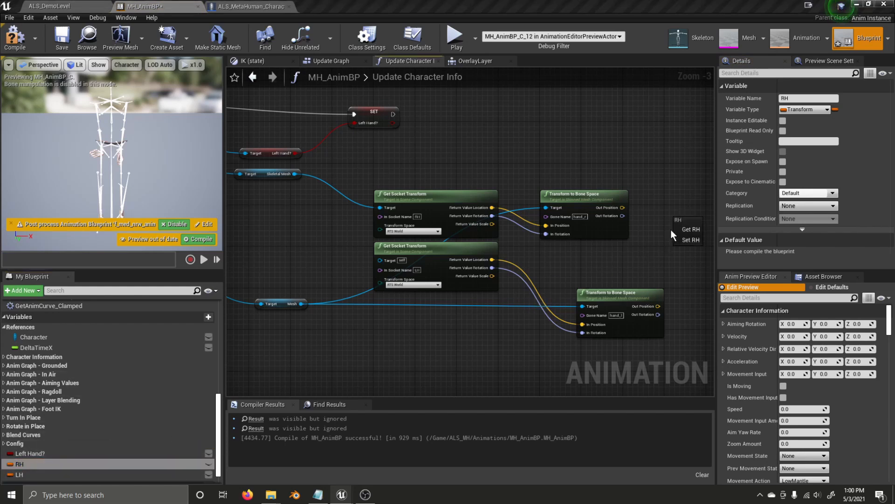
{"action": "left_click", "coordinate": [687, 239]}
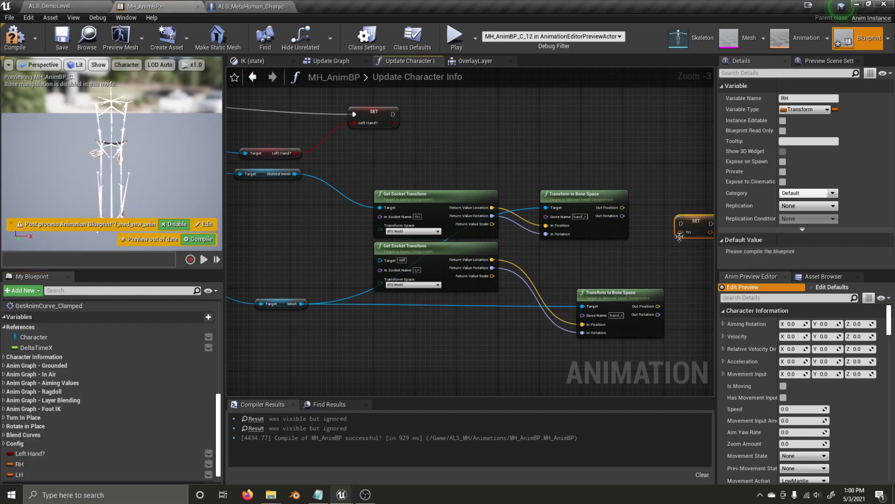
{"action": "mouse_move", "coordinate": [28, 474]}
{"action": "left_mouse_down"}
{"action": "mouse_move", "coordinate": [198, 433]}
{"action": "mouse_move", "coordinate": [616, 278]}
{"action": "left_mouse_up"}
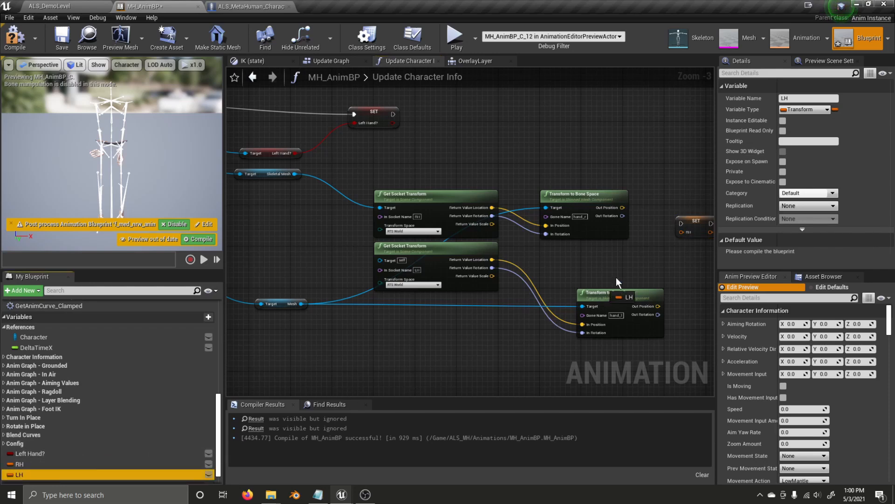
{"action": "left_click_drag", "start_coordinate": [676, 253], "coordinate": [676, 253]}
{"action": "left_click", "coordinate": [697, 279]}
{"action": "right_click_drag", "start_coordinate": [675, 290], "coordinate": [497, 243]}
{"action": "left_click_drag", "start_coordinate": [518, 212], "coordinate": [532, 250]}
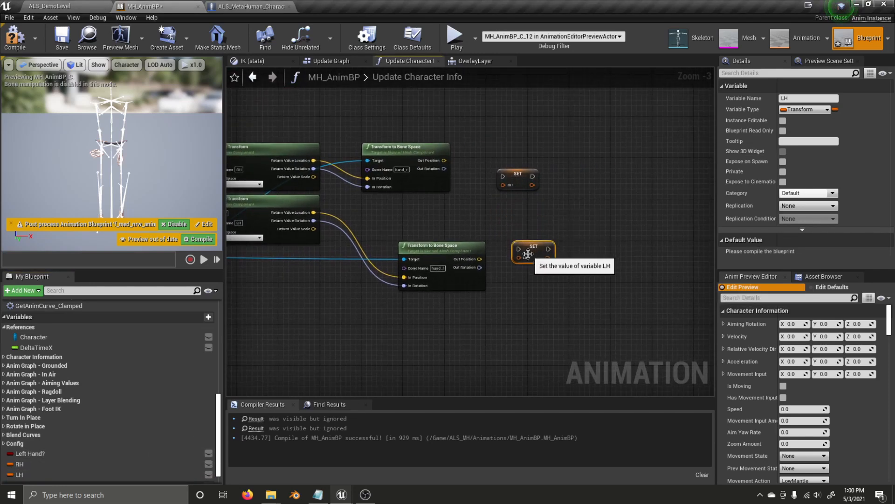
Split the RH setter's input struct pin and connect the hand_r node's Out Position and Out Rotation to RH Location and Rotation
{"action": "right_click", "coordinate": [504, 185]}
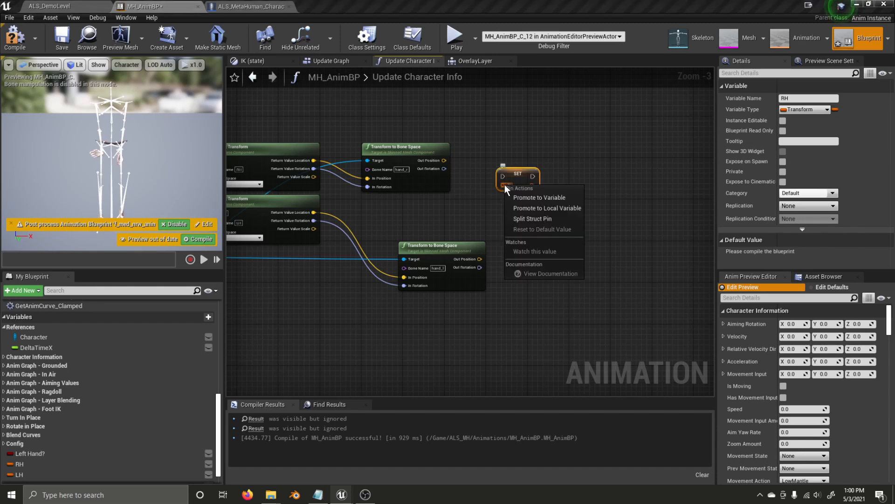
{"action": "left_click", "coordinate": [529, 219]}
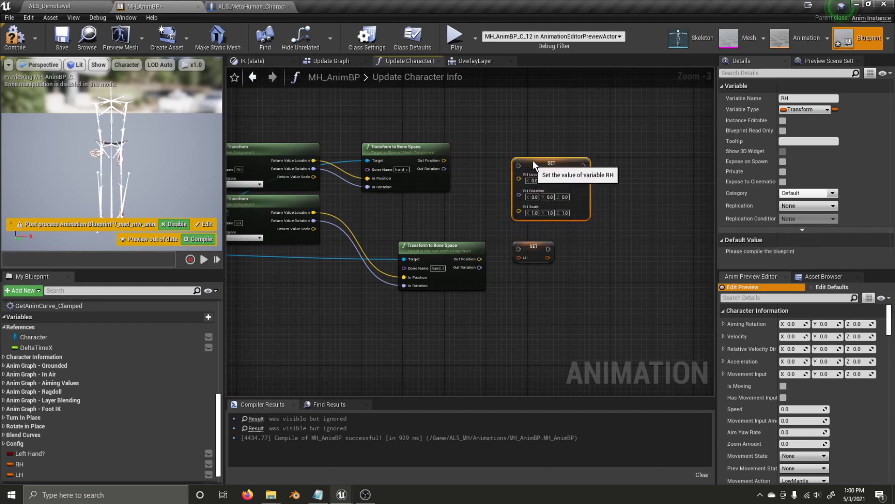
{"action": "left_click_drag", "start_coordinate": [513, 177], "coordinate": [534, 151]}
{"action": "mouse_move", "coordinate": [438, 165]}
{"action": "left_mouse_down"}
{"action": "mouse_move", "coordinate": [528, 162]}
{"action": "mouse_move", "coordinate": [445, 168]}
{"action": "left_mouse_up"}
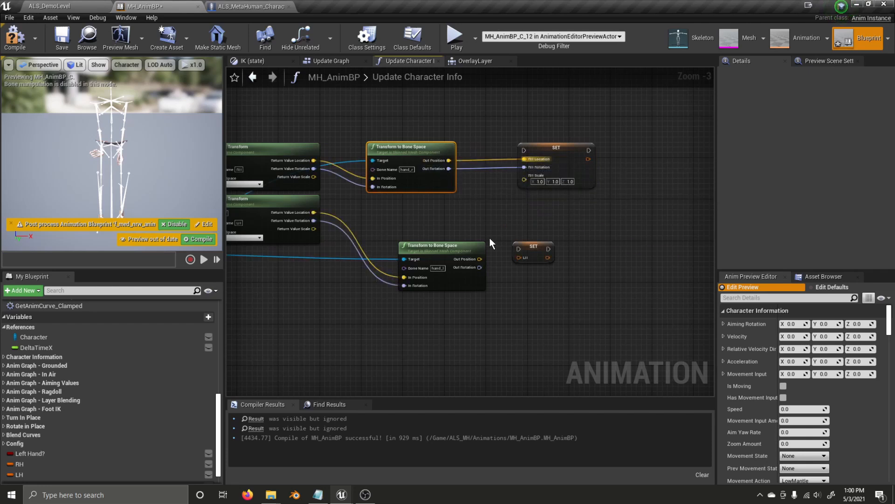
Split the LH setter's input struct pin and connect the hand_l node's Out Position and Out Rotation to LH Location and Rotation
{"action": "right_click", "coordinate": [519, 258]}
{"action": "left_click", "coordinate": [536, 289]}
{"action": "mouse_move", "coordinate": [479, 259]}
{"action": "left_mouse_down"}
{"action": "mouse_move", "coordinate": [522, 264]}
{"action": "mouse_move", "coordinate": [480, 267]}
{"action": "left_mouse_up"}
Chain the execution flow from the Left Hand? setter through the RH setter to the LH setter
{"action": "left_click_drag", "start_coordinate": [563, 162], "coordinate": [520, 250]}
{"action": "right_click_drag", "start_coordinate": [505, 171], "coordinate": [608, 210]}
{"action": "scroll", "coordinate": [608, 211], "scroll_direction": "down", "scroll_amount": 1}
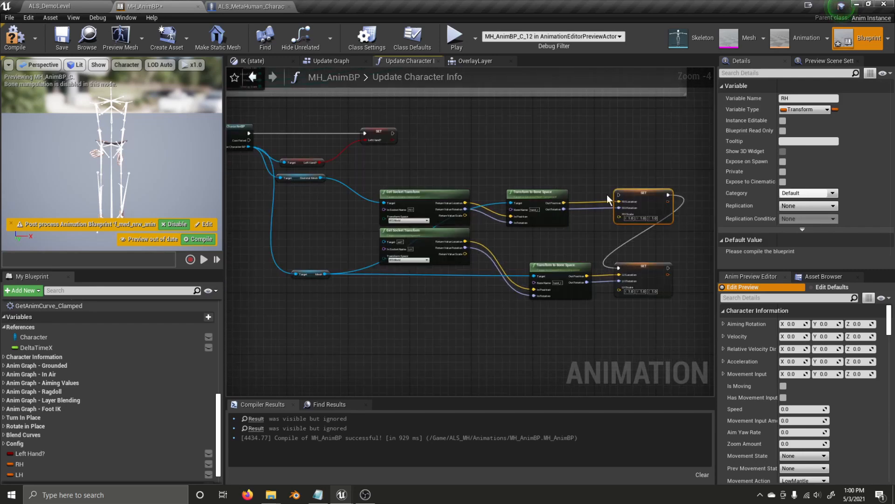
{"action": "left_click_drag", "start_coordinate": [617, 194], "coordinate": [394, 133]}
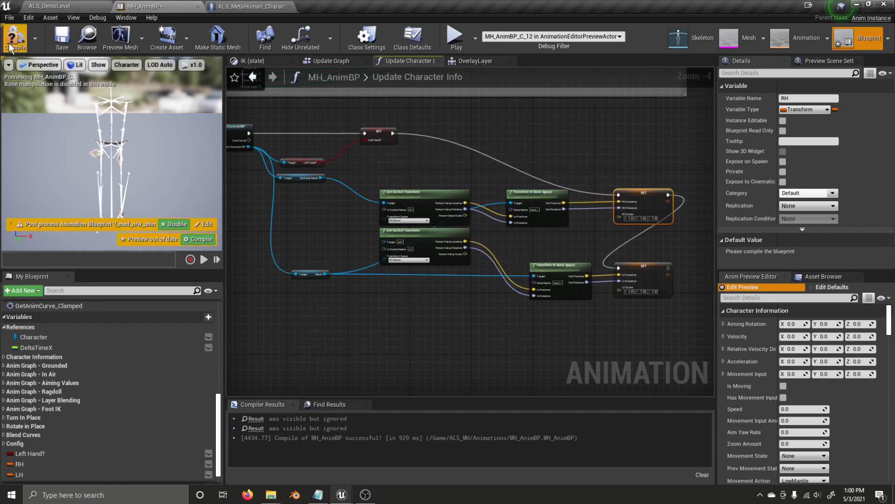
Connect the second Get Socket Transform's Target to Skeletal Mesh, and compile and save MH_AnimBP
{"action": "left_click", "coordinate": [61, 38]}
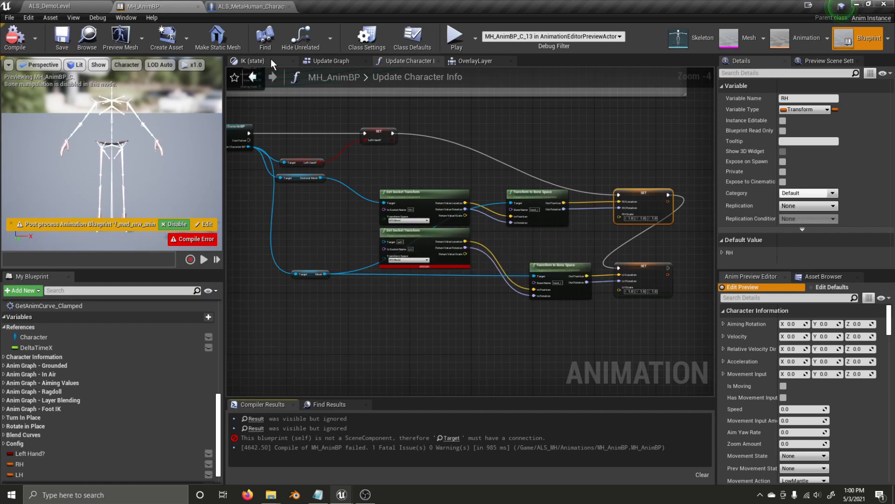
{"action": "scroll", "coordinate": [412, 275], "scroll_direction": "up", "scroll_amount": 1}
{"action": "left_click_drag", "start_coordinate": [372, 235], "coordinate": [286, 150]}
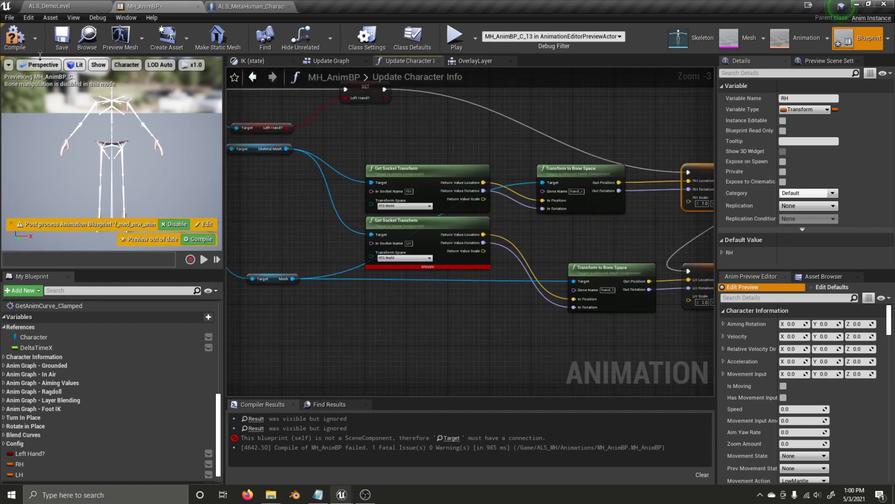
{"action": "left_click", "coordinate": [68, 41]}
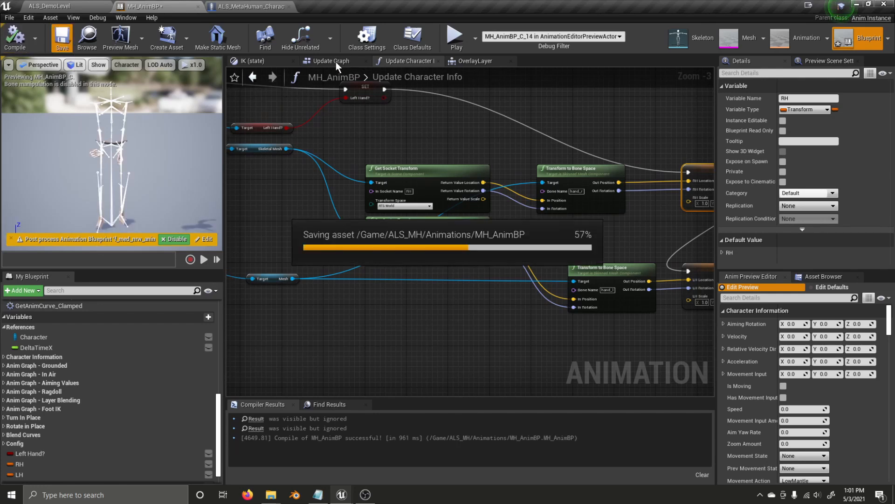
In the Hand IK state, set the Effector Transform Space of the right-hand and left-hand group FABRIK nodes to Bone Space
{"action": "left_click", "coordinate": [245, 59]}
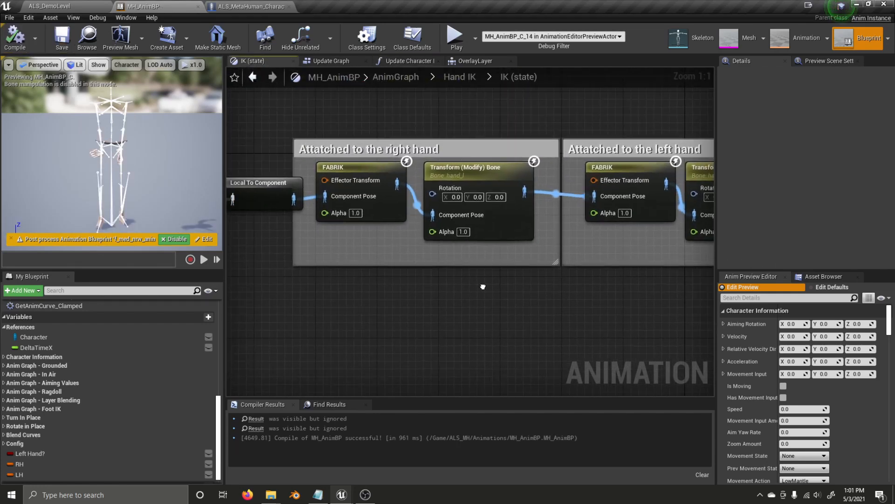
{"action": "left_click", "coordinate": [378, 175]}
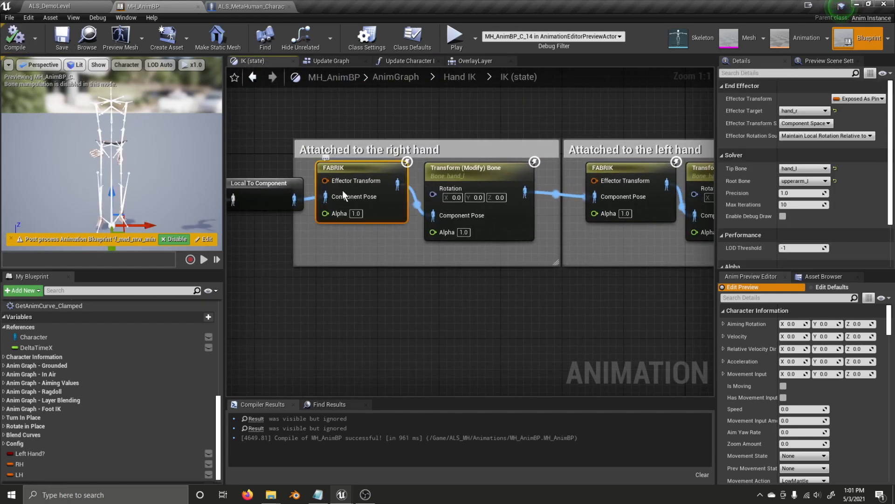
{"action": "left_click", "coordinate": [839, 135]}
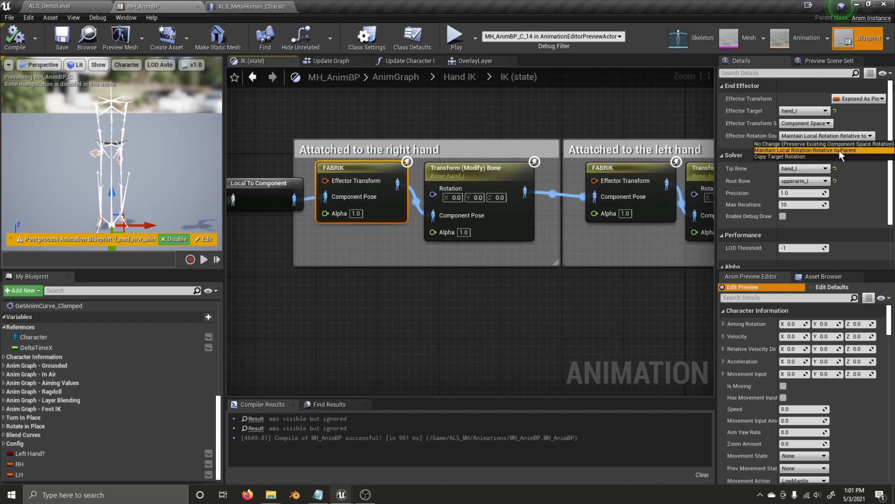
{"action": "left_click", "coordinate": [803, 150]}
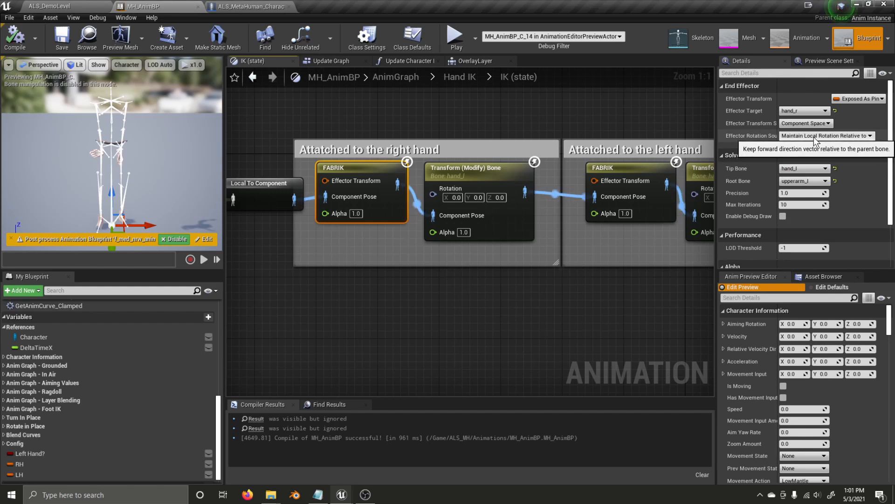
{"action": "left_click", "coordinate": [803, 124]}
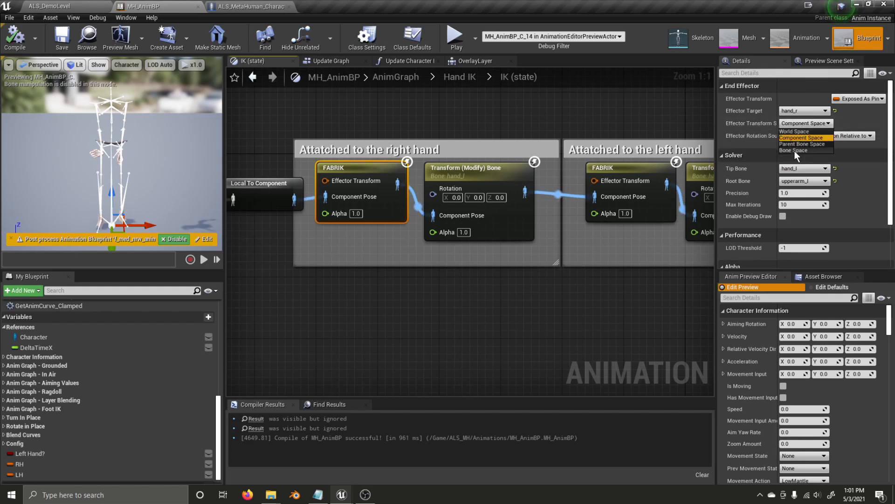
{"action": "left_click", "coordinate": [633, 166]}
{"action": "left_click", "coordinate": [783, 144]}
{"action": "left_click", "coordinate": [506, 292]}
{"action": "right_click_drag", "start_coordinate": [505, 292], "coordinate": [502, 261]}
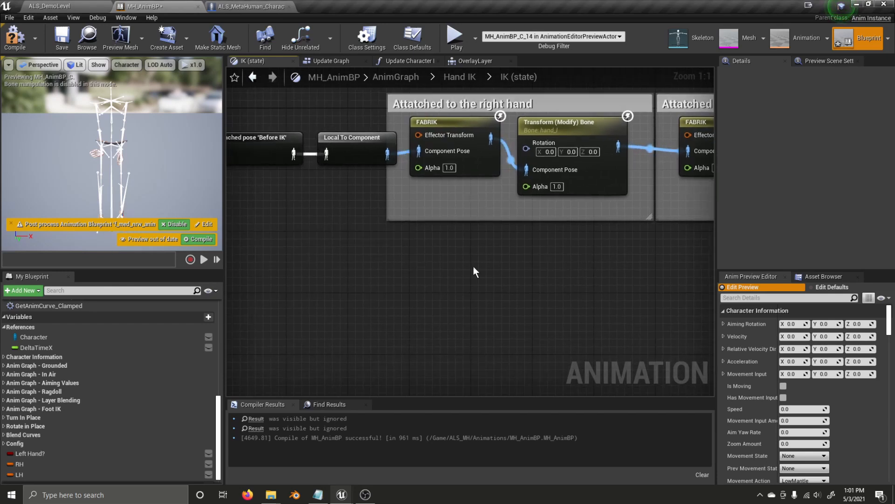
Place getters for the LH and RH variables below the right-hand and left-hand groups of the IK state graph
{"action": "left_click_drag", "start_coordinate": [68, 463], "coordinate": [289, 338]}
{"action": "left_click_drag", "start_coordinate": [371, 252], "coordinate": [375, 232]}
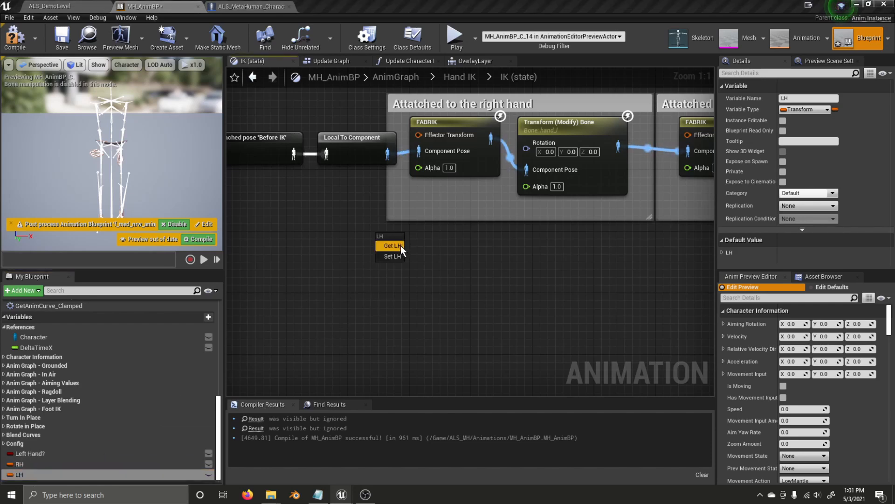
{"action": "left_click", "coordinate": [396, 244]}
{"action": "left_click_drag", "start_coordinate": [19, 464], "coordinate": [383, 348]}
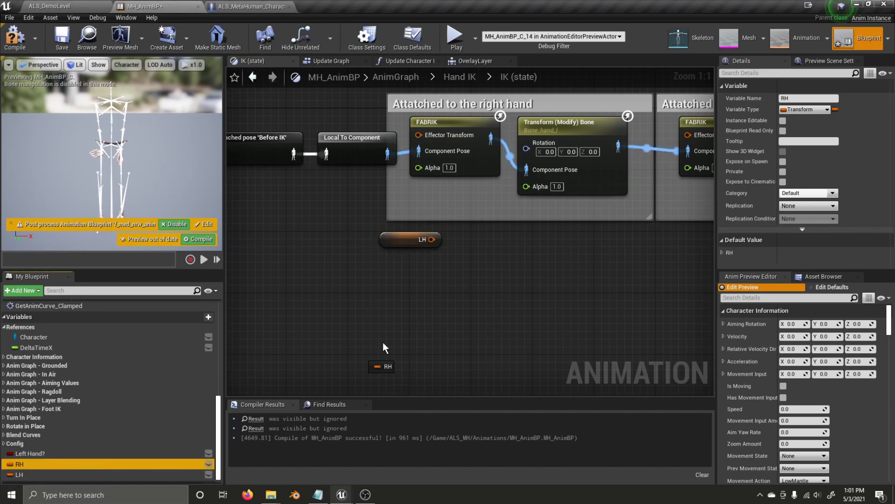
{"action": "left_click_drag", "start_coordinate": [633, 239], "coordinate": [634, 240]}
{"action": "left_click", "coordinate": [656, 252]}
Add a Break Transform node fed by the LH getter
{"action": "left_click_drag", "start_coordinate": [432, 239], "coordinate": [455, 267]}
{"action": "type", "text": "split"}
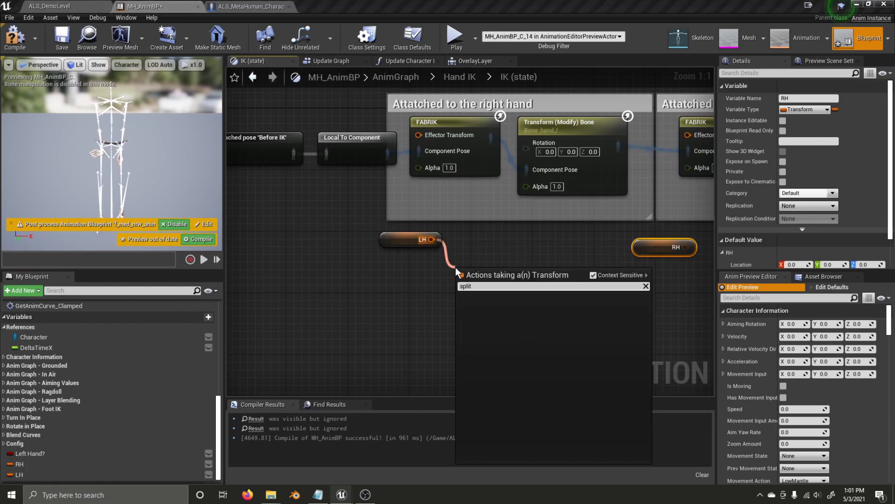
{"action": "key", "text": "BackSpace"}
{"action": "key", "text": "BackSpace"}
{"action": "key", "text": "BackSpace"}
{"action": "key", "text": "BackSpace"}
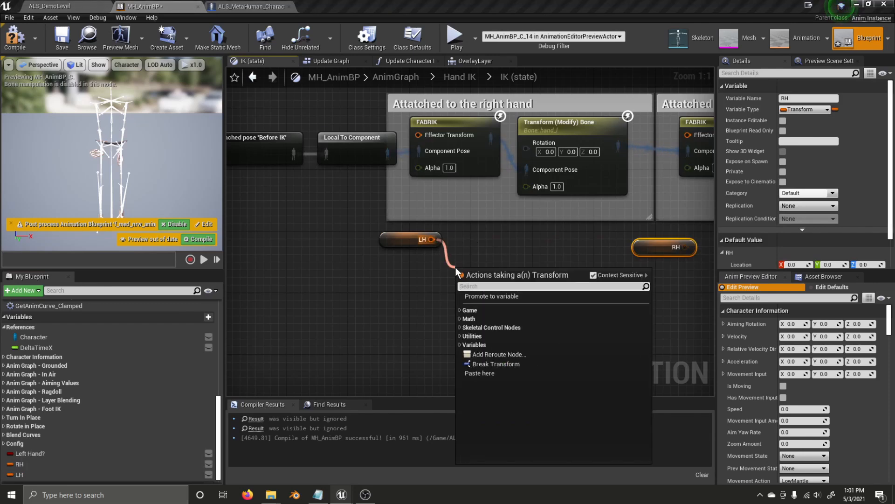
{"action": "left_click", "coordinate": [496, 364]}
Duplicate the Break Transform node, place the copy beside the RH getter and connect RH to its In Transform
{"action": "right_click_drag", "start_coordinate": [533, 337], "coordinate": [403, 316]}
{"action": "left_click", "coordinate": [368, 290]}
{"action": "key", "text": "ctrl+c"}
{"action": "key", "text": "ctrl+v"}
{"action": "left_click_drag", "start_coordinate": [537, 292], "coordinate": [555, 228]}
{"action": "left_click_drag", "start_coordinate": [564, 278], "coordinate": [618, 241]}
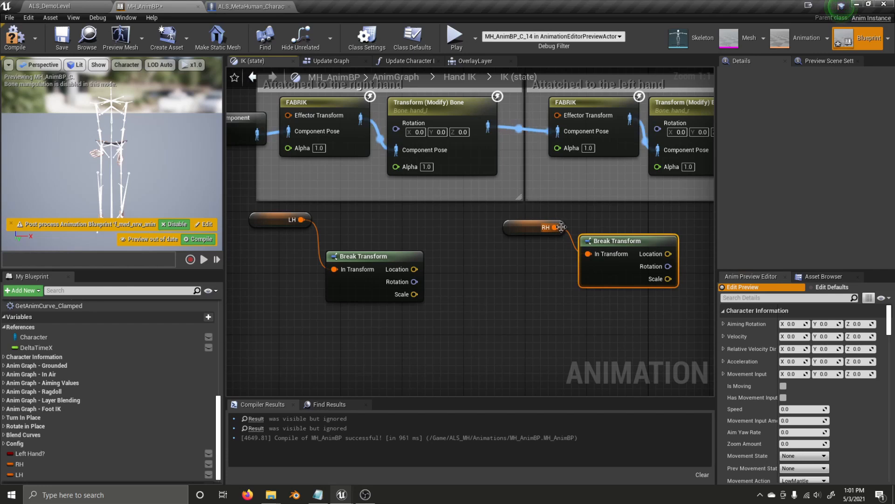
Connect RH and LH to the left-hand and right-hand groups' FABRIK Effector Transforms, and each broken Rotation to its group's Transform (Modify) Bone
{"action": "left_click_drag", "start_coordinate": [557, 227], "coordinate": [558, 112]}
{"action": "left_click_drag", "start_coordinate": [300, 220], "coordinate": [288, 115]}
{"action": "left_click_drag", "start_coordinate": [415, 282], "coordinate": [397, 123]}
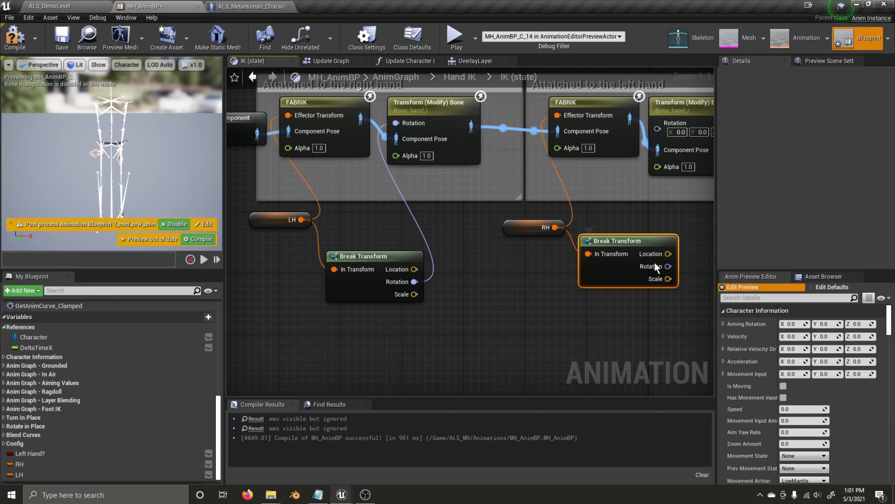
{"action": "left_click_drag", "start_coordinate": [668, 266], "coordinate": [658, 129]}
Move the LH Break Transform node slightly up, closer to the LH getter
{"action": "left_click", "coordinate": [677, 111]}
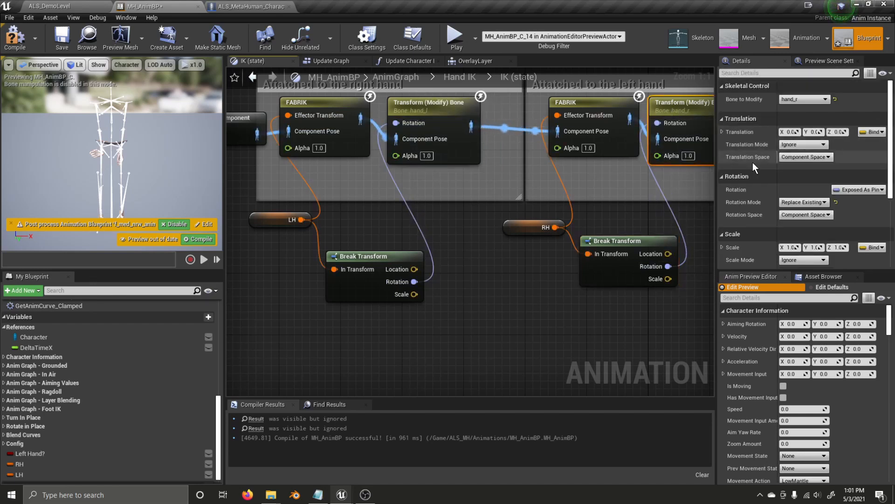
{"action": "left_click", "coordinate": [638, 252]}
{"action": "left_click", "coordinate": [612, 229]}
{"action": "right_click_drag", "start_coordinate": [400, 261], "coordinate": [482, 255]}
{"action": "left_click_drag", "start_coordinate": [448, 248], "coordinate": [449, 229]}
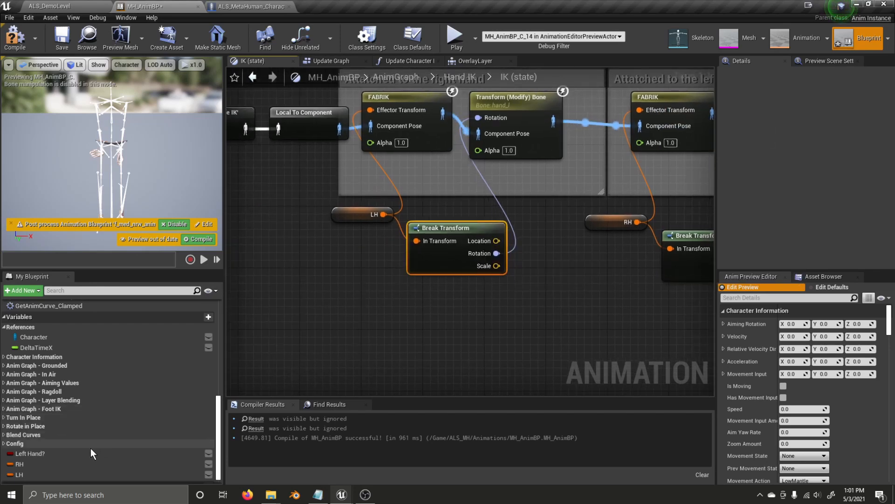
Place a Left Hand? getter below the right-hand group and add a Select Float node with it connected to Pick A
{"action": "left_click_drag", "start_coordinate": [85, 454], "coordinate": [277, 340]}
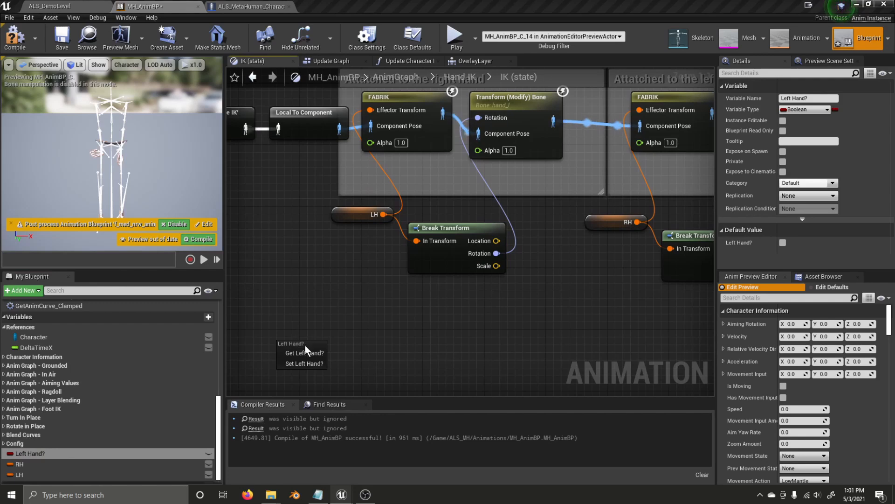
{"action": "left_click", "coordinate": [303, 357]}
{"action": "right_click_drag", "start_coordinate": [348, 345], "coordinate": [429, 308]}
{"action": "left_click_drag", "start_coordinate": [412, 308], "coordinate": [439, 302]}
{"action": "type", "text": "select float"}
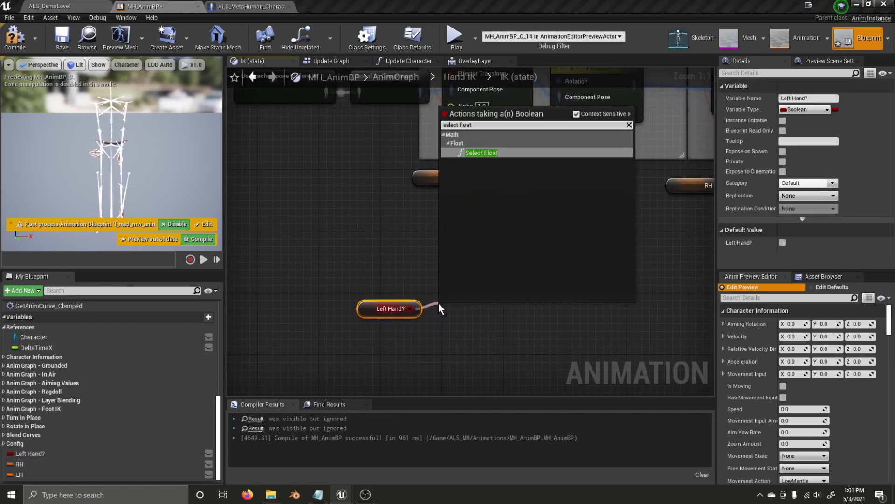
{"action": "key", "text": "Return"}
Set the Select Float's B to 1.0 and move it together with the Left Hand? getter to the free area beside the LH nodes
{"action": "right_click_drag", "start_coordinate": [454, 288], "coordinate": [498, 298]}
{"action": "left_click_drag", "start_coordinate": [508, 319], "coordinate": [509, 284]}
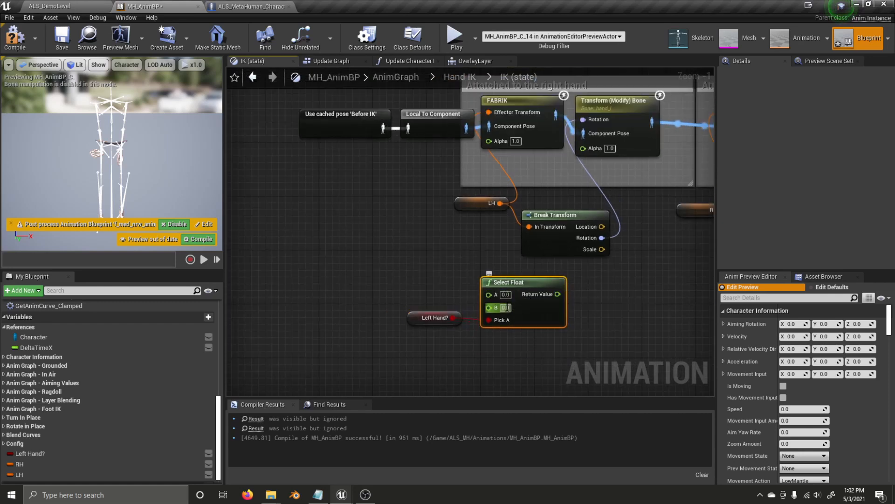
{"action": "type", "text": "1"}
{"action": "left_click_drag", "start_coordinate": [531, 340], "coordinate": [407, 303]}
{"action": "left_click_drag", "start_coordinate": [504, 302], "coordinate": [388, 294]}
Connect the Select Float's Return Value to the Alpha of the right-hand group's FABRIK and Transform (Modify) Bone nodes
{"action": "right_click_drag", "start_coordinate": [545, 143], "coordinate": [519, 174]}
{"action": "left_click_drag", "start_coordinate": [416, 317], "coordinate": [470, 172]}
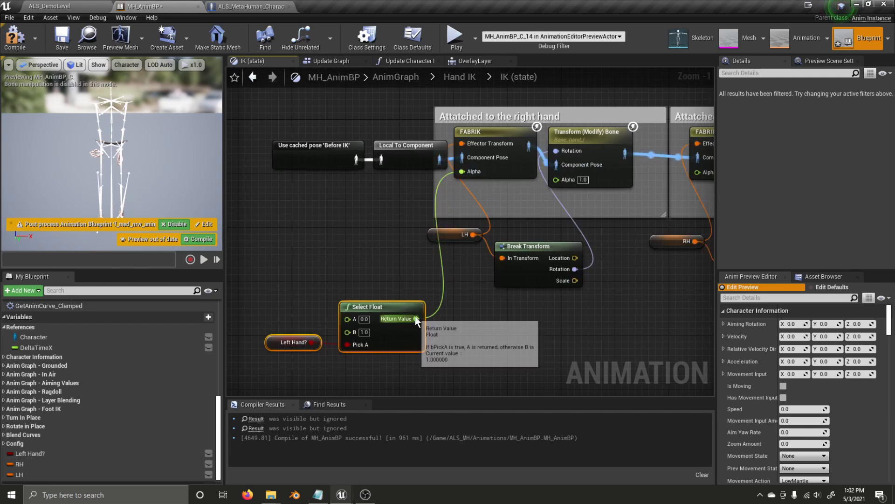
{"action": "left_click_drag", "start_coordinate": [416, 319], "coordinate": [561, 184]}
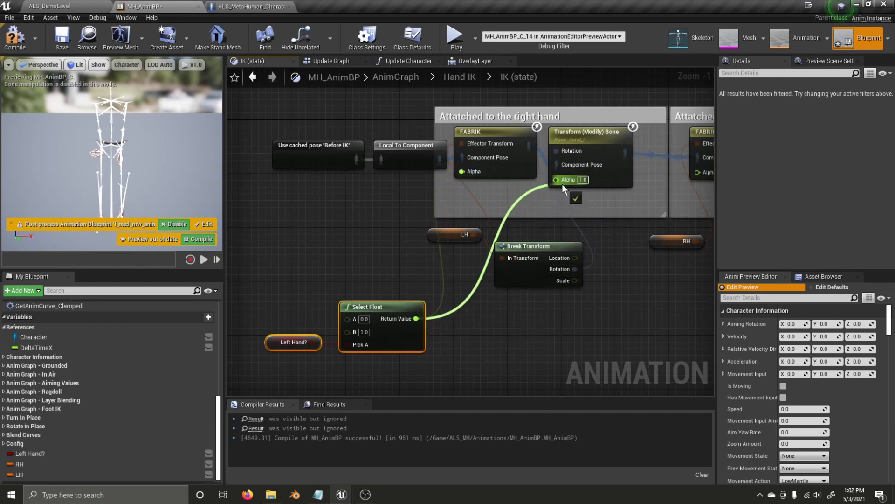
Duplicate Left Hand? and Select Float below the left-hand group and connect the Return Value to its FABRIK and Transform (Modify) Bone Alphas
{"action": "right_click_drag", "start_coordinate": [445, 352], "coordinate": [480, 332]}
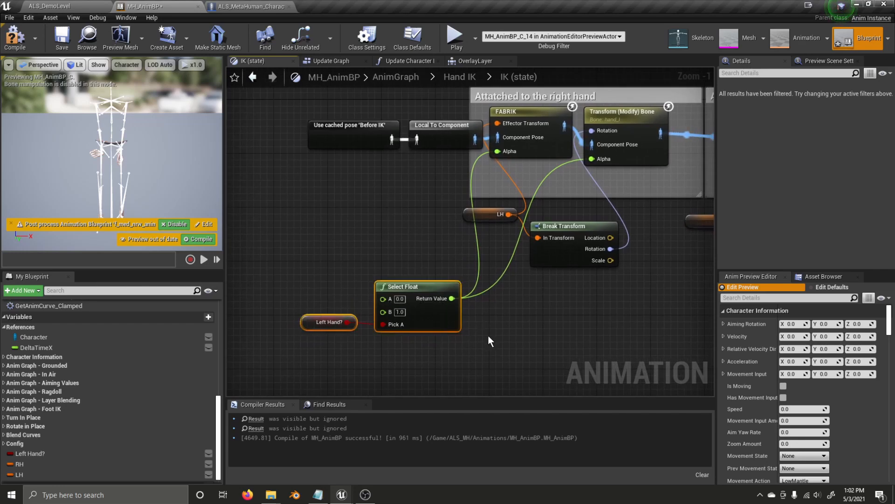
{"action": "right_click_drag", "start_coordinate": [493, 341], "coordinate": [454, 303]}
{"action": "right_click_drag", "start_coordinate": [266, 285], "coordinate": [477, 284]}
{"action": "left_click_drag", "start_coordinate": [553, 276], "coordinate": [480, 121]}
{"action": "left_click_drag", "start_coordinate": [553, 277], "coordinate": [568, 131]}
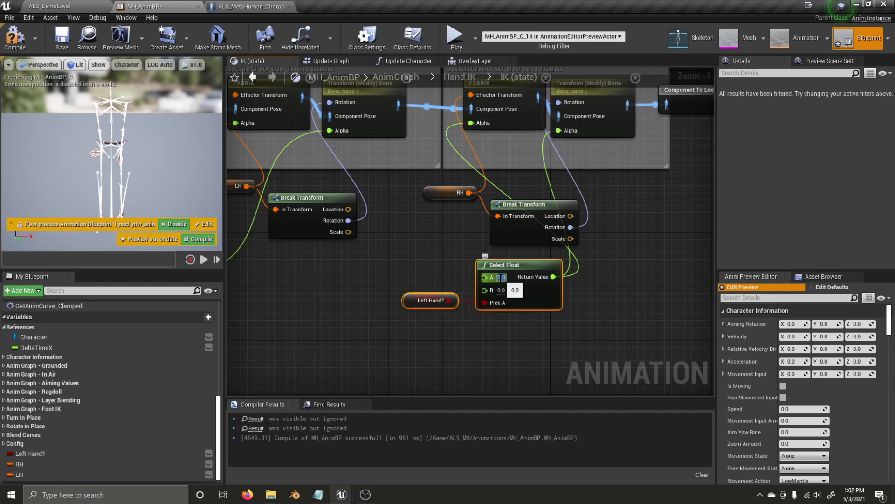
Set input A of the Select Float node below the RH Break Transform to 1.0
{"action": "left_click", "coordinate": [362, 287]}
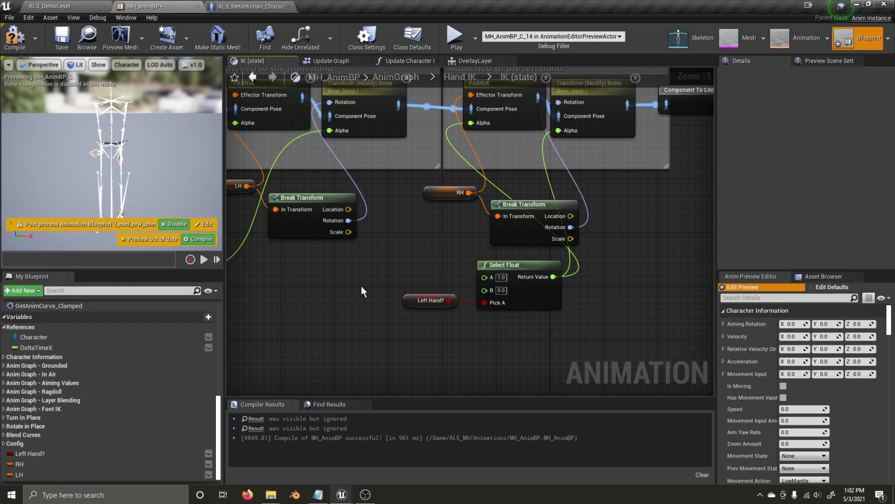
{"action": "right_click", "coordinate": [536, 264]}
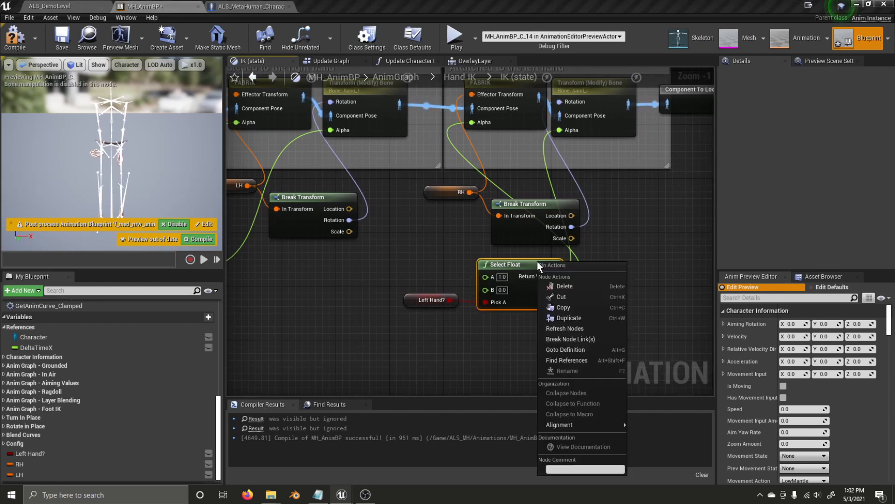
{"action": "right_click_drag", "start_coordinate": [458, 250], "coordinate": [530, 227]}
{"action": "scroll", "coordinate": [517, 239], "scroll_direction": "down", "scroll_amount": 1}
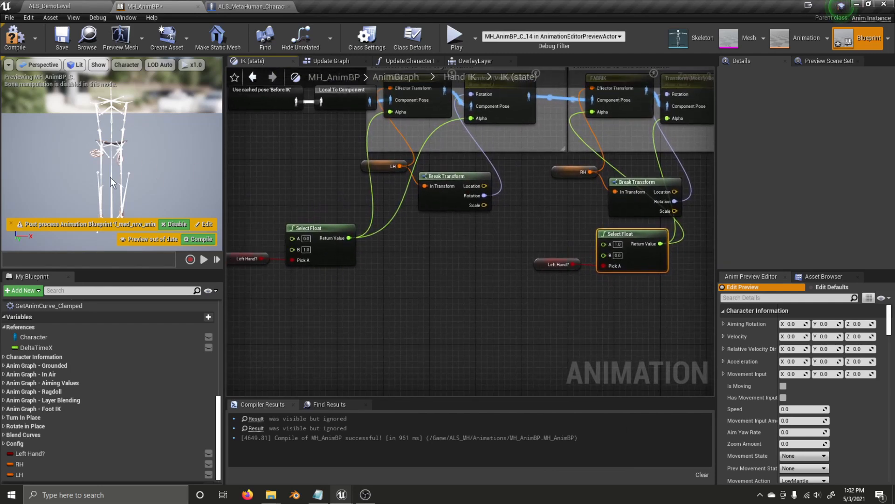
Add an Overlay State getter in the empty area below the LH nodes and connect it to two separate == comparison nodes
{"action": "right_click_drag", "start_coordinate": [371, 312], "coordinate": [489, 281]}
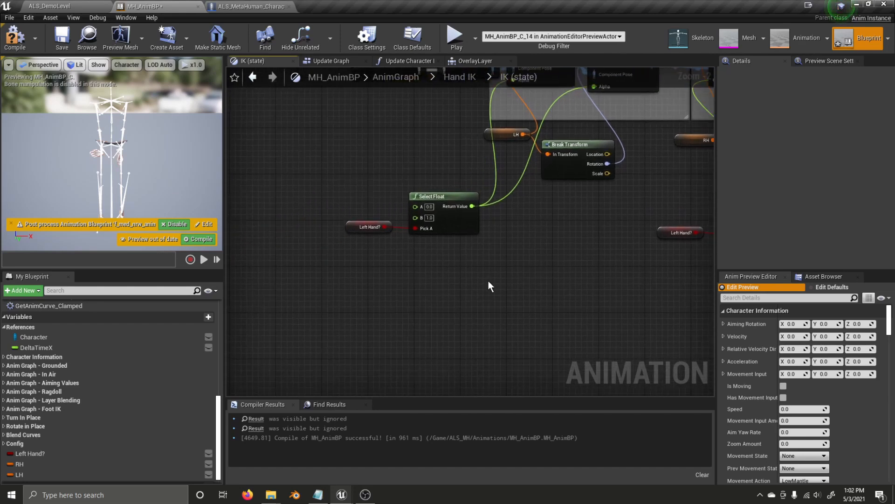
{"action": "right_click", "coordinate": [378, 293]}
{"action": "type", "text": "overlay state"}
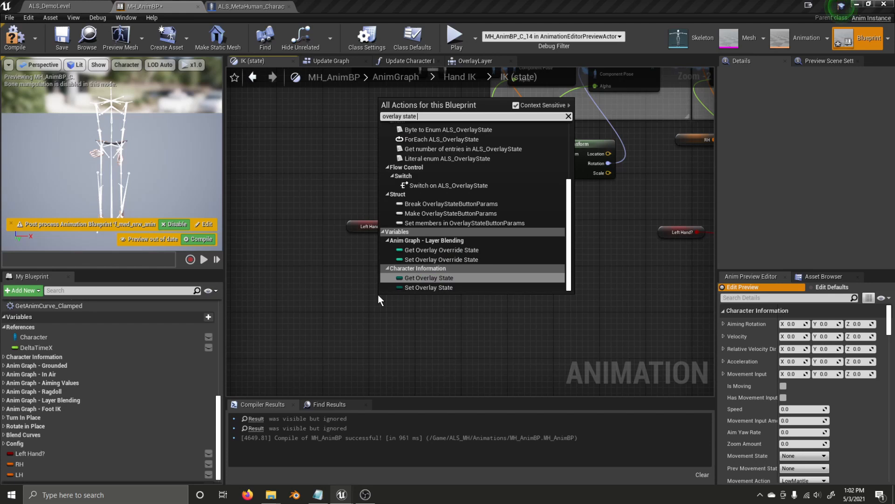
{"action": "key", "text": "Return"}
{"action": "left_click_drag", "start_coordinate": [420, 301], "coordinate": [444, 295]}
{"action": "type", "text": "=="}
{"action": "left_click", "coordinate": [503, 179]}
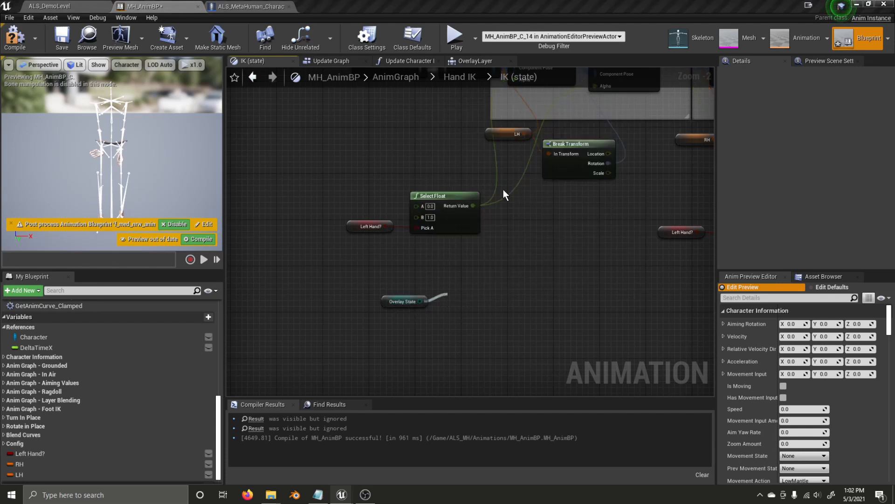
{"action": "left_click", "coordinate": [484, 312]}
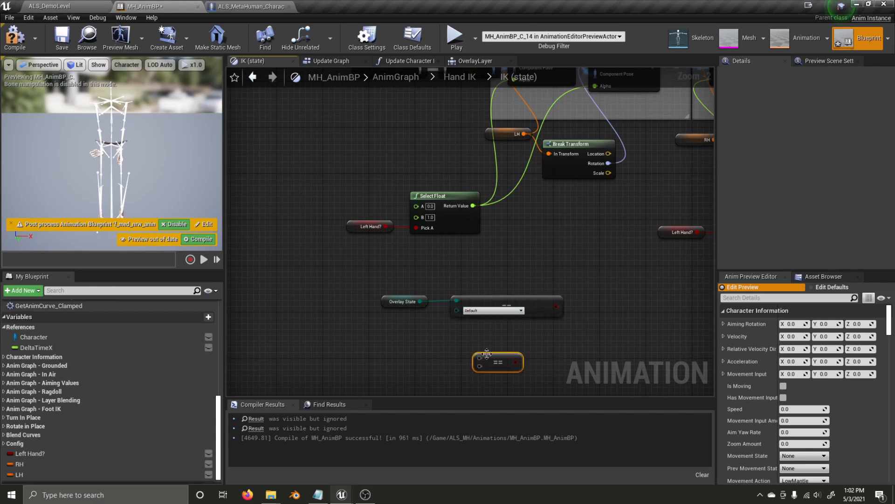
{"action": "left_click_drag", "start_coordinate": [481, 358], "coordinate": [422, 303]}
Set both Overlay State comparisons to Rifle and stack the second comparison node directly beneath the first
{"action": "left_click", "coordinate": [470, 310]}
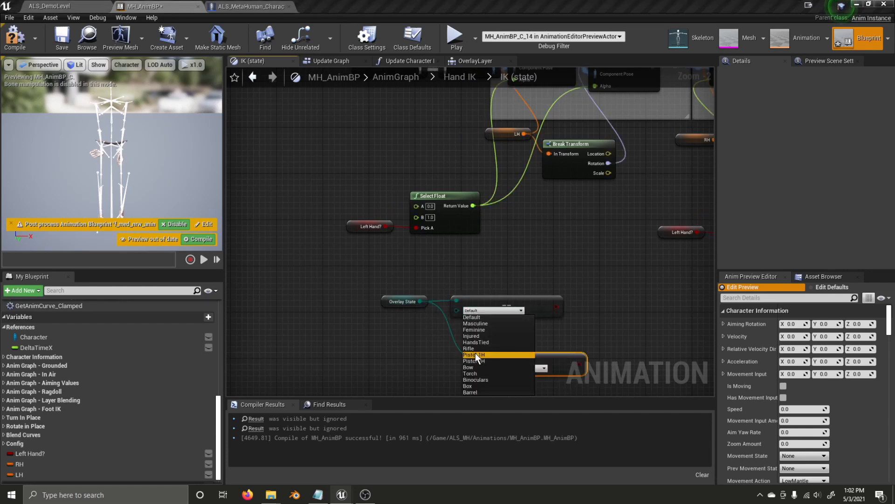
{"action": "left_click", "coordinate": [474, 354]}
{"action": "left_click", "coordinate": [493, 310]}
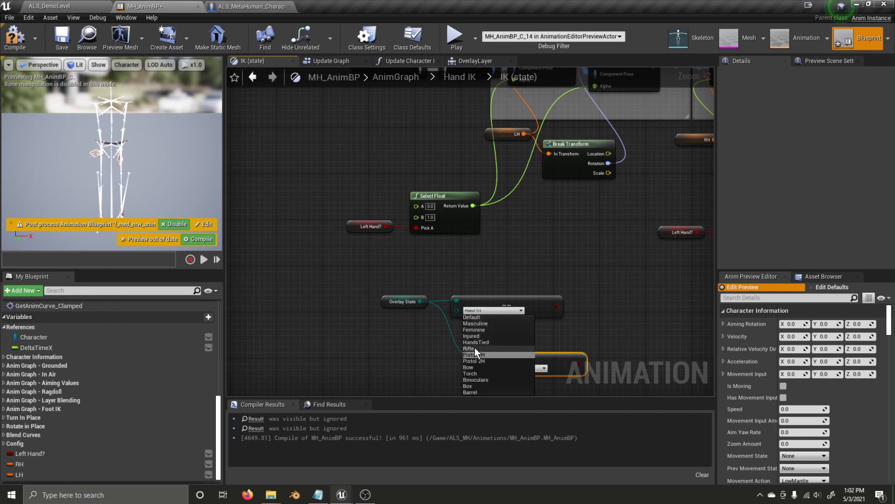
{"action": "left_click", "coordinate": [474, 348]}
{"action": "left_click", "coordinate": [511, 367]}
{"action": "left_click", "coordinate": [506, 405]}
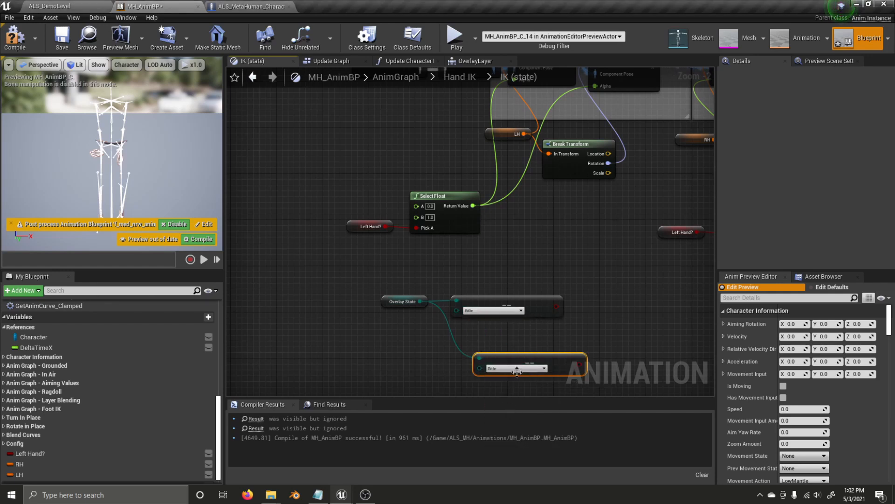
{"action": "left_click_drag", "start_coordinate": [532, 360], "coordinate": [508, 331]}
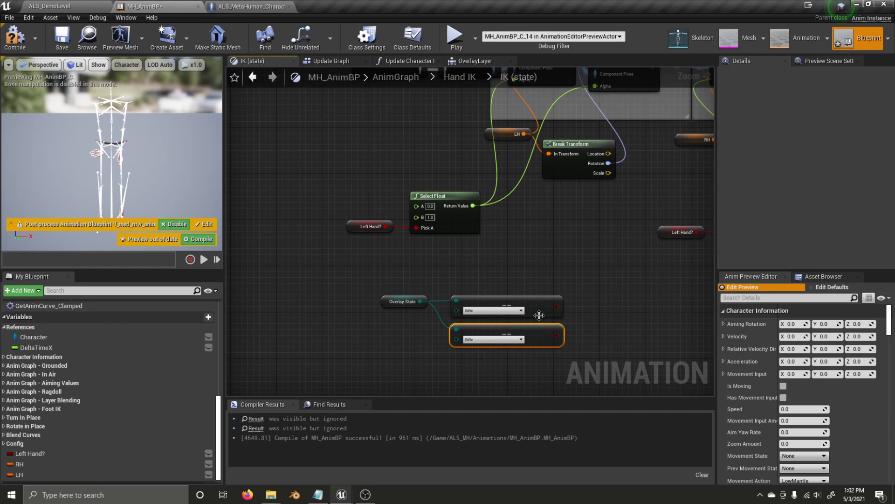
Combine the results of the two Overlay State comparisons with an OR Boolean node placed beside them
{"action": "left_click_drag", "start_coordinate": [555, 307], "coordinate": [597, 321]}
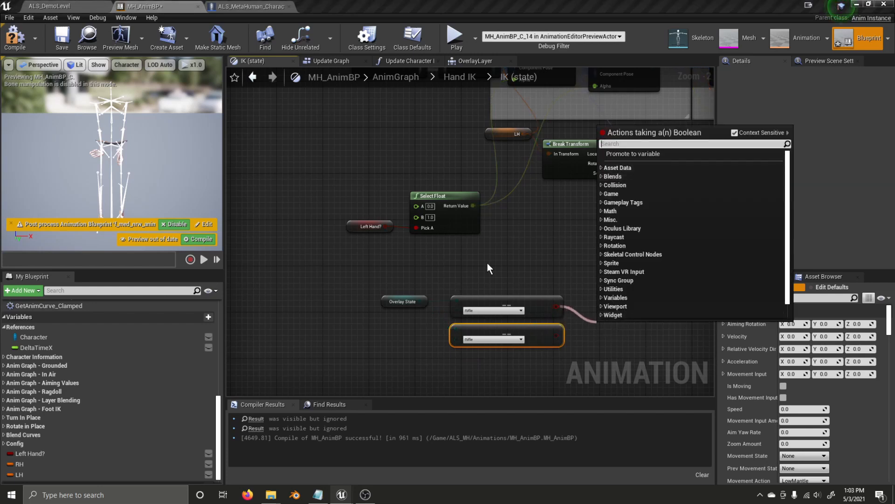
{"action": "type", "text": "or"}
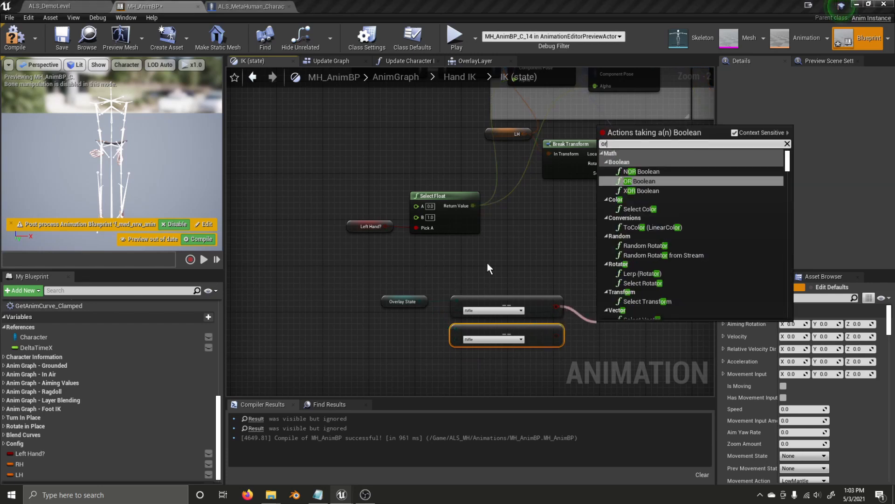
{"action": "key", "text": "Return"}
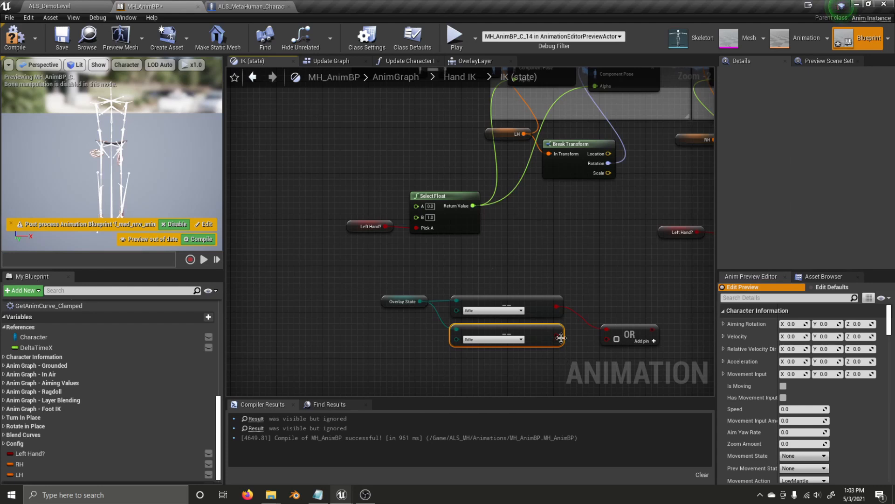
{"action": "left_click_drag", "start_coordinate": [558, 335], "coordinate": [684, 276]}
Connect the OR result to Pick A of a new Select Float node with A 1.0 and B 0.0, placed close beside it
{"action": "key", "text": "Escape"}
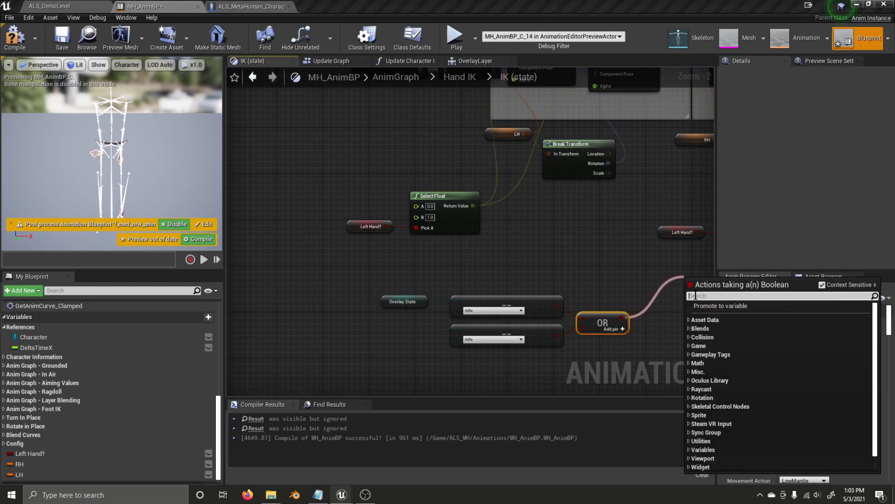
{"action": "type", "text": "select"}
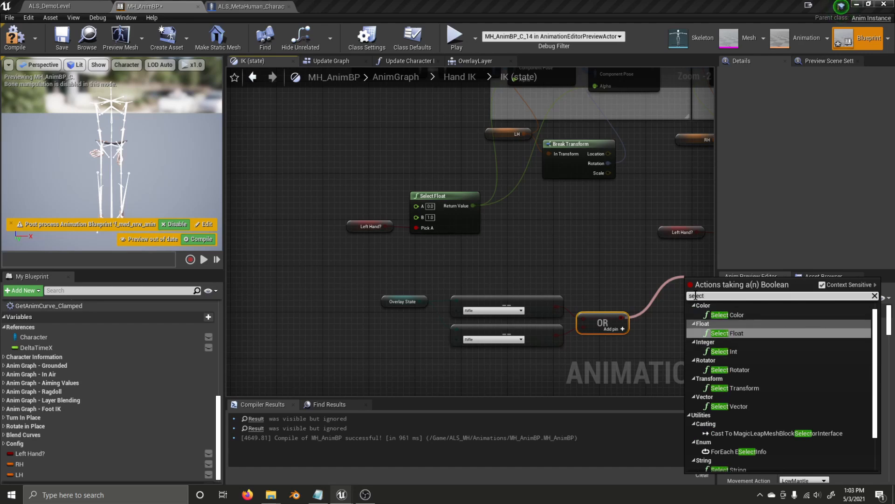
{"action": "left_click", "coordinate": [709, 333]}
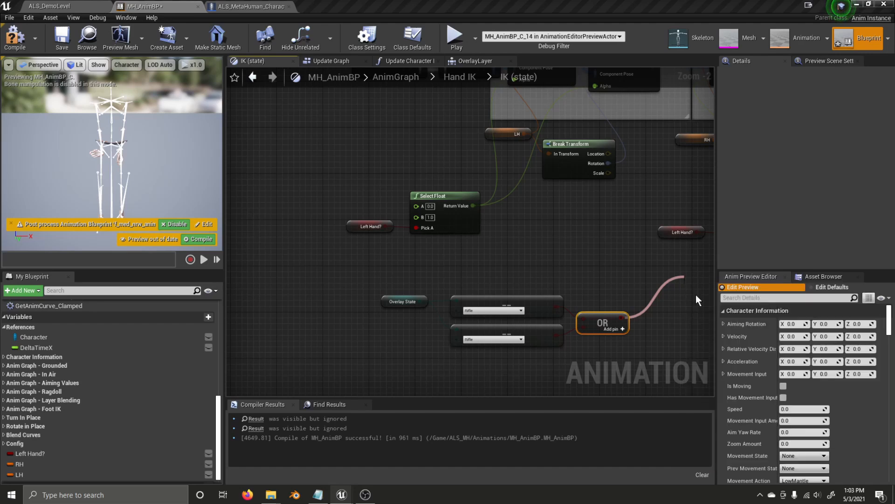
{"action": "right_click_drag", "start_coordinate": [695, 293], "coordinate": [584, 281]}
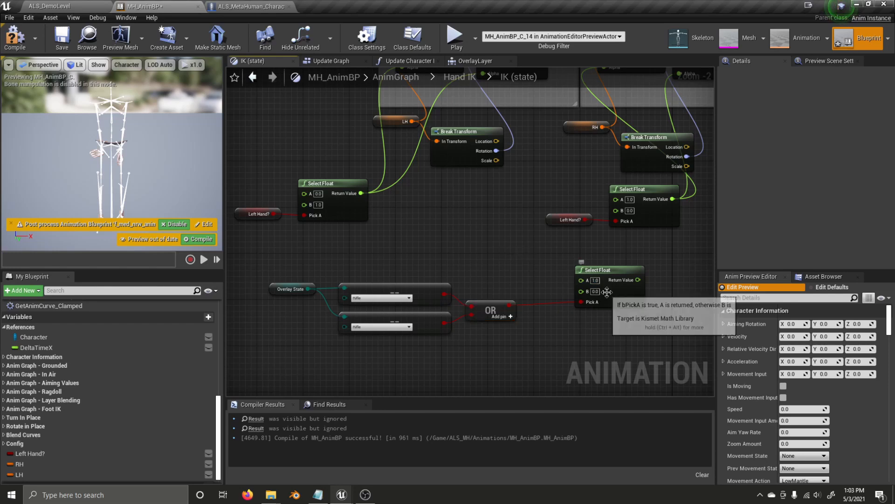
{"action": "left_click_drag", "start_coordinate": [610, 298], "coordinate": [563, 302]}
Move the whole Overlay State, comparison, OR and Select Float chain beneath the Select Float that drives the LH alphas
{"action": "scroll", "coordinate": [578, 325], "scroll_direction": "down", "scroll_amount": 2}
{"action": "right_click_drag", "start_coordinate": [578, 326], "coordinate": [621, 318]}
{"action": "left_click_drag", "start_coordinate": [629, 328], "coordinate": [466, 283]}
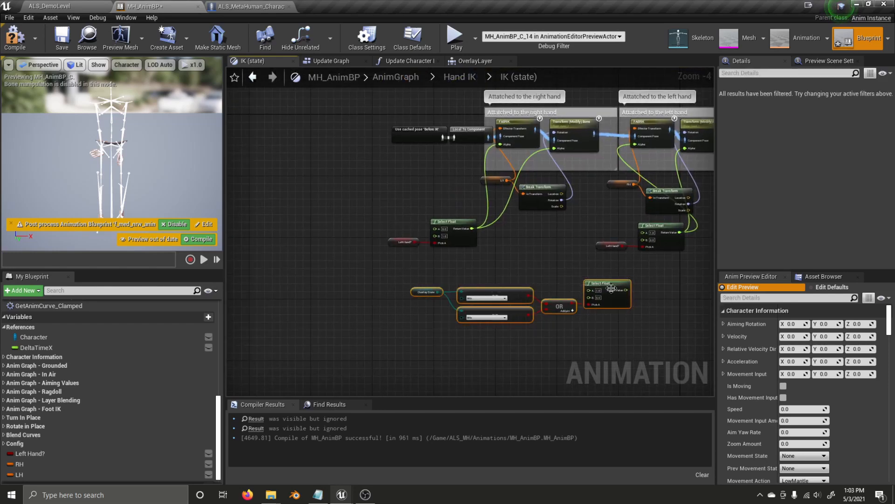
{"action": "left_click_drag", "start_coordinate": [609, 286], "coordinate": [464, 286]}
{"action": "left_click", "coordinate": [487, 294]}
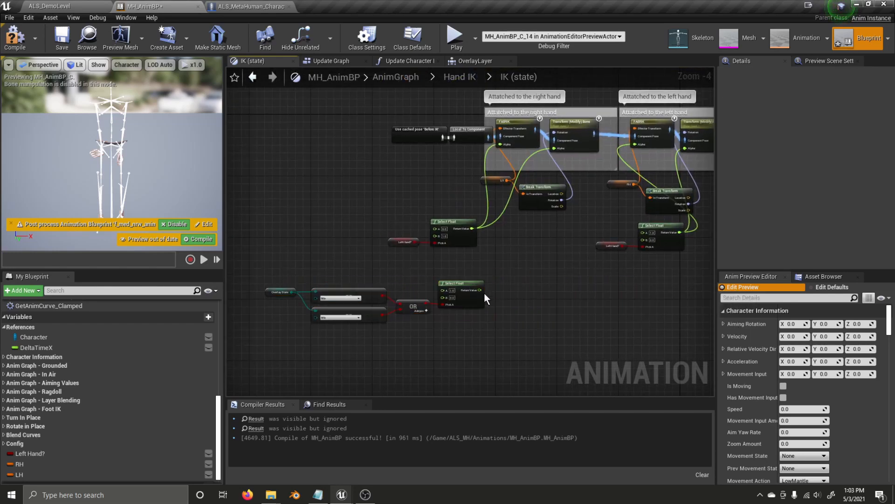
Multiply the two LH-side Select Float outputs with a float * float node and connect the product to both alphas in the right-hand group
{"action": "left_click_drag", "start_coordinate": [472, 229], "coordinate": [512, 250]}
{"action": "type", "text": "multip"}
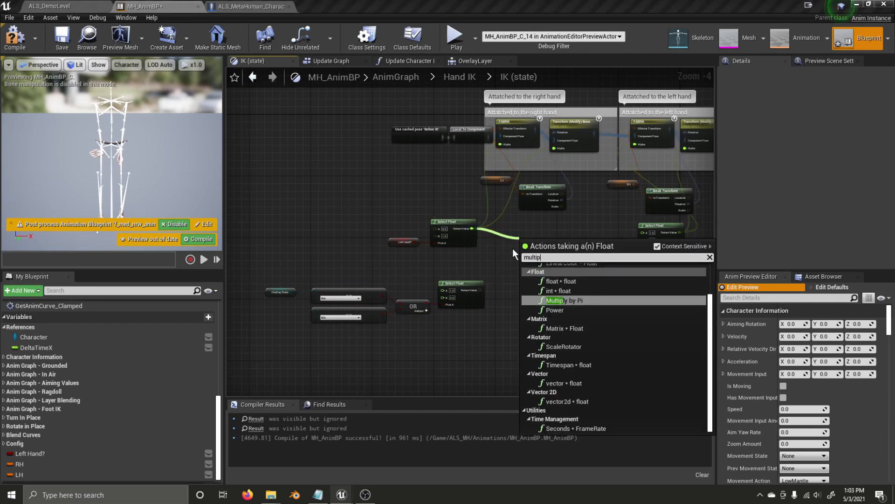
{"action": "key", "text": "Up"}
{"action": "key", "text": "Up"}
{"action": "key", "text": "Return"}
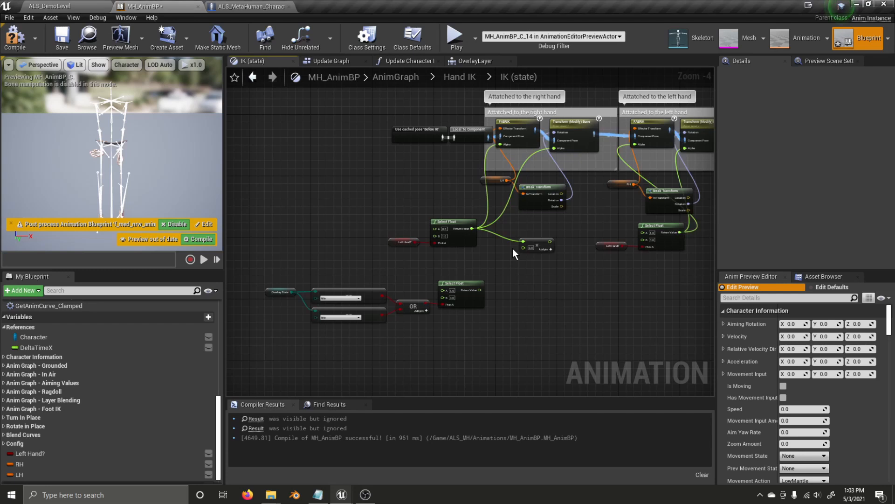
{"action": "left_click_drag", "start_coordinate": [524, 247], "coordinate": [479, 290]}
{"action": "left_click_drag", "start_coordinate": [545, 242], "coordinate": [555, 148]}
Duplicate the Overlay State, comparison, OR, Select Float and multiply nodes below the nodes of the left-hand group
{"action": "left_click_drag", "start_coordinate": [468, 303], "coordinate": [245, 251]}
{"action": "right_click_drag", "start_coordinate": [516, 335], "coordinate": [442, 326]}
{"action": "key", "text": "ctrl+v"}
{"action": "right_click_drag", "start_coordinate": [620, 292], "coordinate": [543, 280]}
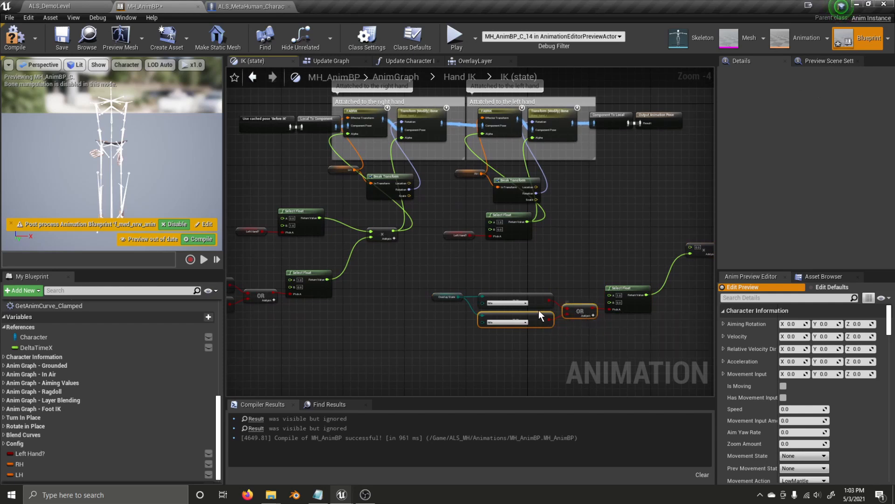
Remove the copied OR and second comparison, wire the remaining comparison straight to Pick A, and set it to Bow
{"action": "key", "text": "Delete"}
{"action": "left_click_drag", "start_coordinate": [549, 300], "coordinate": [609, 310]}
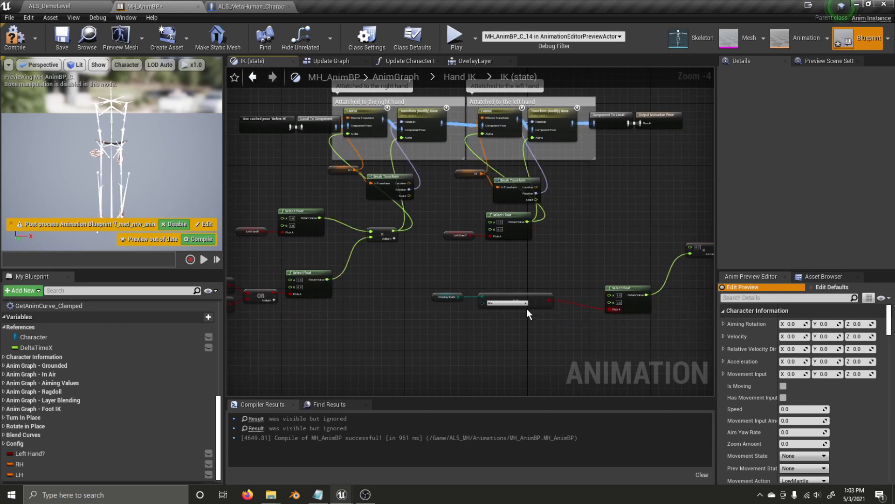
{"action": "left_click", "coordinate": [518, 303]}
{"action": "left_click", "coordinate": [496, 358]}
Feed the RH-side Select Float into the copied multiply node and connect its product to both alphas in the left-hand group
{"action": "left_click_drag", "start_coordinate": [695, 248], "coordinate": [527, 221]}
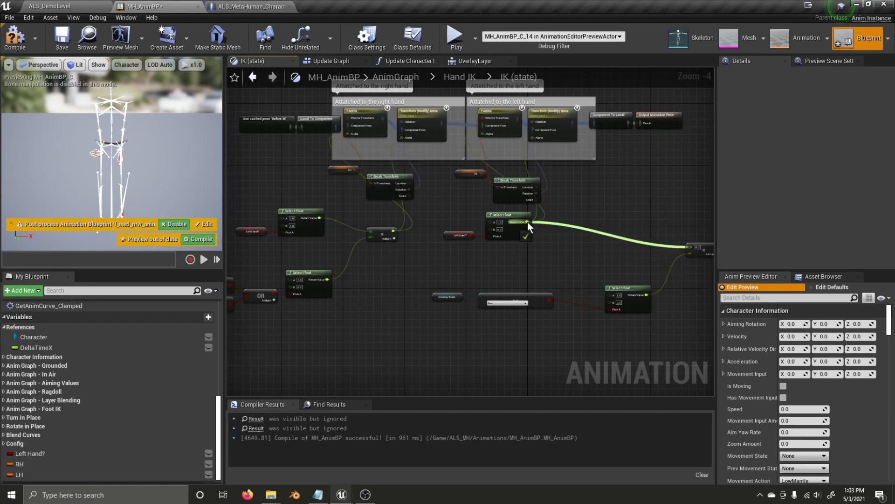
{"action": "right_click_drag", "start_coordinate": [527, 222], "coordinate": [499, 237]}
{"action": "left_click_drag", "start_coordinate": [643, 251], "coordinate": [466, 142]}
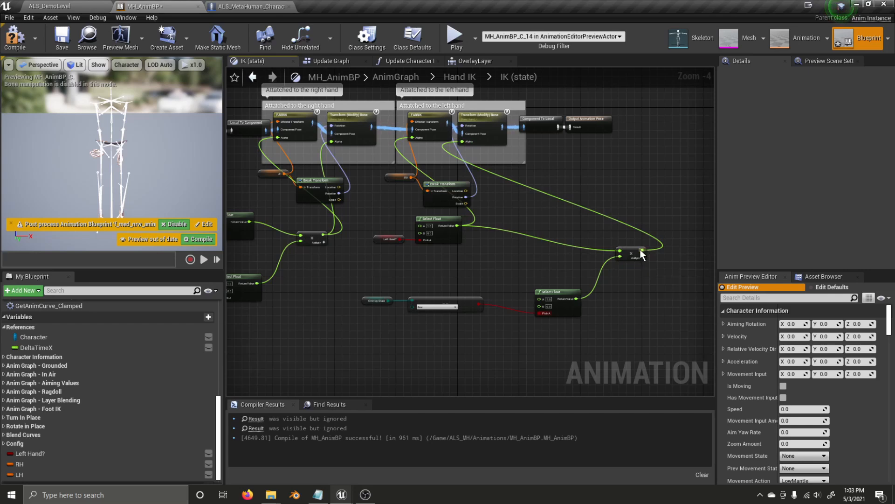
{"action": "left_click_drag", "start_coordinate": [642, 254], "coordinate": [417, 136]}
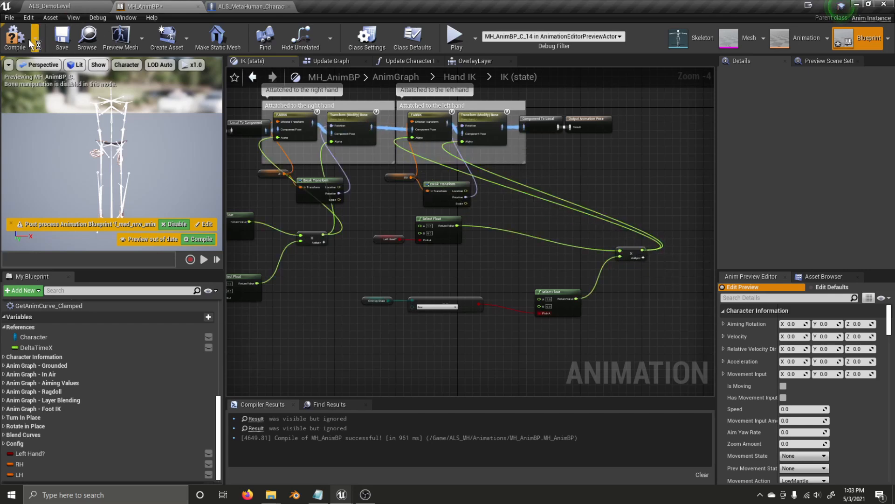
Play-test ALS_DemoLevel with the Rifle overlay state, checking the MetaHuman's hand placement while aiming, and stop the session
{"action": "left_click", "coordinate": [49, 6]}
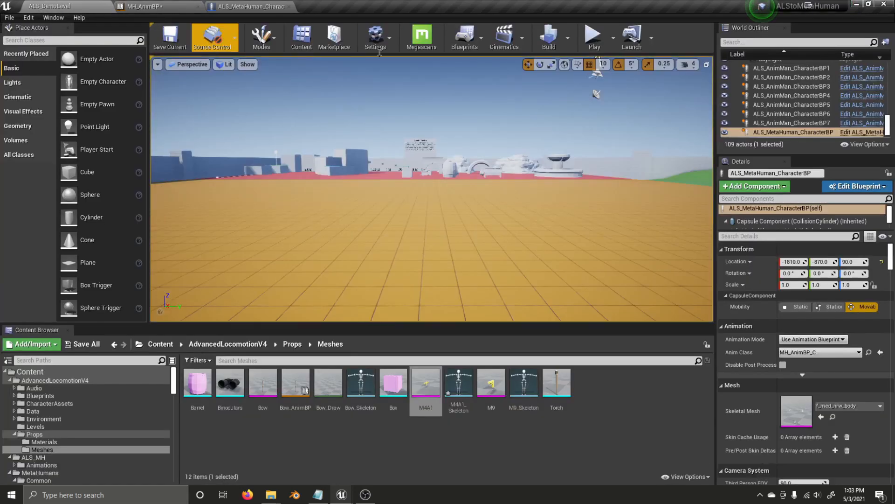
{"action": "left_click", "coordinate": [590, 35]}
{"action": "left_click", "coordinate": [536, 144]}
{"action": "key", "text": "q"}
{"action": "scroll", "coordinate": [536, 144], "scroll_direction": "down", "scroll_amount": 5}
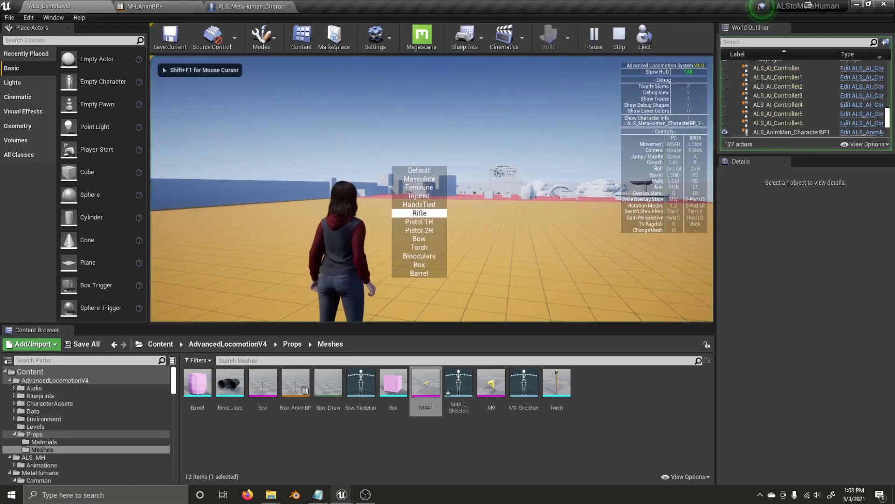
{"action": "right_click", "coordinate": [536, 144]}
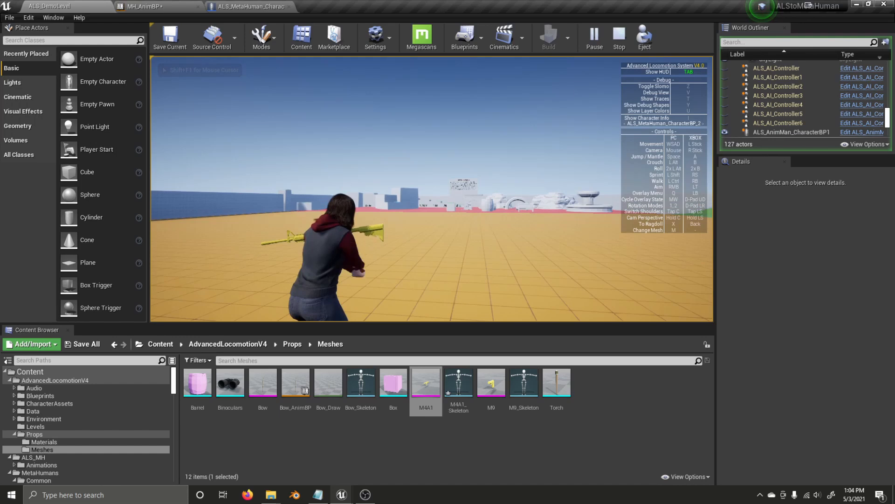
{"action": "key", "text": "v"}
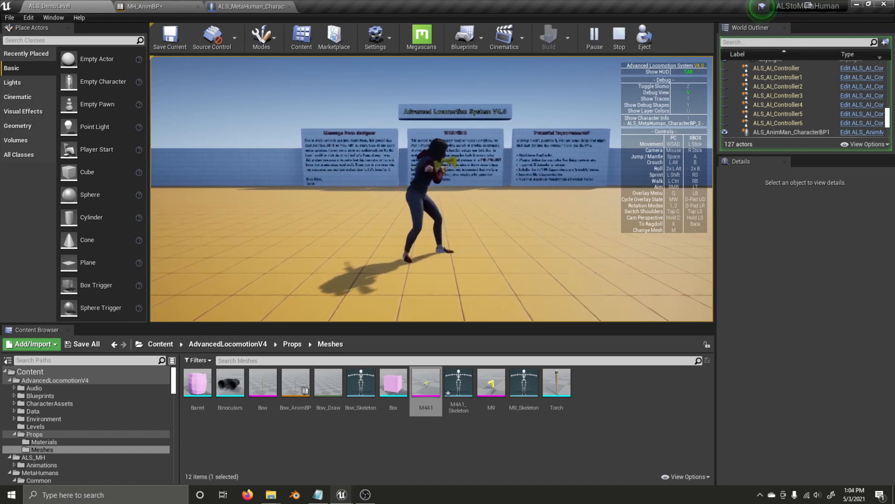
{"action": "key", "text": "a"}
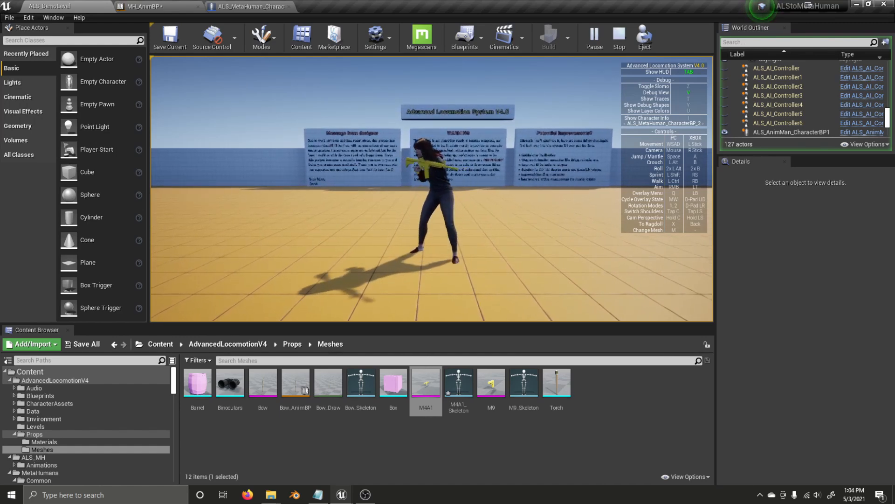
{"action": "key", "text": "Escape"}
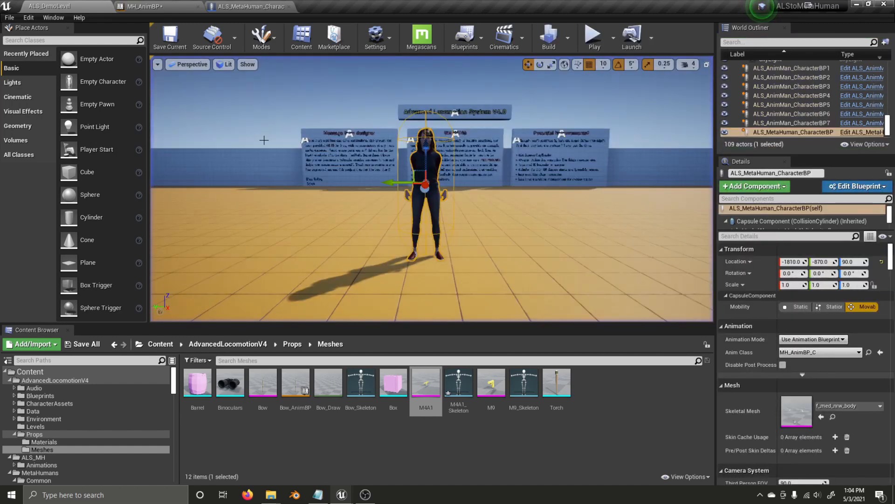
Examine the Left Hand? and Overlay State nodes that drive the hand alphas in the IK state of MH_AnimBP
{"action": "left_click", "coordinate": [148, 6]}
{"action": "right_click_drag", "start_coordinate": [390, 208], "coordinate": [473, 217]}
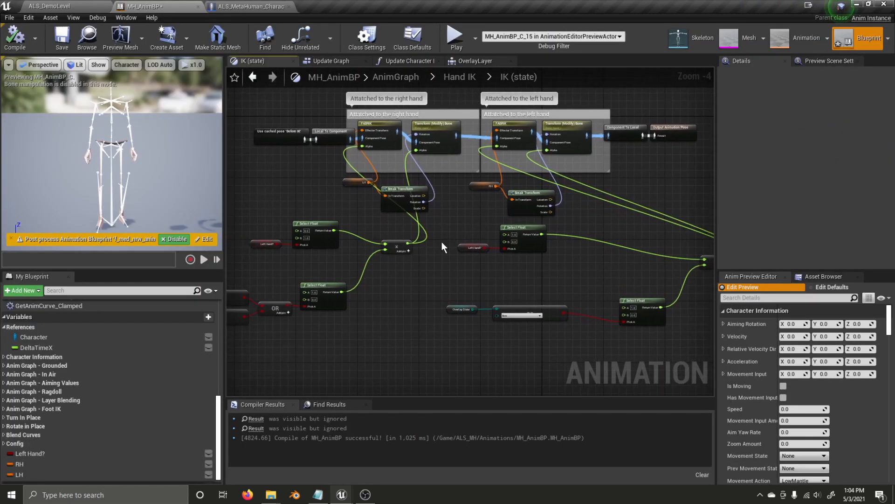
{"action": "scroll", "coordinate": [441, 241], "scroll_direction": "up", "scroll_amount": 4}
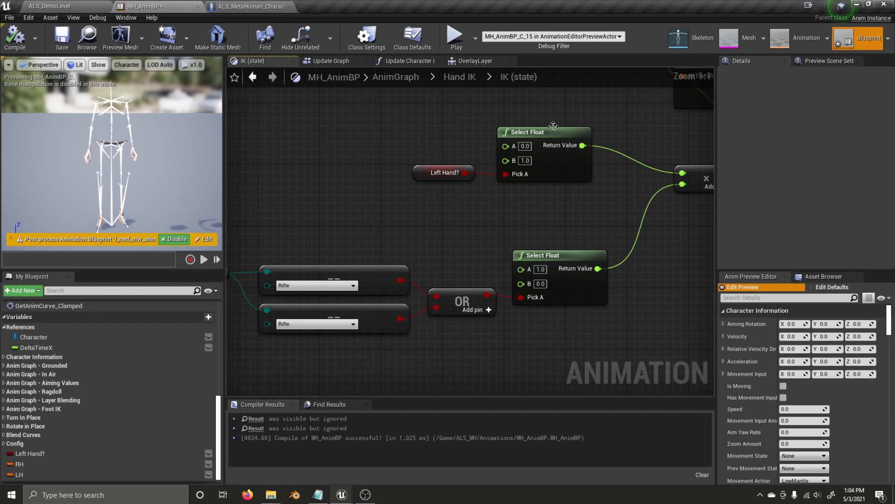
{"action": "scroll", "coordinate": [564, 257], "scroll_direction": "down", "scroll_amount": 3}
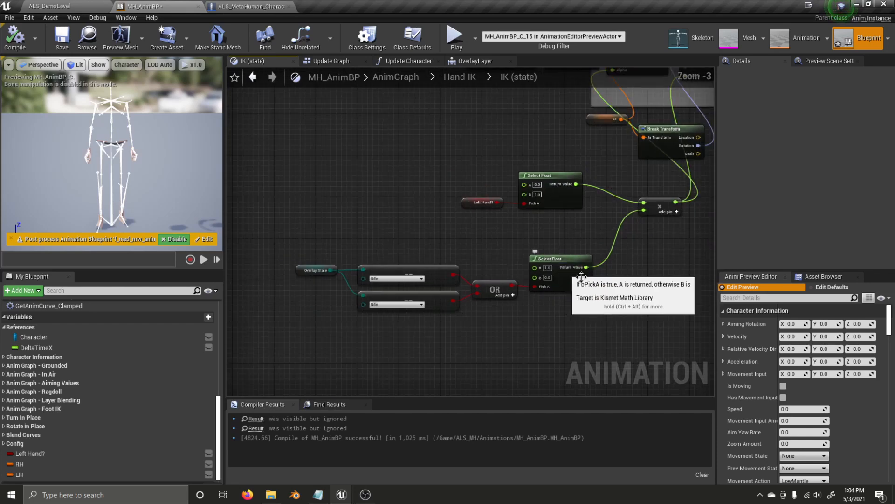
{"action": "right_click_drag", "start_coordinate": [438, 260], "coordinate": [453, 286]}
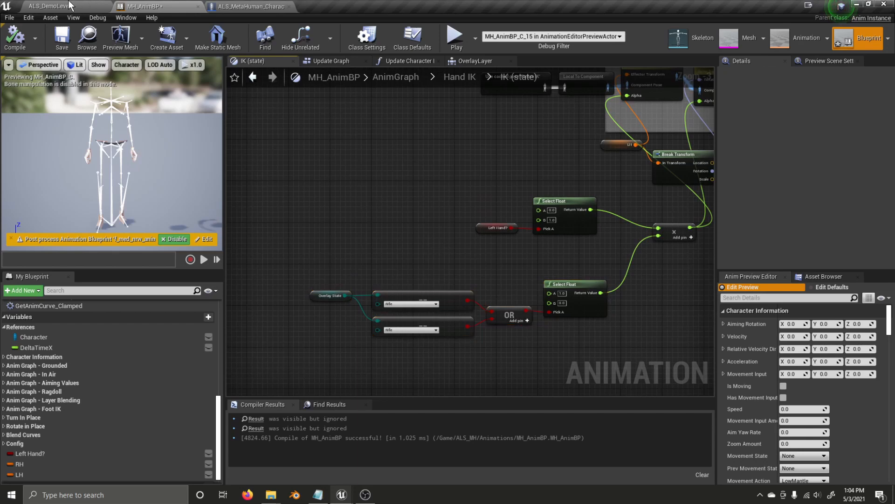
{"action": "right_click_drag", "start_coordinate": [412, 272], "coordinate": [376, 265]}
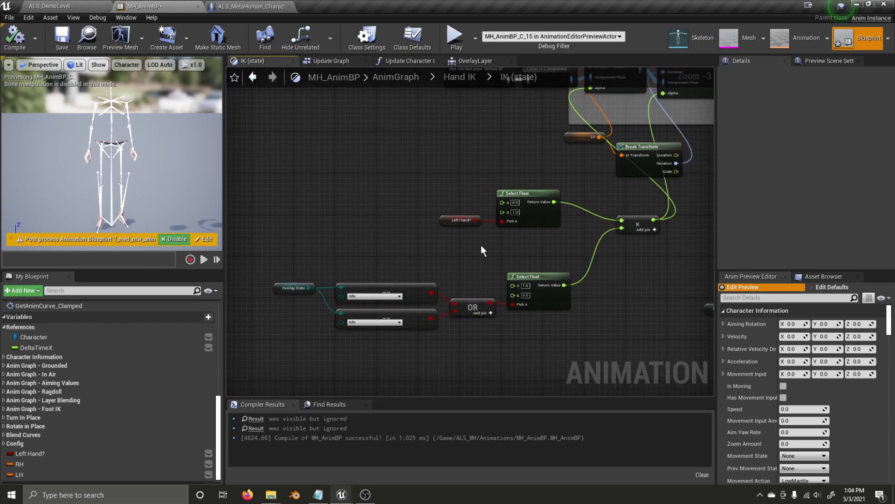
{"action": "scroll", "coordinate": [557, 236], "scroll_direction": "up", "scroll_amount": 1}
{"action": "scroll", "coordinate": [558, 236], "scroll_direction": "up", "scroll_amount": 1}
{"action": "right_click_drag", "start_coordinate": [558, 236], "coordinate": [475, 232]}
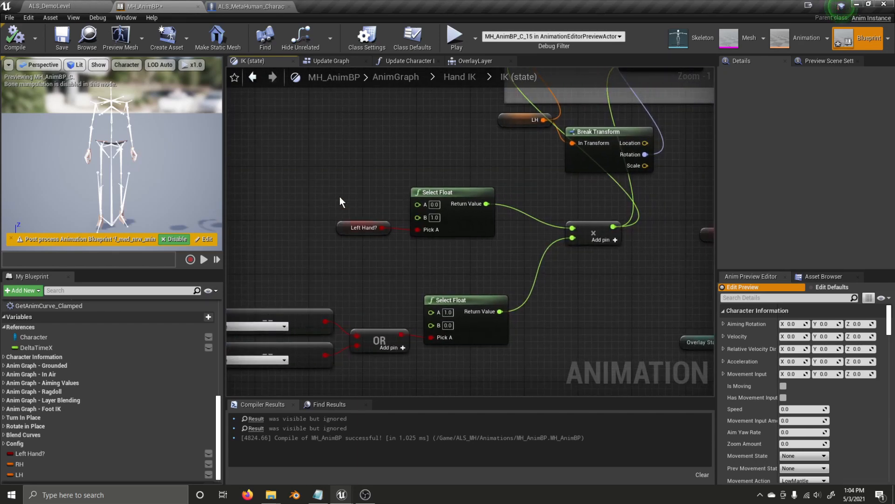
{"action": "left_click_drag", "start_coordinate": [429, 247], "coordinate": [433, 249]}
{"action": "left_click", "coordinate": [532, 243]}
{"action": "right_click_drag", "start_coordinate": [542, 243], "coordinate": [401, 269]}
{"action": "right_click_drag", "start_coordinate": [517, 175], "coordinate": [538, 307]}
Examine the socket names and bone names on the Get Socket Transform and Transform to Bone Space nodes in Update Character Info
{"action": "left_click", "coordinate": [481, 57]}
{"action": "left_click", "coordinate": [427, 59]}
{"action": "right_click_drag", "start_coordinate": [304, 206], "coordinate": [377, 210]}
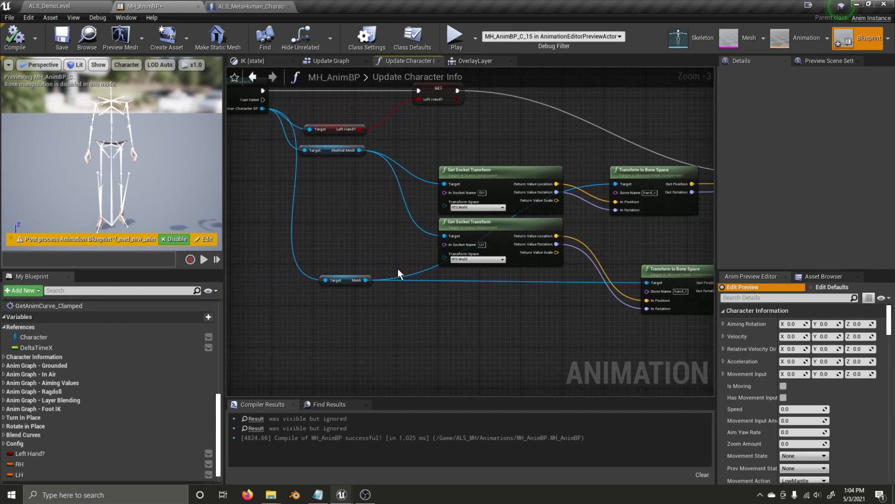
{"action": "right_click_drag", "start_coordinate": [367, 275], "coordinate": [431, 229]}
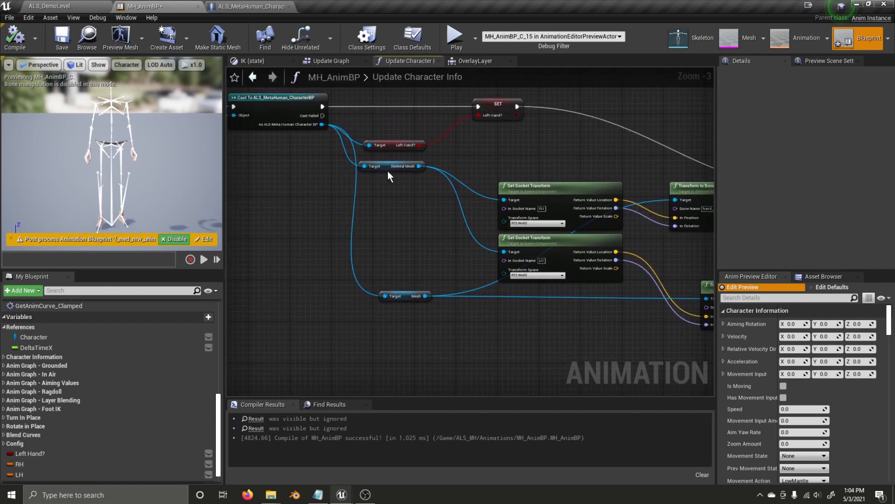
{"action": "right_click_drag", "start_coordinate": [382, 164], "coordinate": [332, 140]}
{"action": "right_click_drag", "start_coordinate": [396, 176], "coordinate": [322, 198]}
{"action": "right_click_drag", "start_coordinate": [294, 150], "coordinate": [303, 198]}
{"action": "left_click", "coordinate": [329, 153]}
{"action": "left_click", "coordinate": [354, 183]}
{"action": "right_click_drag", "start_coordinate": [377, 165], "coordinate": [341, 147]}
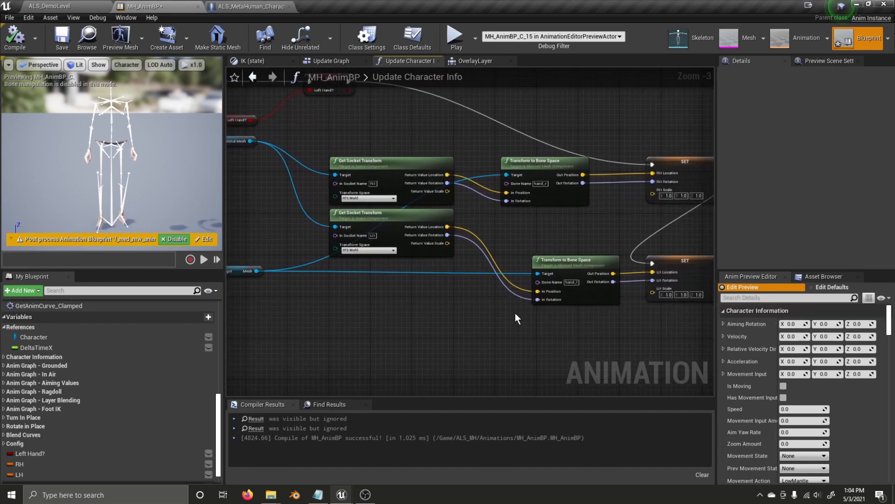
{"action": "right_click_drag", "start_coordinate": [469, 259], "coordinate": [535, 270]}
{"action": "left_click", "coordinate": [445, 186]}
{"action": "right_click_drag", "start_coordinate": [446, 187], "coordinate": [474, 160]}
{"action": "left_click", "coordinate": [472, 166]}
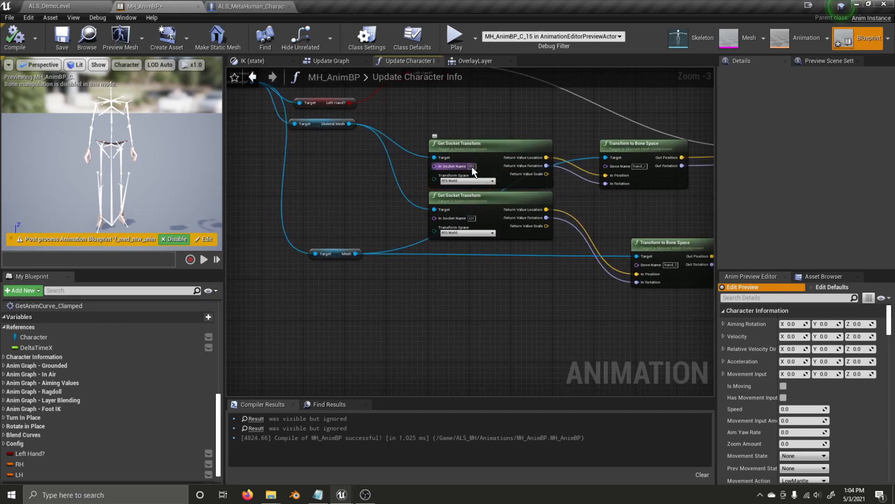
{"action": "right_click_drag", "start_coordinate": [544, 135], "coordinate": [405, 135]}
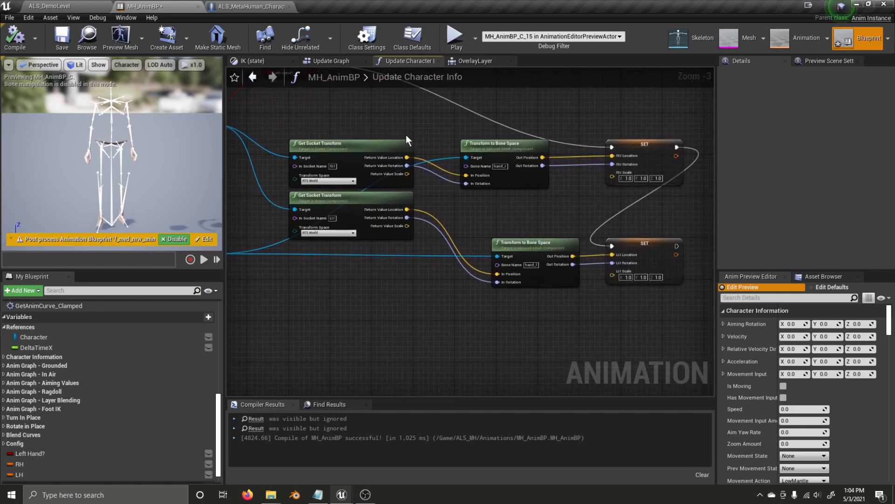
Set the RH-side Transform to Bone Space node's bone name to hand_l and the LH-side one to hand_r, and compile and save the blueprint
{"action": "left_click", "coordinate": [489, 143]}
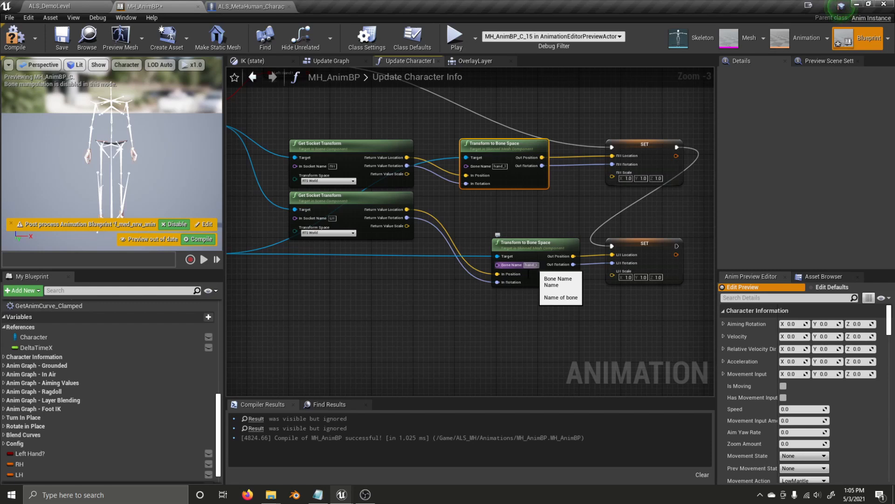
{"action": "left_click", "coordinate": [449, 243]}
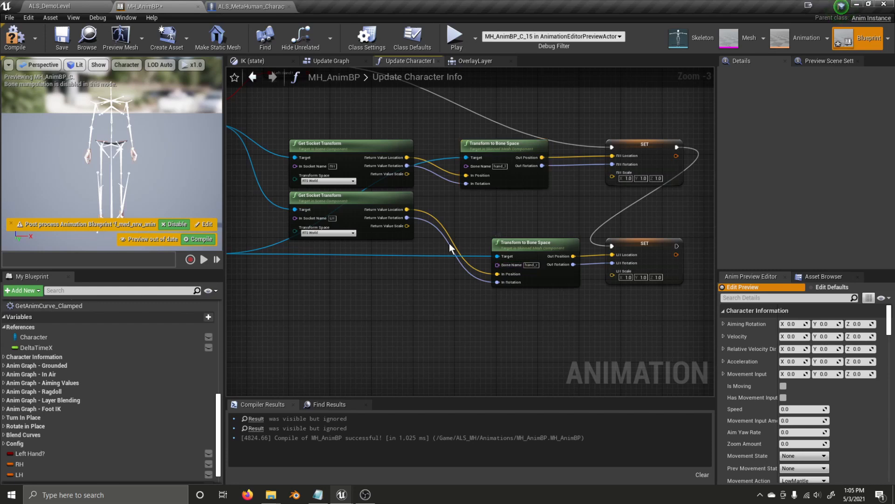
{"action": "left_click", "coordinate": [58, 37]}
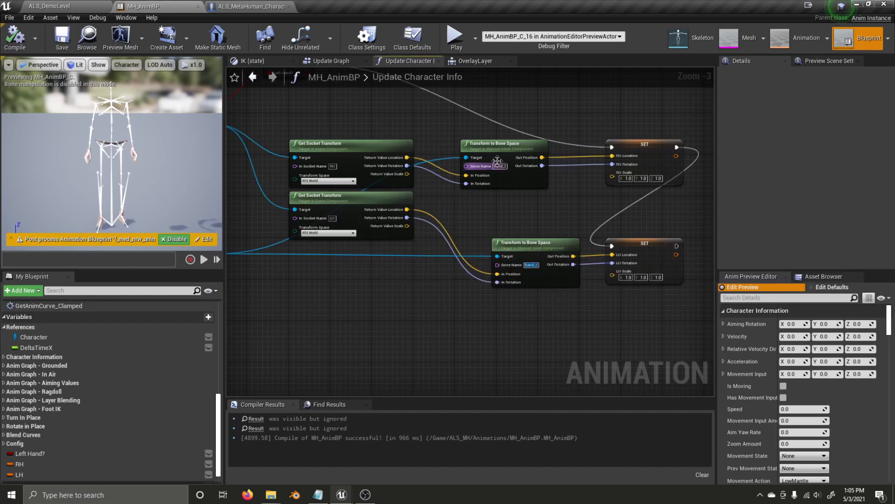
Play-test ALS_DemoLevel with the Rifle overlay and debug view on, checking the hand placement from several directions, and stop the session
{"action": "left_click", "coordinate": [49, 6]}
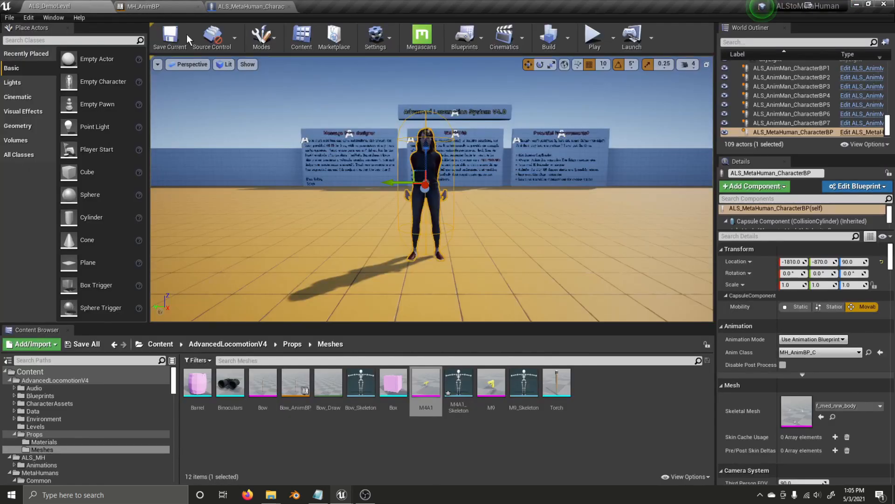
{"action": "left_click", "coordinate": [594, 37]}
{"action": "key", "text": "q"}
{"action": "scroll", "coordinate": [432, 189], "scroll_direction": "down", "scroll_amount": 5}
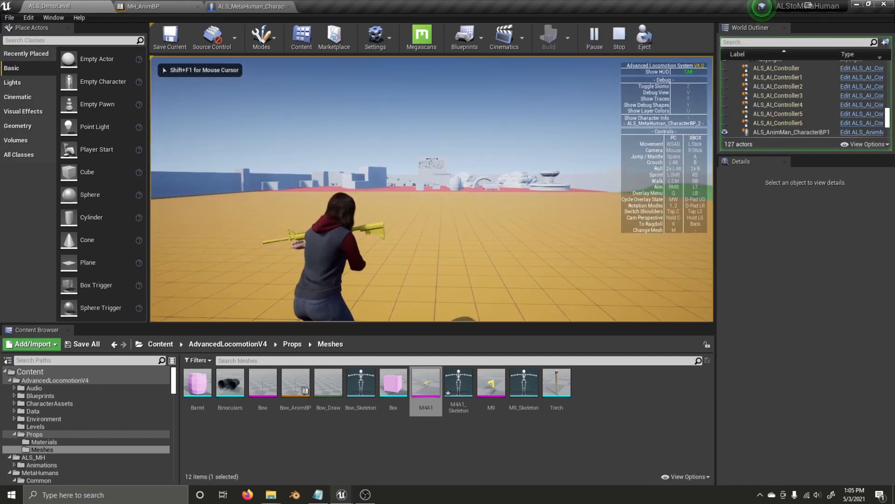
{"action": "key", "text": "v"}
{"action": "key", "text": "a"}
{"action": "key", "text": "s"}
{"action": "key", "text": "s"}
{"action": "key", "text": "a"}
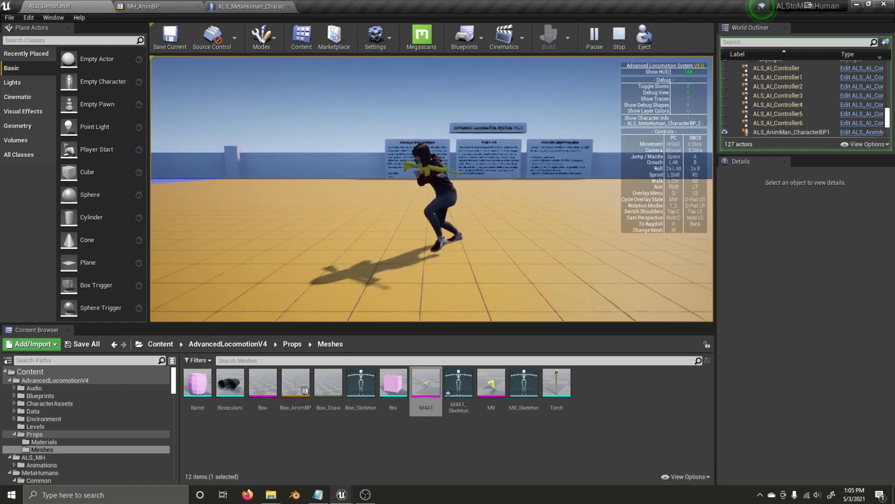
{"action": "key", "text": "s"}
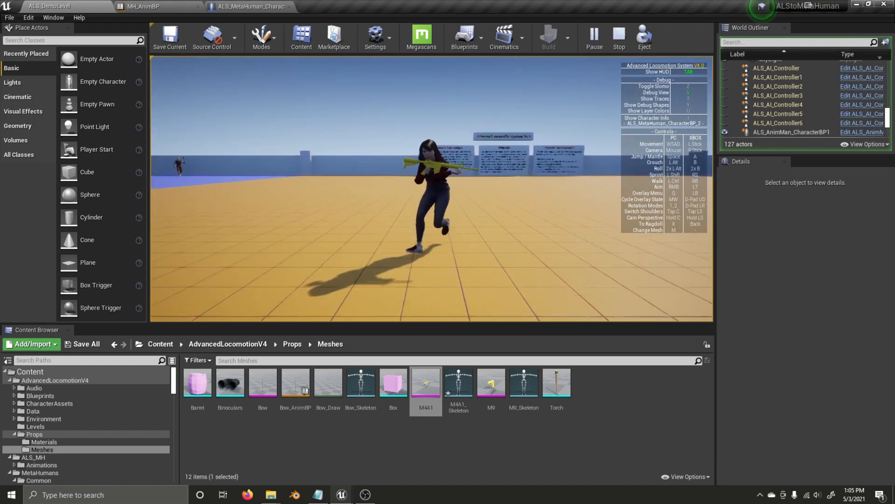
{"action": "key", "text": "a"}
{"action": "key", "text": "w"}
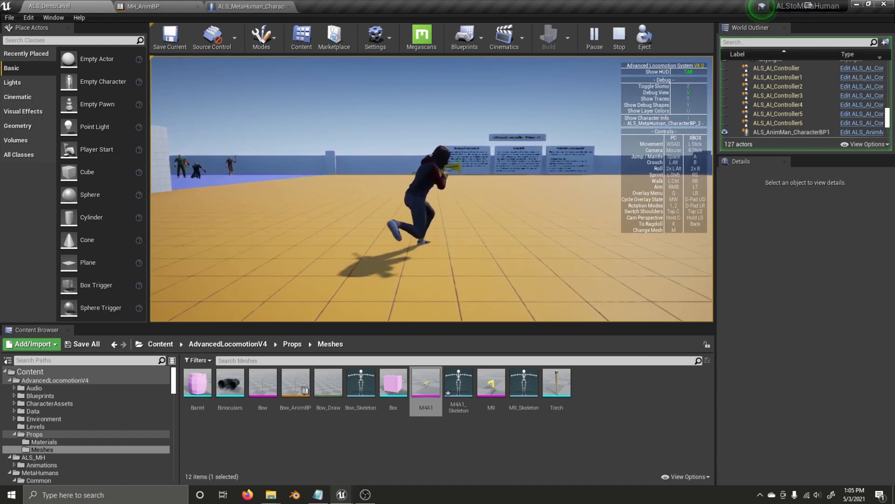
{"action": "key", "text": "Escape"}
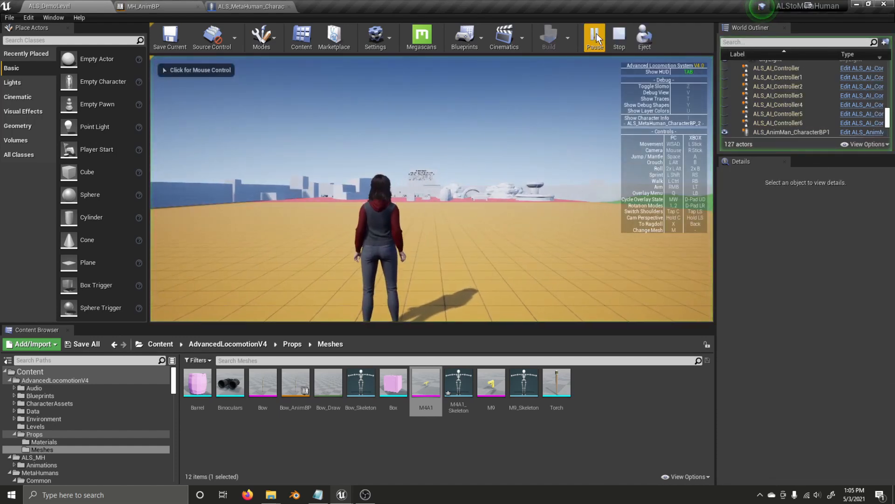
Possess the MetaHuman in a new play session, switch to the Rifle overlay, and check the grip while running and aiming
{"action": "left_click", "coordinate": [644, 35]}
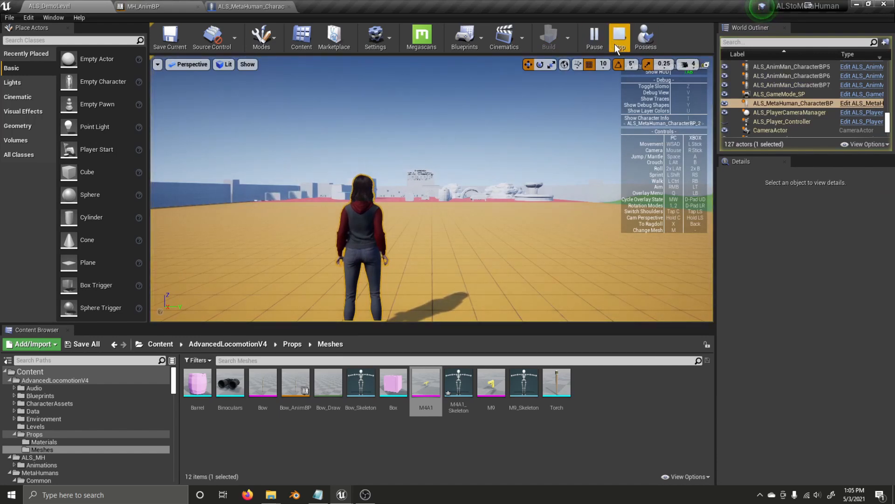
{"action": "left_click", "coordinate": [645, 35]}
{"action": "key", "text": "q"}
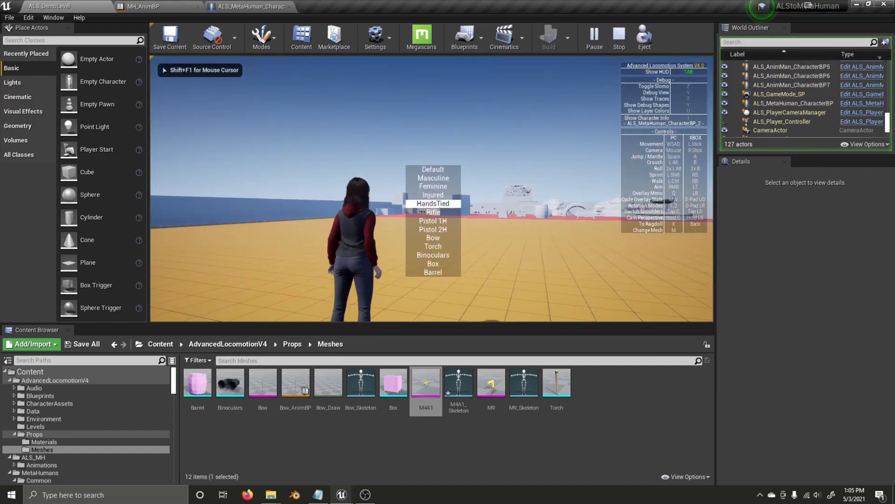
{"action": "scroll", "coordinate": [432, 189], "scroll_direction": "down", "scroll_amount": 1}
{"action": "right_click", "coordinate": [432, 189]}
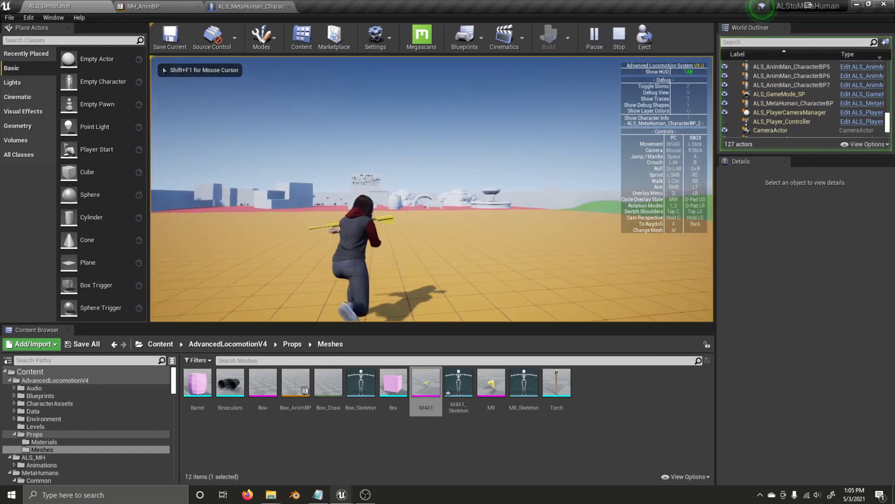
{"action": "key", "text": "s"}
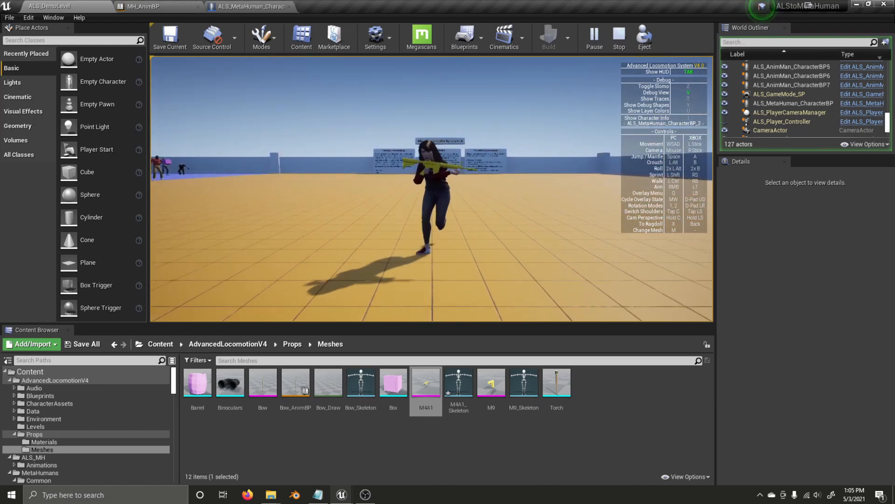
{"action": "key", "text": "q"}
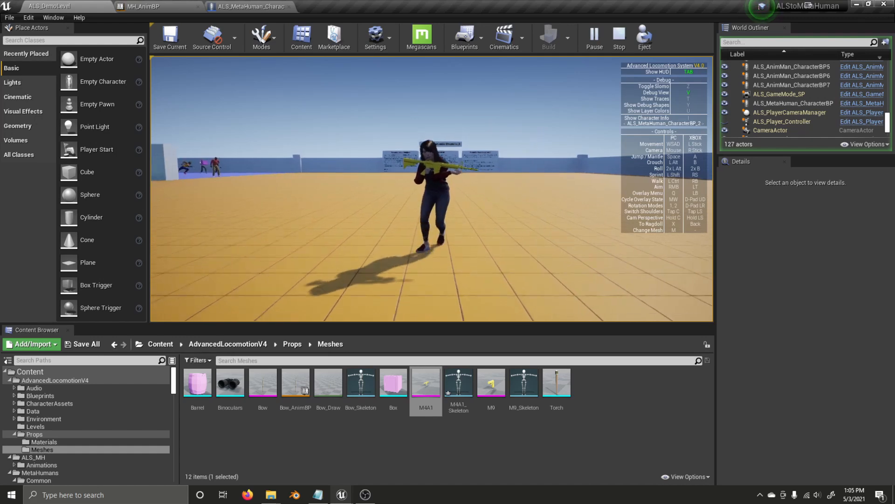
{"action": "key", "text": "a"}
{"action": "key", "text": "s"}
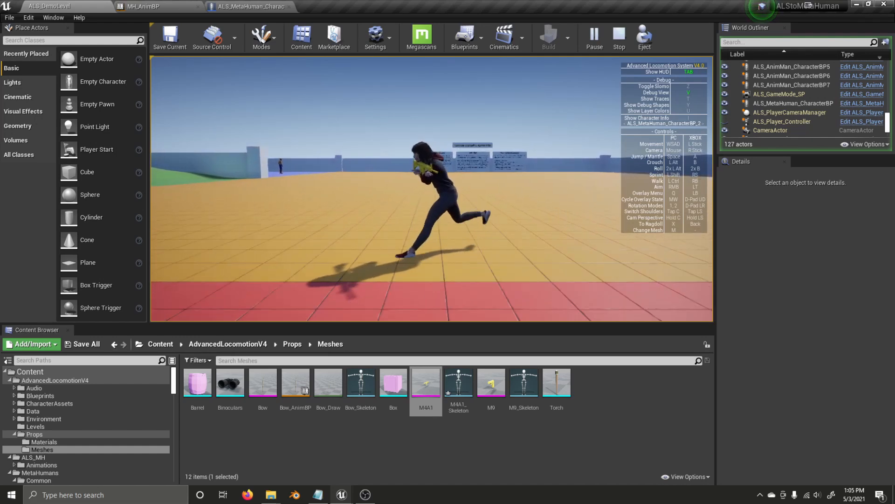
{"action": "key", "text": "w"}
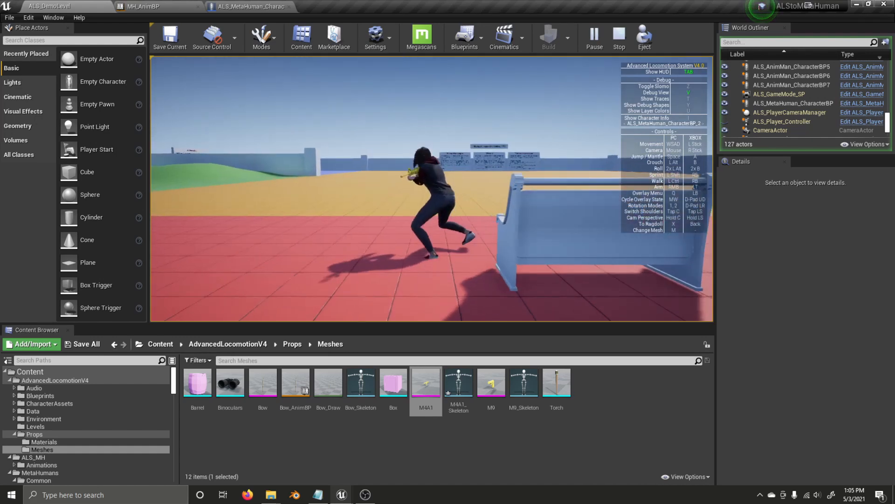
{"action": "key", "text": "d"}
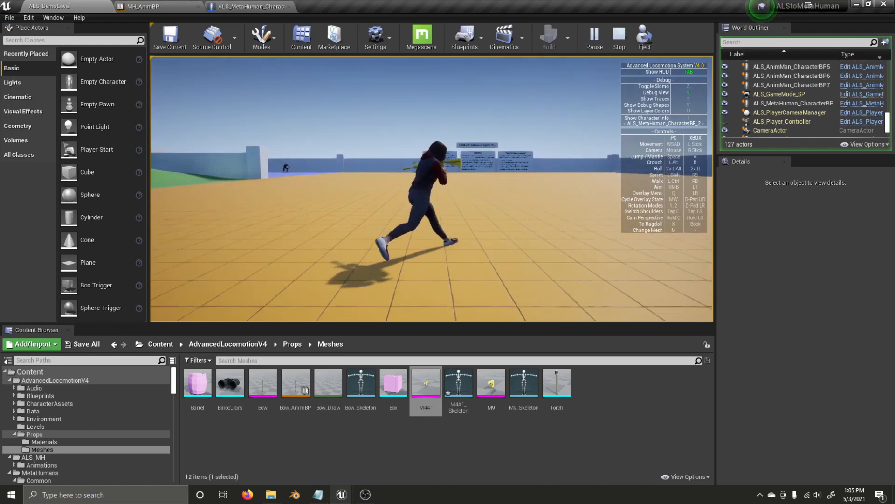
Eject from the running character and move the free camera closer to examine the hands on the rifle
{"action": "key", "text": "F8"}
{"action": "key", "text": "w"}
{"action": "mouse_move", "coordinate": [703, 170]}
{"action": "right_mouse_down"}
{"action": "mouse_move", "coordinate": [703, 88]}
{"action": "mouse_move", "coordinate": [703, 152]}
{"action": "mouse_move", "coordinate": [707, 145]}
{"action": "mouse_move", "coordinate": [696, 169]}
{"action": "right_mouse_up"}
{"action": "key", "text": "w"}
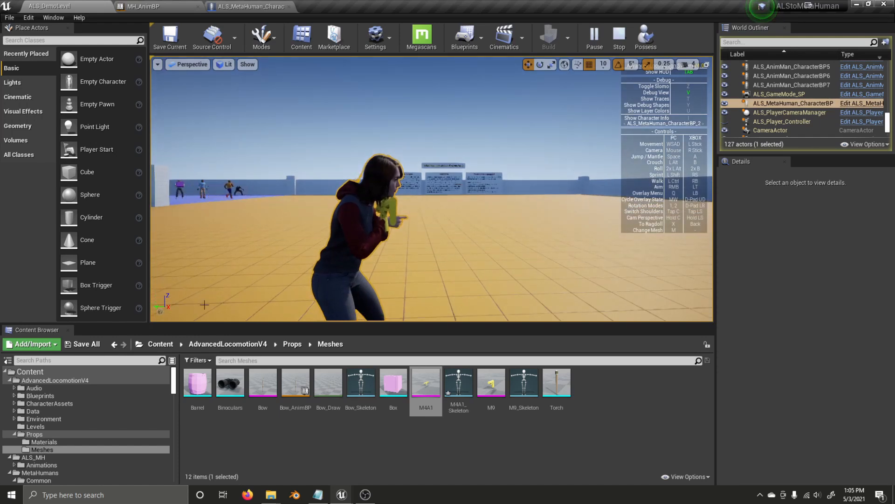
Browse the project content to the MetaHumans/Common/Female/Medium/NormalWeight/Body folder
{"action": "left_click", "coordinate": [167, 345]}
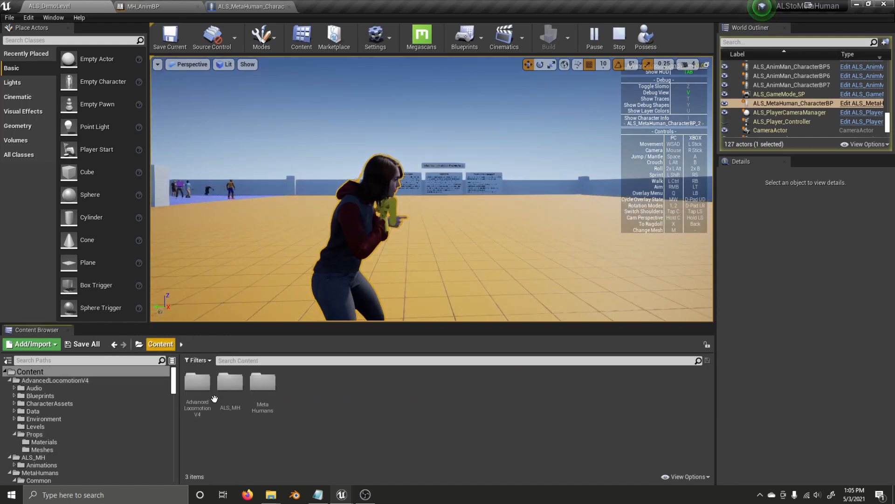
{"action": "left_click", "coordinate": [265, 388]}
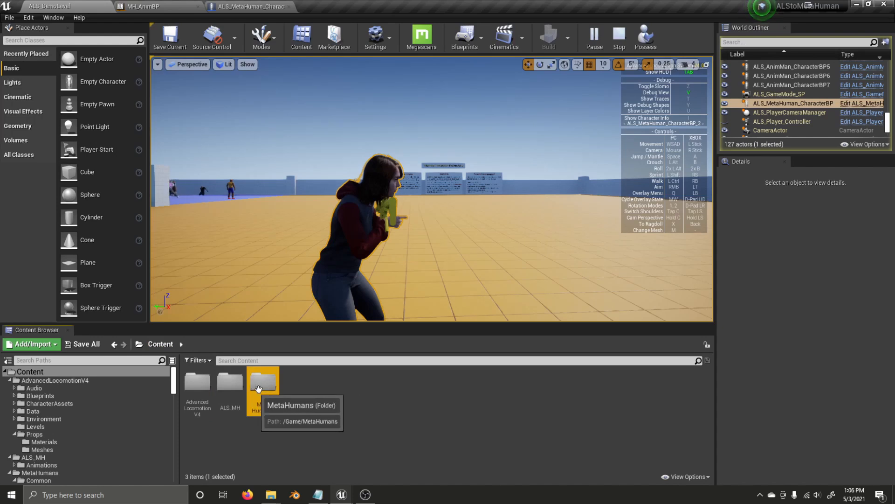
{"action": "double_click", "coordinate": [265, 388]}
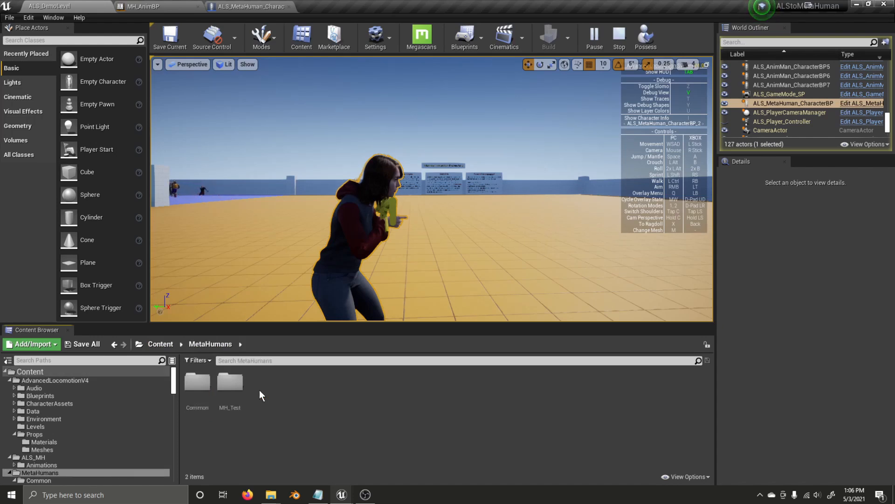
{"action": "left_click", "coordinate": [201, 394]}
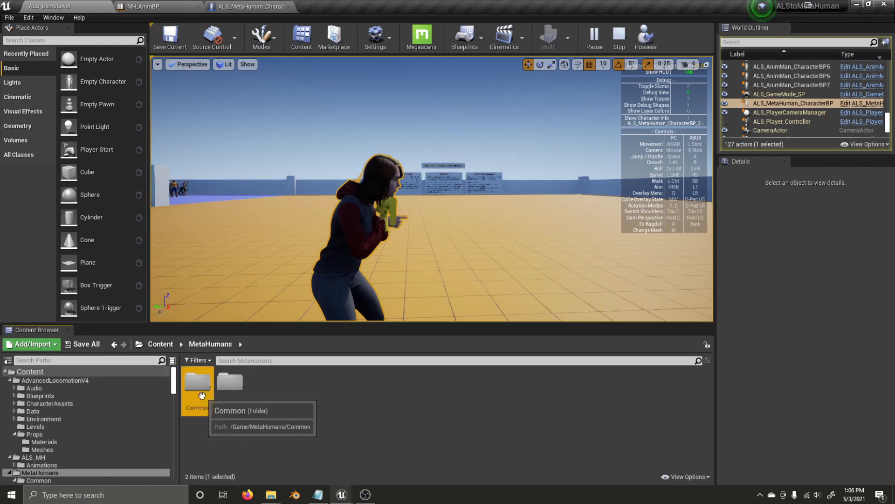
{"action": "double_click", "coordinate": [202, 394]}
{"action": "left_click", "coordinate": [297, 394]}
{"action": "double_click", "coordinate": [296, 394]}
{"action": "double_click", "coordinate": [208, 394]}
{"action": "left_click", "coordinate": [210, 396]}
{"action": "double_click", "coordinate": [210, 395]}
{"action": "double_click", "coordinate": [210, 395]}
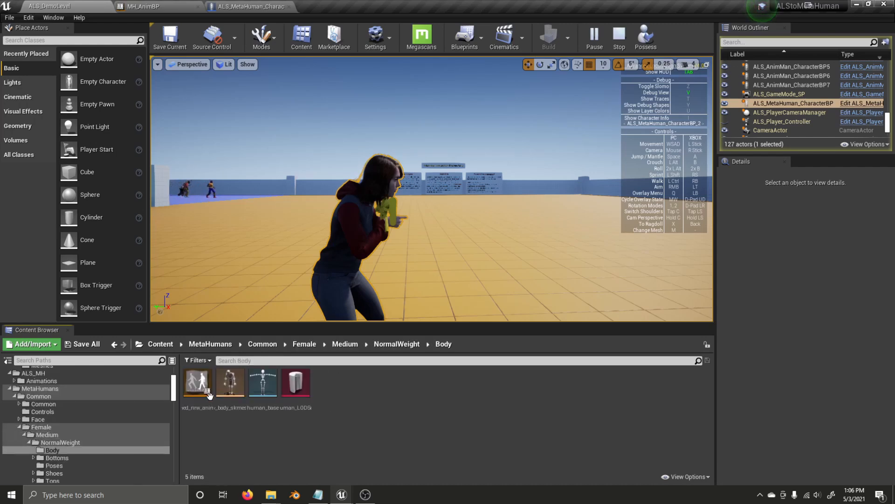
Open the metahuman_base_skel skeleton and undock its editor into a separate window
{"action": "left_click", "coordinate": [259, 393]}
{"action": "double_click", "coordinate": [259, 393]}
{"action": "left_click_drag", "start_coordinate": [325, 6], "coordinate": [341, 140]}
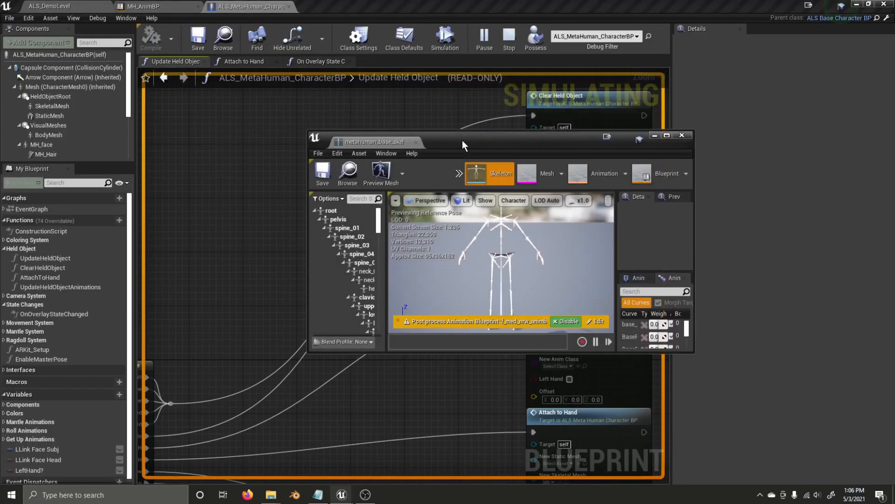
Bring up the demo level behind the skeleton window and search the skeleton tree for "object" and "socket"
{"action": "left_click", "coordinate": [107, 6]}
{"action": "left_click", "coordinate": [356, 200]}
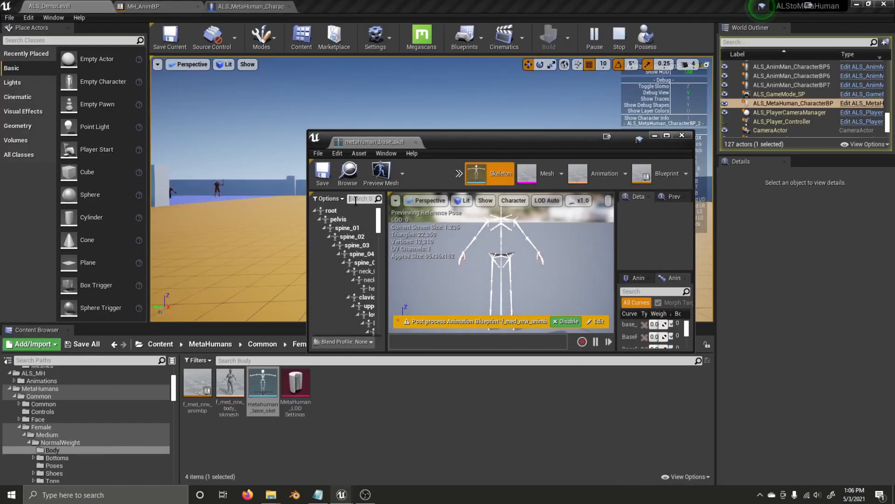
{"action": "type", "text": "object"}
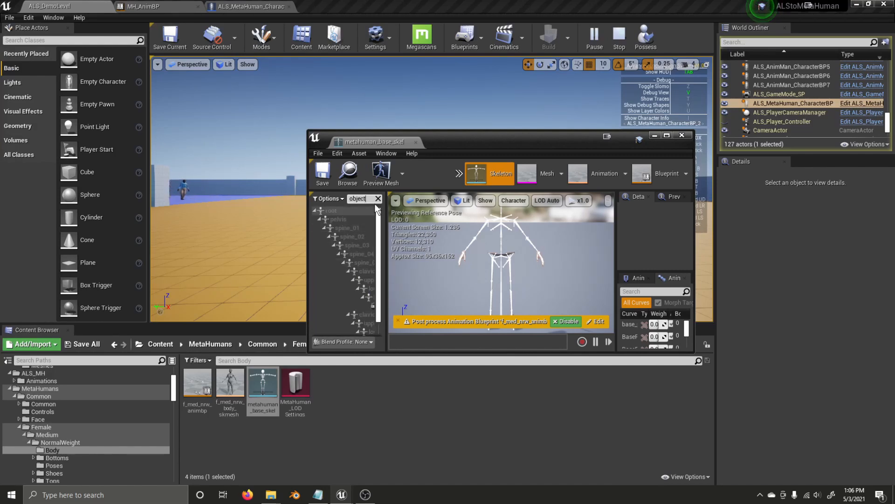
{"action": "left_click", "coordinate": [377, 199]}
{"action": "type", "text": "socket"}
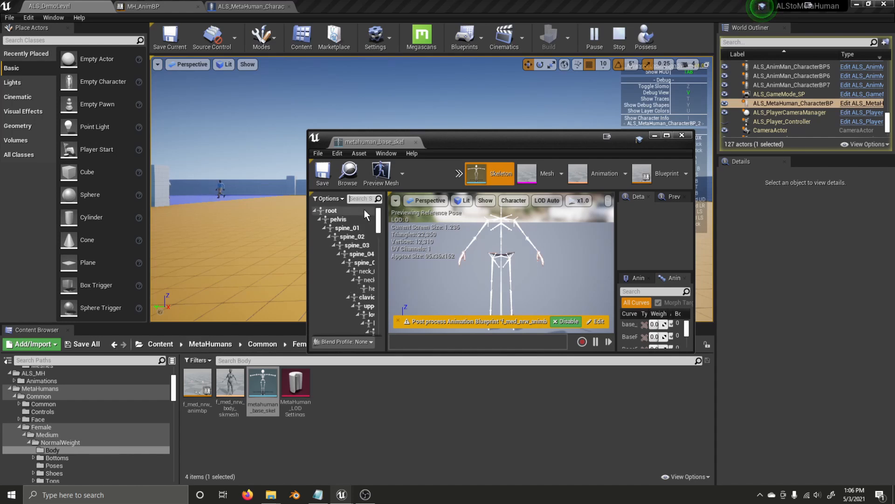
{"action": "key", "text": "BackSpace"}
{"action": "key", "text": "BackSpace"}
{"action": "key", "text": "BackSpace"}
{"action": "key", "text": "BackSpace"}
{"action": "key", "text": "BackSpace"}
{"action": "key", "text": "BackSpace"}
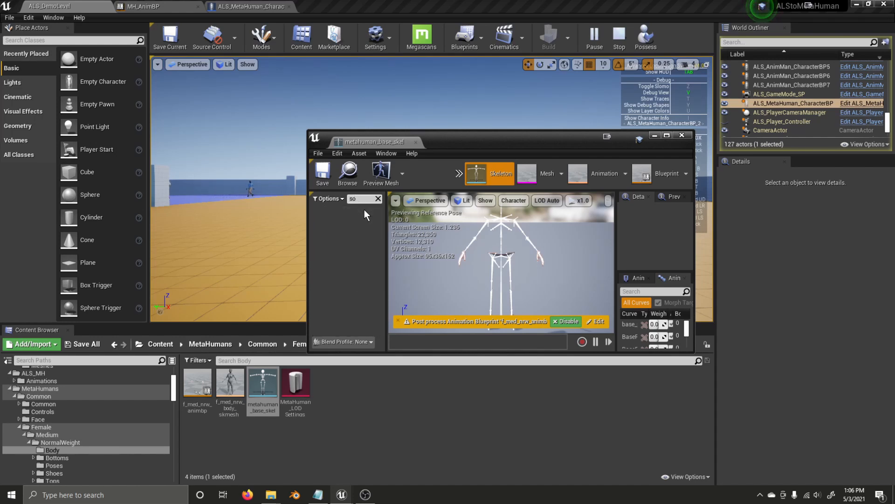
{"action": "type", "text": "object"}
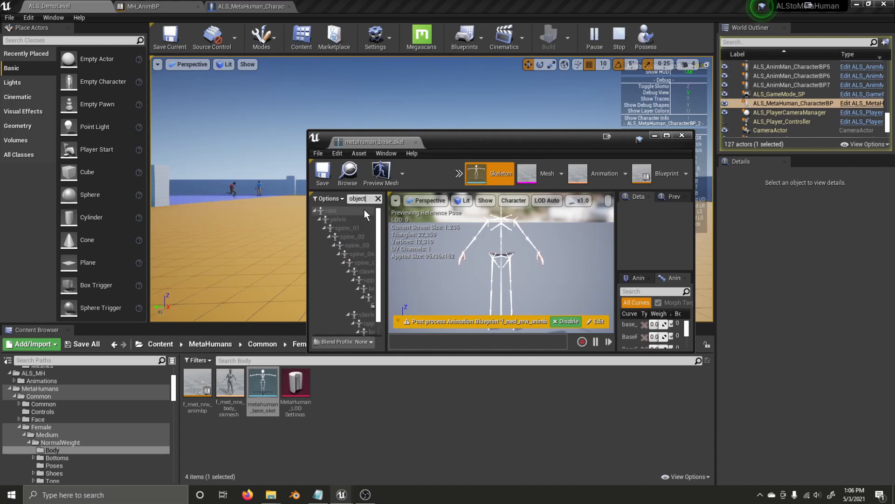
{"action": "key", "text": "BackSpace"}
{"action": "key", "text": "BackSpace"}
{"action": "key", "text": "BackSpace"}
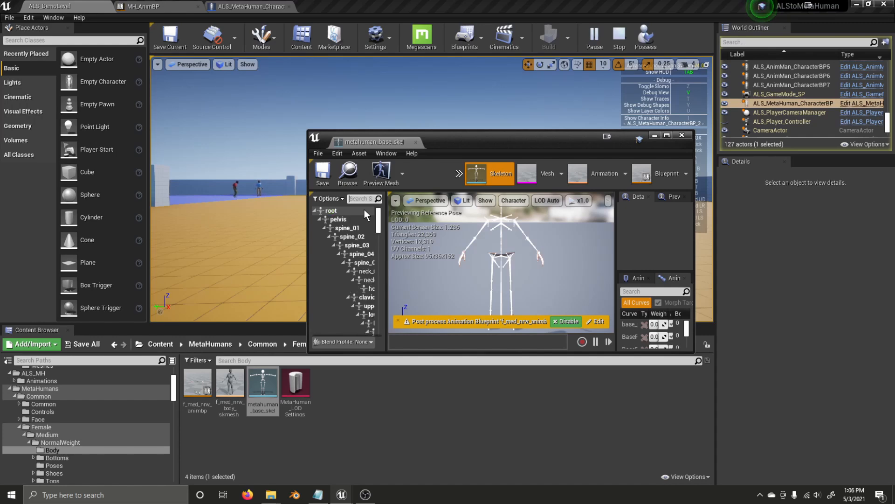
Dock the skeleton editor, filter its skeleton tree by "hand", and select the hand_r_object socket
{"action": "left_click_drag", "start_coordinate": [390, 144], "coordinate": [359, 10]}
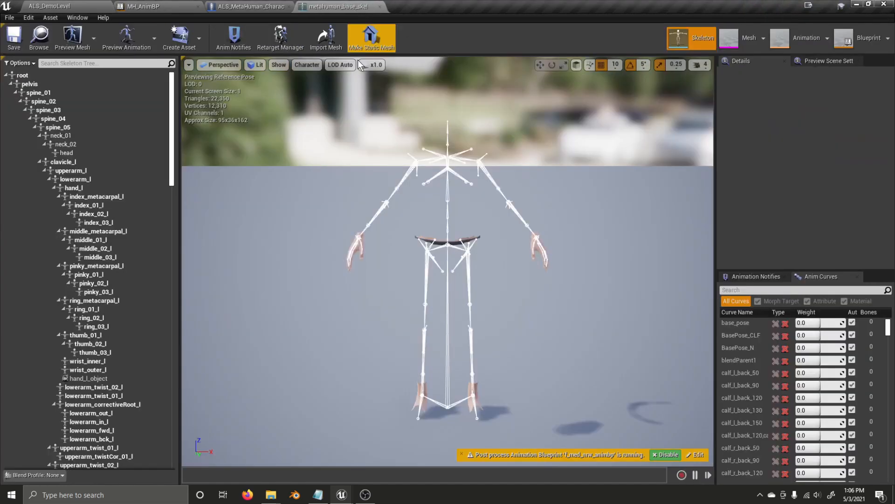
{"action": "left_click", "coordinate": [54, 64]}
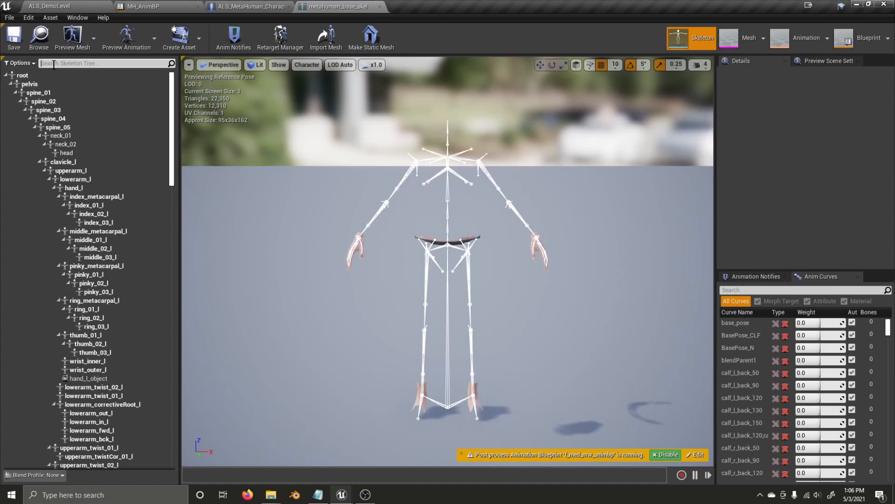
{"action": "type", "text": "hand"}
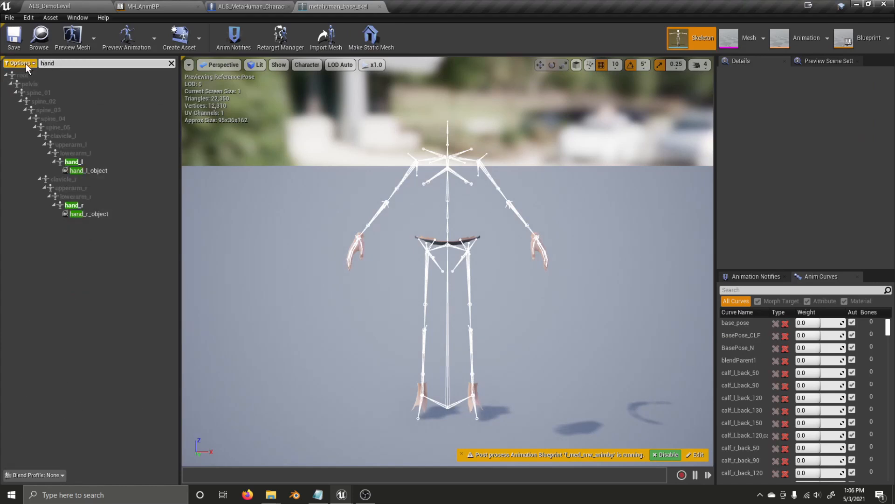
{"action": "left_click", "coordinate": [88, 173]}
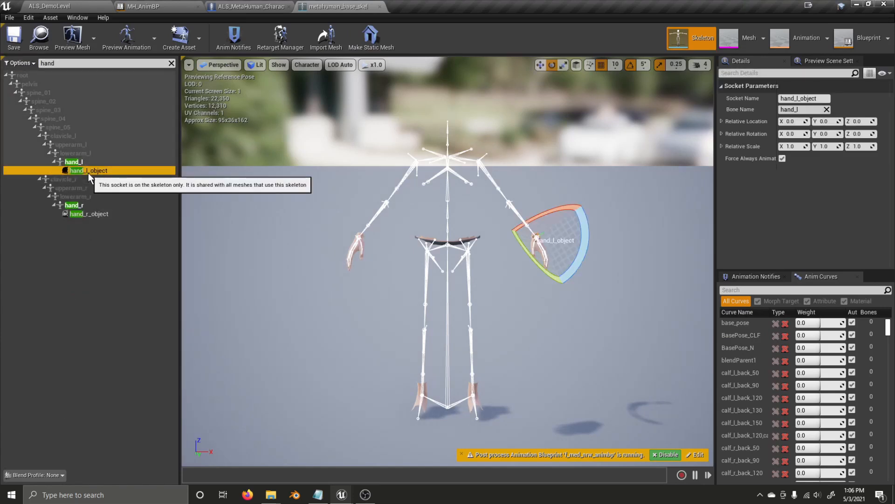
{"action": "left_click", "coordinate": [107, 214]}
Undock the skeleton editor and place it beside the demo level's view of the aiming MetaHuman
{"action": "left_click_drag", "start_coordinate": [333, 6], "coordinate": [270, 161]}
{"action": "left_click", "coordinate": [49, 6]}
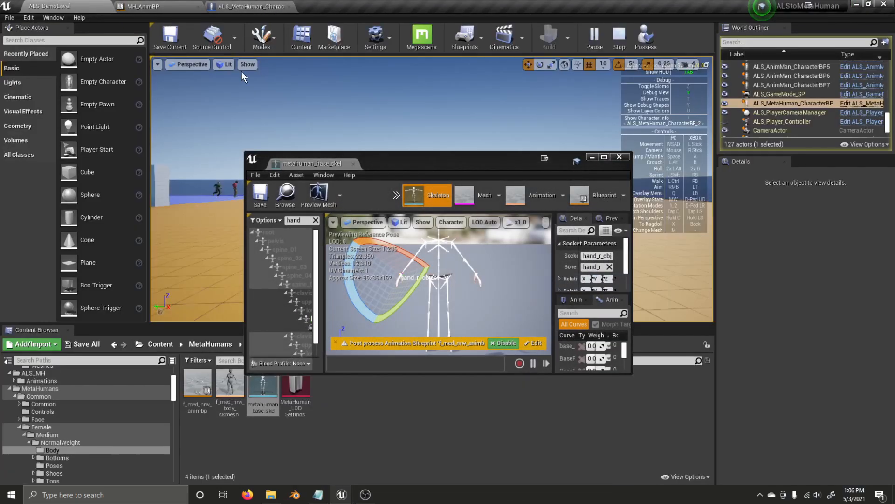
{"action": "left_click_drag", "start_coordinate": [397, 163], "coordinate": [650, 95]}
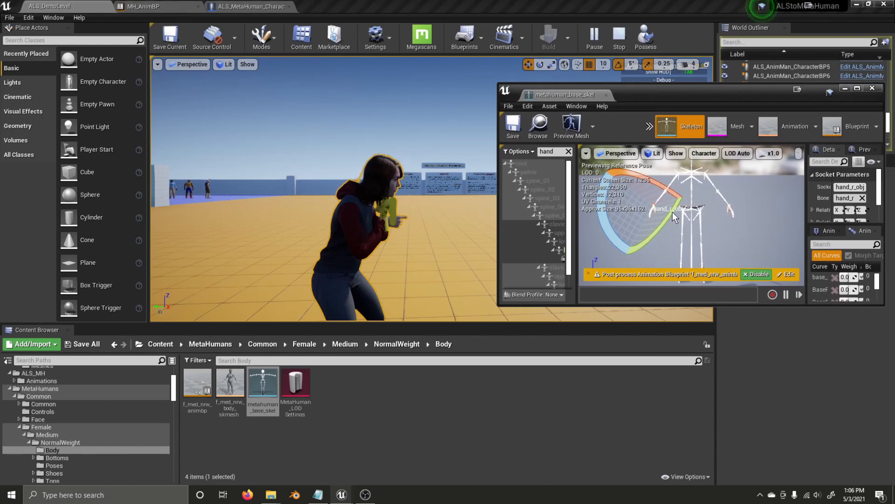
Reselect the hand_r_object socket and rotate it by 90° so the rifle points forward from the MetaHuman's hand
{"action": "key", "text": "Delete"}
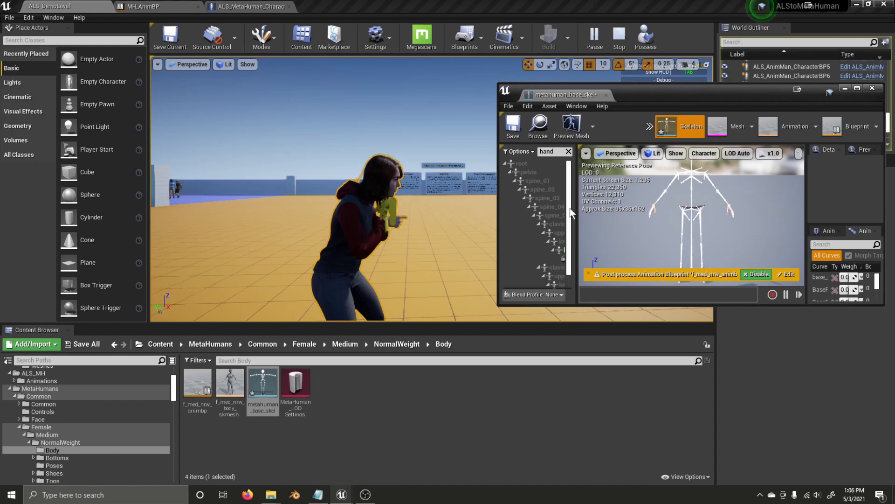
{"action": "left_click", "coordinate": [561, 258]}
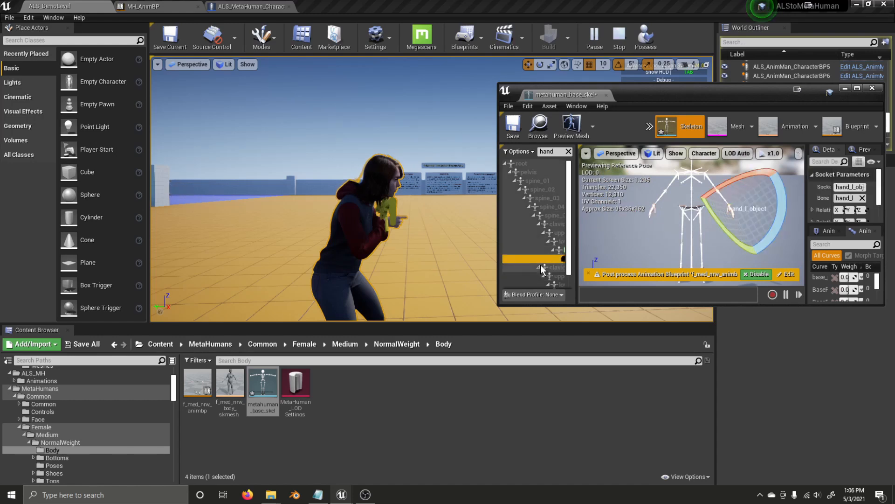
{"action": "scroll", "coordinate": [543, 266], "scroll_direction": "down", "scroll_amount": 1}
{"action": "left_click", "coordinate": [563, 284]}
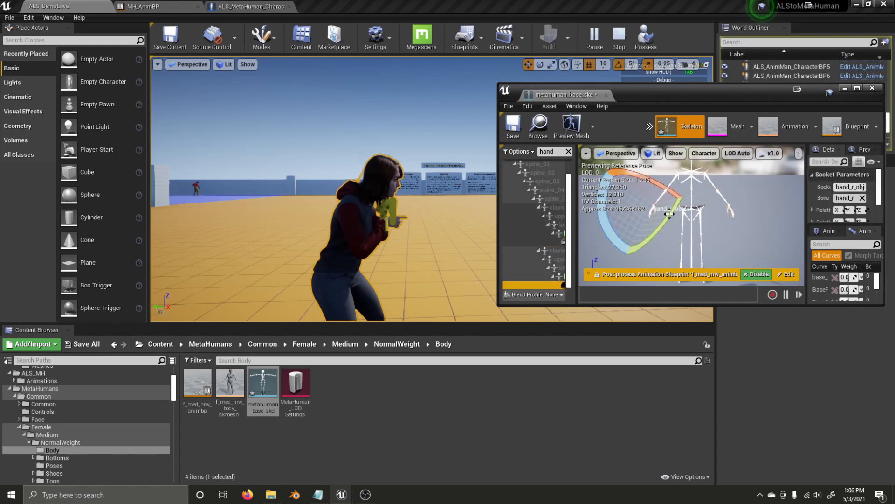
{"action": "left_click_drag", "start_coordinate": [662, 221], "coordinate": [648, 259]}
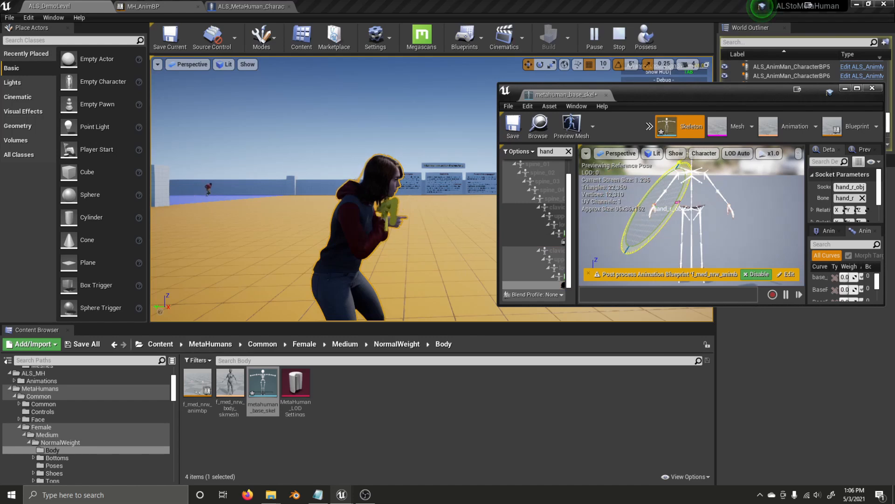
{"action": "mouse_move", "coordinate": [610, 226]}
{"action": "left_mouse_down"}
{"action": "mouse_move", "coordinate": [610, 211]}
{"action": "mouse_move", "coordinate": [610, 224]}
{"action": "left_mouse_up"}
{"action": "left_click_drag", "start_coordinate": [695, 173], "coordinate": [703, 234]}
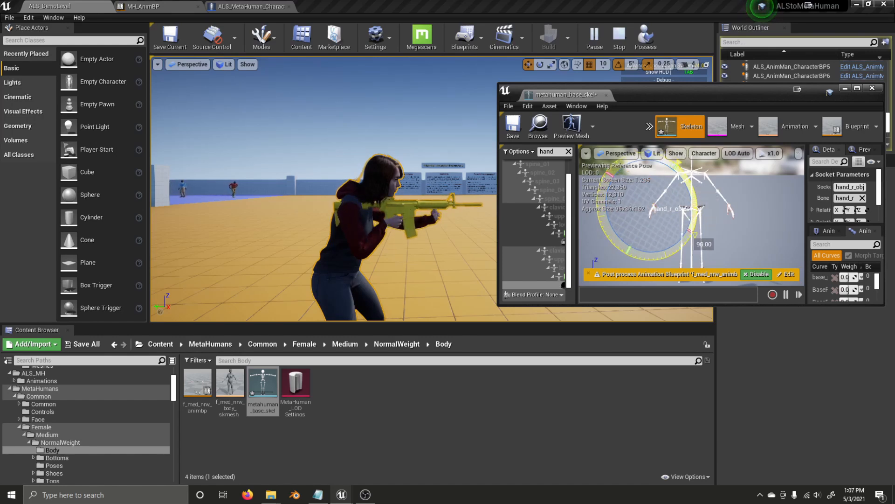
{"action": "left_click_drag", "start_coordinate": [703, 233], "coordinate": [699, 235]}
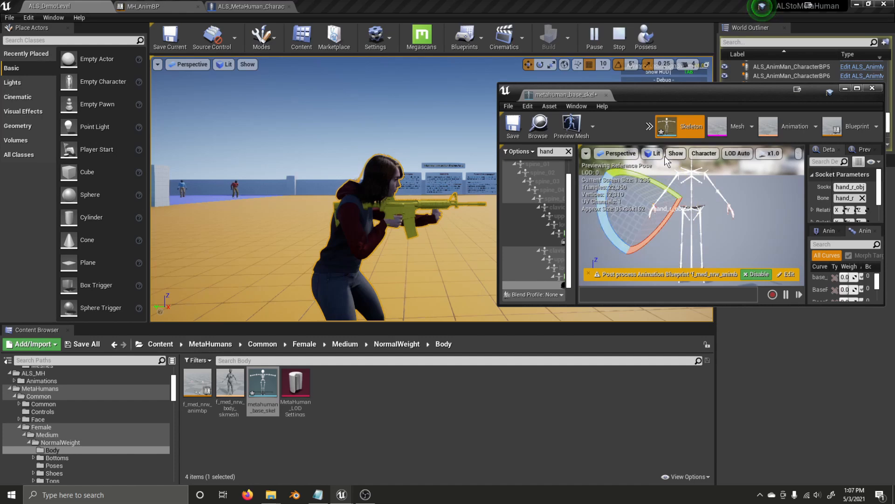
Switch the socket gizmo to Translate Mode and move hand_r_object so the rifle's grip sits in the right hand
{"action": "mouse_move", "coordinate": [422, 253]}
{"action": "right_mouse_down"}
{"action": "mouse_move", "coordinate": [431, 262]}
{"action": "mouse_move", "coordinate": [409, 262]}
{"action": "right_mouse_up"}
{"action": "key", "text": "w"}
{"action": "key", "text": "w"}
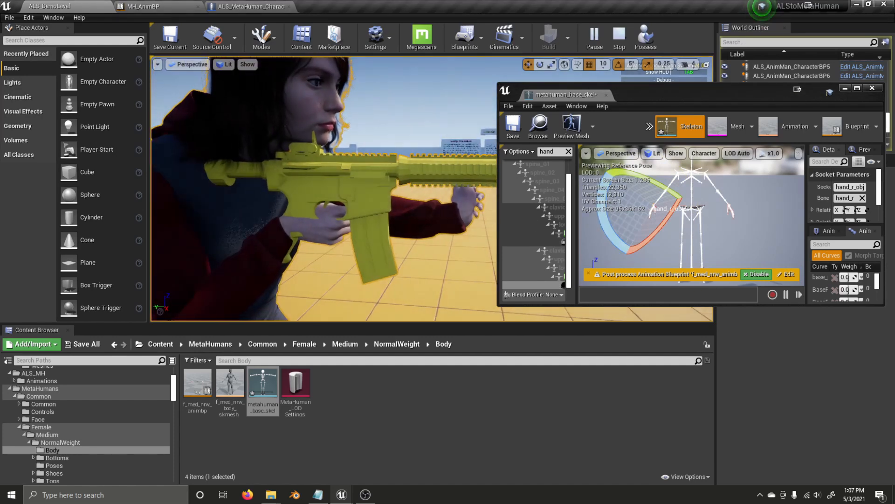
{"action": "left_click", "coordinate": [797, 153]}
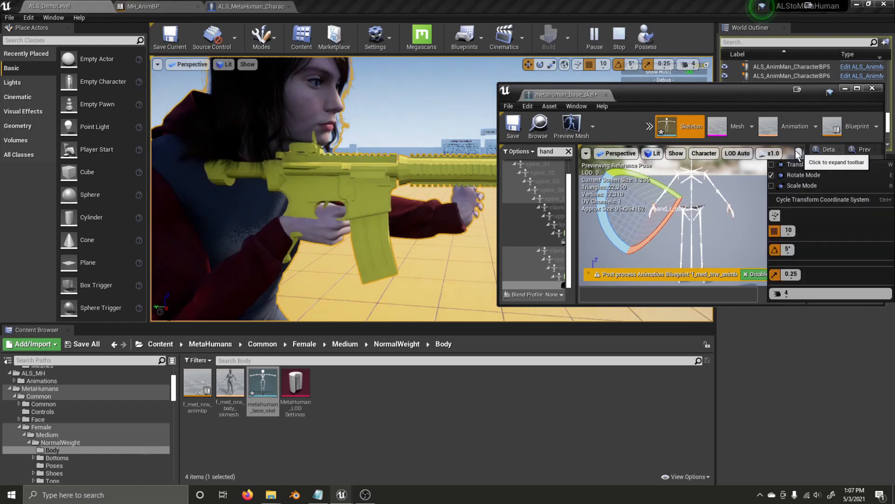
{"action": "left_click", "coordinate": [773, 164]}
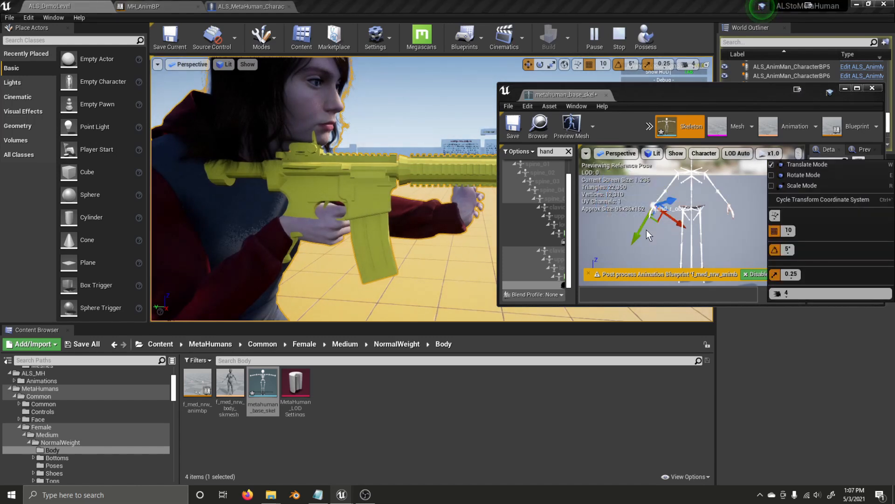
{"action": "left_click_drag", "start_coordinate": [639, 233], "coordinate": [634, 238]}
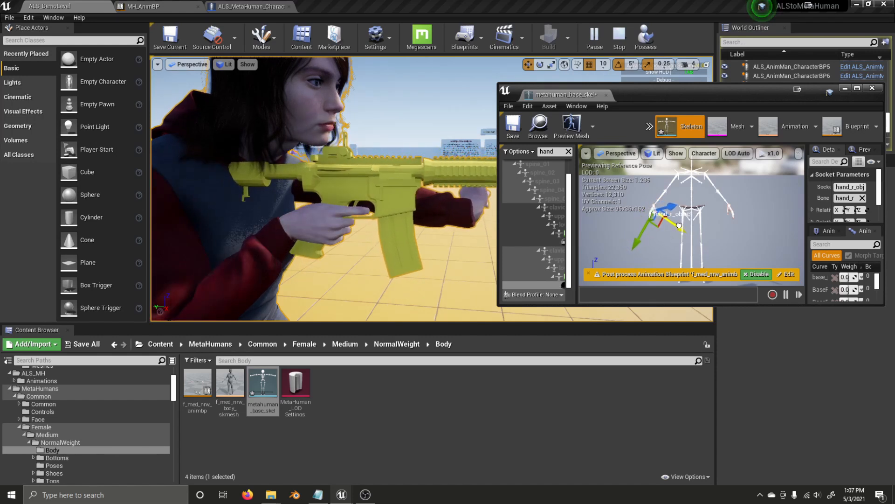
Lower the level viewport's camera speed to 1 and inspect the right hand on the rifle grip up close
{"action": "right_click_drag", "start_coordinate": [350, 270], "coordinate": [11, 224]}
{"action": "key", "text": "w"}
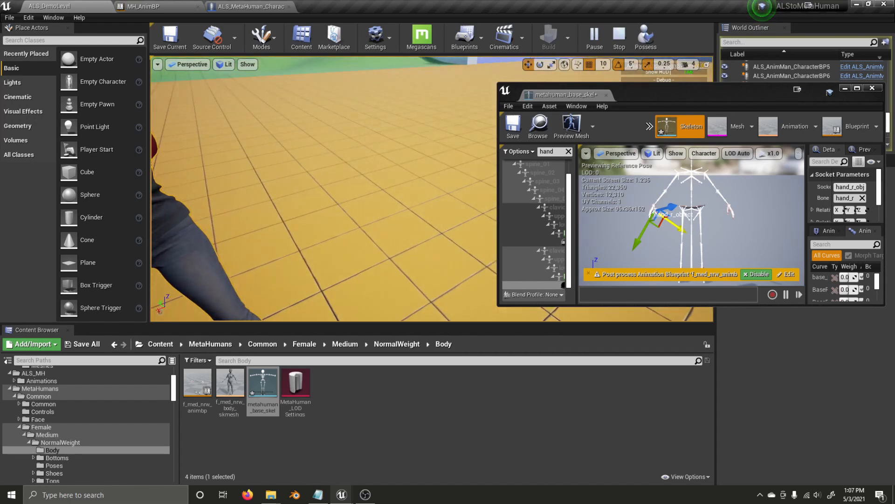
{"action": "right_click_drag", "start_coordinate": [326, 186], "coordinate": [196, 160]}
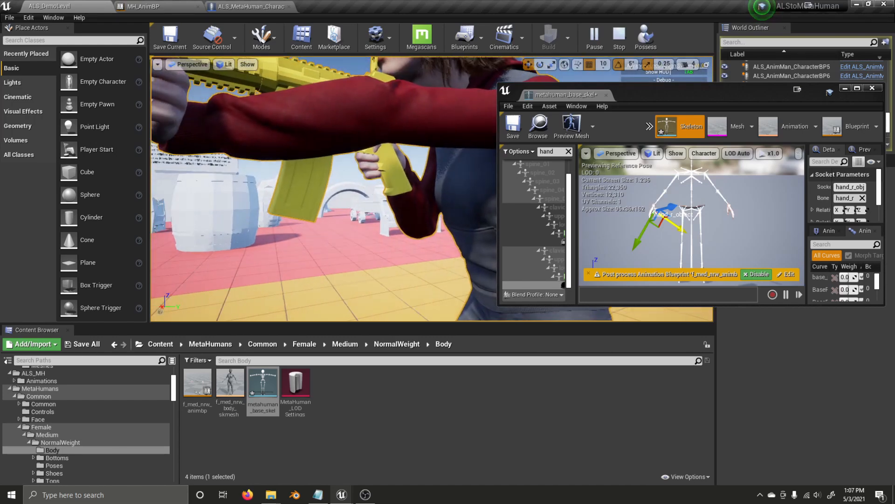
{"action": "left_click", "coordinate": [689, 66]}
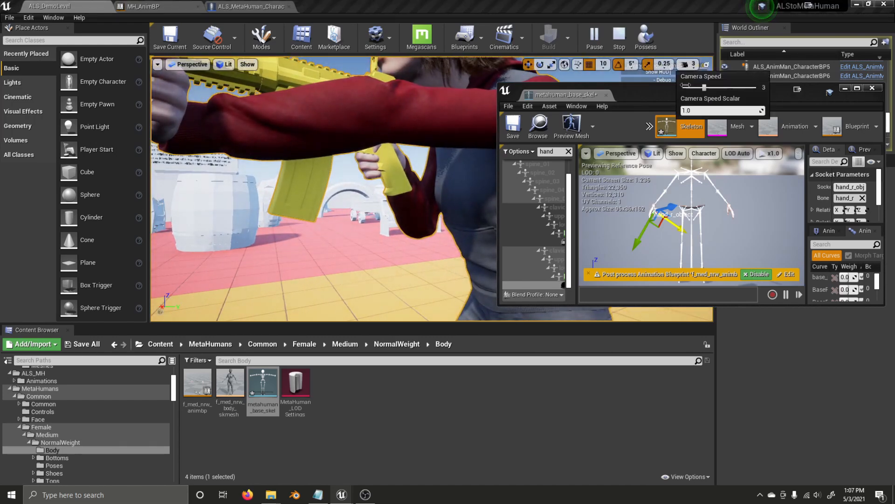
{"action": "right_click_drag", "start_coordinate": [455, 187], "coordinate": [425, 179]}
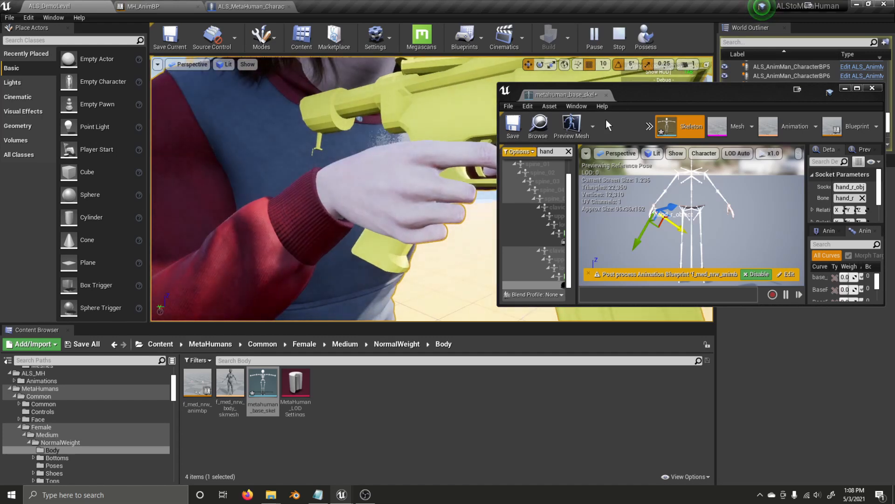
Switch the gizmo to Rotate Mode and rotate the hand_r_object socket slightly to align the rifle with the palm
{"action": "left_click", "coordinate": [800, 153]}
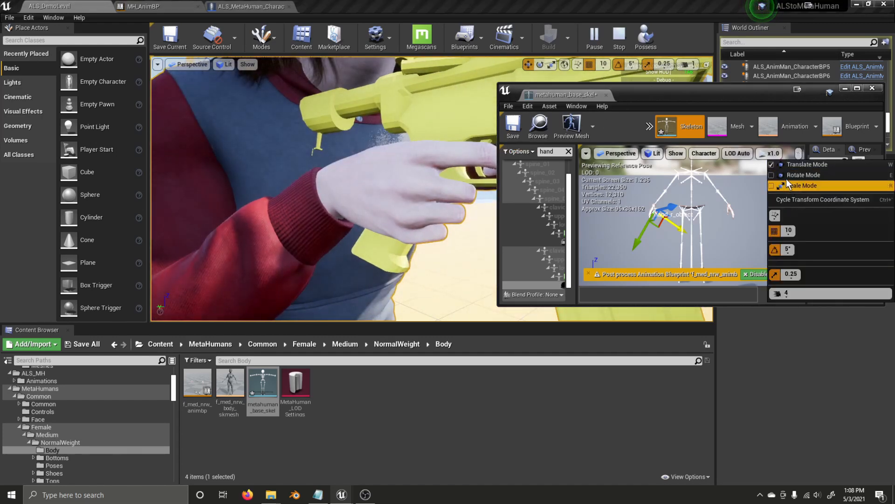
{"action": "left_click", "coordinate": [773, 176]}
{"action": "left_click_drag", "start_coordinate": [600, 227], "coordinate": [461, 263]}
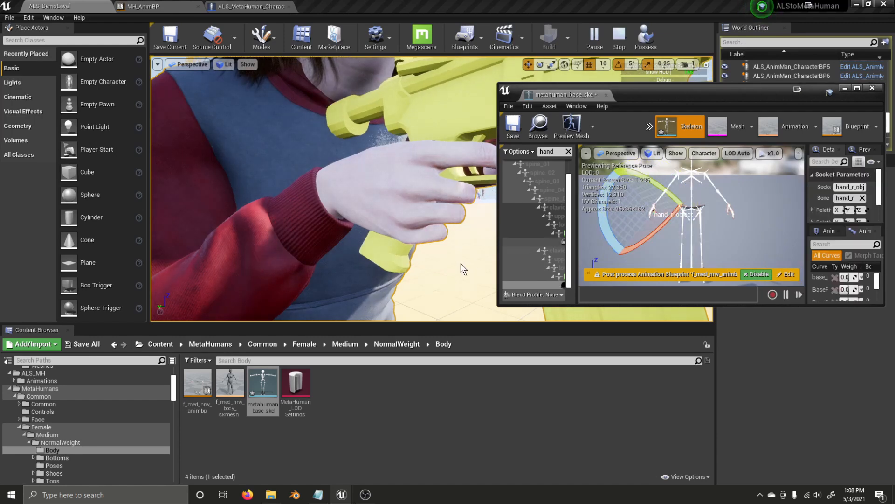
Return the gizmo to Translate Mode and nudge the hand_r_object socket to fit the rifle grip between palm and fingers
{"action": "left_click", "coordinate": [461, 263]}
{"action": "right_click_drag", "start_coordinate": [461, 263], "coordinate": [447, 247]}
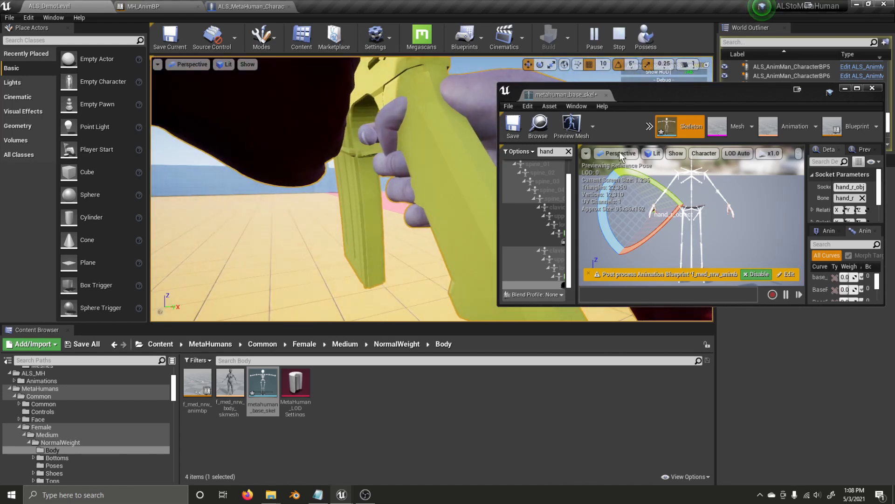
{"action": "left_click", "coordinate": [799, 154]}
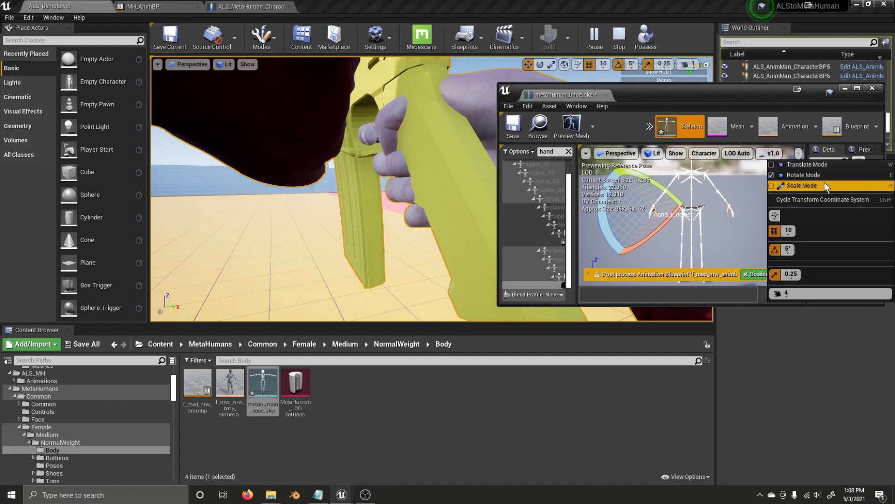
{"action": "left_click", "coordinate": [773, 165]}
{"action": "left_click", "coordinate": [638, 229]}
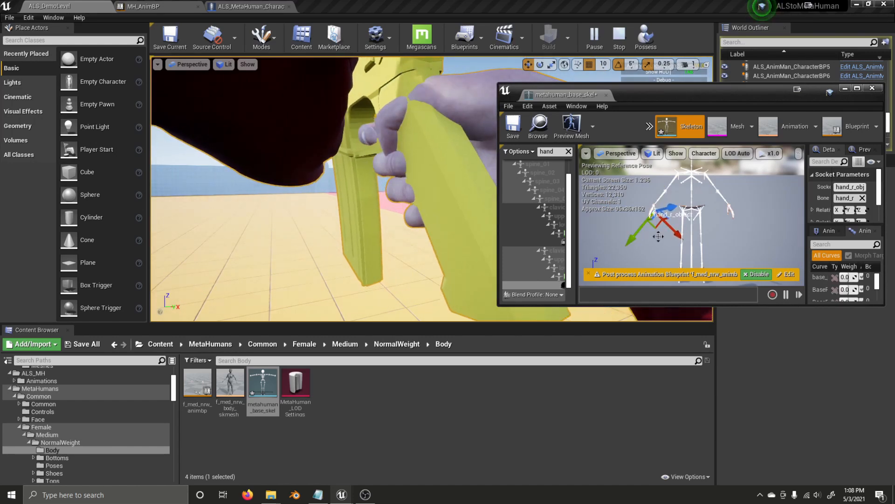
{"action": "left_click_drag", "start_coordinate": [678, 232], "coordinate": [678, 229]}
Check the rifle grip from the side, then save the metahuman_base_skel skeleton and close its editor
{"action": "right_click_drag", "start_coordinate": [429, 189], "coordinate": [203, 207]}
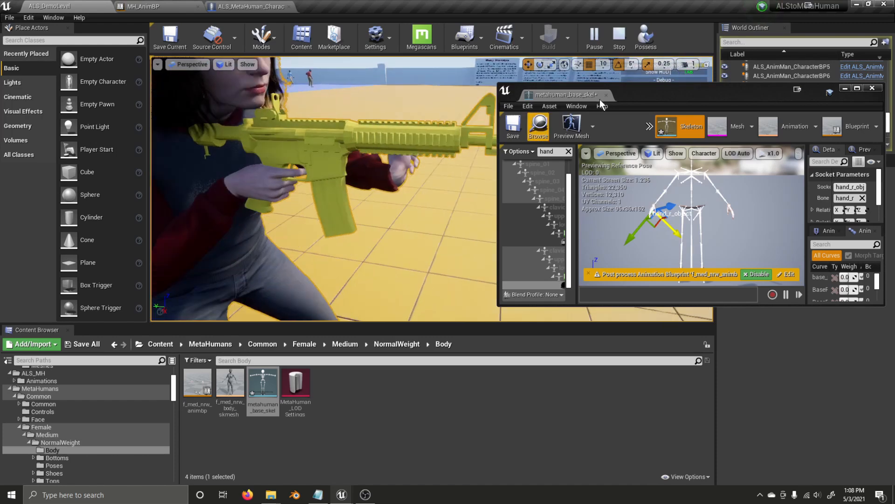
{"action": "left_click", "coordinate": [514, 131]}
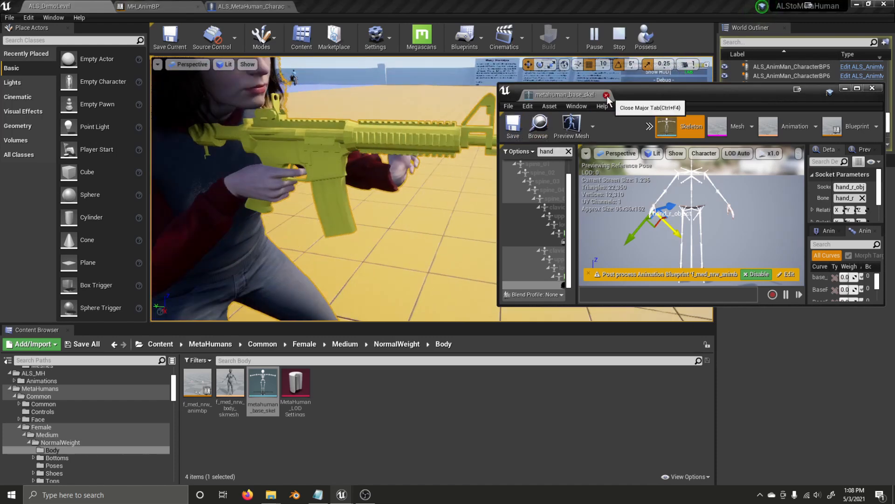
{"action": "left_click", "coordinate": [606, 96]}
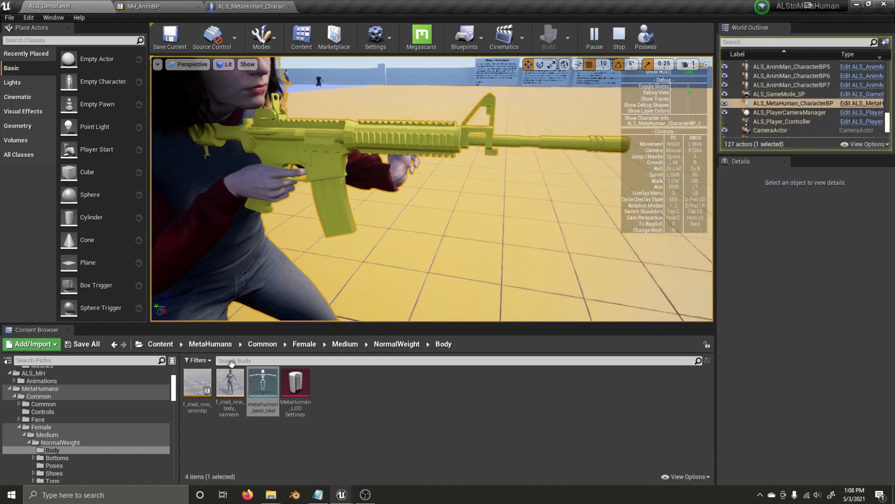
Open the M4A1 skeletal mesh from AdvancedLocomotionV4/Props/Meshes and place its editor so the character's rifle stays visible
{"action": "left_click", "coordinate": [161, 344]}
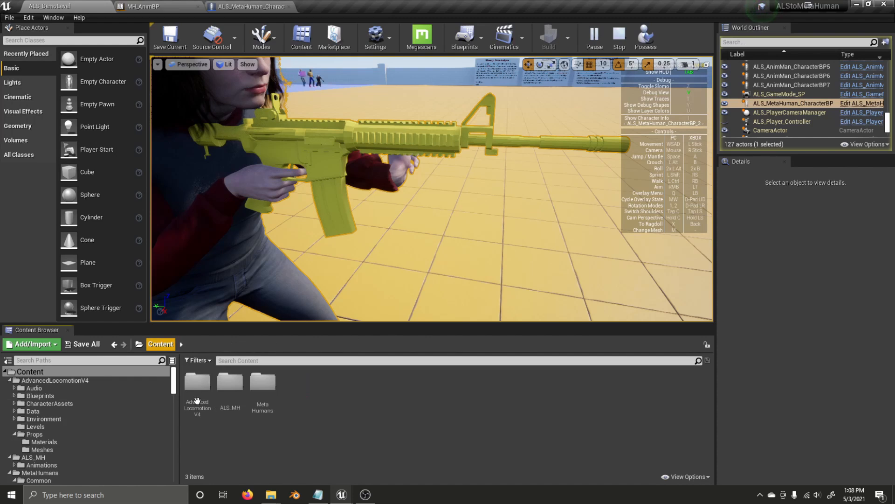
{"action": "double_click", "coordinate": [212, 395]}
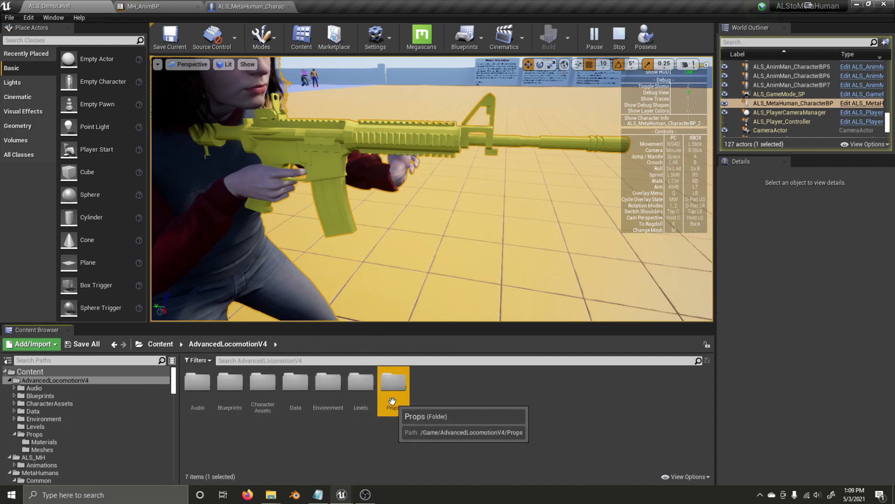
{"action": "double_click", "coordinate": [393, 382]}
{"action": "double_click", "coordinate": [230, 391]}
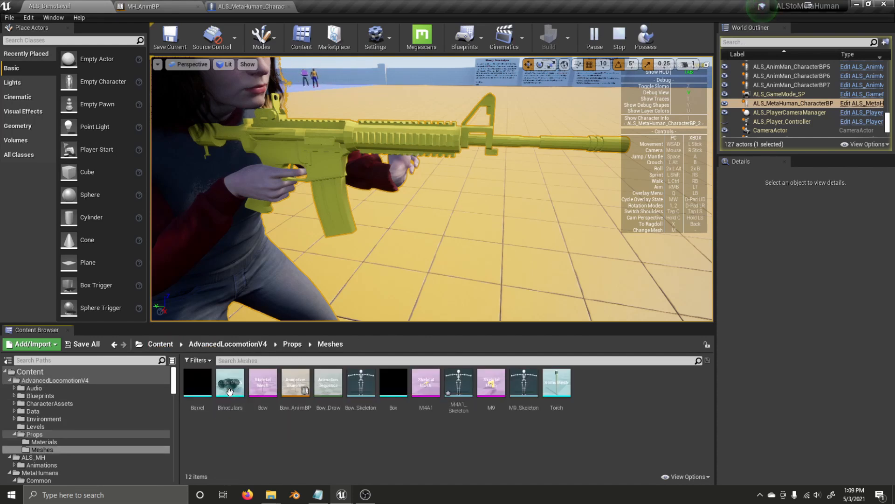
{"action": "double_click", "coordinate": [431, 393]}
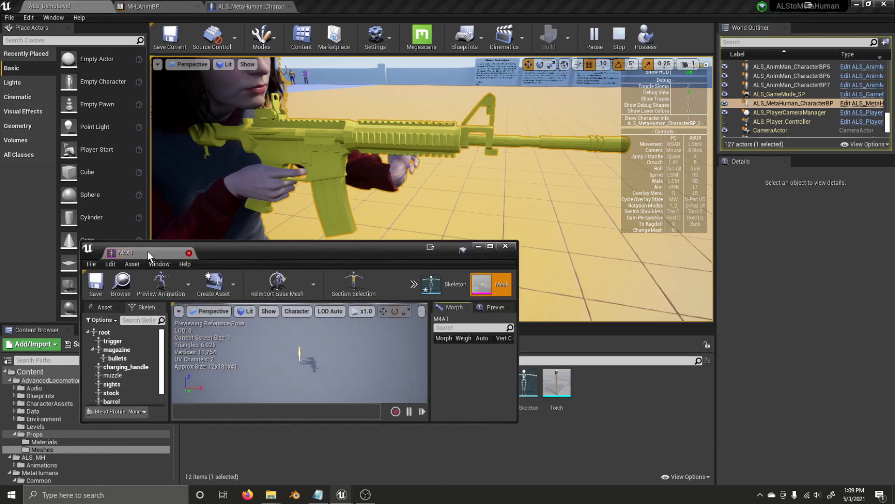
{"action": "left_click_drag", "start_coordinate": [109, 250], "coordinate": [374, 191]}
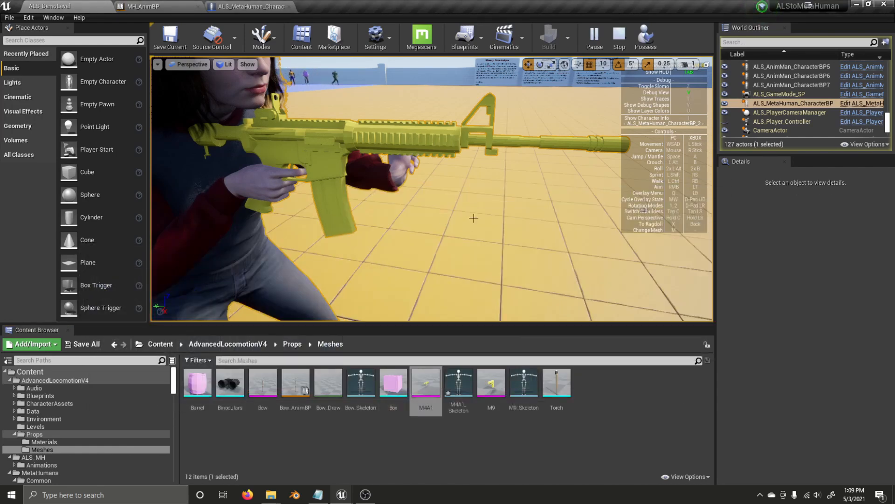
Select the LH socket in the M4A1 skeleton tree and rotate it to adjust the left hand's orientation on the rifle
{"action": "scroll", "coordinate": [549, 312], "scroll_direction": "up", "scroll_amount": 8}
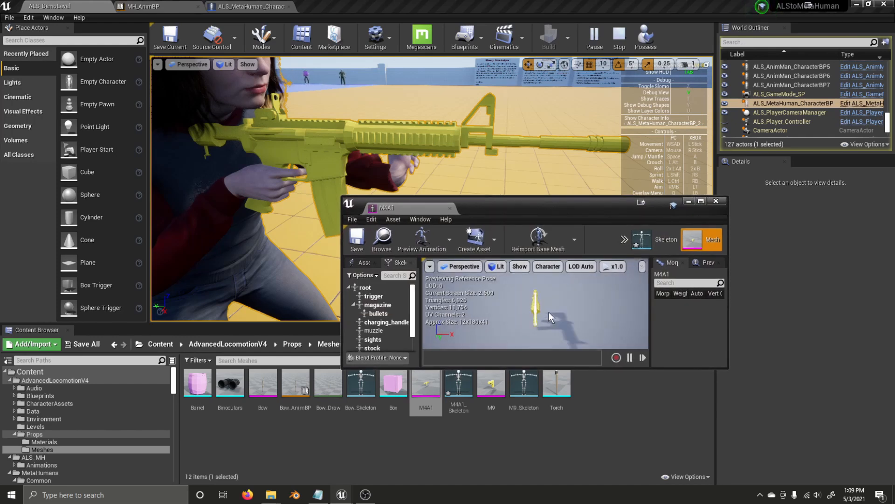
{"action": "scroll", "coordinate": [371, 313], "scroll_direction": "down", "scroll_amount": 2}
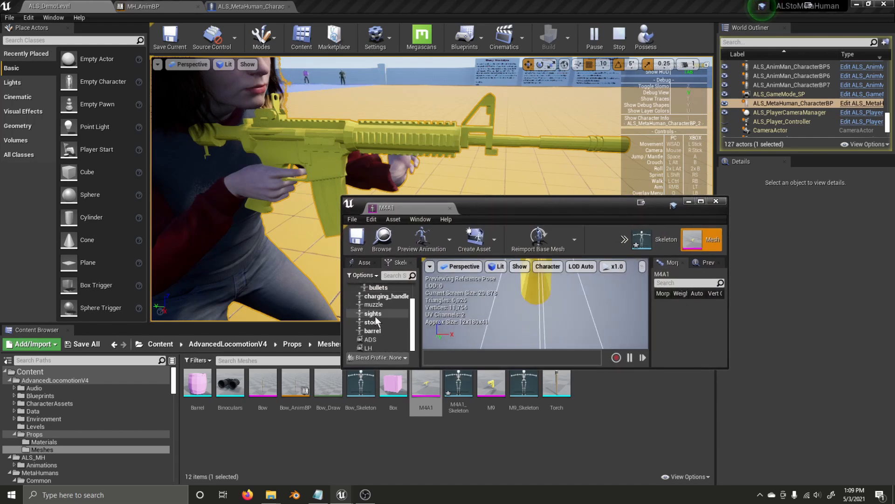
{"action": "left_click", "coordinate": [368, 347]}
{"action": "mouse_move", "coordinate": [535, 310]}
{"action": "right_mouse_down"}
{"action": "mouse_move", "coordinate": [467, 311]}
{"action": "mouse_move", "coordinate": [525, 321]}
{"action": "right_mouse_up"}
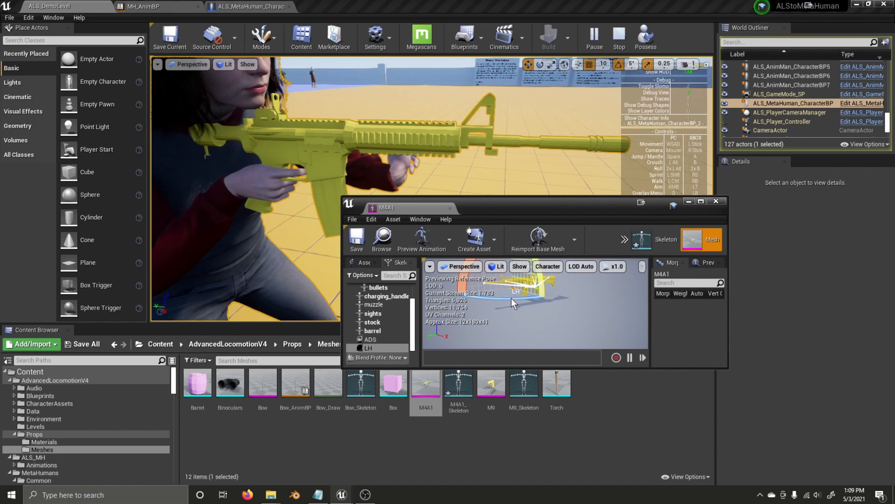
{"action": "mouse_move", "coordinate": [513, 299]}
{"action": "left_mouse_down"}
{"action": "mouse_move", "coordinate": [517, 321]}
{"action": "mouse_move", "coordinate": [514, 303]}
{"action": "left_mouse_up"}
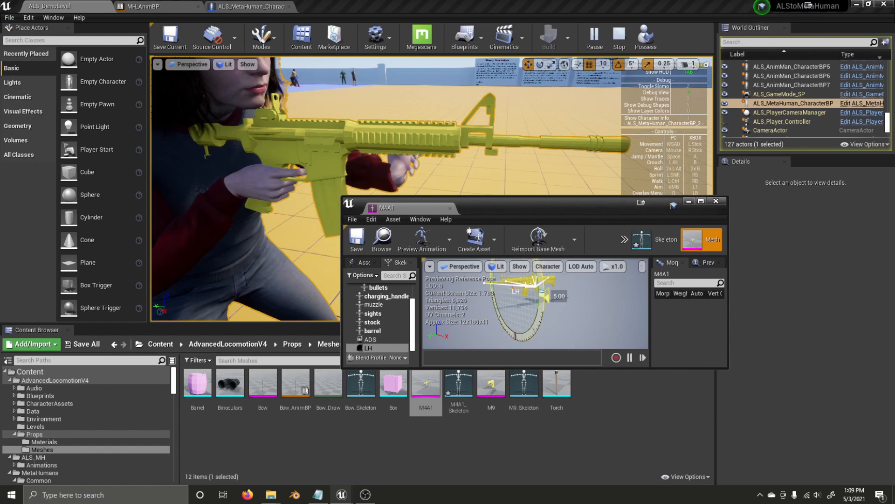
{"action": "mouse_move", "coordinate": [514, 303]}
{"action": "left_mouse_down"}
{"action": "mouse_move", "coordinate": [488, 309]}
{"action": "mouse_move", "coordinate": [520, 302]}
{"action": "mouse_move", "coordinate": [507, 293]}
{"action": "left_mouse_up"}
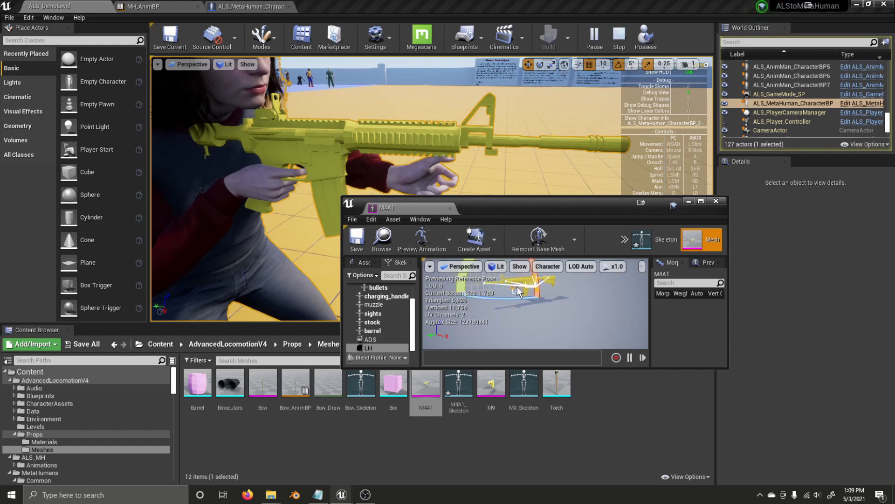
Switch the gizmo to Translate Mode, move the LH socket back along the rifle near the magazine, and close the M4A1 editor
{"action": "left_click", "coordinate": [645, 266]}
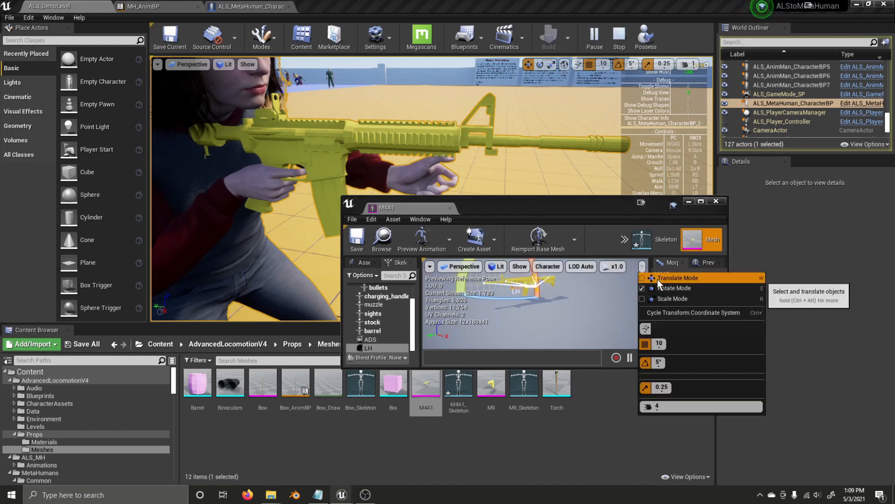
{"action": "left_click", "coordinate": [658, 278]}
{"action": "left_click_drag", "start_coordinate": [541, 285], "coordinate": [560, 282]}
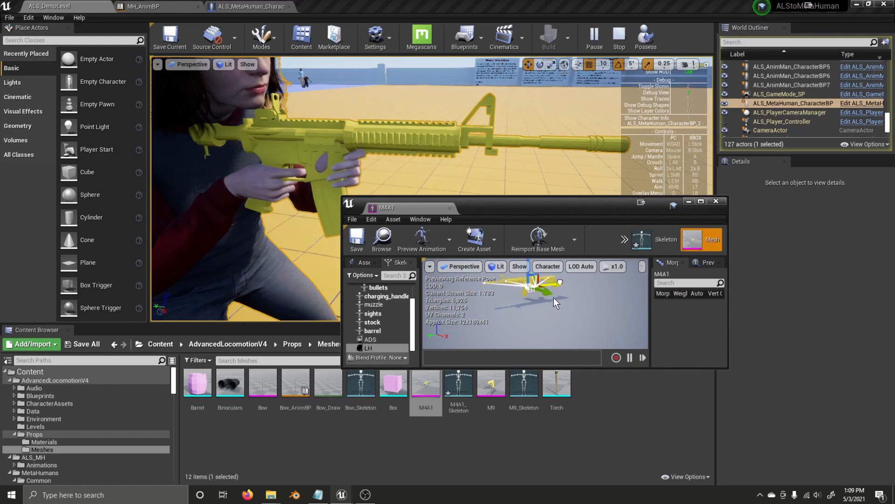
{"action": "key", "text": "d"}
{"action": "right_click_drag", "start_coordinate": [559, 298], "coordinate": [483, 286]}
{"action": "left_click_drag", "start_coordinate": [504, 292], "coordinate": [504, 290]}
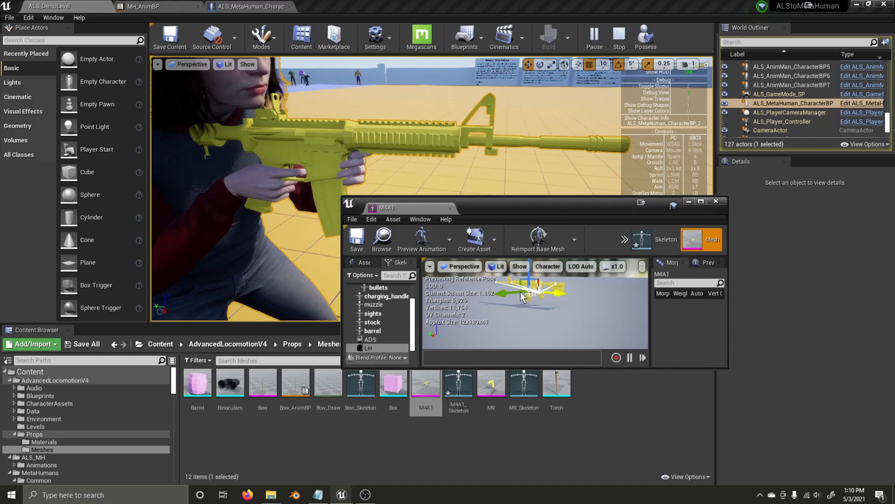
{"action": "right_click_drag", "start_coordinate": [429, 159], "coordinate": [205, 156]}
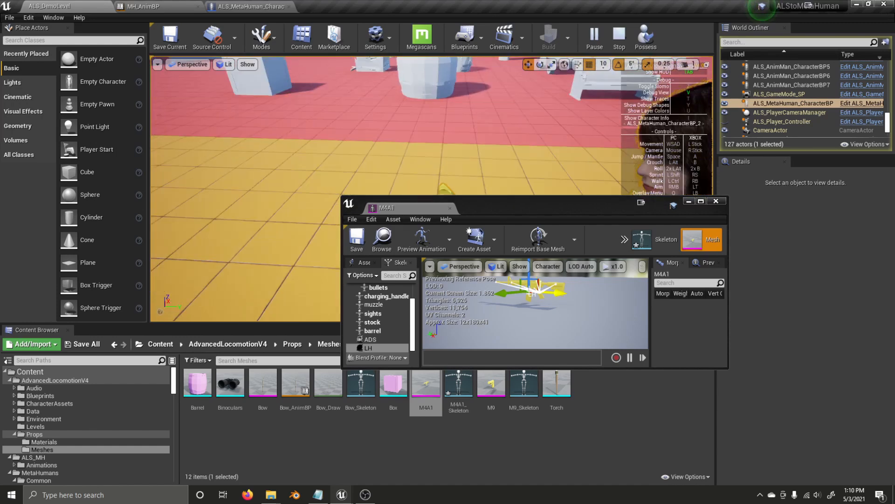
{"action": "left_click", "coordinate": [450, 209]}
Possess the MetaHuman character again and move around to check the hand placement on the rifle and pistol
{"action": "left_click", "coordinate": [645, 36]}
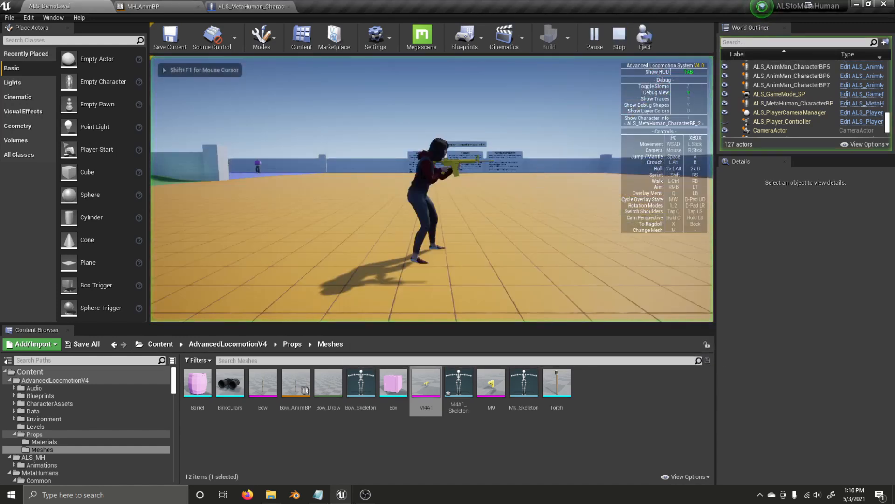
{"action": "key", "text": "d"}
{"action": "key", "text": "s"}
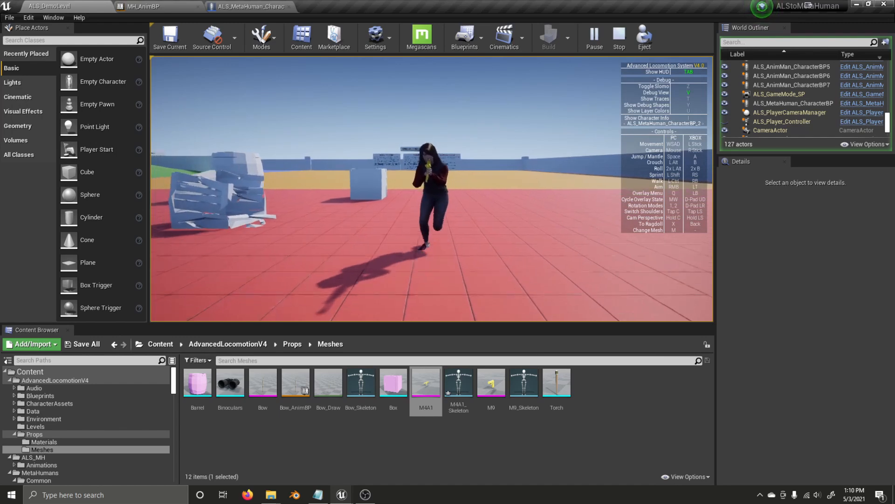
{"action": "key", "text": "w"}
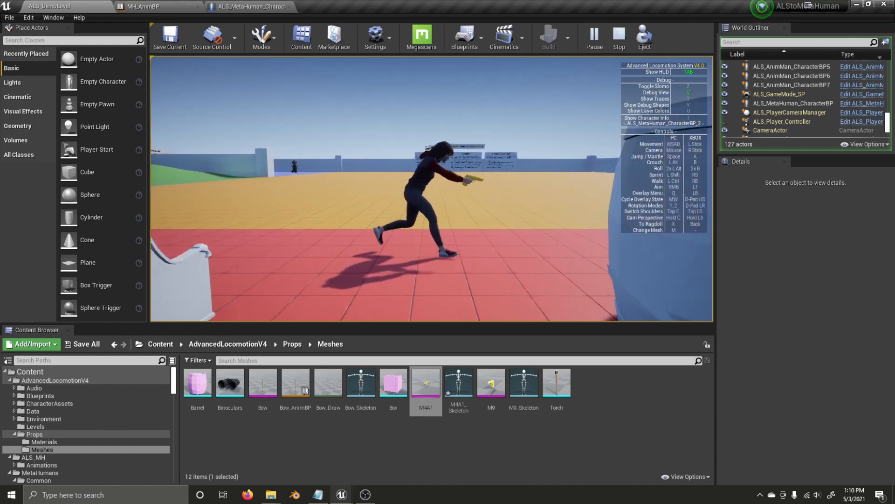
{"action": "key", "text": "d"}
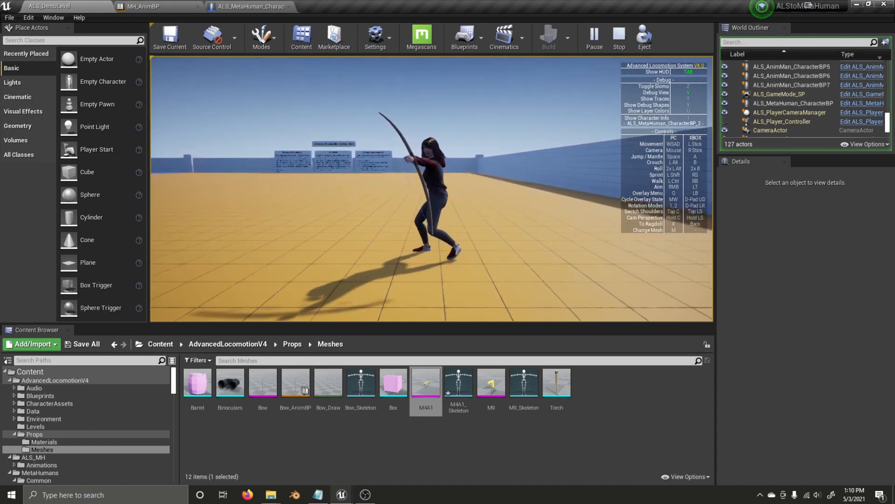
Run the character around in several directions with the bow to check how both hands hold it
{"action": "key", "text": "d"}
{"action": "key", "text": "a"}
{"action": "key", "text": "a"}
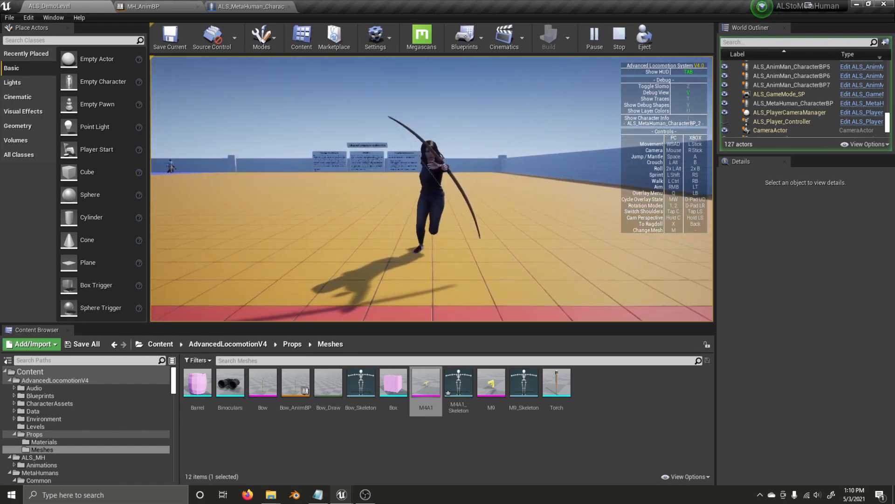
{"action": "key", "text": "s"}
{"action": "key", "text": "a"}
{"action": "key", "text": "w"}
{"action": "key", "text": "a"}
{"action": "key", "text": "s"}
{"action": "key", "text": "w"}
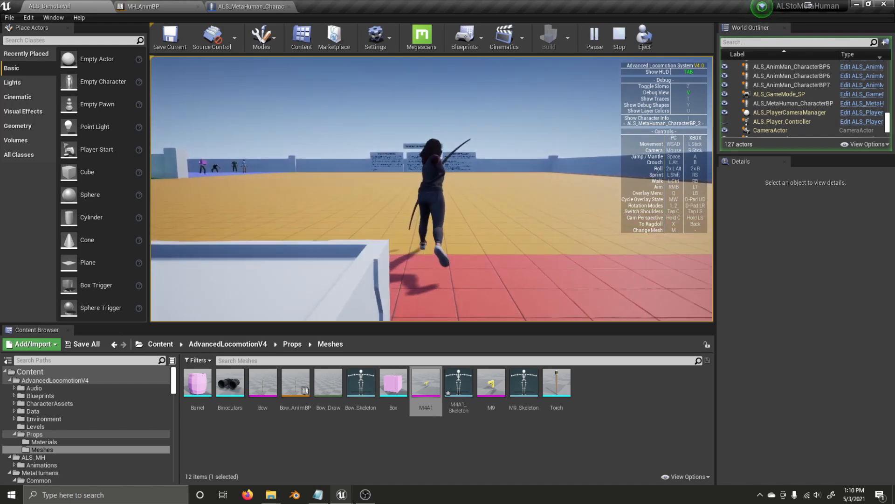
Check the bow's aiming and lowered poses while standing, then end the play session
{"action": "key", "text": "d"}
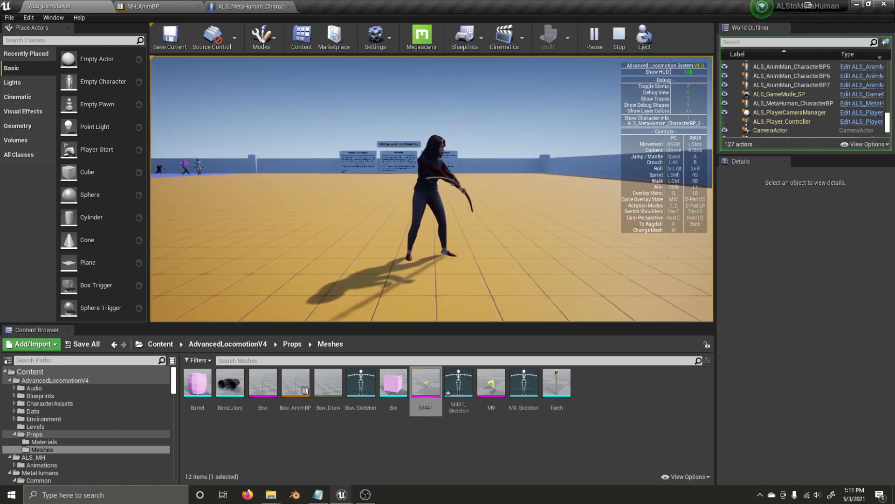
{"action": "right_click", "coordinate": [432, 188]}
{"action": "right_click", "coordinate": [432, 189]}
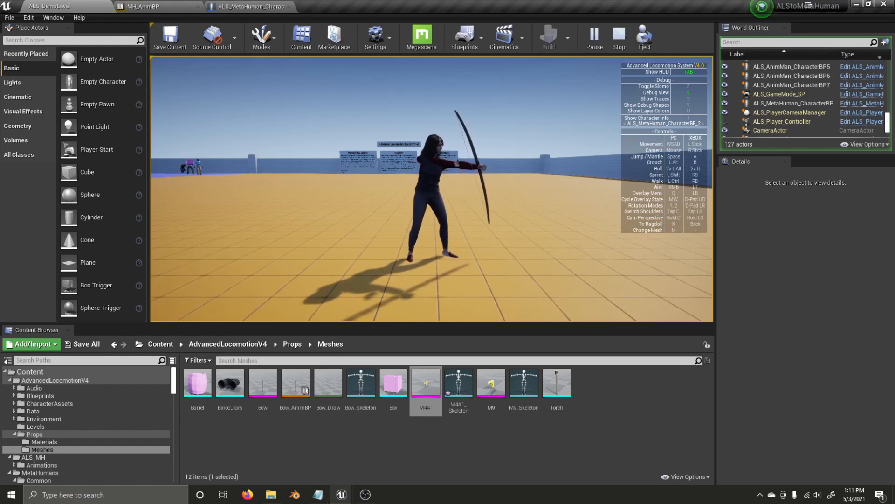
{"action": "right_click", "coordinate": [431, 189]}
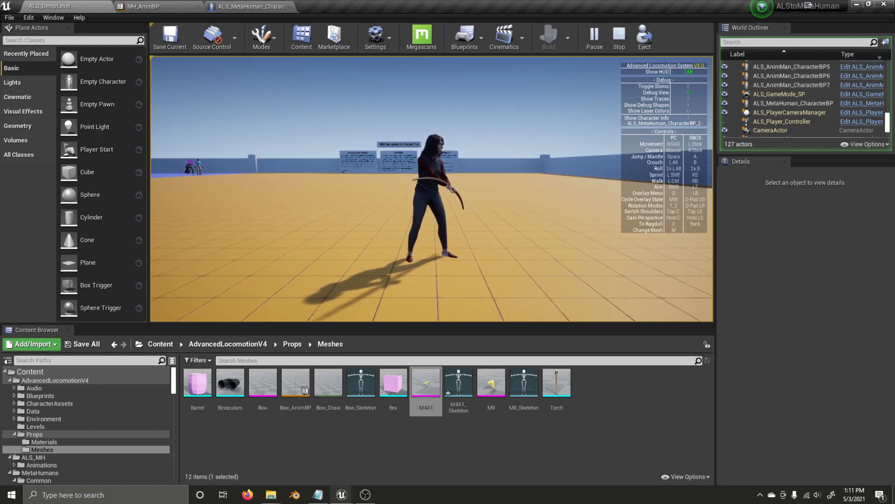
{"action": "key", "text": "Escape"}
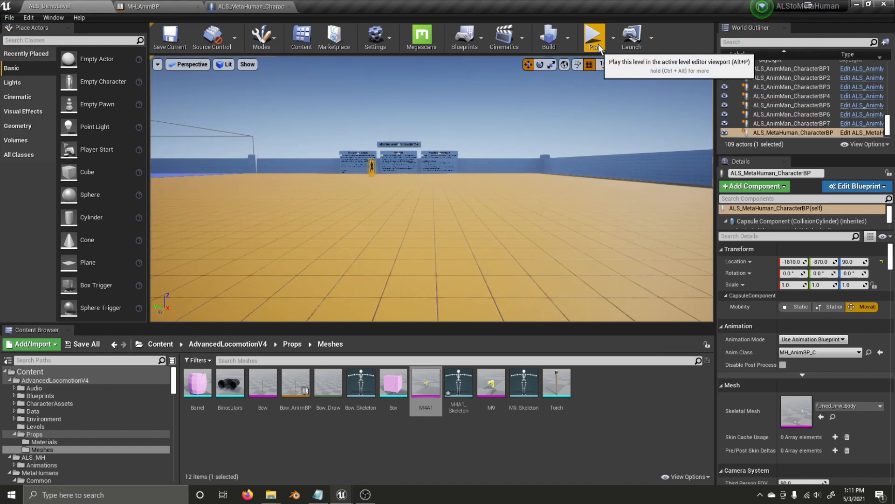
In MH_AnimBP, open the Bow Aiming state inside the Bow States machine of the OverlayLayer's Bow state
{"action": "left_click", "coordinate": [168, 6]}
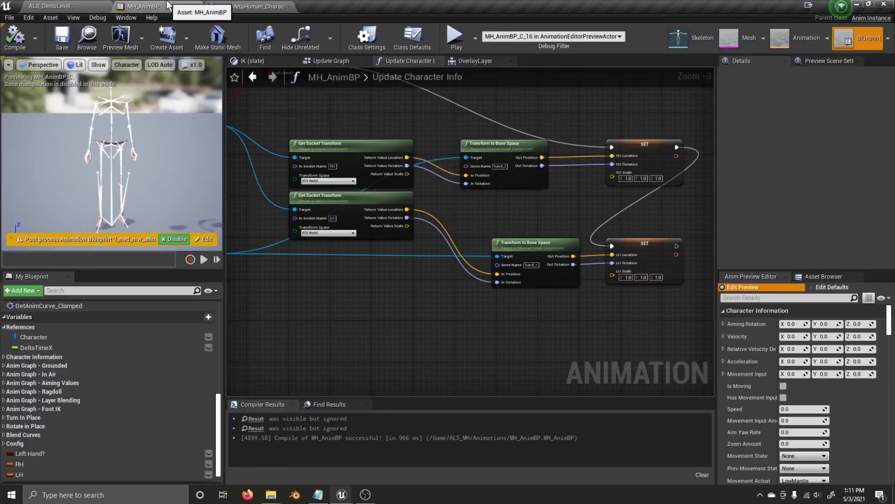
{"action": "left_click", "coordinate": [346, 62]}
{"action": "right_click_drag", "start_coordinate": [486, 147], "coordinate": [514, 146]}
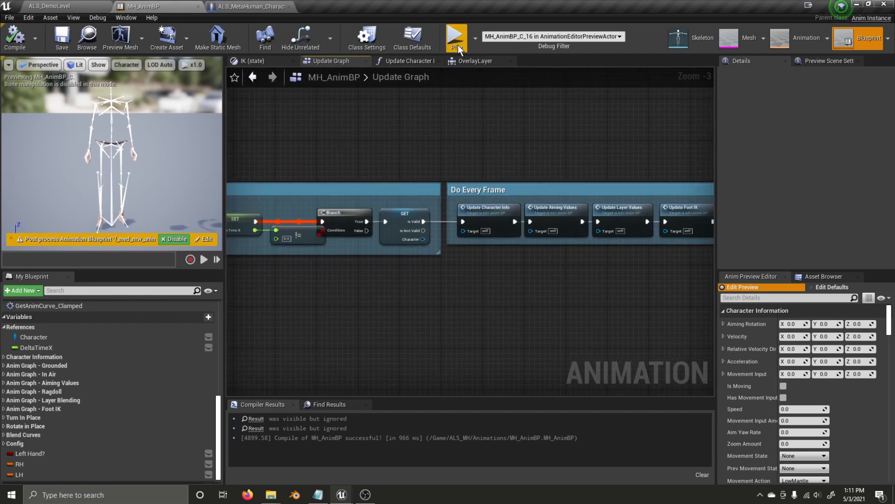
{"action": "left_click", "coordinate": [471, 61]}
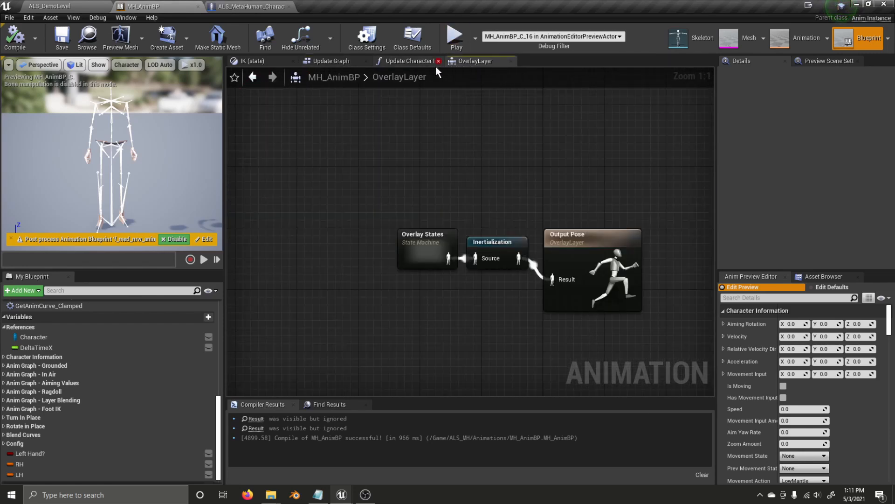
{"action": "double_click", "coordinate": [424, 235]}
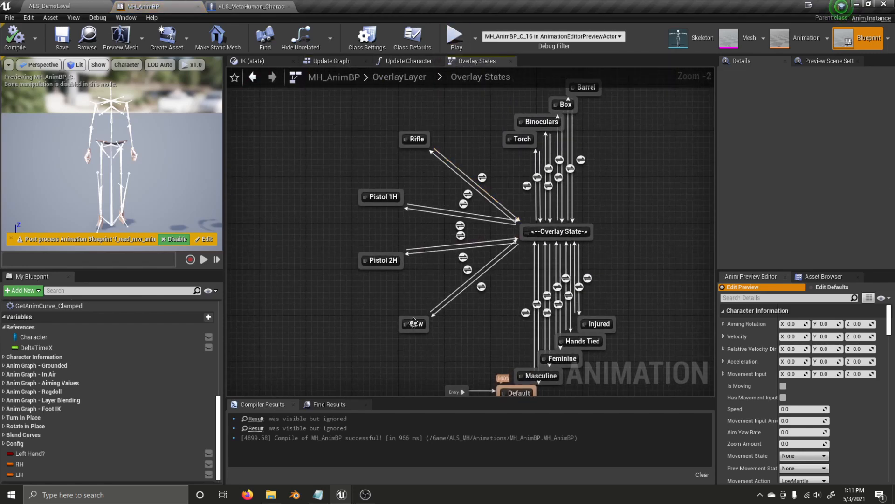
{"action": "double_click", "coordinate": [414, 323]}
{"action": "double_click", "coordinate": [474, 117]}
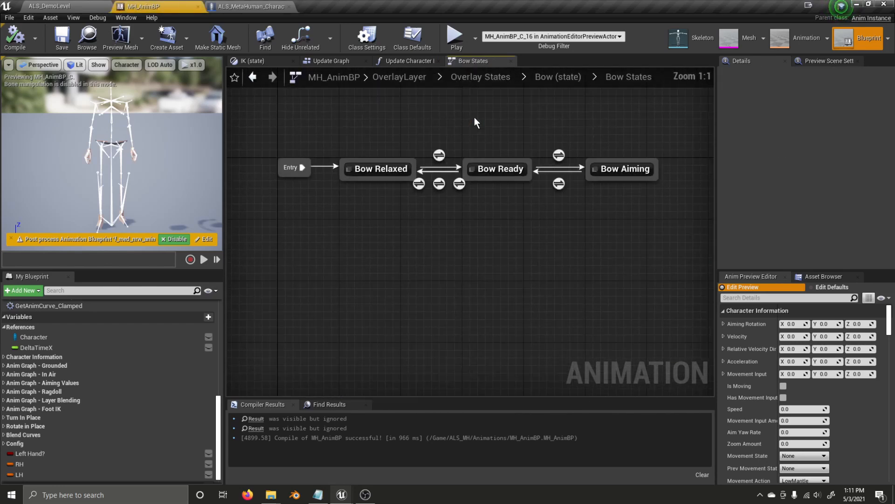
{"action": "double_click", "coordinate": [667, 235]}
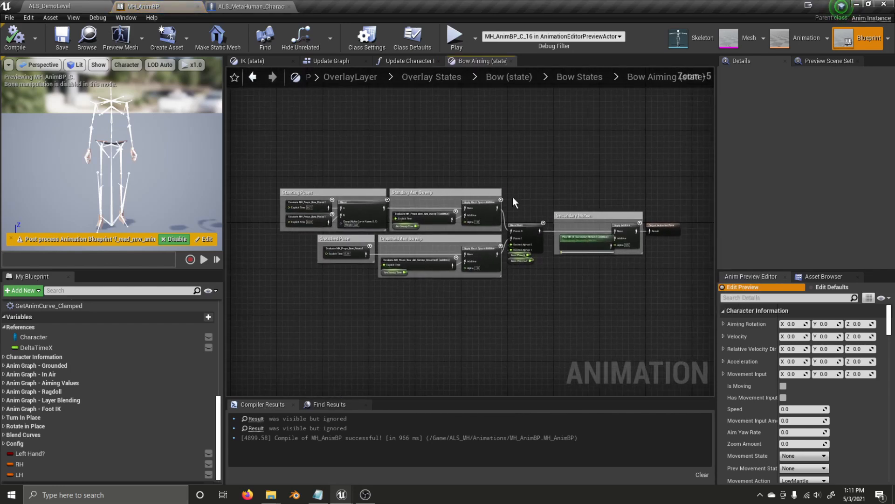
Copy the standing MH_Props_Bow_Poses1 evaluator with explicit time 0.21 into the Bow state, connect it to Output Animation Pose, and return to ALS_DemoLevel
{"action": "left_click", "coordinate": [295, 205]}
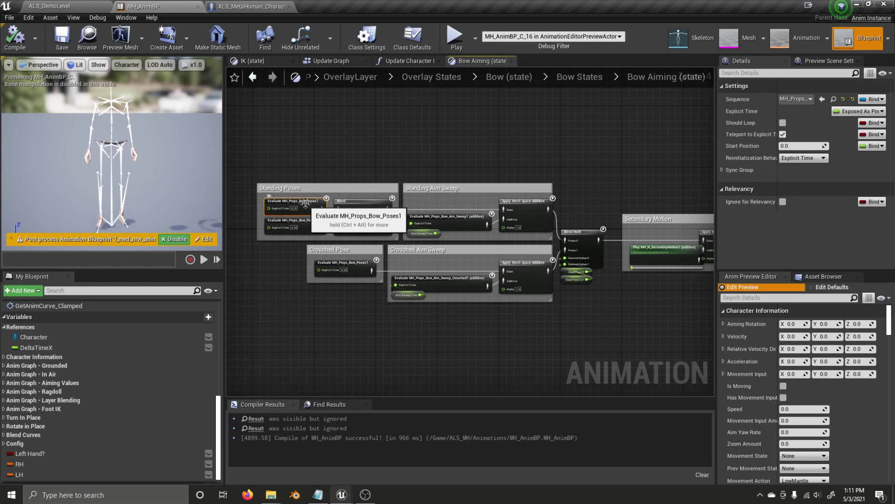
{"action": "left_click", "coordinate": [517, 79]}
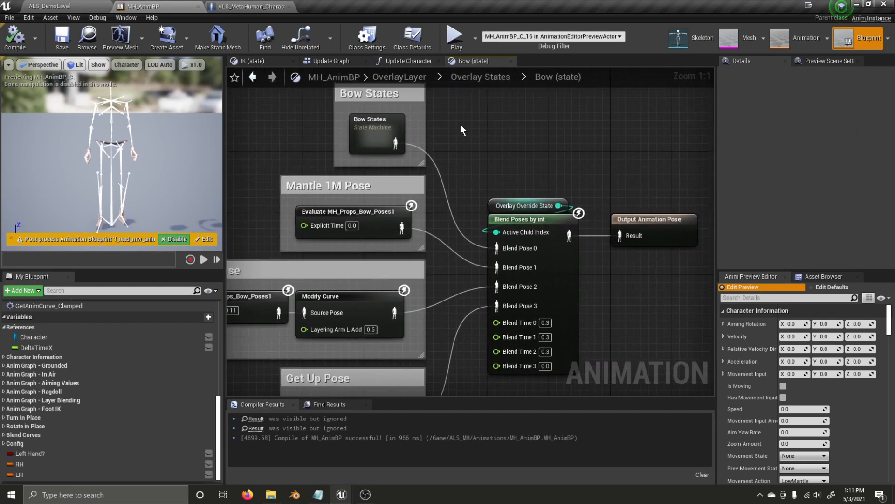
{"action": "right_click_drag", "start_coordinate": [532, 143], "coordinate": [516, 148]}
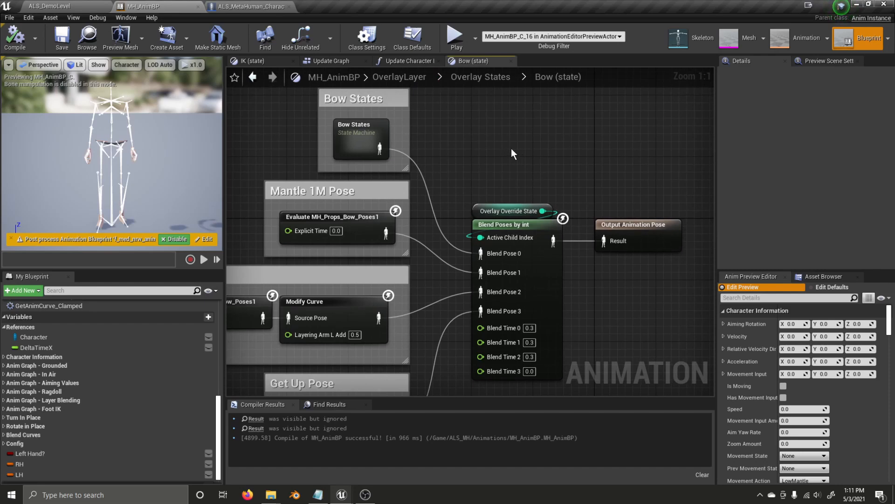
{"action": "key", "text": "ctrl+v"}
{"action": "left_click_drag", "start_coordinate": [609, 171], "coordinate": [603, 241]}
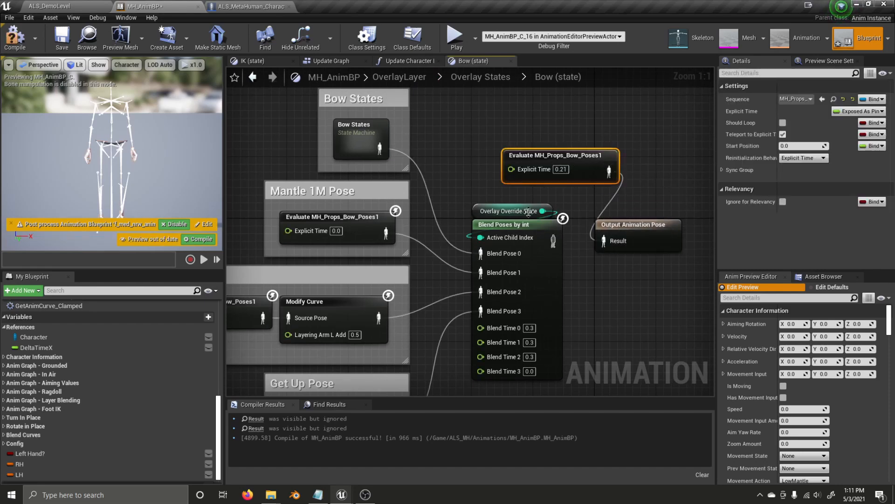
{"action": "left_click", "coordinate": [51, 5]}
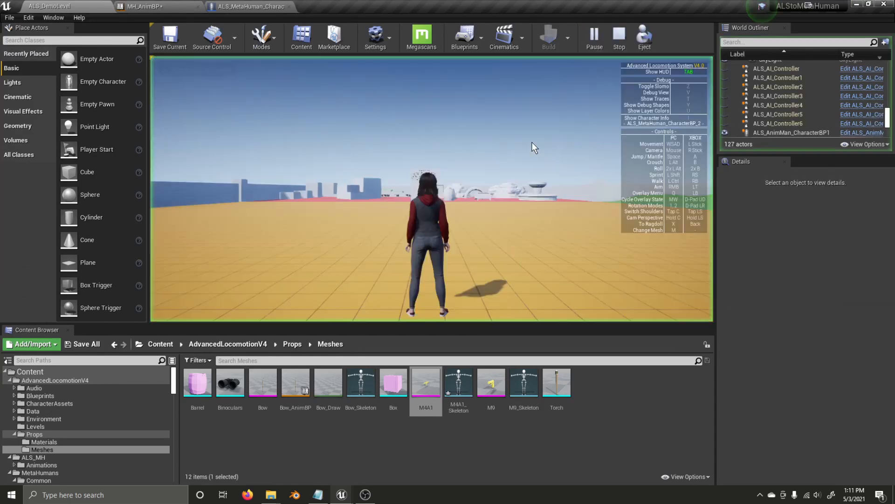
Equip the bow overlay in the play session, check the aiming pose in debug view, and end the session
{"action": "right_click", "coordinate": [533, 142]}
{"action": "key", "text": "q"}
{"action": "scroll", "coordinate": [533, 142], "scroll_direction": "down", "scroll_amount": 8}
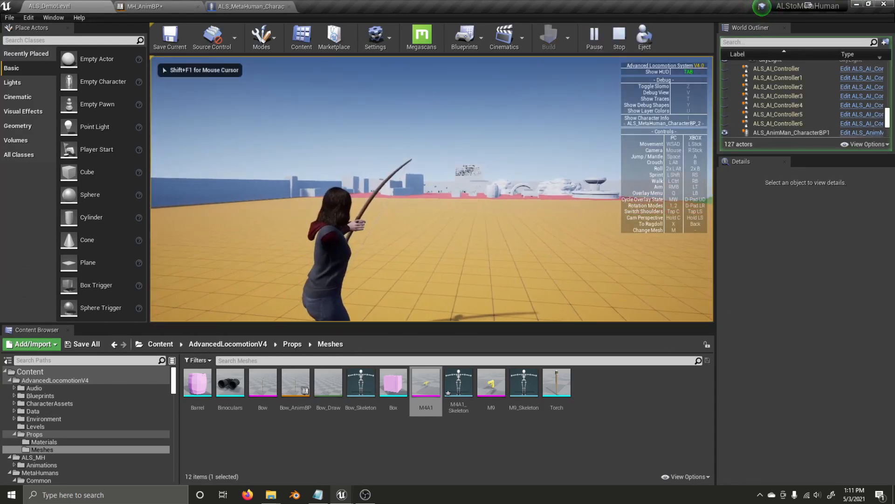
{"action": "key", "text": "v"}
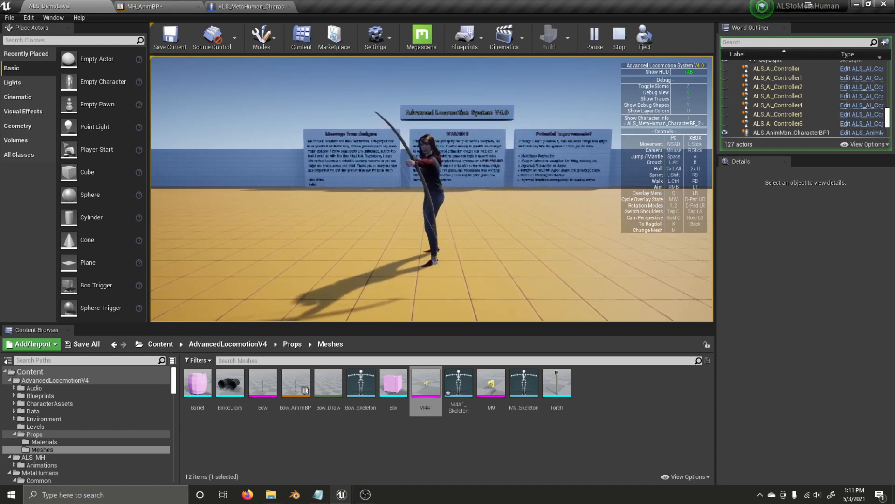
{"action": "key", "text": "Escape"}
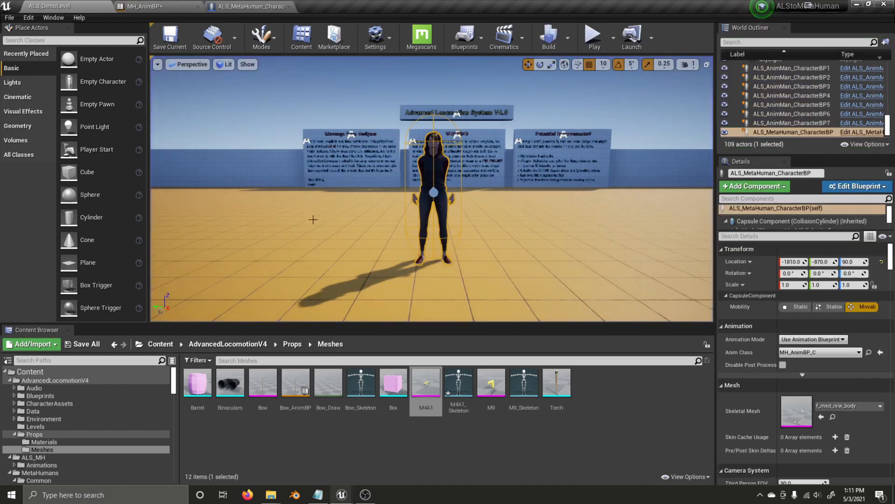
In the Event Graph of ALS_MetaHuman_CharacterBP, connect Parent: Tick to Update Held Object Animations, compile and save the blueprint
{"action": "left_click", "coordinate": [247, 6]}
{"action": "right_click_drag", "start_coordinate": [303, 134], "coordinate": [344, 126]}
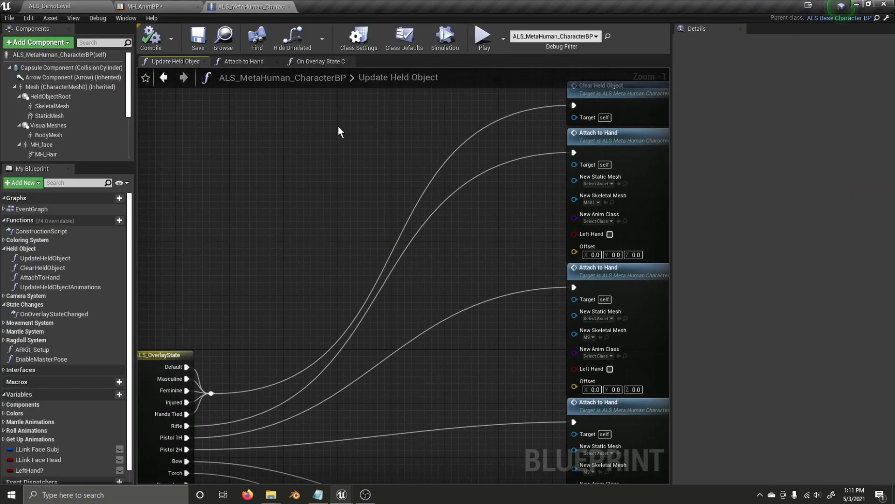
{"action": "mouse_move", "coordinate": [104, 223]}
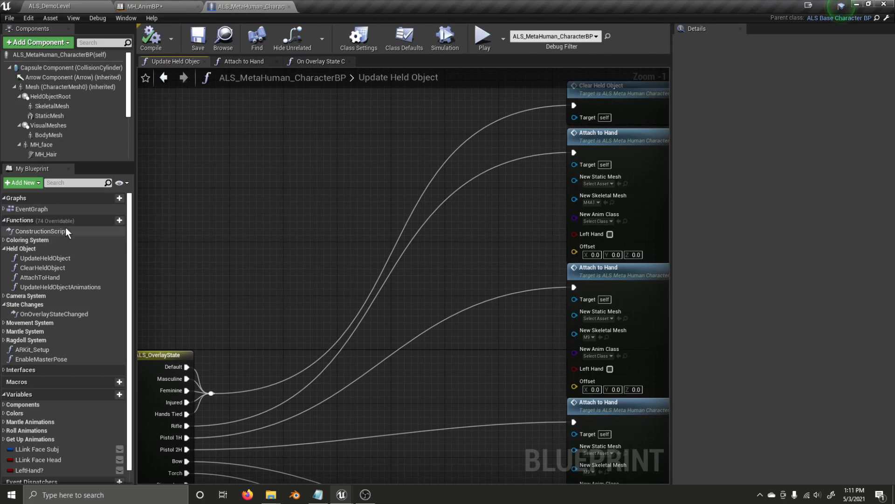
{"action": "double_click", "coordinate": [58, 210]}
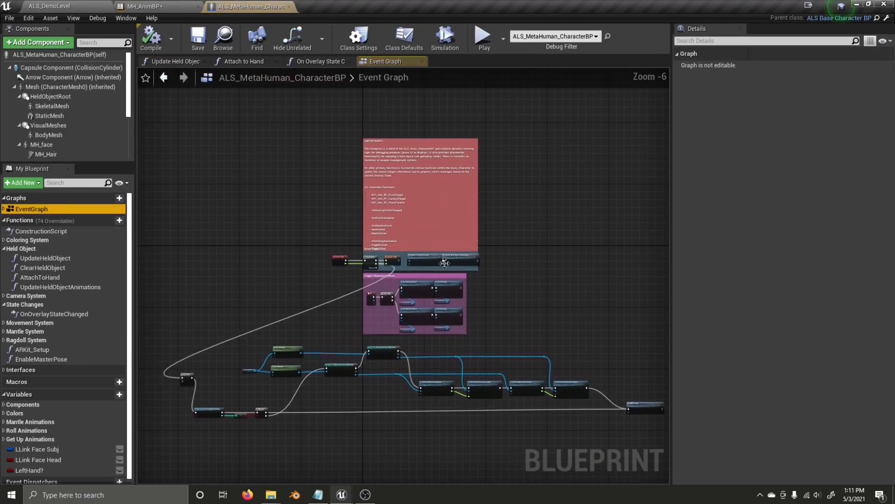
{"action": "scroll", "coordinate": [456, 254], "scroll_direction": "up", "scroll_amount": 5}
{"action": "left_click_drag", "start_coordinate": [443, 254], "coordinate": [329, 278]}
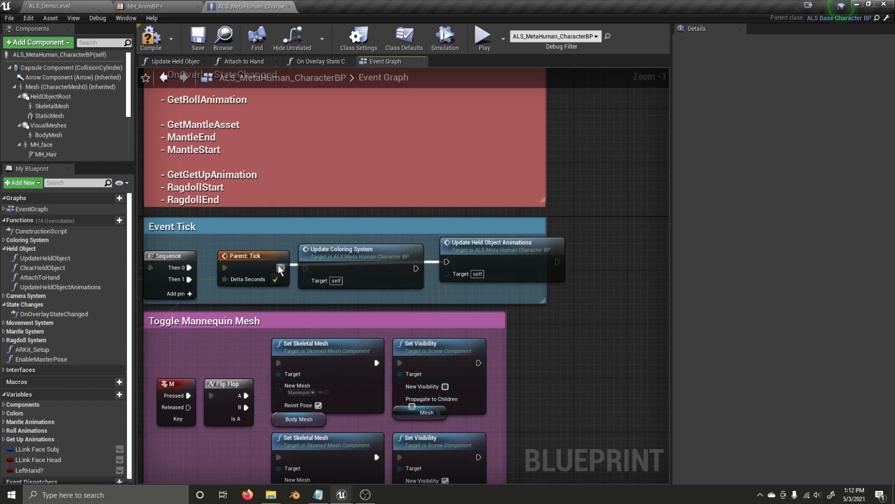
{"action": "left_click", "coordinate": [147, 39]}
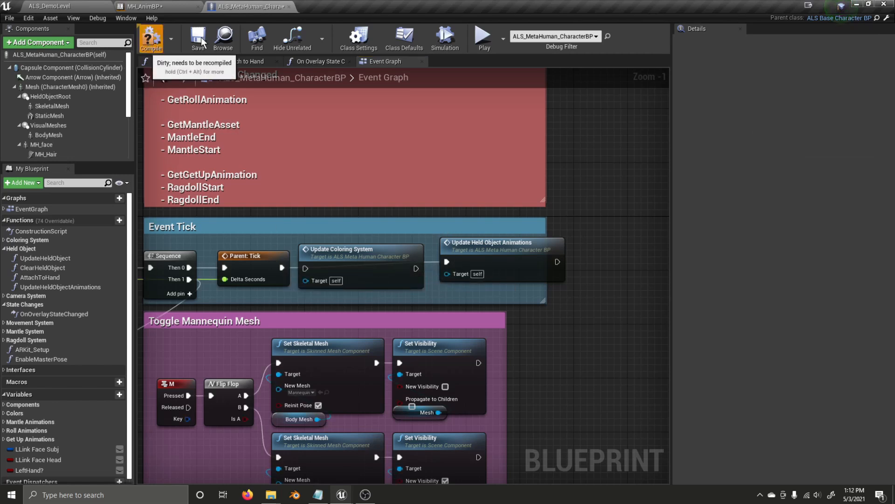
{"action": "left_click", "coordinate": [202, 41]}
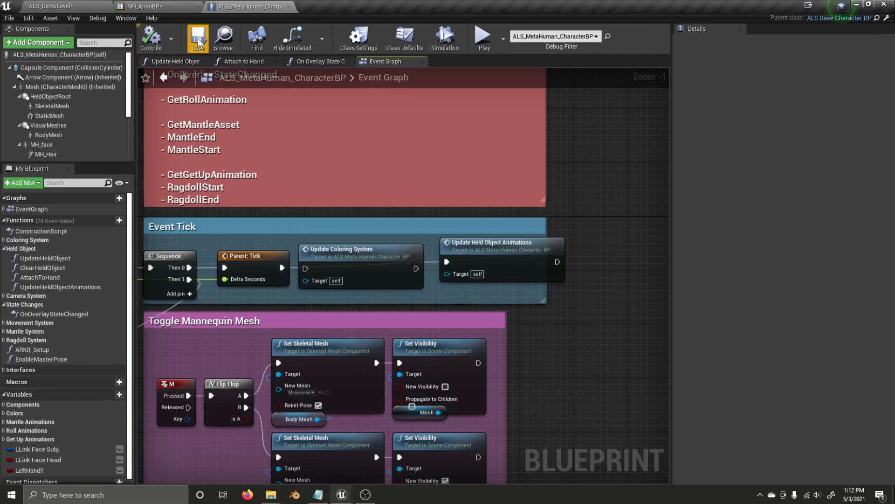
Play ALS_DemoLevel with the bow overlay, check the bow draw in debug view, and eject from the character
{"action": "left_click", "coordinate": [111, 5]}
{"action": "left_click", "coordinate": [594, 37]}
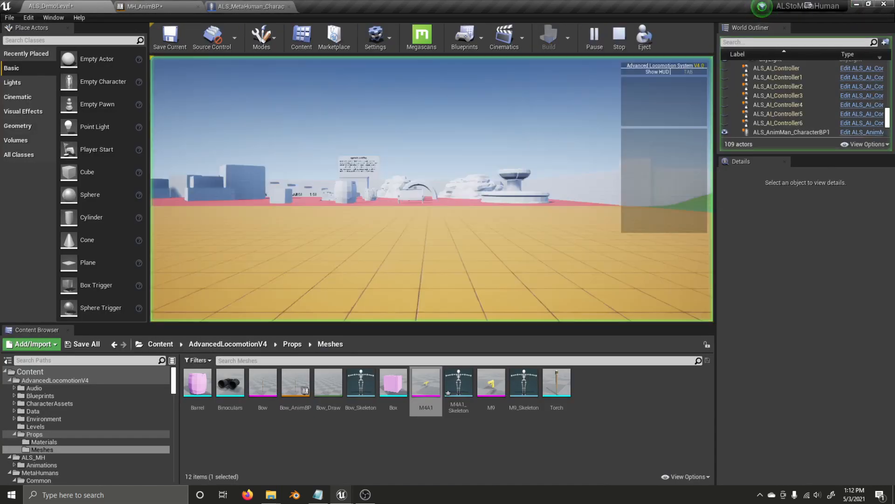
{"action": "scroll", "coordinate": [431, 189], "scroll_direction": "down", "scroll_amount": 8}
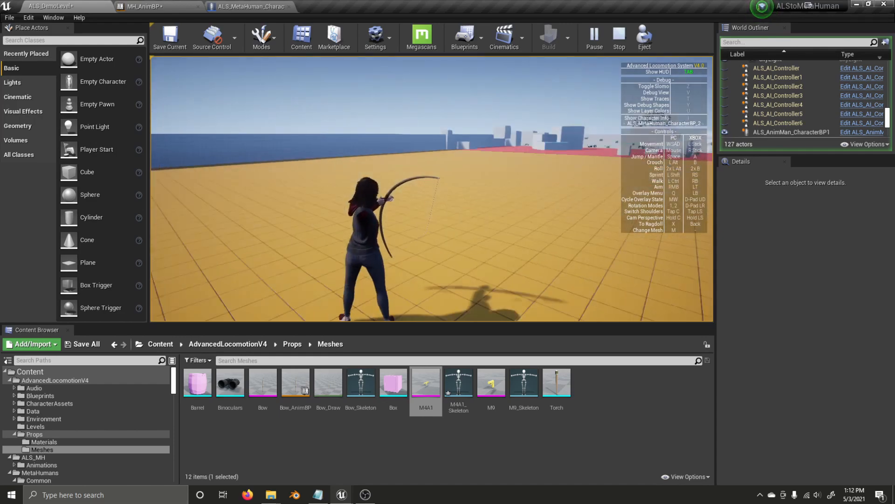
{"action": "key", "text": "v"}
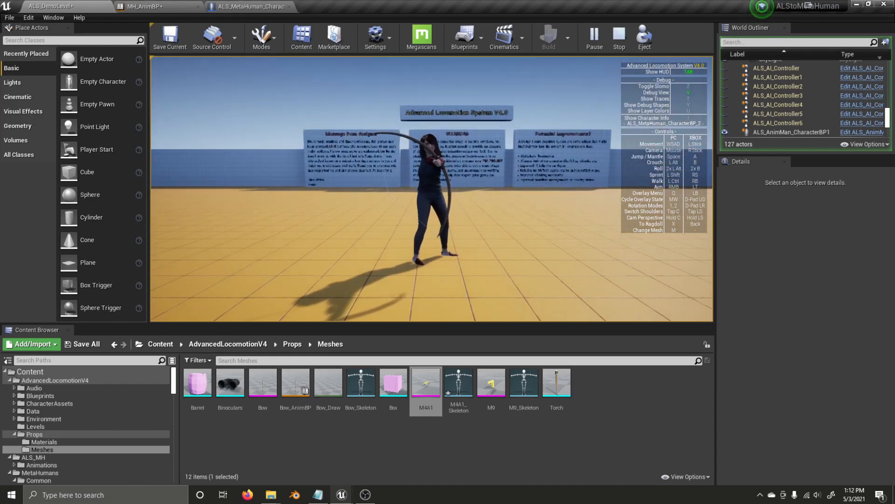
{"action": "key", "text": "F8"}
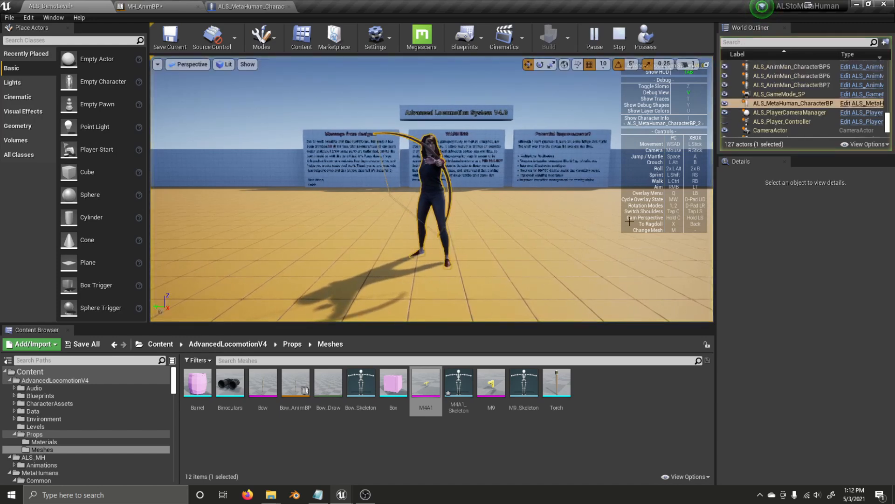
Open the Bow mesh, add a socket to the string_mid bone and name it RH
{"action": "double_click", "coordinate": [269, 388]}
{"action": "left_click_drag", "start_coordinate": [289, 245], "coordinate": [386, 184]}
{"action": "left_click", "coordinate": [231, 276]}
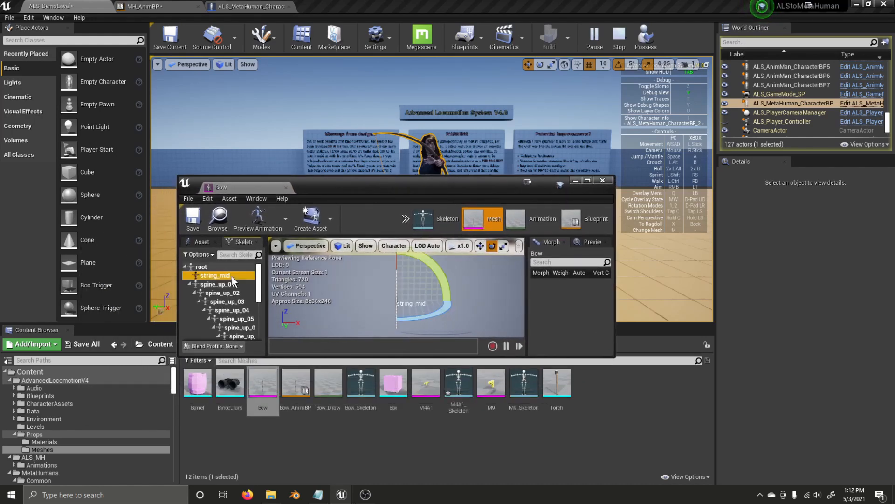
{"action": "right_click", "coordinate": [231, 276]}
{"action": "left_click", "coordinate": [262, 311]}
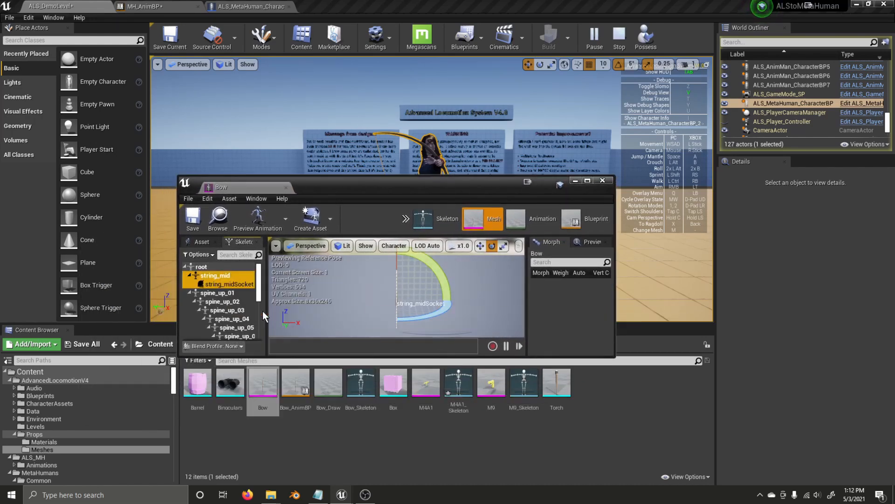
{"action": "double_click", "coordinate": [231, 284]}
{"action": "type", "text": "RH"}
{"action": "key", "text": "Return"}
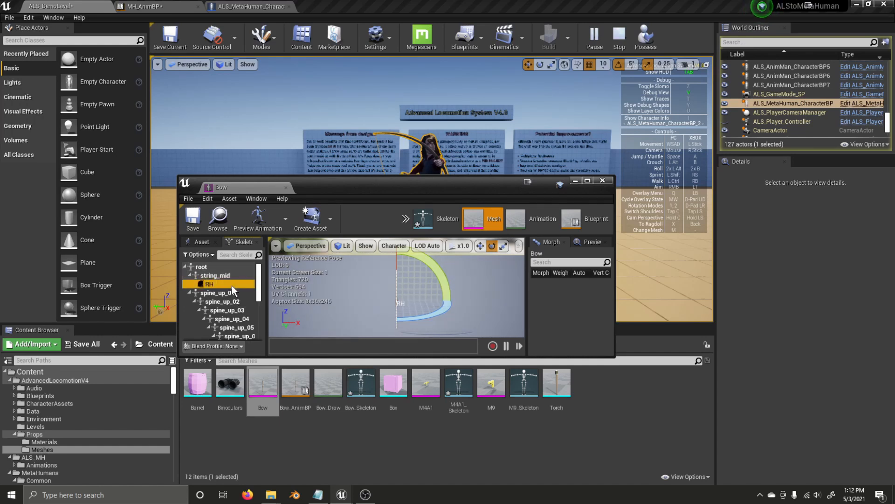
Compare the Bow's RH socket with the character's drawing hand, close the Bow editor and return to the root Content folder
{"action": "left_click_drag", "start_coordinate": [365, 188], "coordinate": [431, 211]}
{"action": "left_click_drag", "start_coordinate": [438, 305], "coordinate": [461, 304]}
{"action": "right_click_drag", "start_coordinate": [462, 304], "coordinate": [495, 324]}
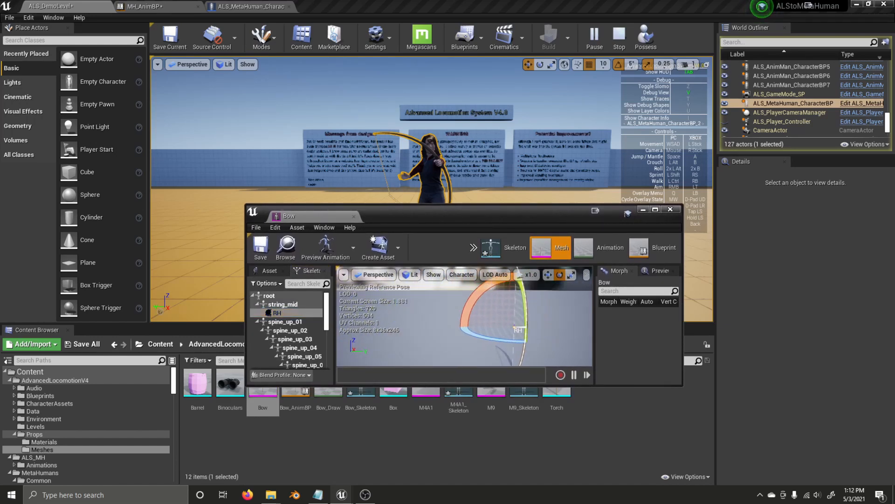
{"action": "right_click_drag", "start_coordinate": [488, 161], "coordinate": [525, 180]}
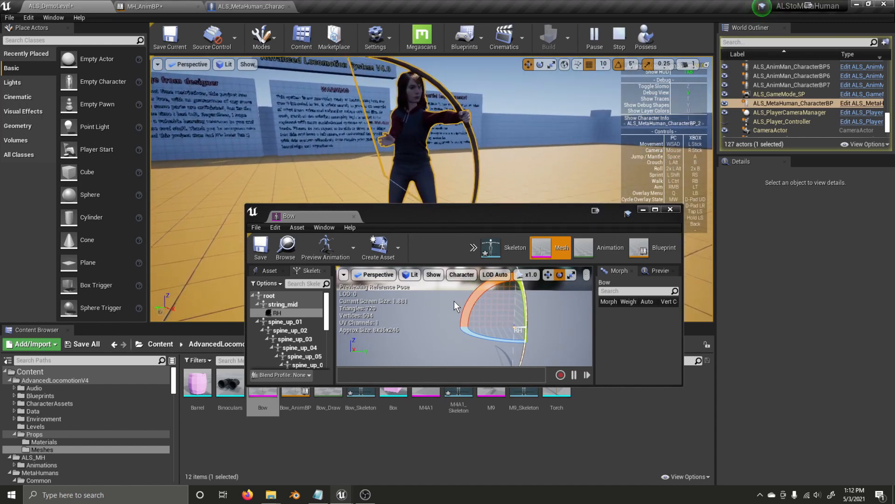
{"action": "left_click", "coordinate": [355, 216]}
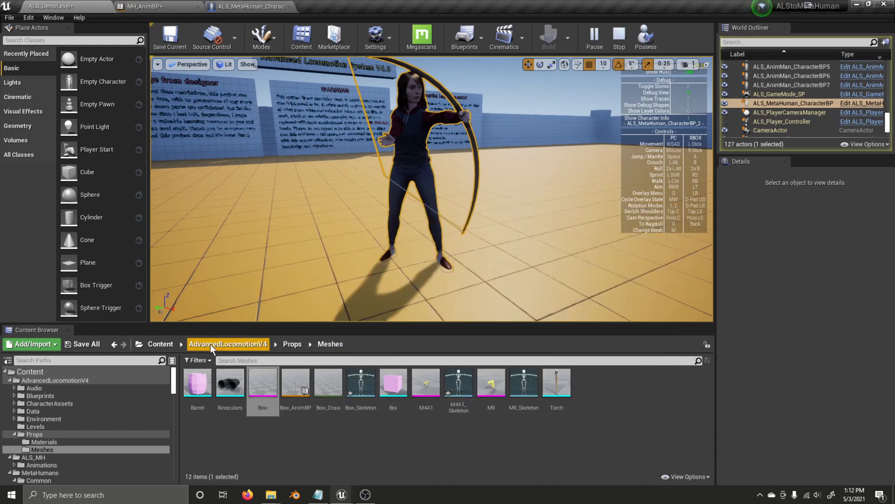
{"action": "left_click", "coordinate": [161, 344]}
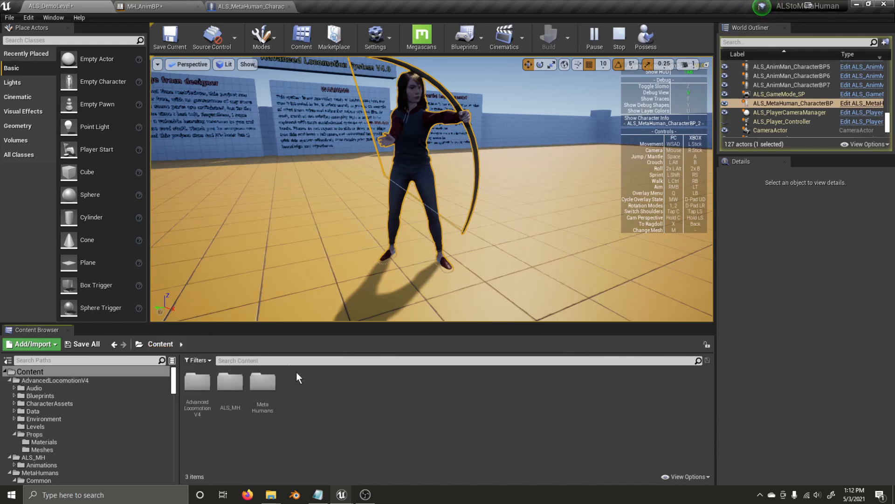
{"action": "double_click", "coordinate": [200, 388]}
{"action": "left_click", "coordinate": [166, 345]}
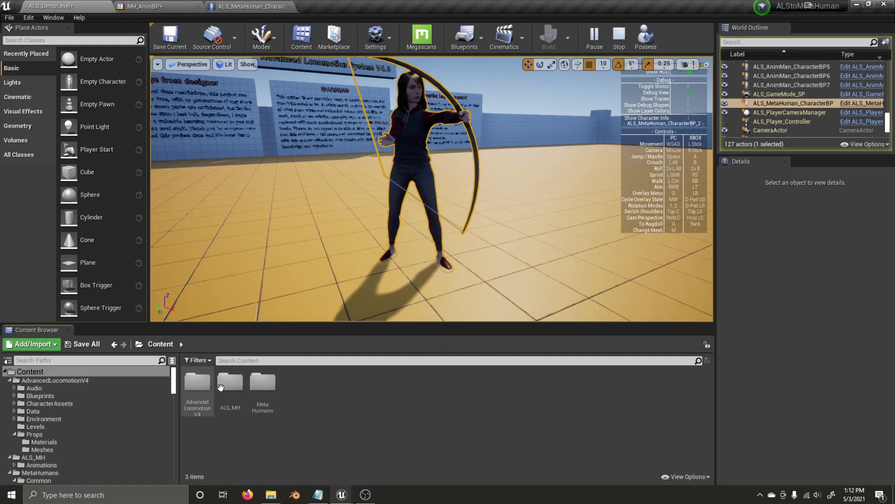
{"action": "double_click", "coordinate": [214, 379]}
{"action": "left_click", "coordinate": [198, 382]}
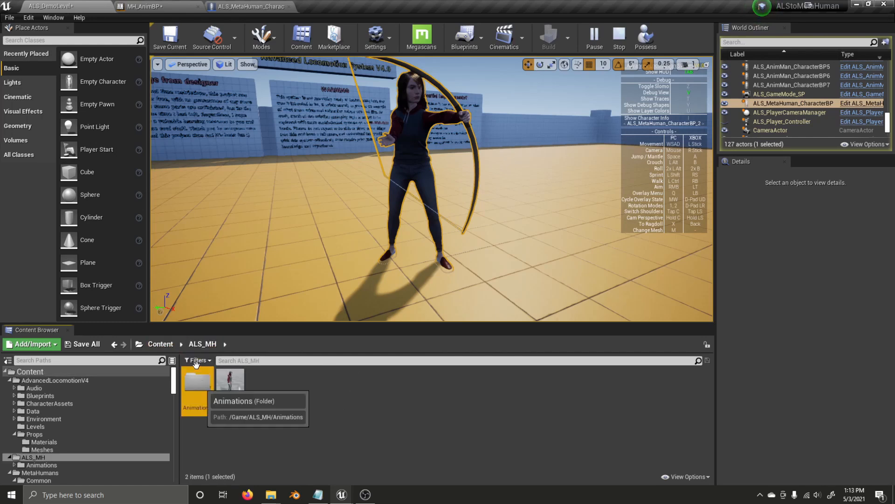
{"action": "left_click", "coordinate": [166, 344]}
Open the metahuman_base_skel skeleton from the MetaHumans/Common/Female/Medium/NormalWeight/Body folder
{"action": "double_click", "coordinate": [263, 384]}
{"action": "double_click", "coordinate": [197, 384]}
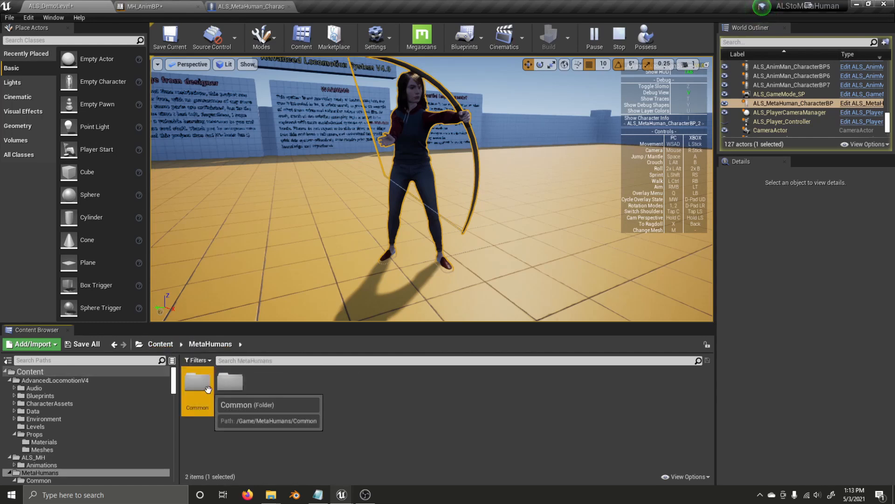
{"action": "double_click", "coordinate": [290, 386]}
{"action": "double_click", "coordinate": [201, 387]}
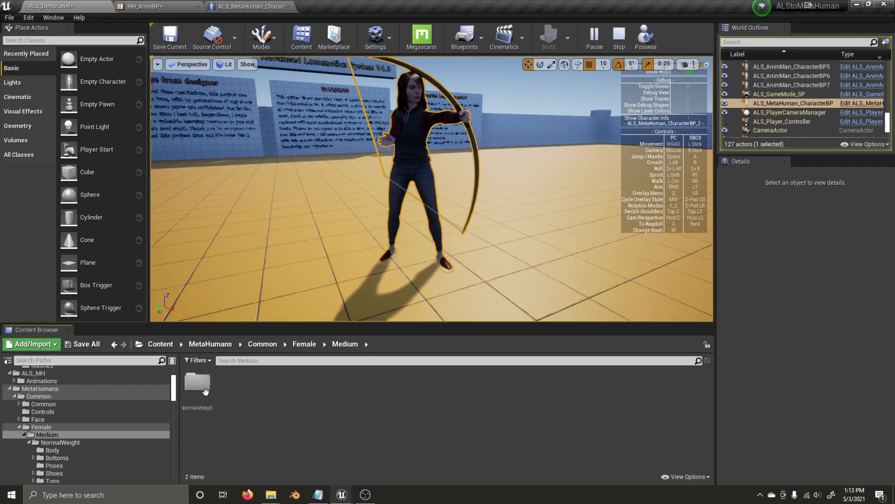
{"action": "double_click", "coordinate": [207, 390]}
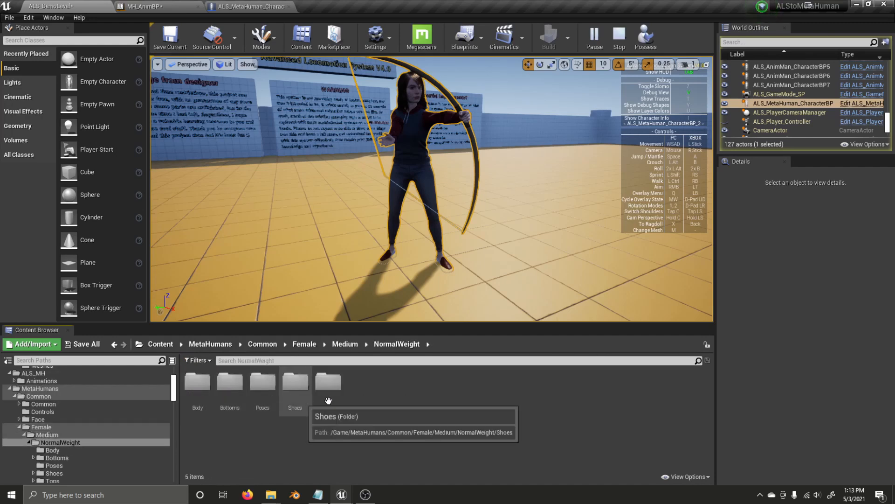
{"action": "double_click", "coordinate": [262, 382]}
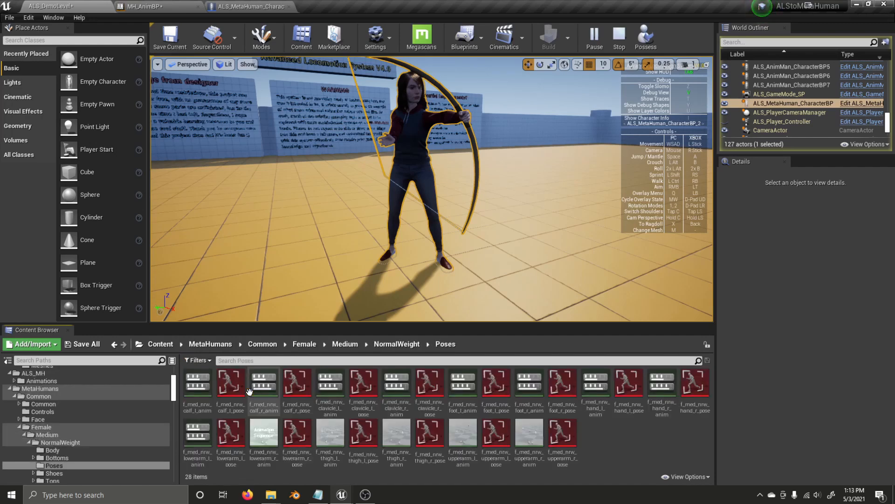
{"action": "left_click", "coordinate": [385, 346]}
{"action": "left_click", "coordinate": [348, 343]}
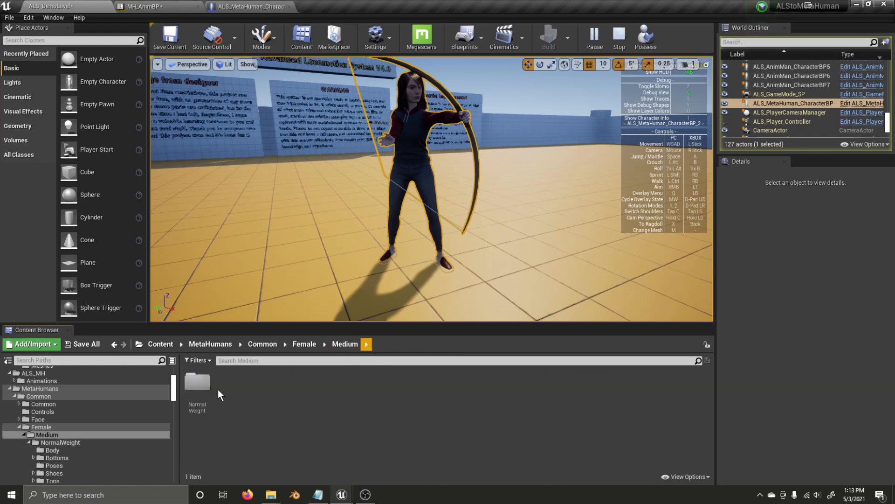
{"action": "double_click", "coordinate": [209, 391]}
{"action": "double_click", "coordinate": [205, 388]}
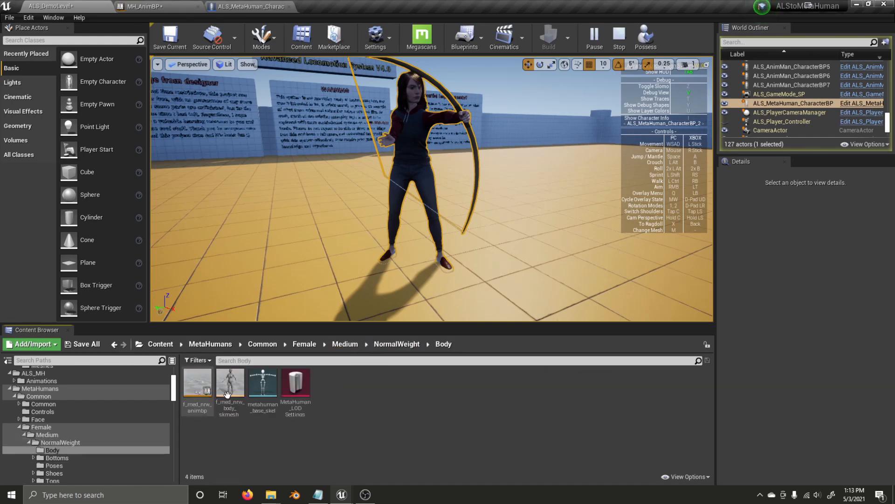
{"action": "double_click", "coordinate": [269, 394]}
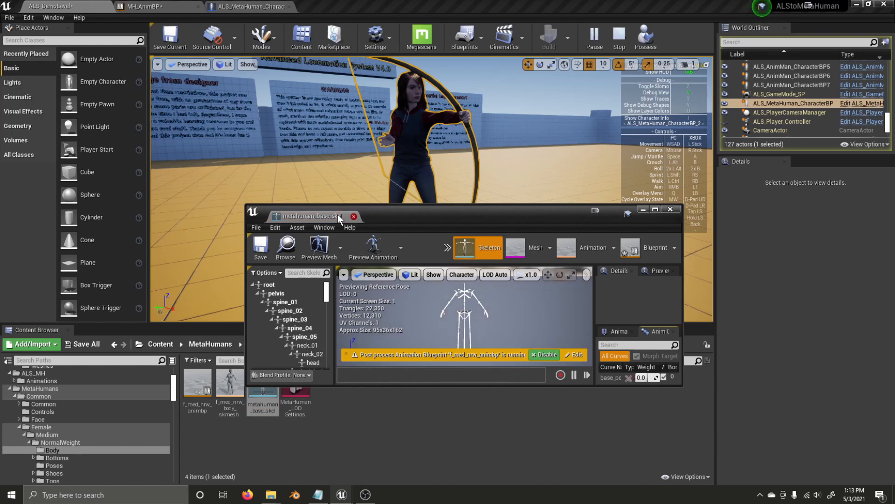
Filter the skeleton tree for "hand" and select the hand_l_object socket under hand_l
{"action": "left_click_drag", "start_coordinate": [414, 216], "coordinate": [420, 200]}
{"action": "scroll", "coordinate": [312, 306], "scroll_direction": "down", "scroll_amount": 10}
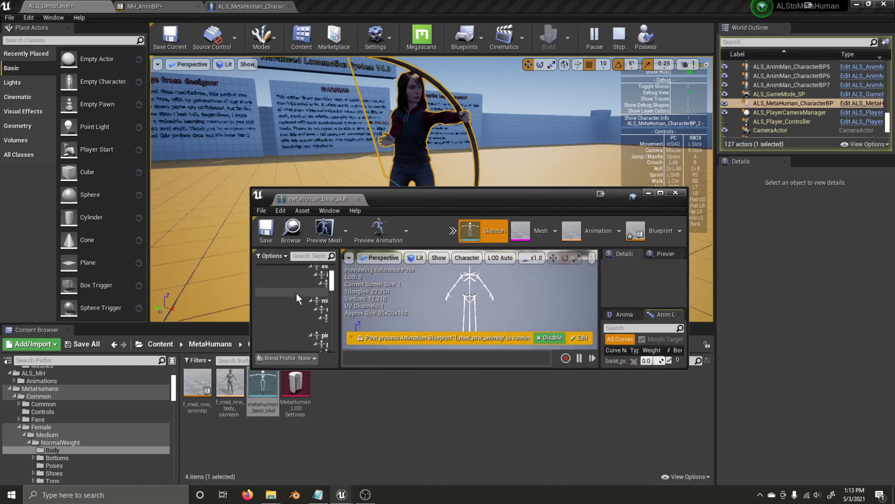
{"action": "scroll", "coordinate": [313, 304], "scroll_direction": "up", "scroll_amount": 2}
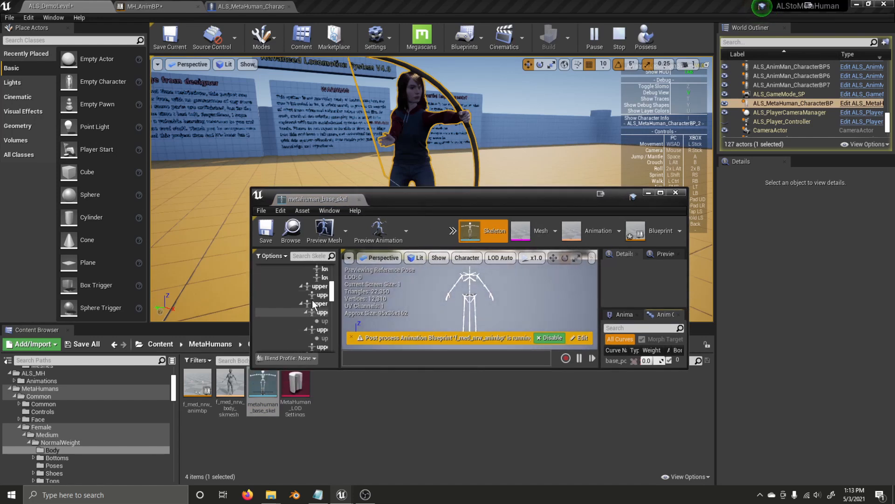
{"action": "left_click", "coordinate": [311, 256]}
{"action": "type", "text": "hand"}
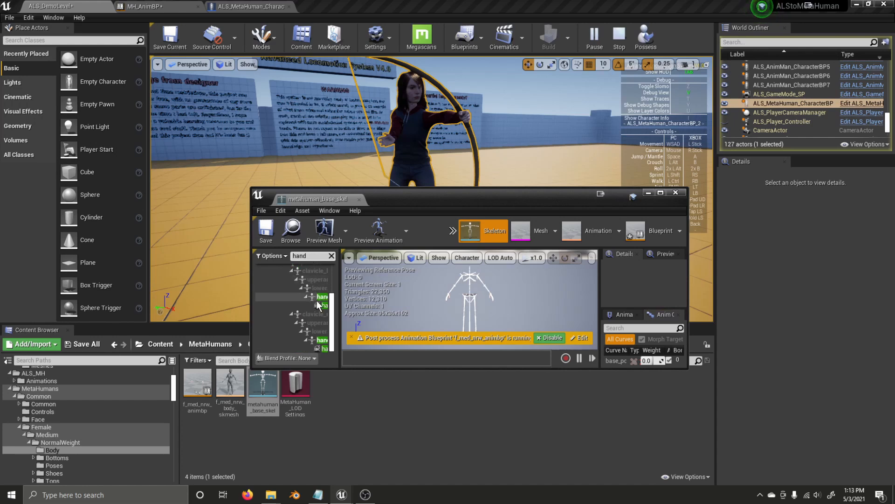
{"action": "left_click", "coordinate": [320, 306]}
Rotate the hand_l_object socket in its first plane to stand the bow upright in the character's left hand
{"action": "key", "text": "w"}
{"action": "right_click_drag", "start_coordinate": [470, 300], "coordinate": [478, 324]}
{"action": "right_click_drag", "start_coordinate": [410, 159], "coordinate": [317, 148]}
{"action": "key", "text": "d"}
{"action": "left_click_drag", "start_coordinate": [535, 277], "coordinate": [522, 299]}
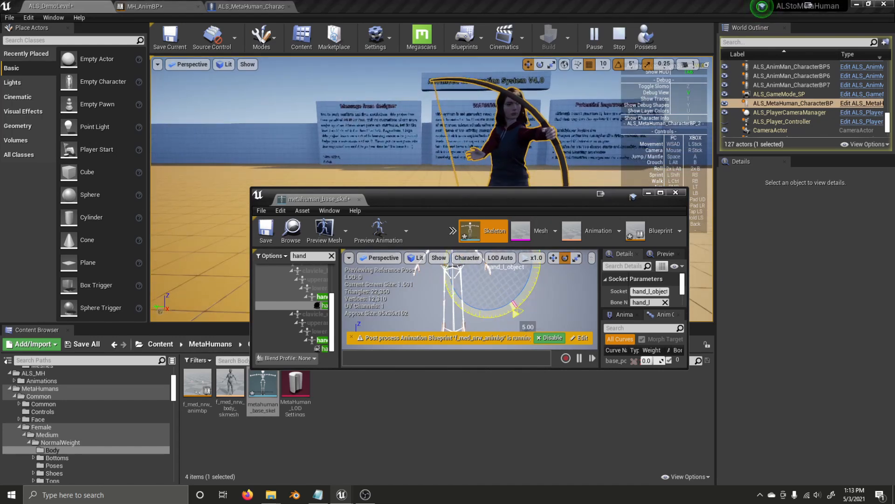
{"action": "left_click_drag", "start_coordinate": [522, 298], "coordinate": [469, 309]}
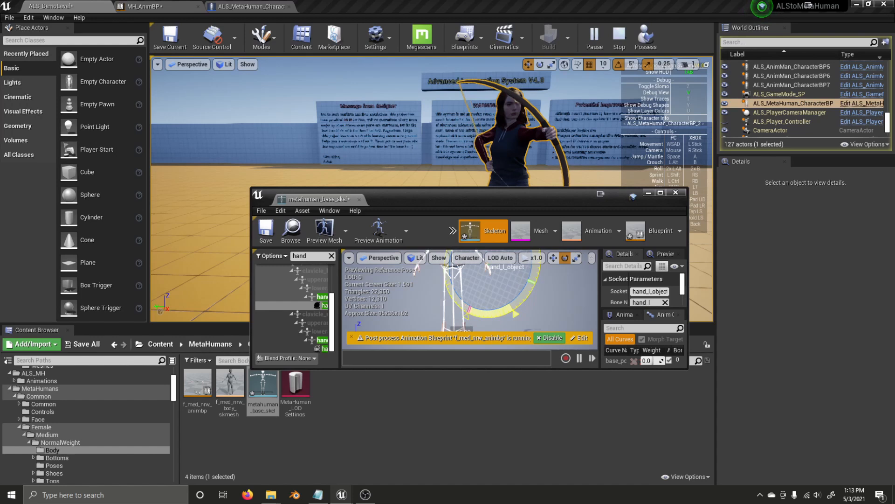
{"action": "left_click_drag", "start_coordinate": [469, 309], "coordinate": [467, 313]}
Rotate the hand_l_object socket about another axis to line the bow up with the left hand, checking from the front
{"action": "right_click_drag", "start_coordinate": [578, 280], "coordinate": [589, 259]}
{"action": "mouse_move", "coordinate": [508, 294]}
{"action": "left_mouse_down"}
{"action": "mouse_move", "coordinate": [498, 301]}
{"action": "mouse_move", "coordinate": [474, 272]}
{"action": "mouse_move", "coordinate": [443, 297]}
{"action": "left_mouse_up"}
{"action": "right_click_drag", "start_coordinate": [420, 145], "coordinate": [360, 143]}
{"action": "key", "text": "d"}
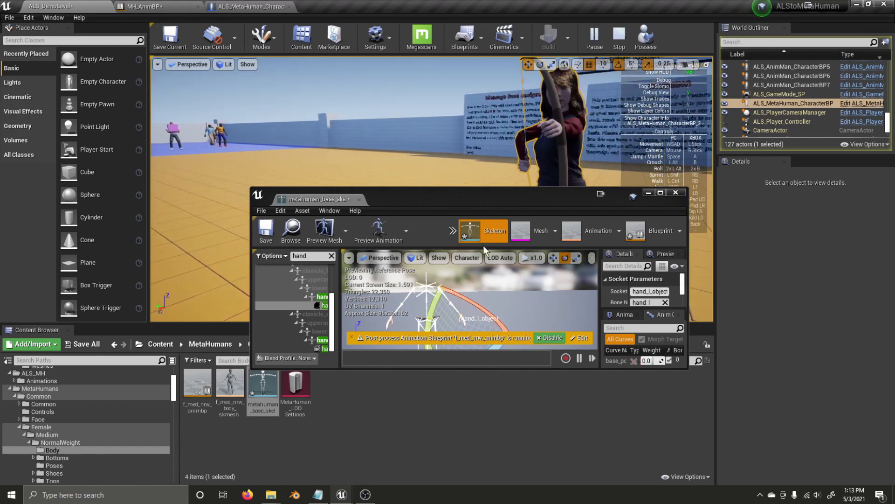
{"action": "left_click_drag", "start_coordinate": [434, 301], "coordinate": [432, 307]}
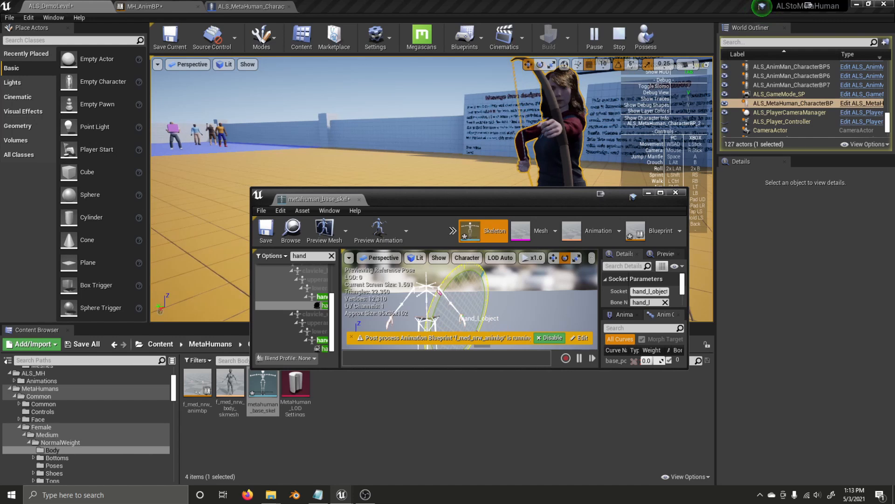
Move the hand_l_object socket along its axes to seat the bow's grip in the left palm
{"action": "left_click", "coordinate": [553, 258]}
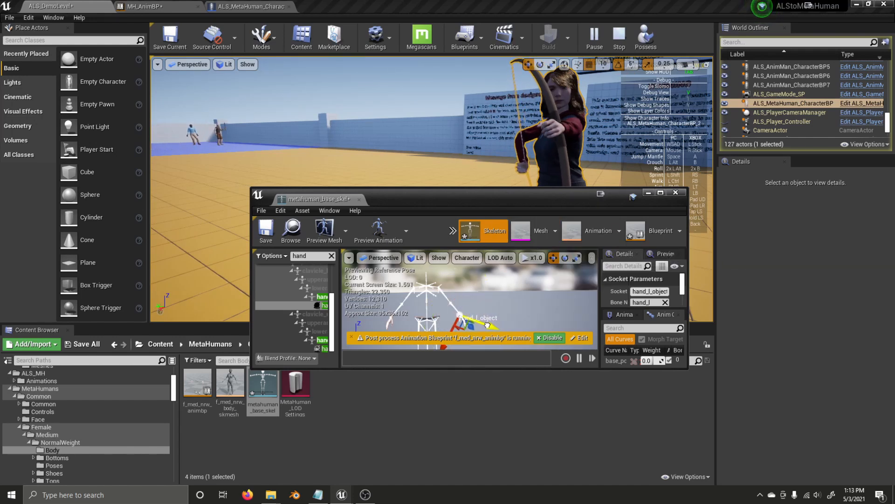
{"action": "left_click_drag", "start_coordinate": [452, 328], "coordinate": [446, 331]}
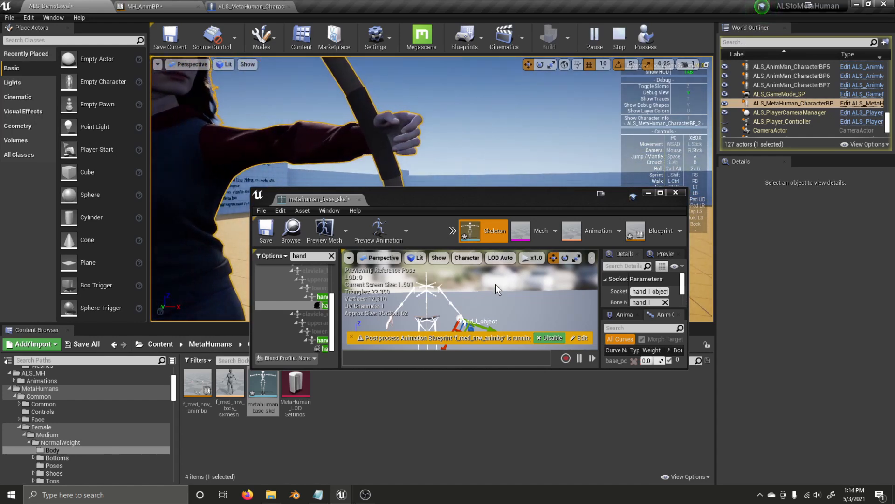
{"action": "right_click_drag", "start_coordinate": [493, 285], "coordinate": [493, 293]}
{"action": "left_click_drag", "start_coordinate": [484, 320], "coordinate": [489, 320]}
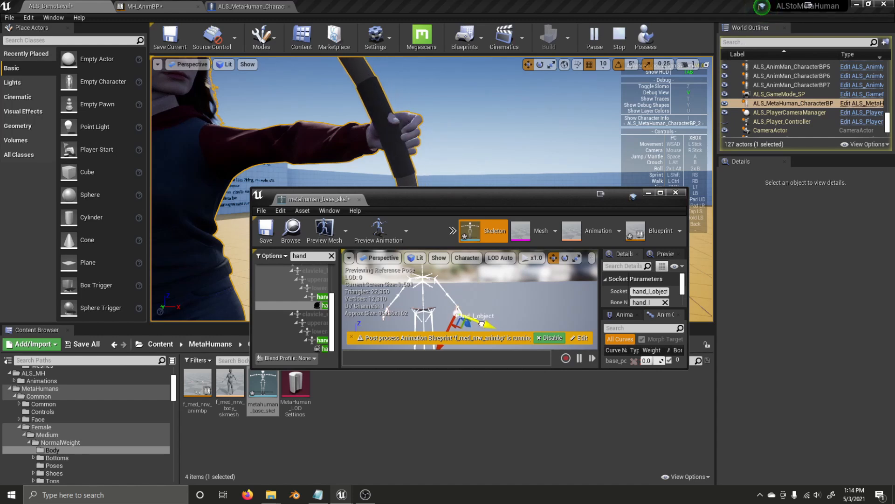
Rotate the hand_l_object socket by about 45° and adjust its tilt to fit the bow inside the closed fingers
{"action": "left_click", "coordinate": [568, 257]}
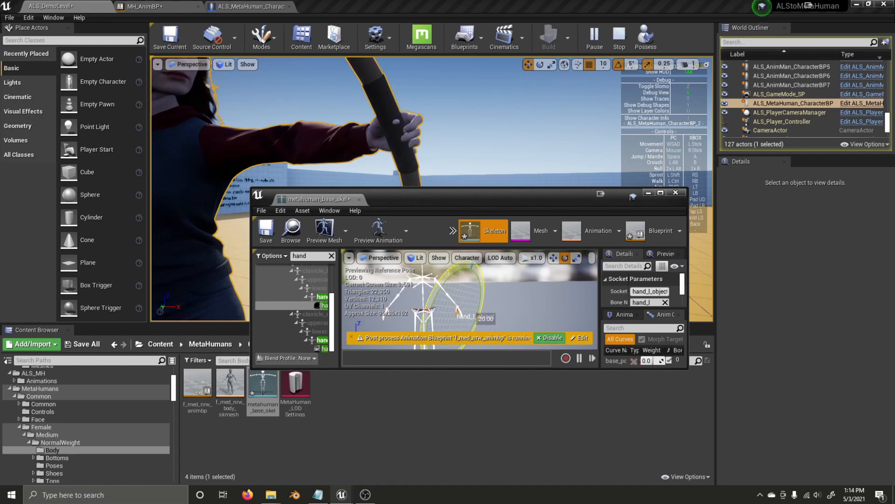
{"action": "left_click_drag", "start_coordinate": [482, 304], "coordinate": [483, 300]}
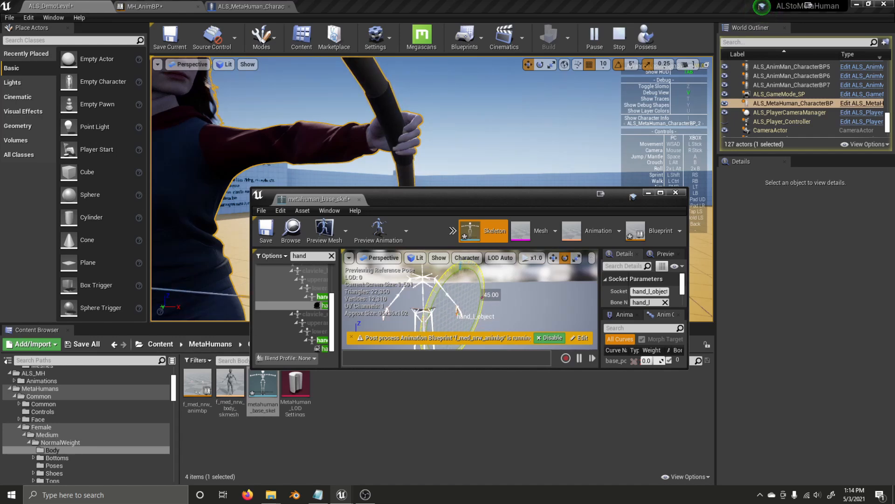
{"action": "right_click_drag", "start_coordinate": [470, 145], "coordinate": [329, 179]}
{"action": "right_click_drag", "start_coordinate": [507, 276], "coordinate": [498, 293]}
{"action": "left_click_drag", "start_coordinate": [504, 276], "coordinate": [506, 279]}
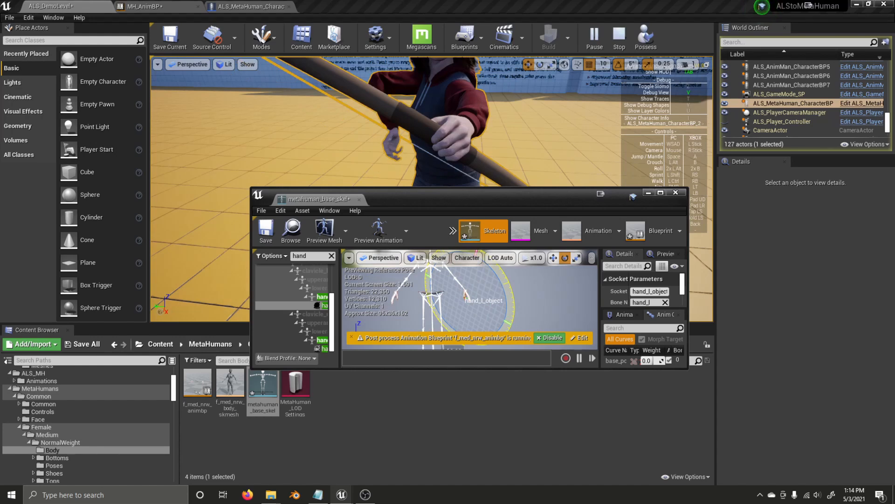
{"action": "left_click_drag", "start_coordinate": [506, 279], "coordinate": [505, 281]}
Fine-tune the hand_l_object socket's rotation about several axes while checking the bow's angle from above
{"action": "right_click_drag", "start_coordinate": [497, 141], "coordinate": [510, 180]}
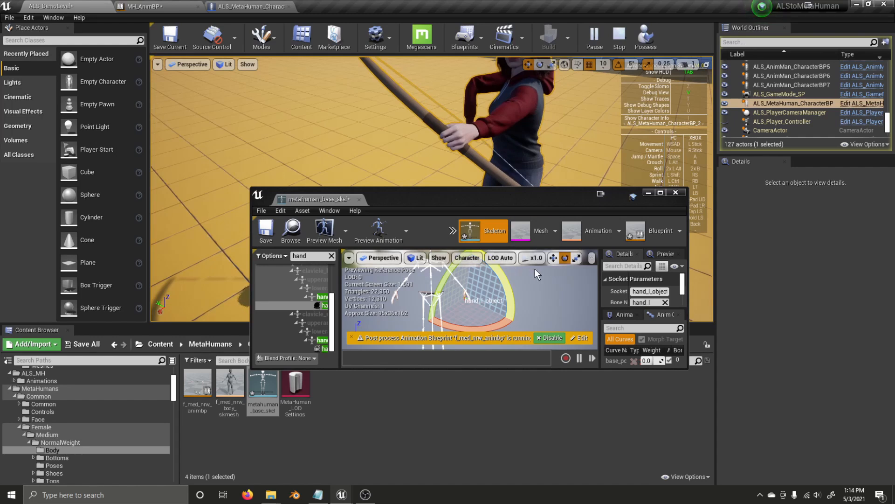
{"action": "left_click_drag", "start_coordinate": [510, 302], "coordinate": [513, 312]}
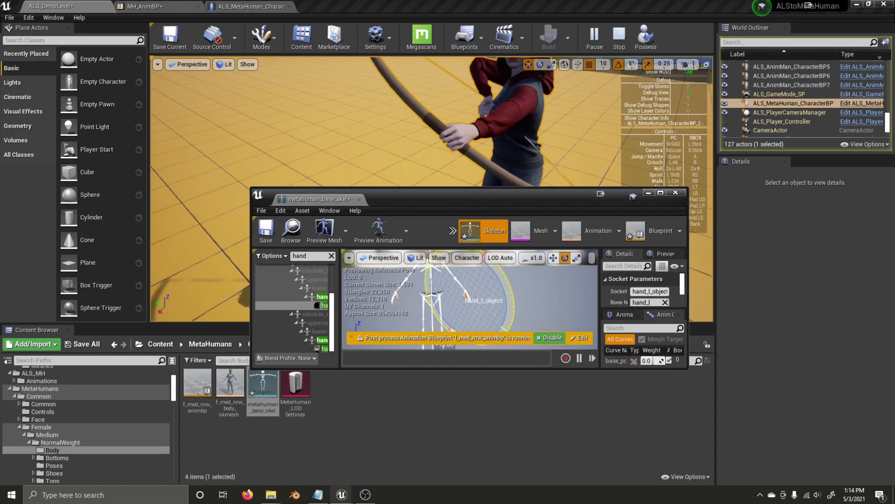
{"action": "left_click_drag", "start_coordinate": [442, 327], "coordinate": [438, 321]}
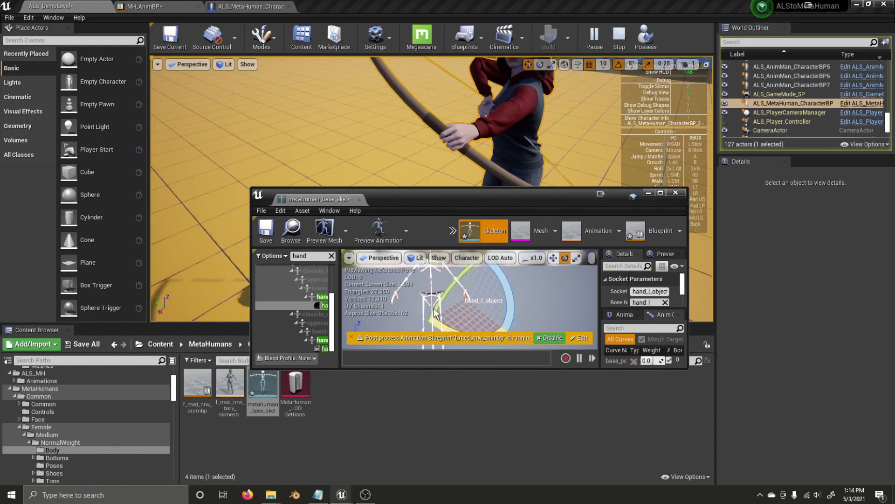
{"action": "left_click_drag", "start_coordinate": [460, 280], "coordinate": [450, 305]}
Nudge the hand_l_object socket along all three axes to center the bow's grip within the fist
{"action": "left_click", "coordinate": [553, 258]}
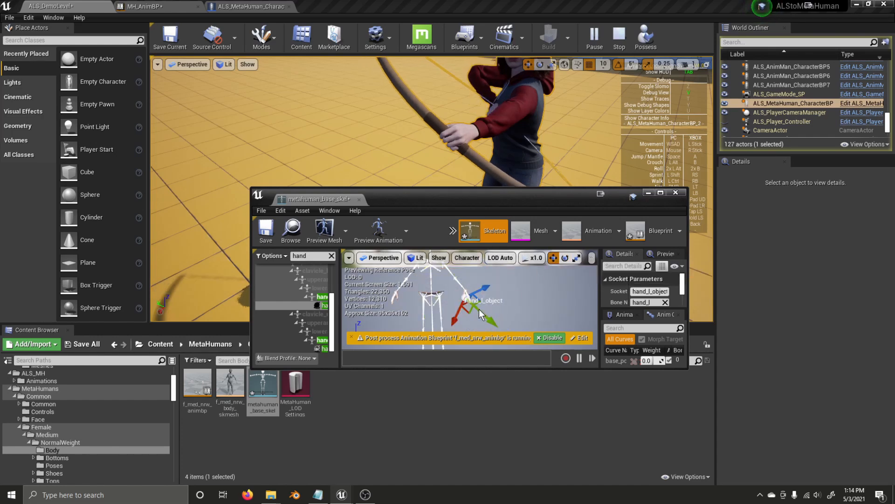
{"action": "left_click_drag", "start_coordinate": [482, 314], "coordinate": [484, 314]}
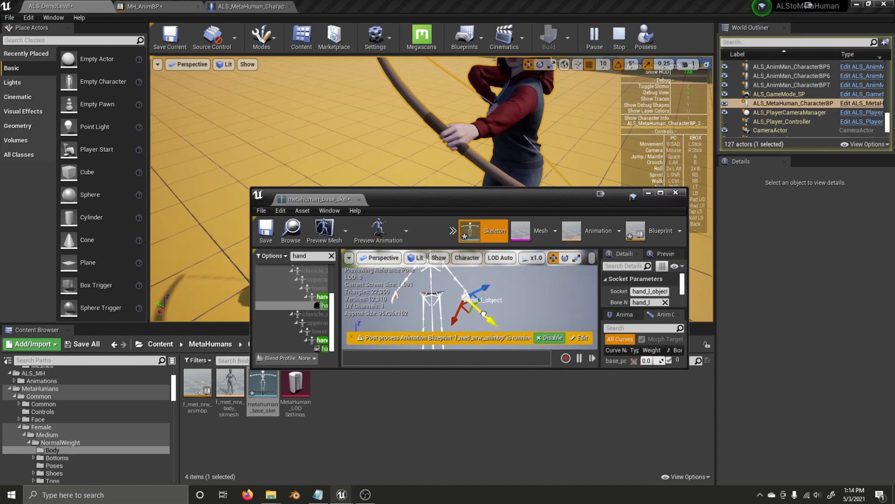
{"action": "left_click_drag", "start_coordinate": [484, 282], "coordinate": [482, 286]}
{"action": "left_click_drag", "start_coordinate": [456, 318], "coordinate": [458, 316]}
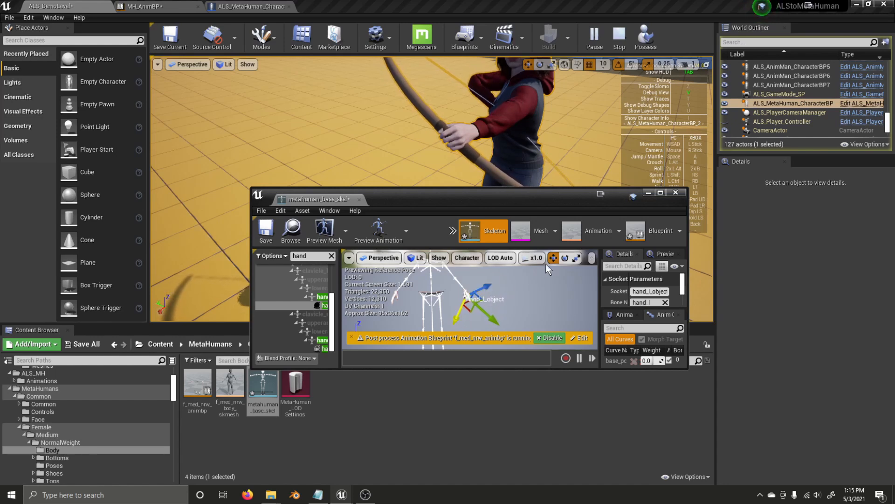
Make final rotations of the hand_l_object socket to bring the bowstring toward the character's drawing hand
{"action": "left_click", "coordinate": [564, 257]}
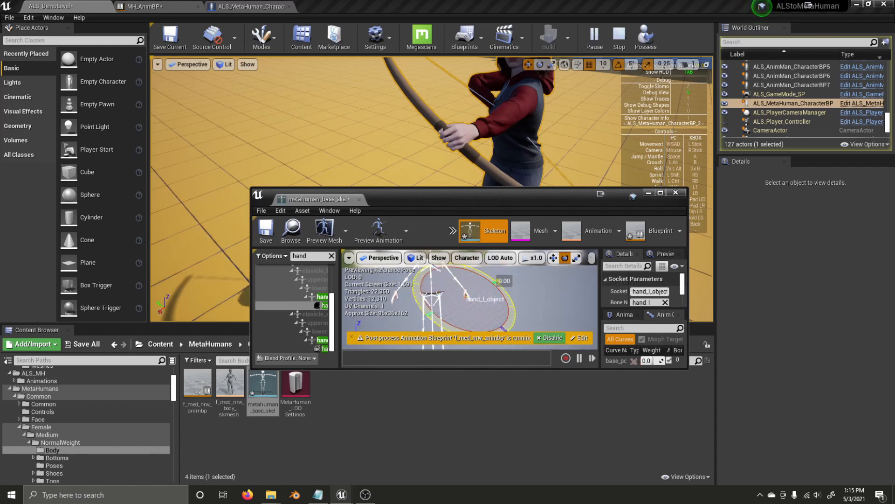
{"action": "left_click_drag", "start_coordinate": [495, 280], "coordinate": [422, 173]}
{"action": "left_click_drag", "start_coordinate": [457, 274], "coordinate": [453, 277]}
{"action": "left_click", "coordinate": [404, 163]}
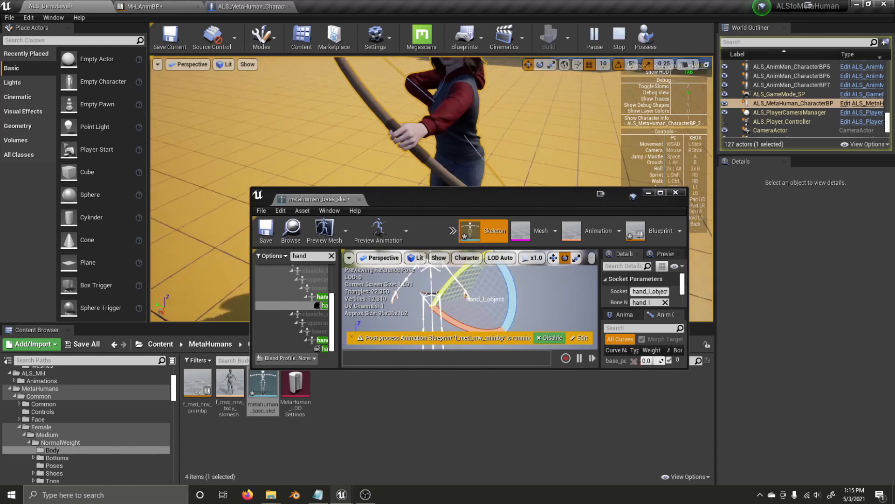
{"action": "right_click_drag", "start_coordinate": [404, 162], "coordinate": [525, 160]}
{"action": "mouse_move", "coordinate": [512, 284]}
{"action": "left_mouse_down"}
{"action": "mouse_move", "coordinate": [520, 286]}
{"action": "mouse_move", "coordinate": [510, 285]}
{"action": "left_mouse_up"}
{"action": "left_click_drag", "start_coordinate": [456, 282], "coordinate": [460, 282]}
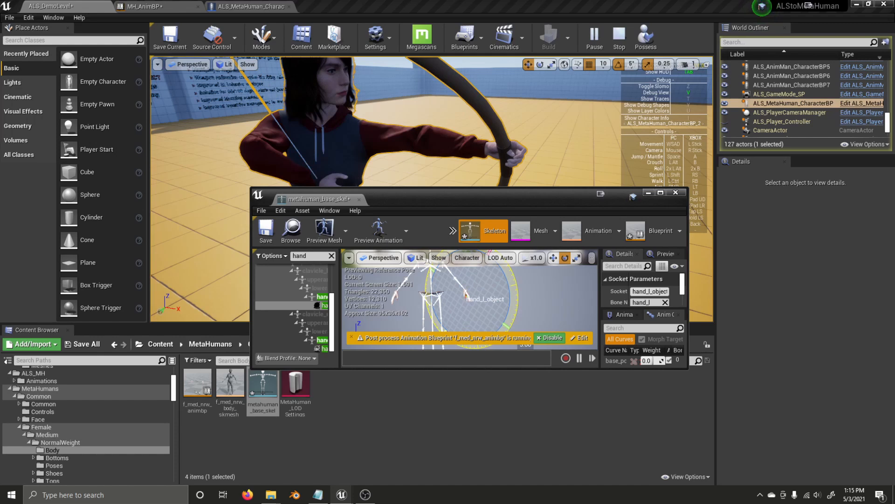
{"action": "left_click_drag", "start_coordinate": [437, 302], "coordinate": [454, 314]}
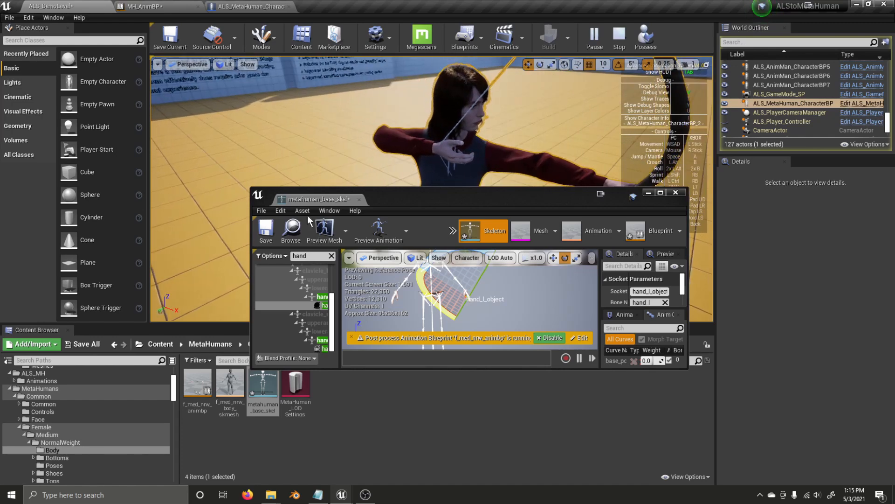
Close the metahuman_base_skel editor and open the Bow mesh from the AdvancedLocomotionV4/Props/Meshes folder
{"action": "left_click", "coordinate": [359, 199]}
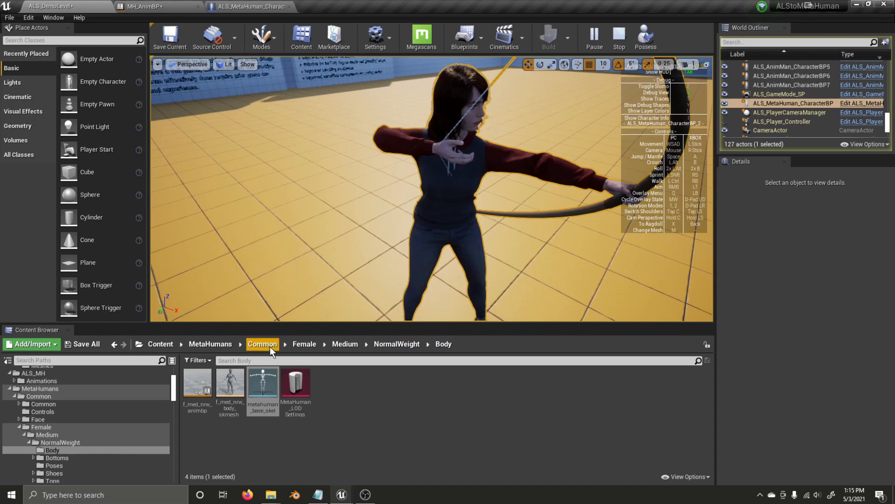
{"action": "left_click", "coordinate": [161, 344]}
{"action": "double_click", "coordinate": [198, 385]}
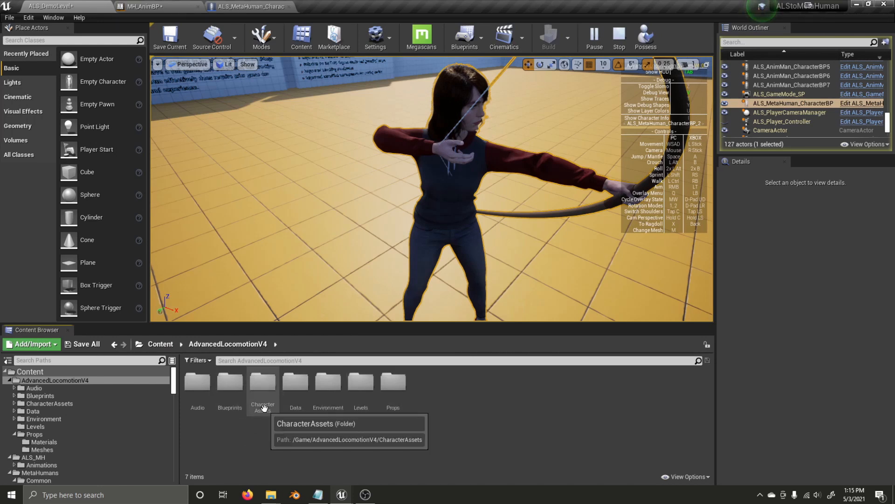
{"action": "double_click", "coordinate": [395, 397]}
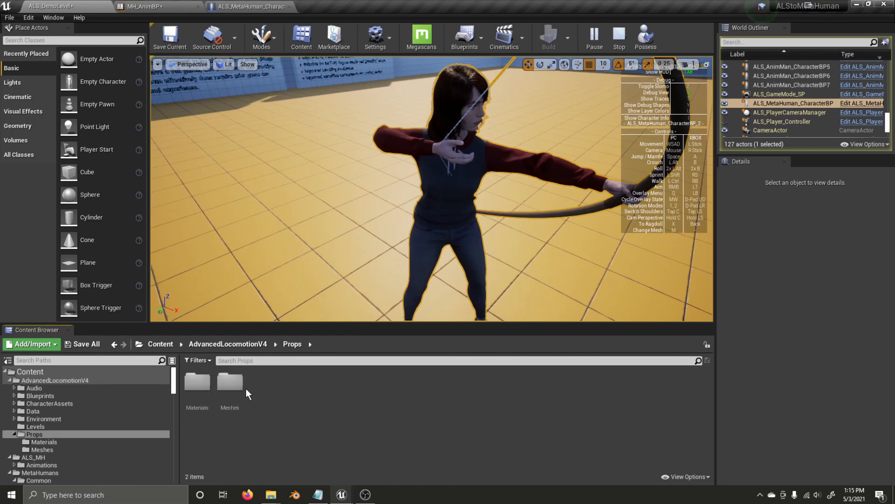
{"action": "double_click", "coordinate": [230, 385]}
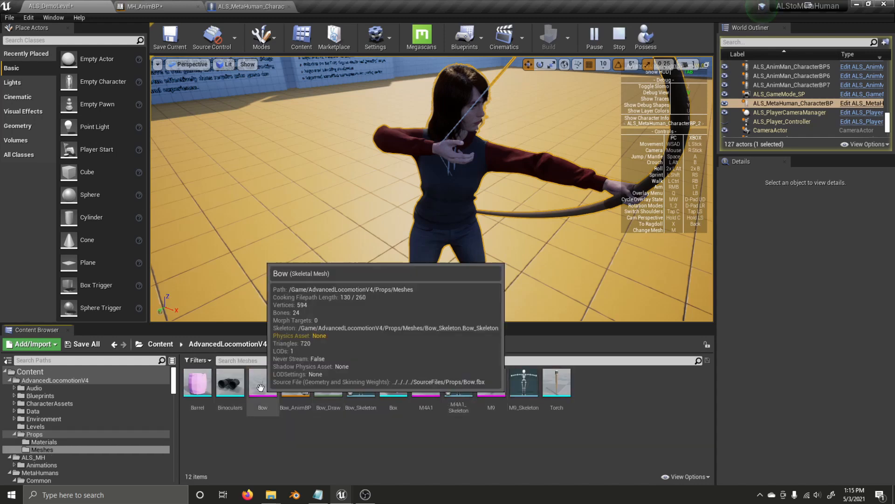
{"action": "double_click", "coordinate": [262, 386]}
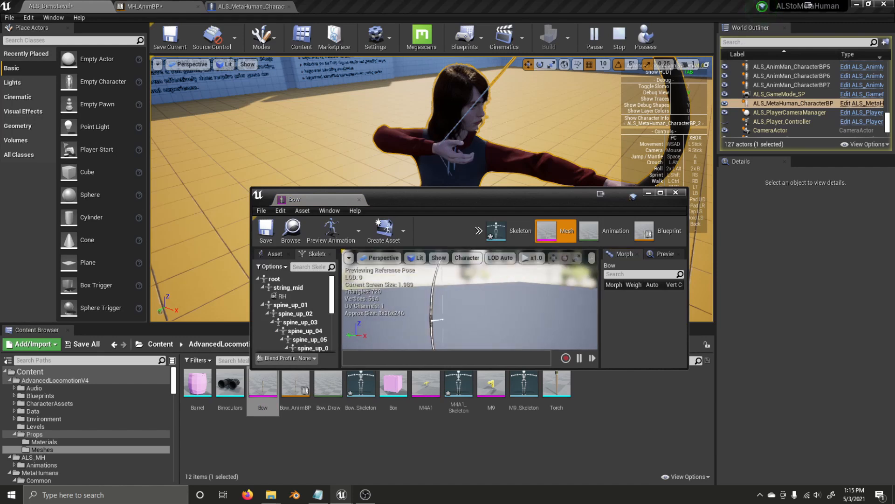
Move the Bow's RH socket along its Y axis away from the bow to bring the drawing hand to the string
{"action": "left_click", "coordinate": [282, 296]}
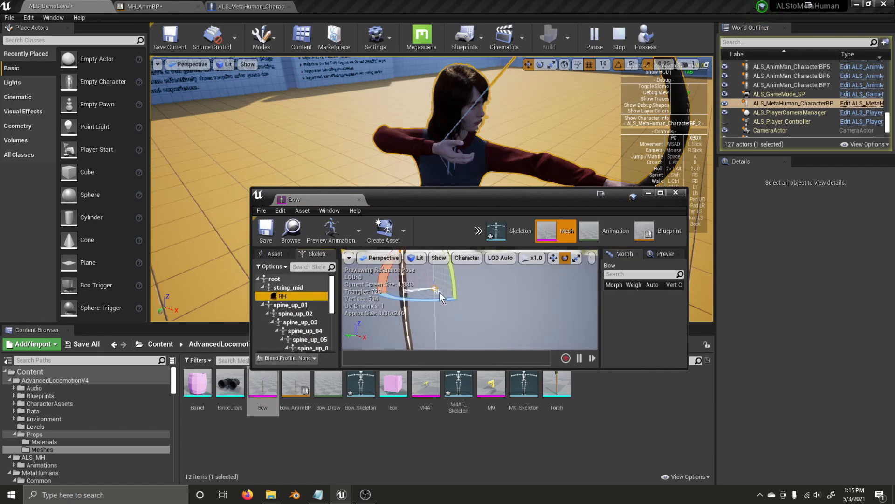
{"action": "left_click", "coordinate": [553, 258]}
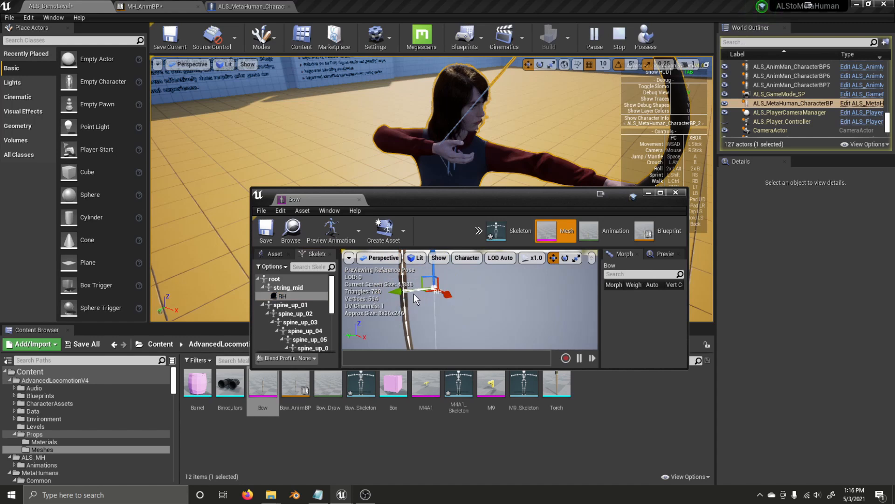
{"action": "left_click_drag", "start_coordinate": [397, 291], "coordinate": [420, 286]}
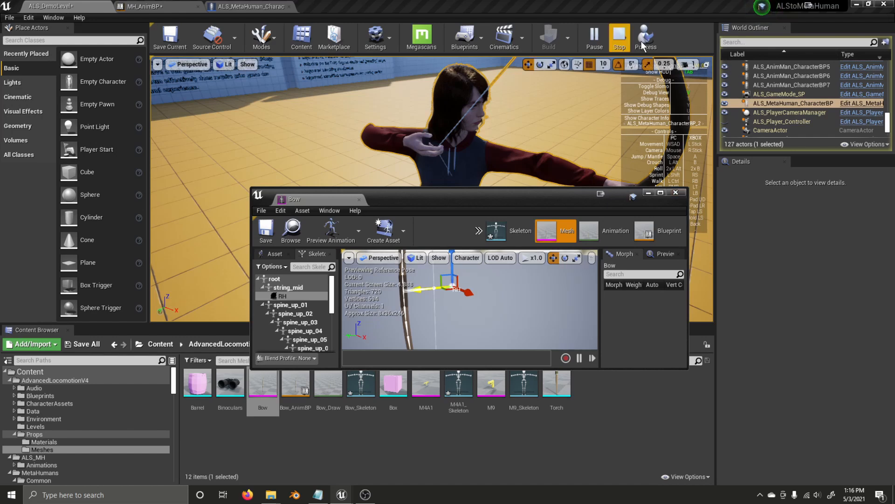
Possess the character again, end the play session and close the Bow editor
{"action": "left_click", "coordinate": [644, 40]}
{"action": "left_click", "coordinate": [502, 175]}
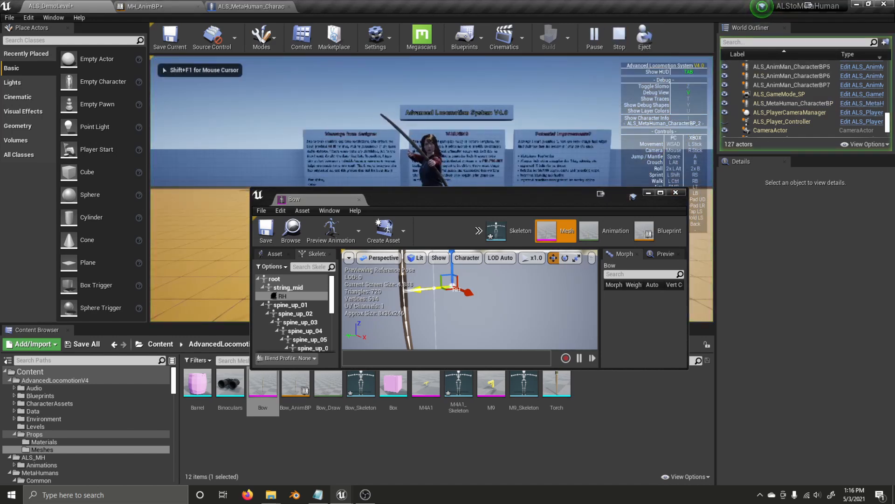
{"action": "key", "text": "Escape"}
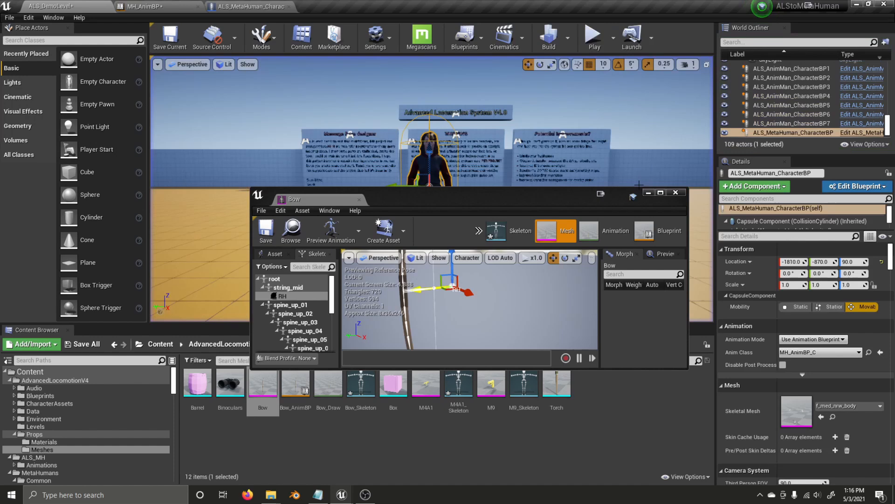
{"action": "left_click", "coordinate": [676, 193]}
In MH_AnimBP's Bow state, connect Blend Poses by int to the Output Animation Pose result, compile and save
{"action": "left_click", "coordinate": [228, 6]}
{"action": "left_click", "coordinate": [172, 6]}
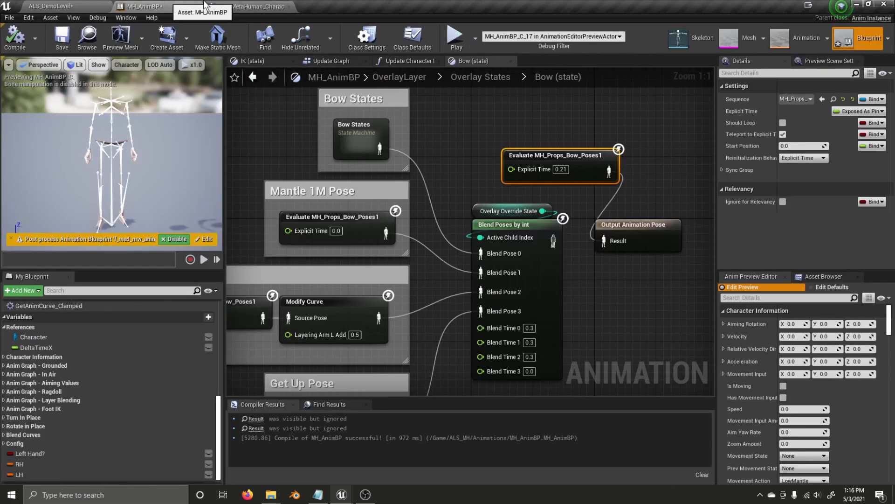
{"action": "left_click_drag", "start_coordinate": [553, 241], "coordinate": [604, 241]}
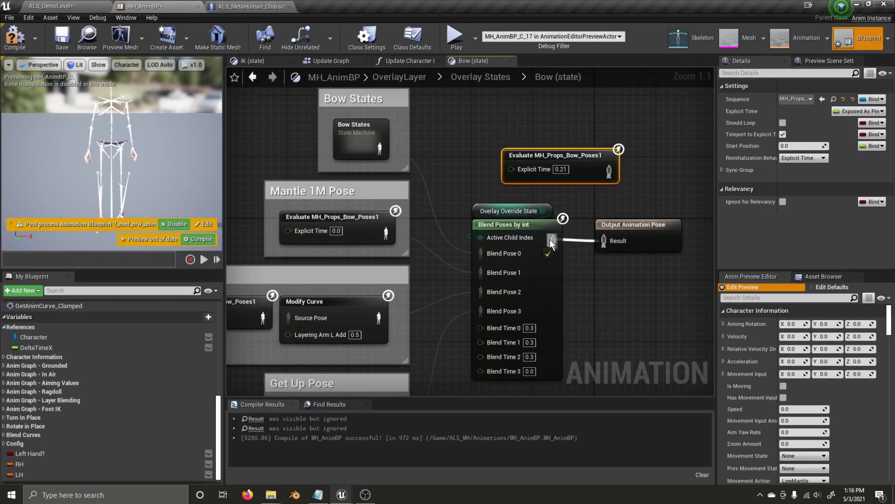
{"action": "left_click", "coordinate": [61, 42]}
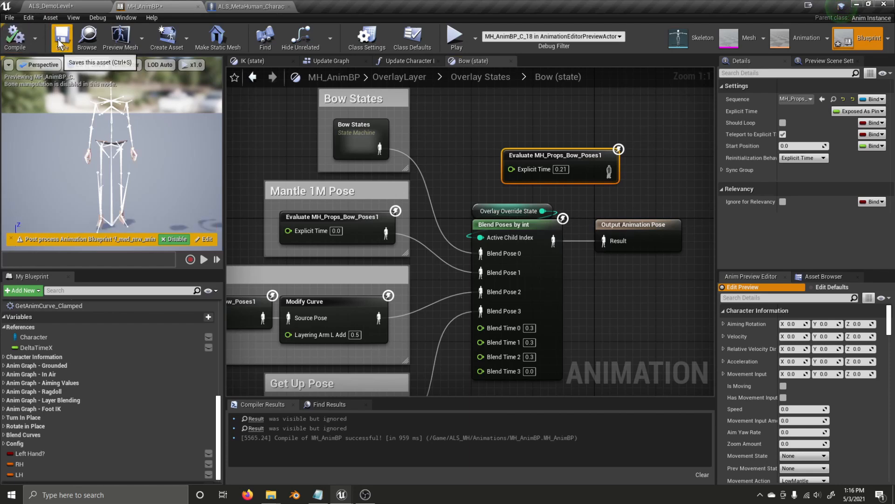
Play ALS_DemoLevel and test the character aiming and walking with the bow overlay
{"action": "left_click", "coordinate": [43, 2]}
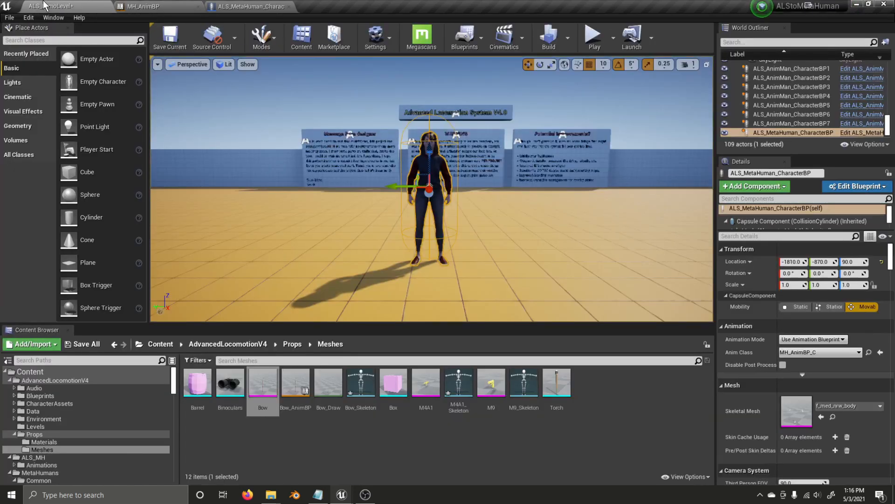
{"action": "left_click", "coordinate": [583, 43]}
{"action": "key", "text": "q"}
{"action": "scroll", "coordinate": [432, 189], "scroll_direction": "down", "scroll_amount": 1}
{"action": "scroll", "coordinate": [432, 189], "scroll_direction": "up", "scroll_amount": 1}
{"action": "mouse_move", "coordinate": [432, 189]}
{"action": "right_mouse_down"}
{"action": "mouse_move", "coordinate": [436, 180]}
{"action": "mouse_move", "coordinate": [440, 189]}
{"action": "right_mouse_up"}
{"action": "key", "text": "w"}
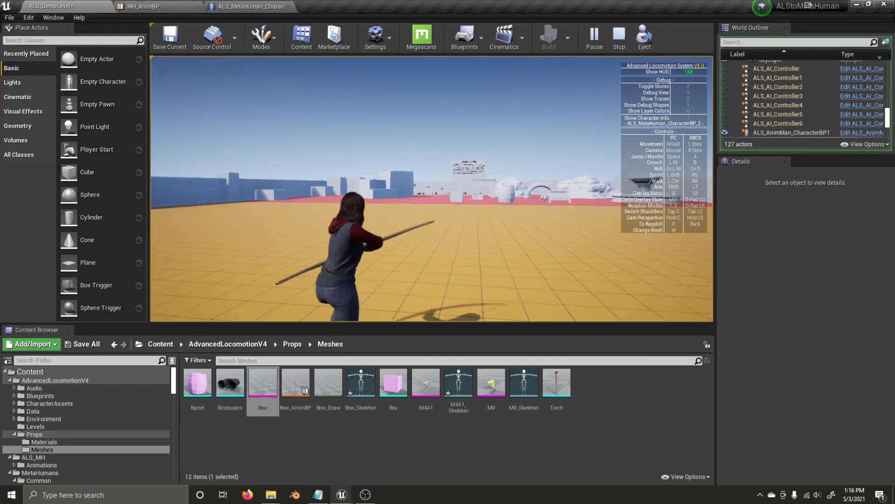
Switch the character's overlay from Bow to a firearm and back to Bow, aiming with each to check the grip
{"action": "key", "text": "q"}
{"action": "scroll", "coordinate": [432, 189], "scroll_direction": "up", "scroll_amount": 4}
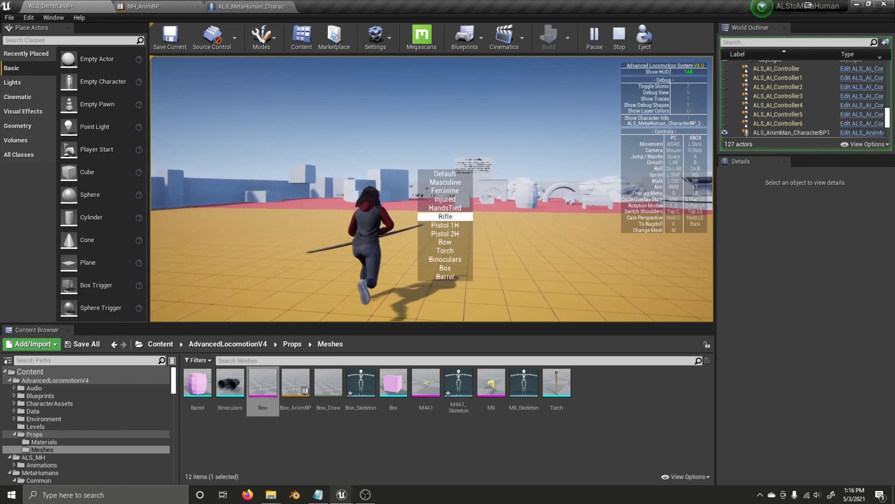
{"action": "scroll", "coordinate": [432, 188], "scroll_direction": "down", "scroll_amount": 1}
{"action": "right_click_drag", "start_coordinate": [432, 189], "coordinate": [434, 188]}
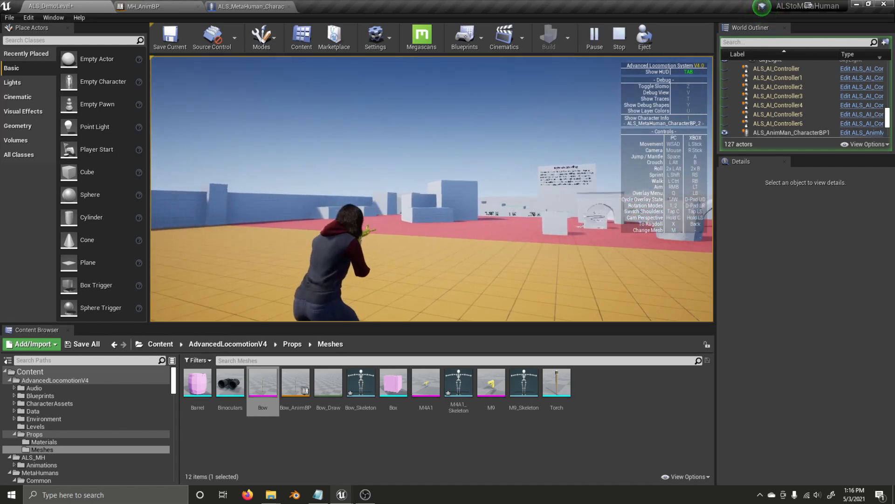
{"action": "key", "text": "q"}
{"action": "scroll", "coordinate": [432, 189], "scroll_direction": "down", "scroll_amount": 4}
{"action": "scroll", "coordinate": [432, 188], "scroll_direction": "down", "scroll_amount": 1}
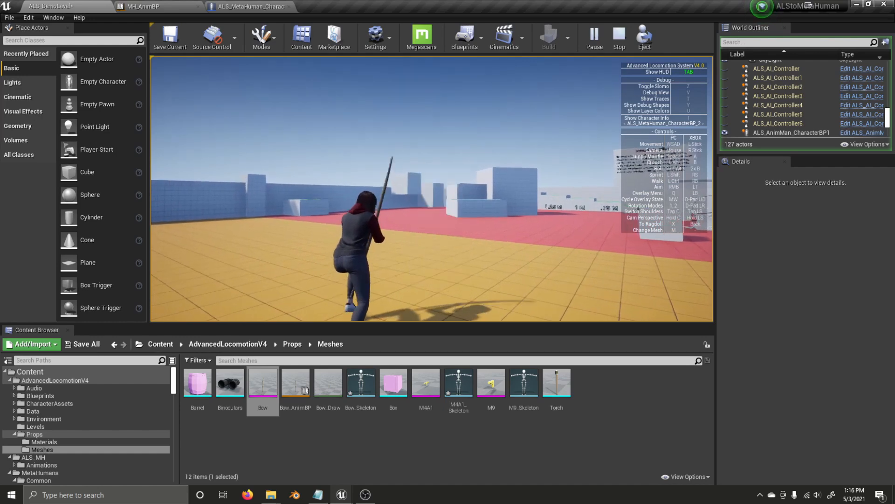
{"action": "right_click_drag", "start_coordinate": [432, 189], "coordinate": [419, 189]}
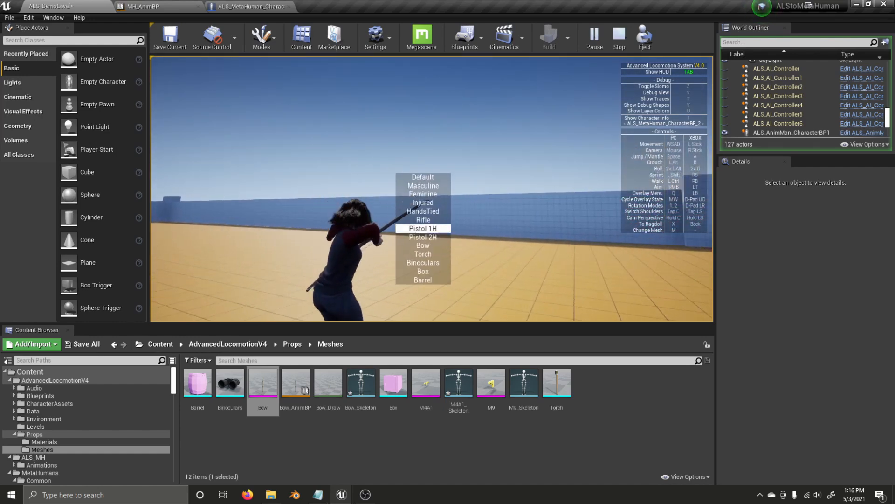
Switch the overlay to Pistol 1H and Pistol 2H, and inspect the aiming and walking poses, toggling Debug View
{"action": "key", "text": "q"}
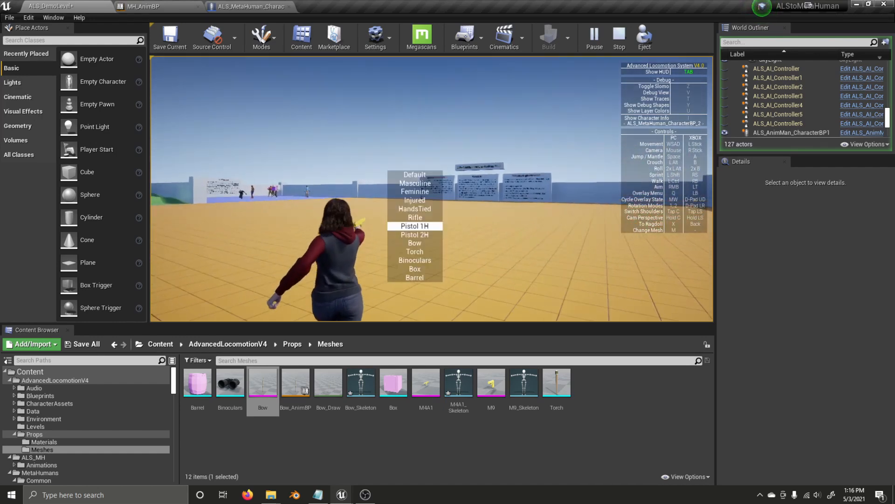
{"action": "scroll", "coordinate": [431, 189], "scroll_direction": "down", "scroll_amount": 1}
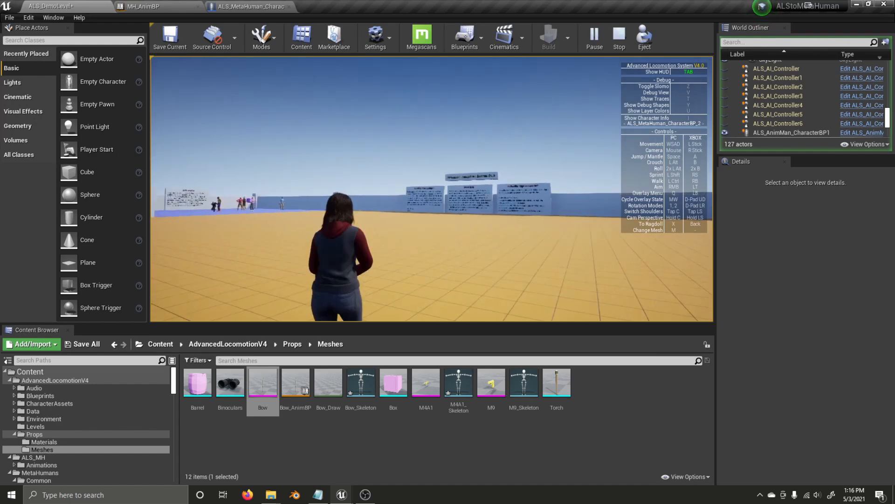
{"action": "key", "text": "w"}
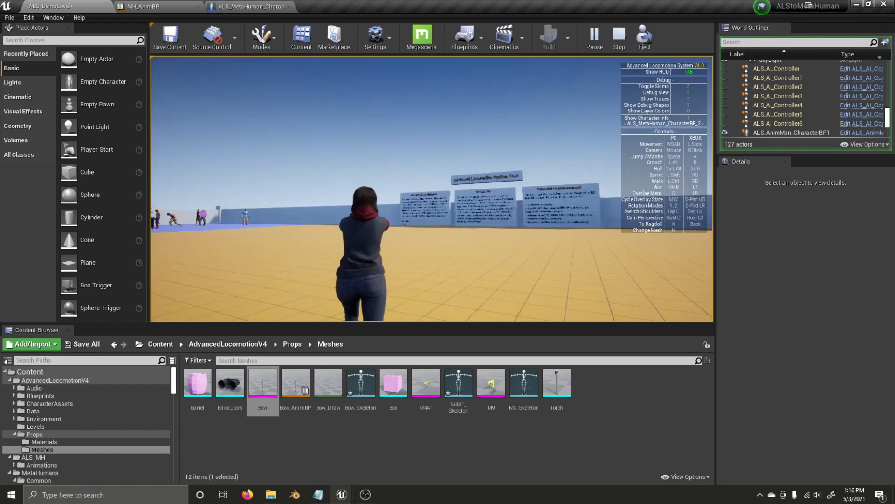
{"action": "key", "text": "v"}
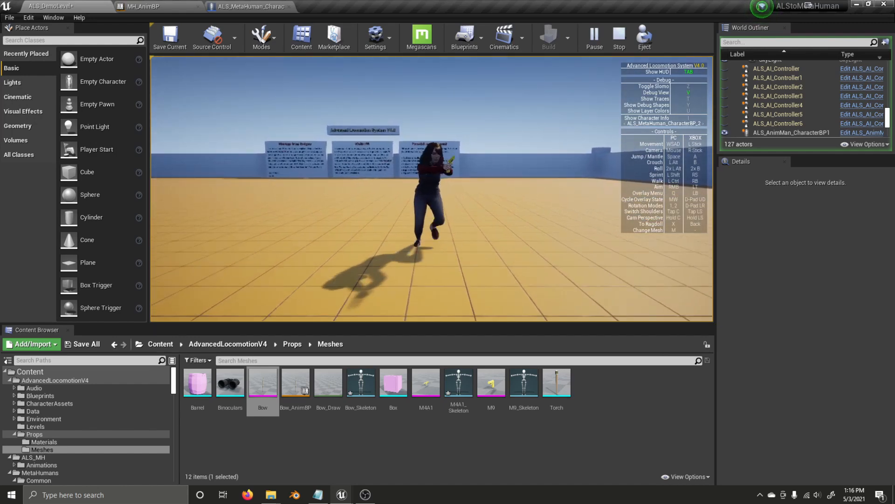
{"action": "key", "text": "v"}
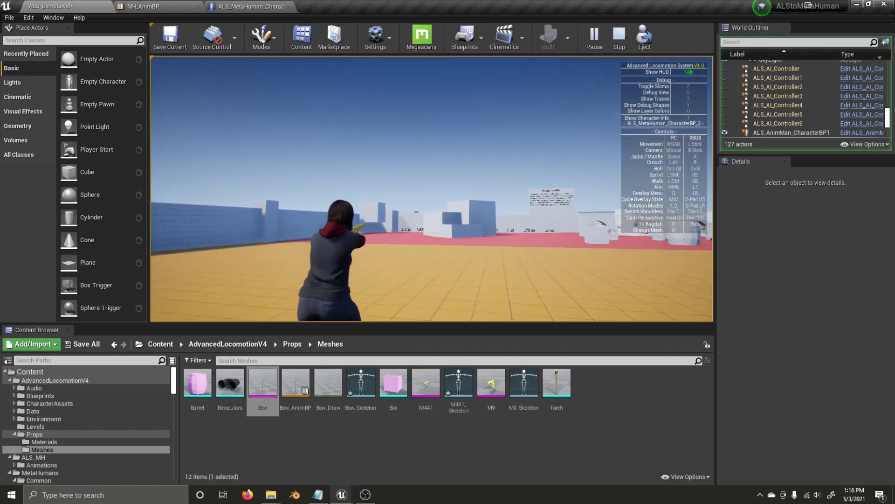
{"action": "key", "text": "v"}
{"action": "key", "text": "v"}
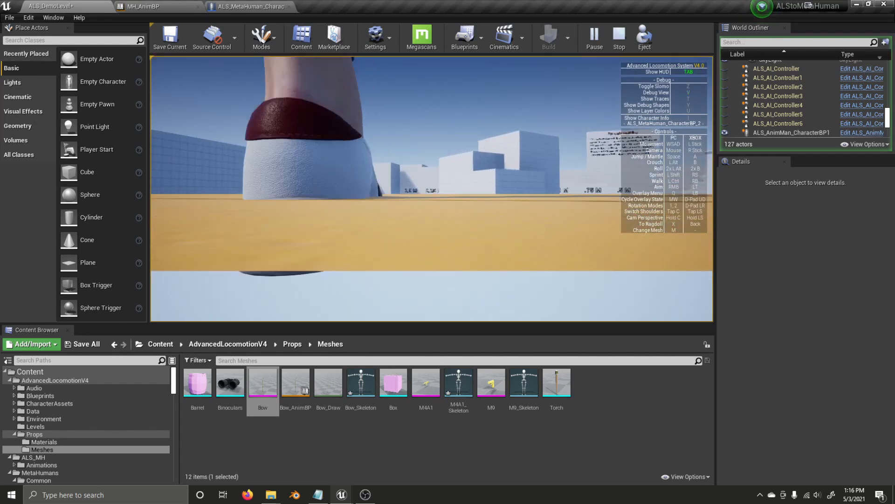
{"action": "key", "text": "v"}
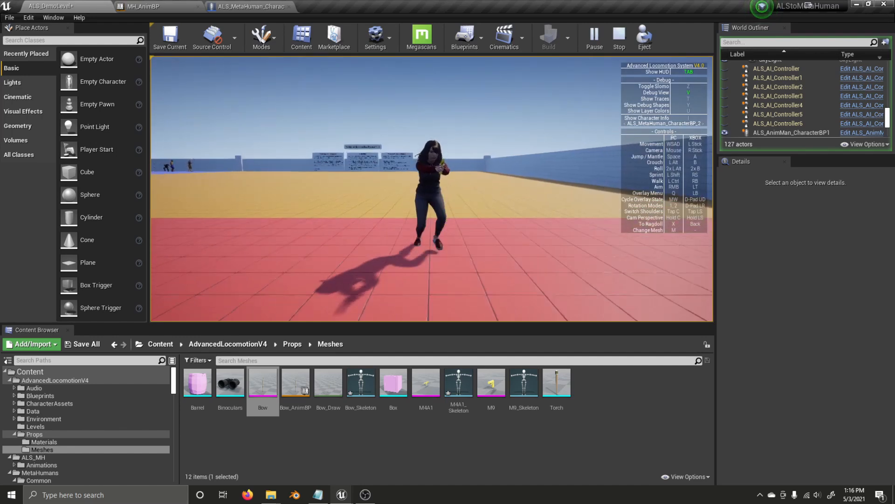
{"action": "key", "text": "v"}
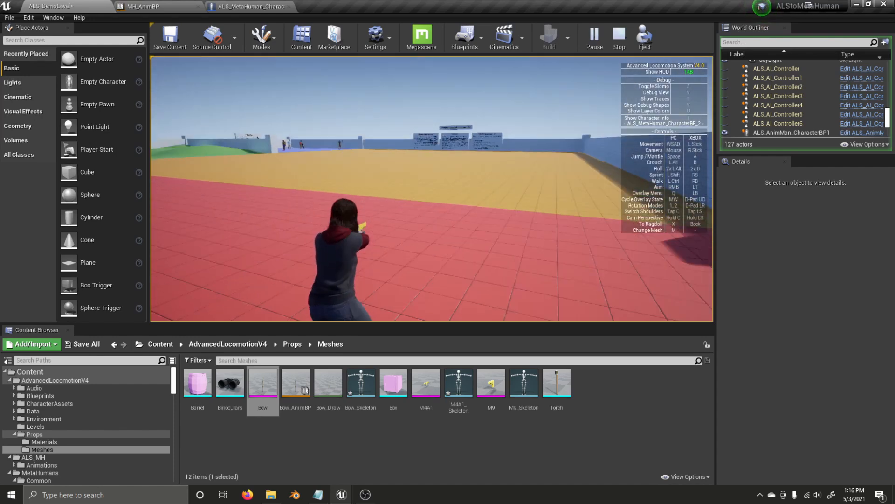
Run with the Bow overlay, switch to Binoculars, and check the character's hands from several directions using Debug View
{"action": "key", "text": "w"}
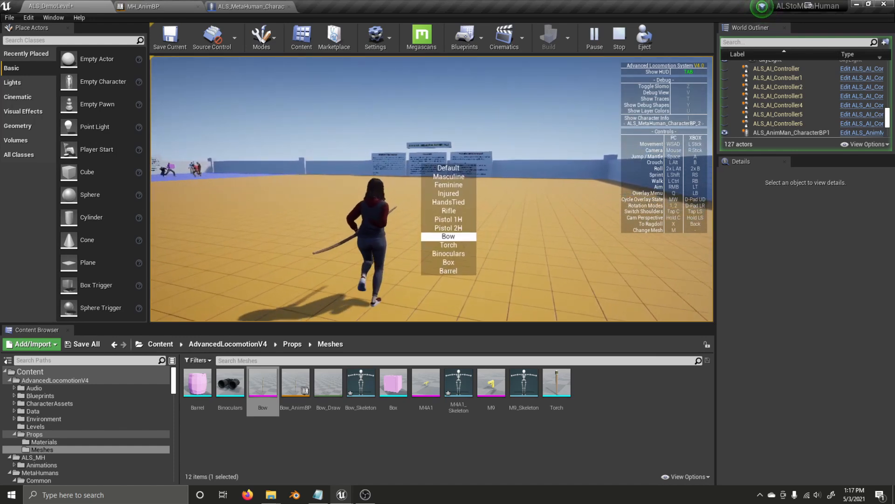
{"action": "key", "text": "q"}
{"action": "scroll", "coordinate": [431, 189], "scroll_direction": "down", "scroll_amount": 1}
{"action": "key", "text": "v"}
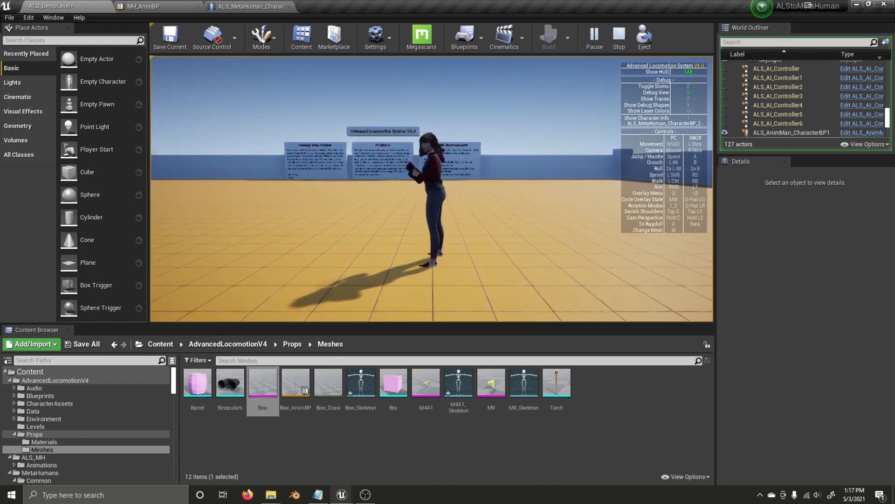
{"action": "key", "text": "a"}
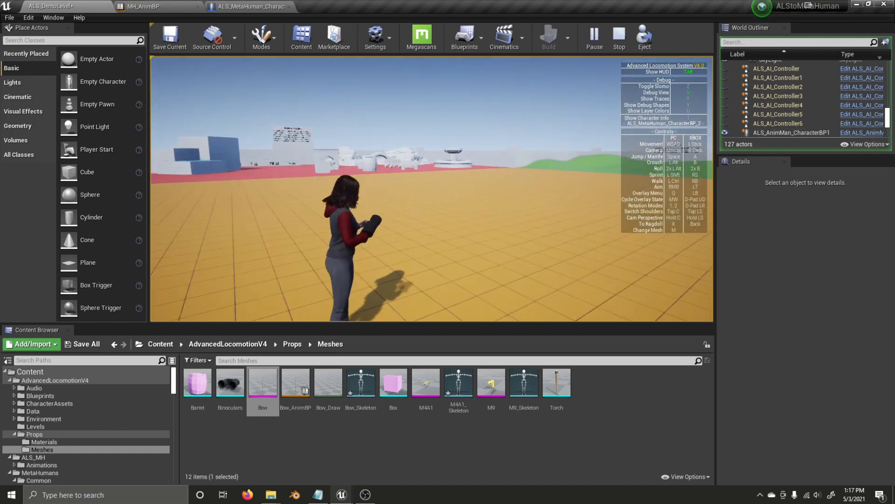
{"action": "key", "text": "d"}
{"action": "key", "text": "a"}
{"action": "key", "text": "w"}
{"action": "key", "text": "v"}
{"action": "key", "text": "v"}
{"action": "key", "text": "s"}
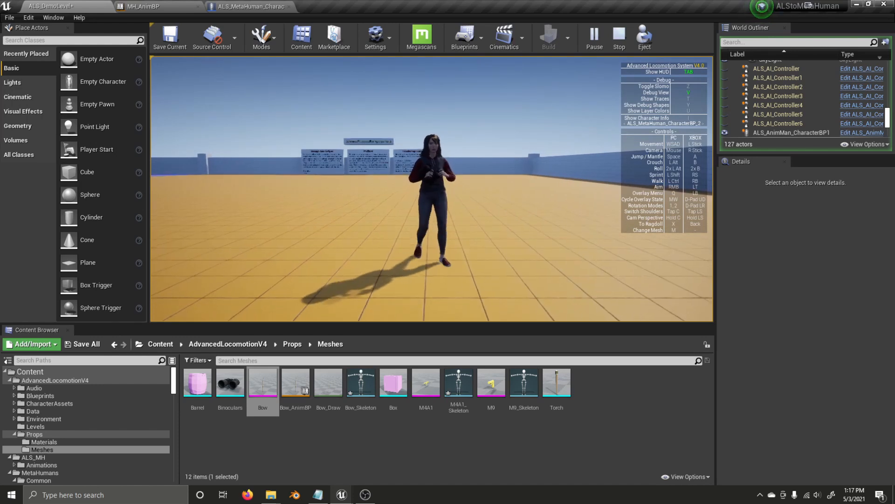
Test the Box and Barrel overlays, return to Box to inspect how it is held, and end the play session
{"action": "key", "text": "q"}
{"action": "scroll", "coordinate": [509, 179], "scroll_direction": "down", "scroll_amount": 1}
{"action": "key", "text": "q"}
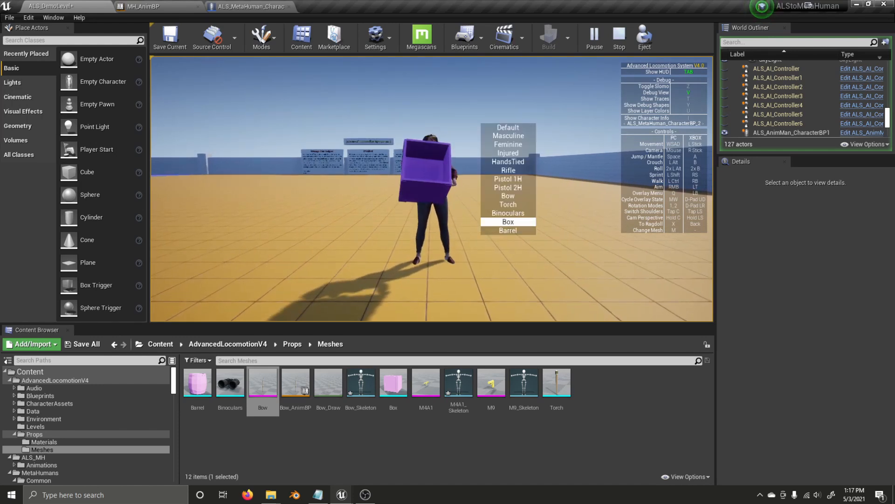
{"action": "key", "text": "q"}
{"action": "scroll", "coordinate": [509, 179], "scroll_direction": "up", "scroll_amount": 2}
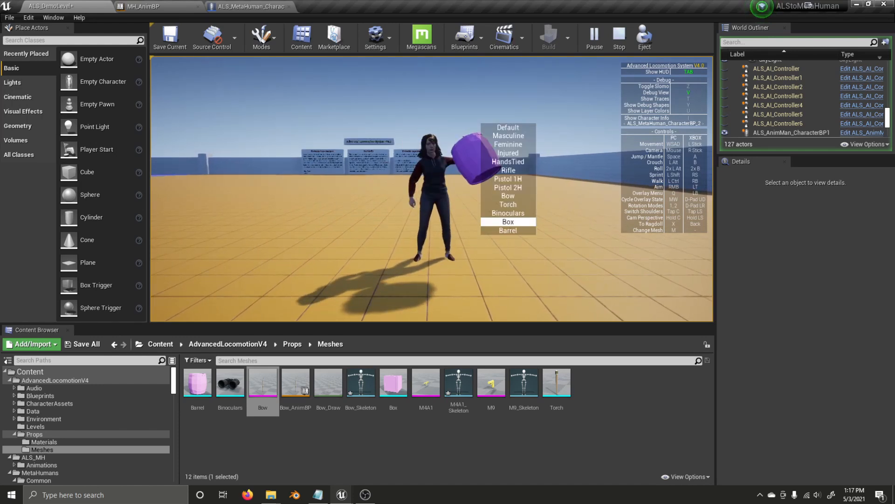
{"action": "scroll", "coordinate": [508, 179], "scroll_direction": "up", "scroll_amount": 1}
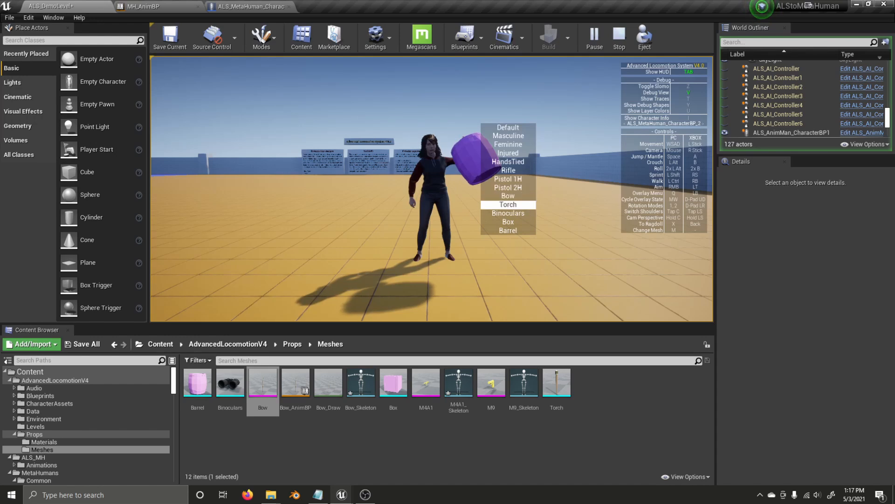
{"action": "scroll", "coordinate": [508, 179], "scroll_direction": "up", "scroll_amount": 1}
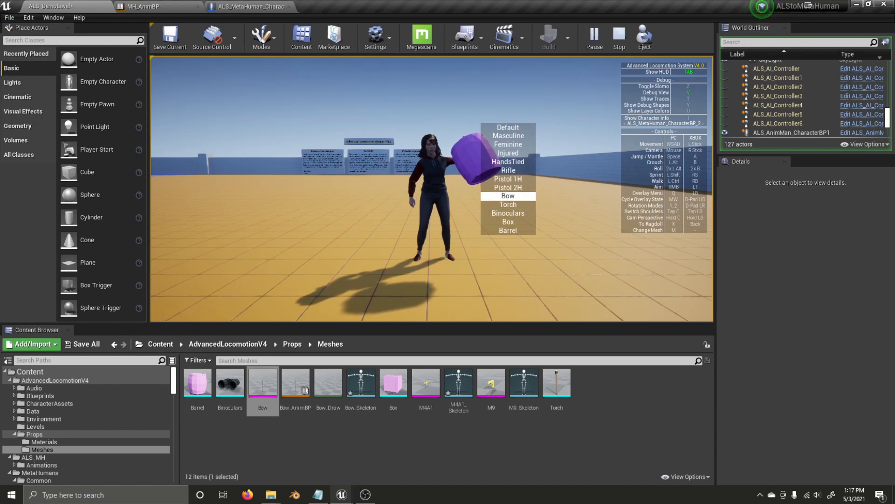
{"action": "scroll", "coordinate": [508, 179], "scroll_direction": "down", "scroll_amount": 3}
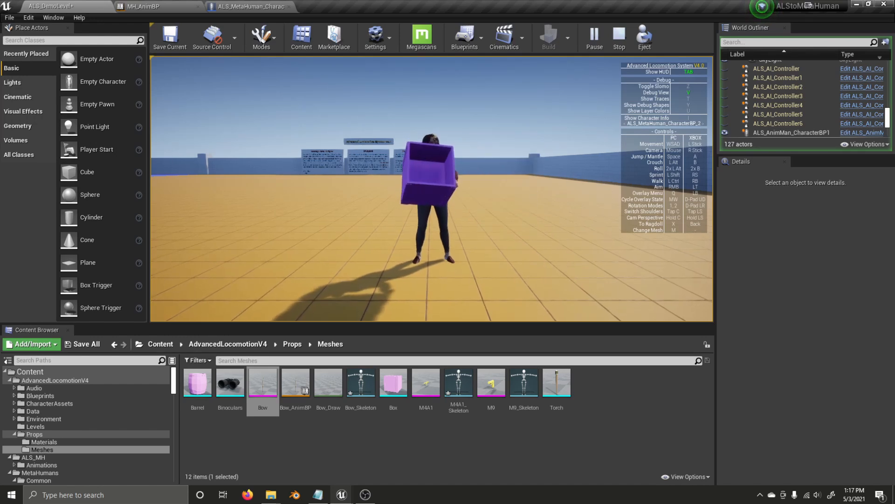
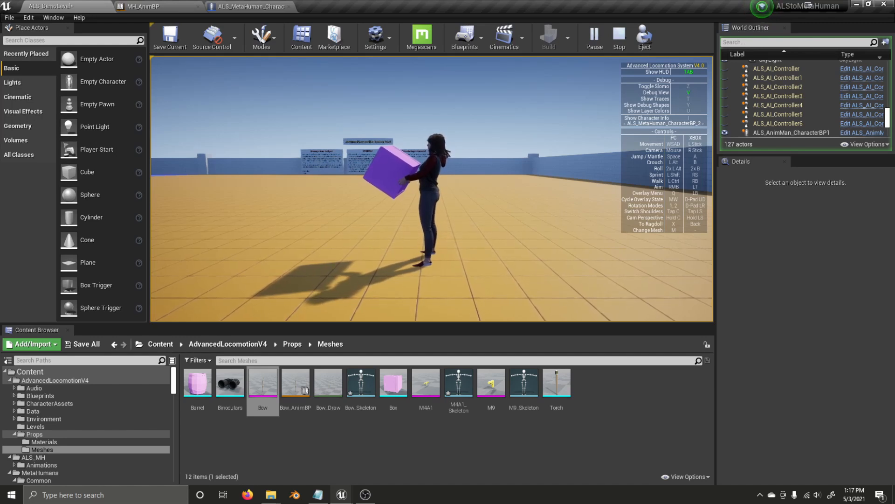
{"action": "key", "text": "s"}
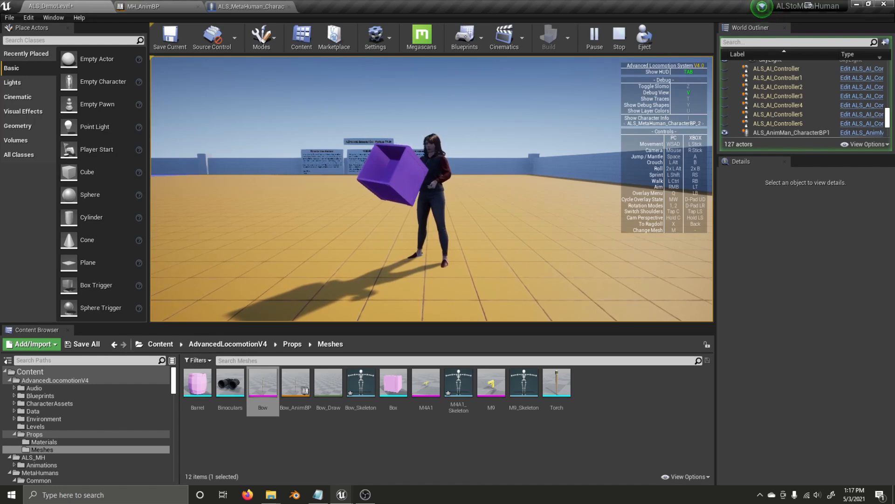
{"action": "key", "text": "w"}
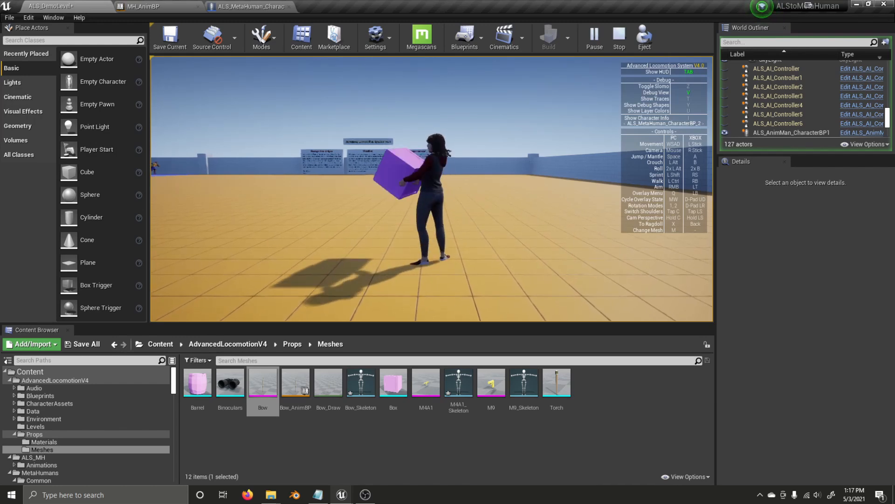
{"action": "key", "text": "Escape"}
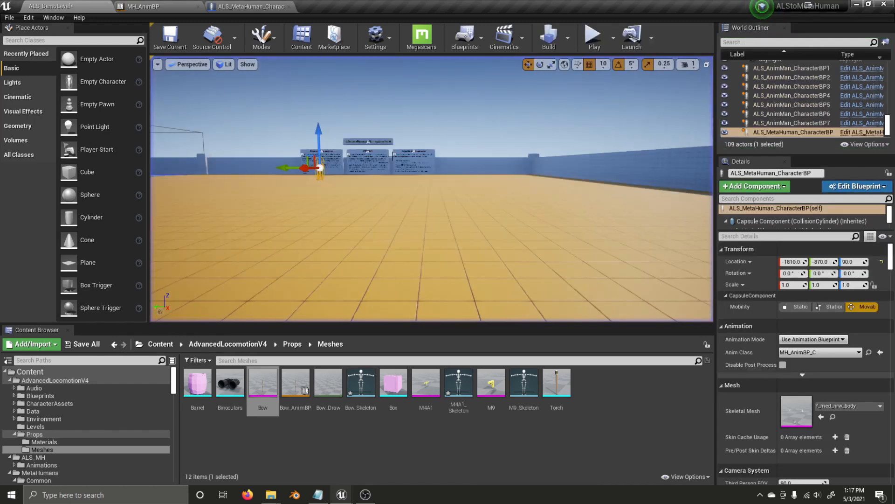
Browse the project content to the MetaHumans/Common folder
{"action": "left_click", "coordinate": [260, 6]}
{"action": "left_click", "coordinate": [58, 6]}
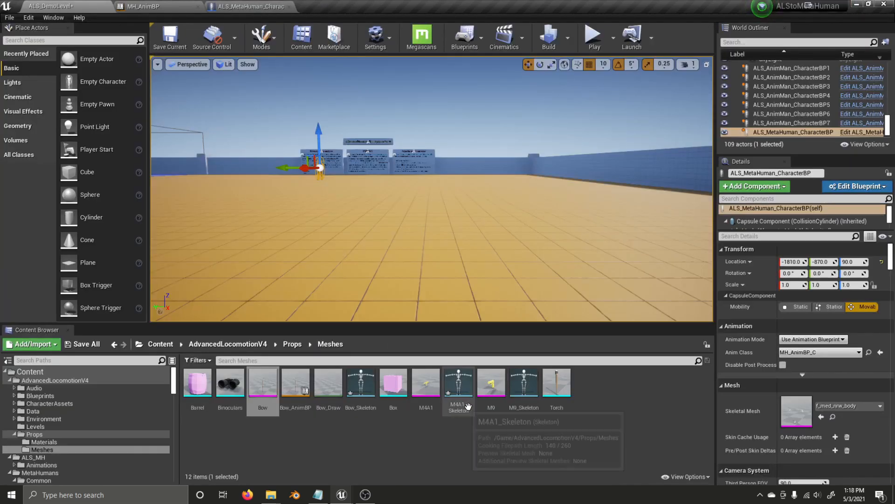
{"action": "left_click", "coordinate": [213, 345]}
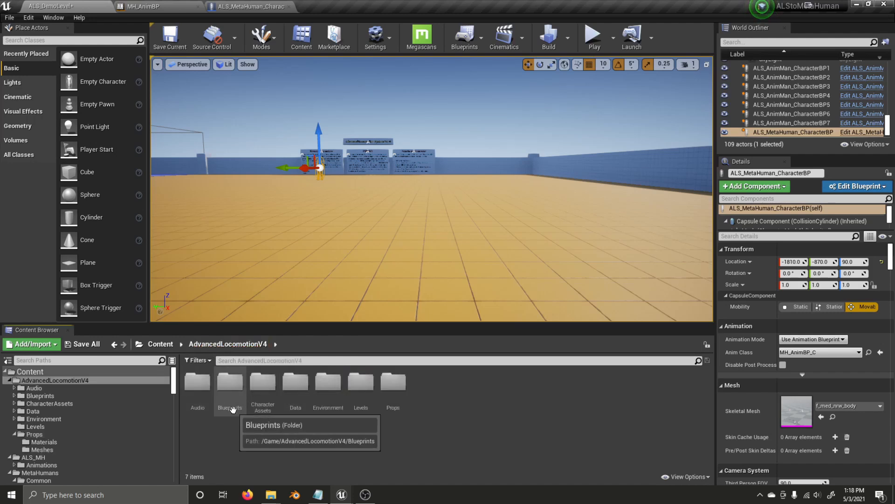
{"action": "left_click", "coordinate": [164, 345]}
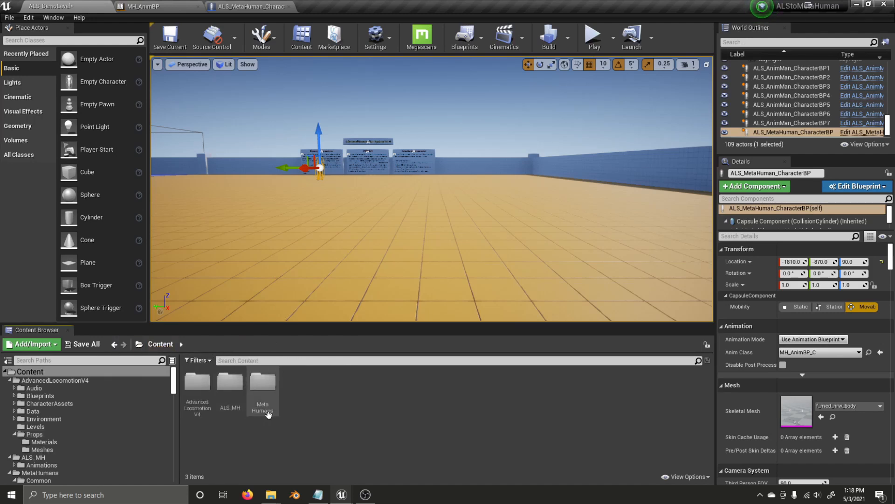
{"action": "double_click", "coordinate": [262, 394]}
{"action": "double_click", "coordinate": [207, 396]}
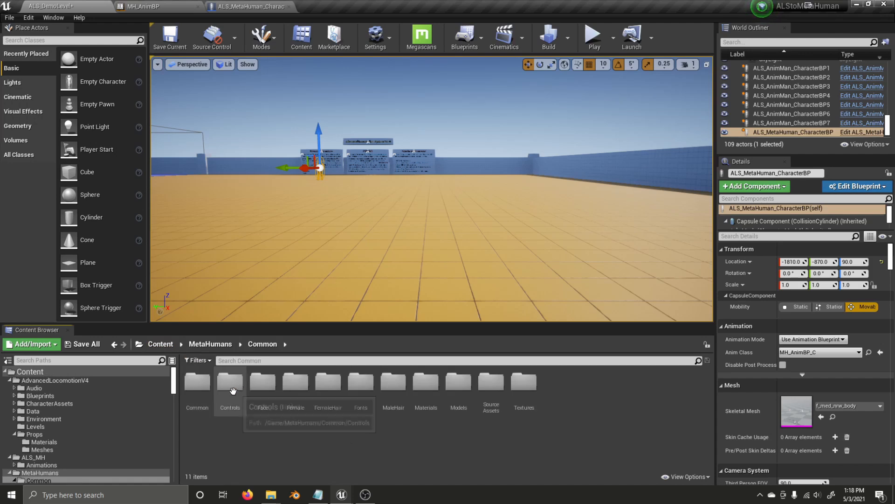
{"action": "left_click", "coordinate": [209, 397]}
{"action": "double_click", "coordinate": [208, 396]}
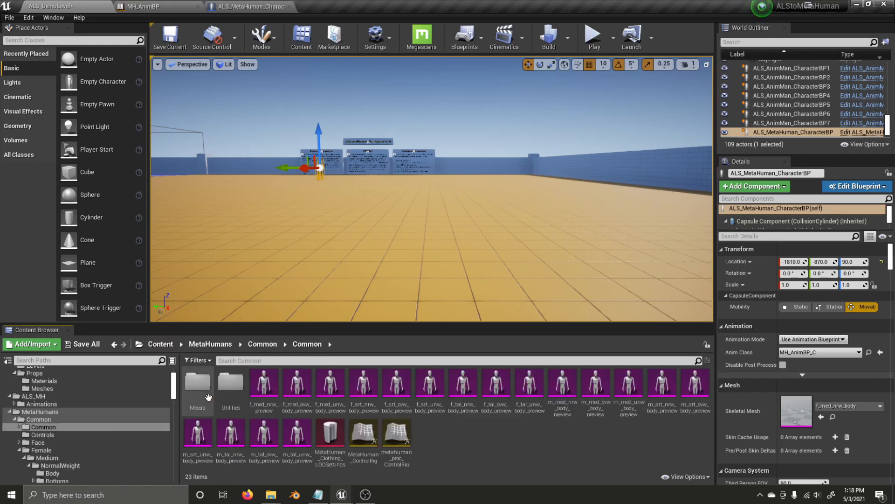
{"action": "left_click", "coordinate": [260, 345]}
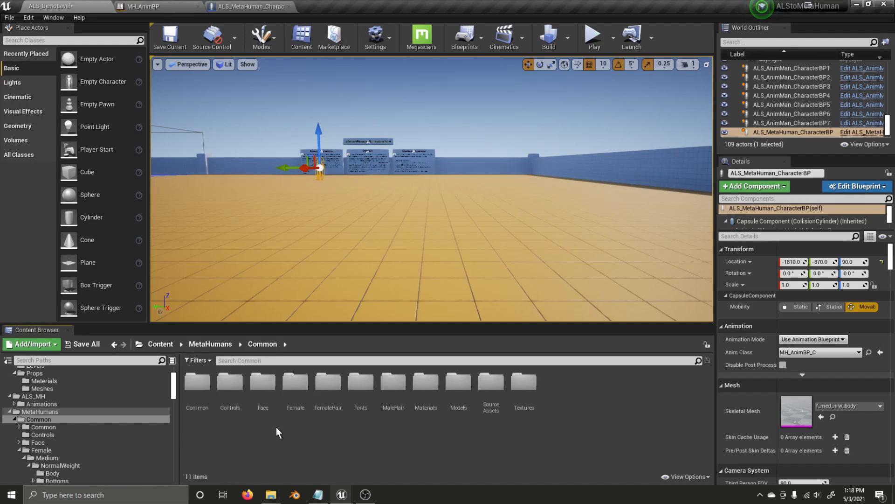
{"action": "double_click", "coordinate": [210, 395]}
{"action": "left_click", "coordinate": [259, 345]}
Open metahuman_base_skel from Female/Medium/NormalWeight/Body and dock its editor alongside the other open editors
{"action": "double_click", "coordinate": [295, 405]}
{"action": "double_click", "coordinate": [230, 387]}
{"action": "double_click", "coordinate": [197, 387]}
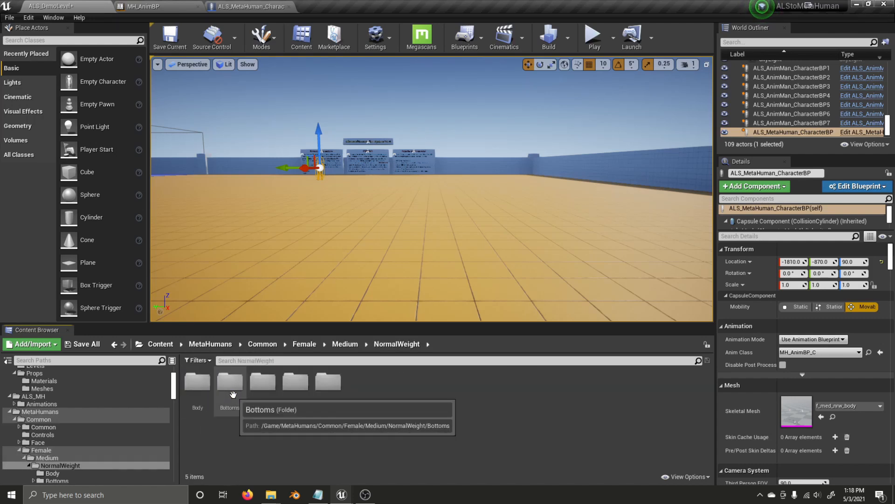
{"action": "double_click", "coordinate": [197, 382]}
{"action": "left_click", "coordinate": [262, 392]}
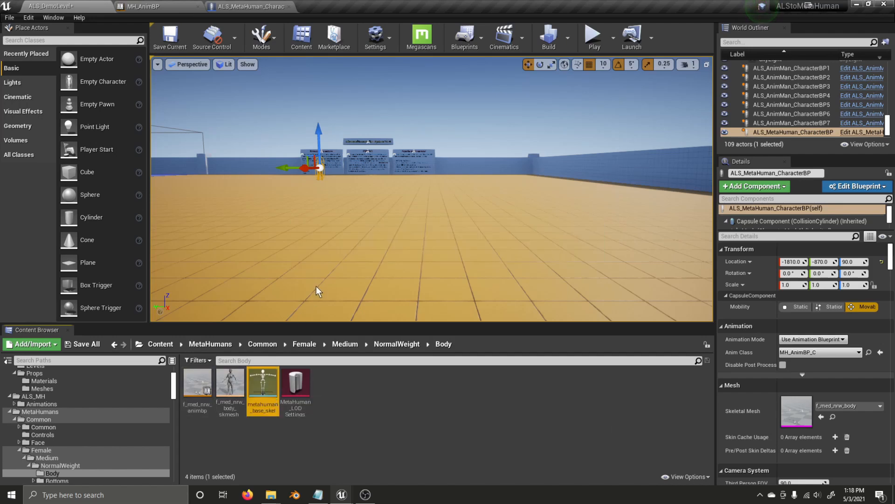
{"action": "left_click_drag", "start_coordinate": [326, 201], "coordinate": [383, 7]}
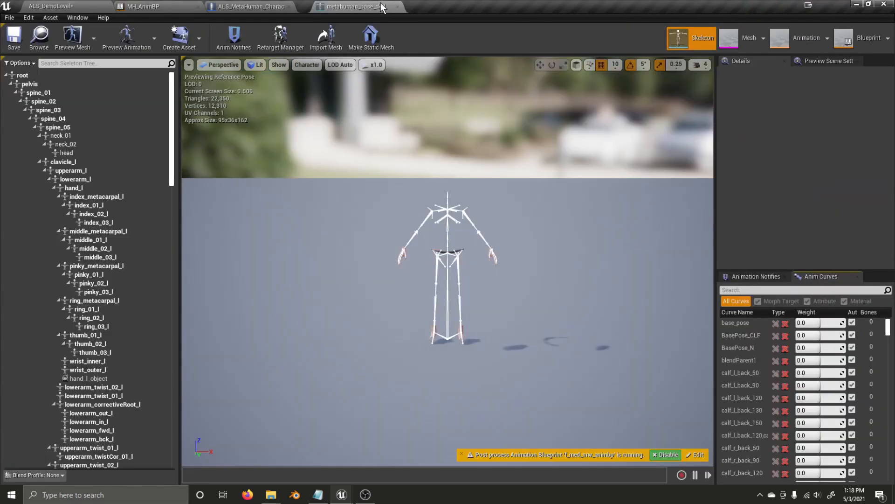
Find the hand_r bone in the skeleton tree and add a socket named box to it
{"action": "left_click", "coordinate": [77, 65]}
{"action": "type", "text": "righ"}
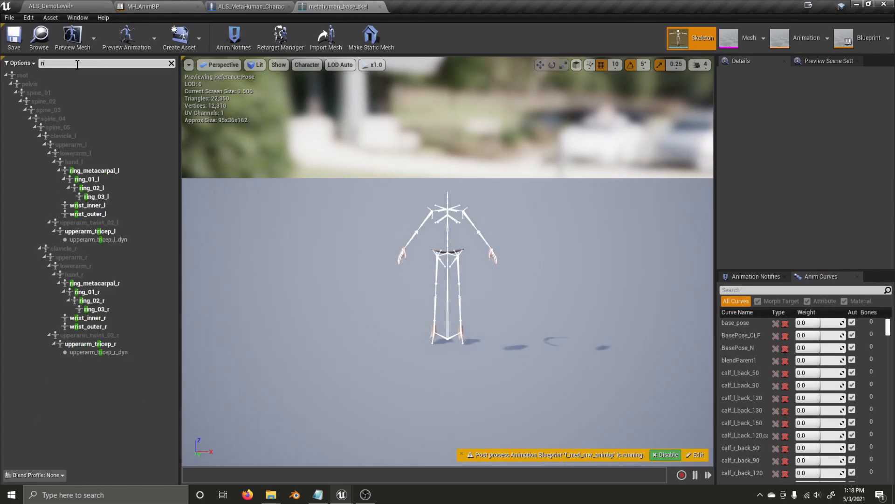
{"action": "key", "text": "BackSpace"}
{"action": "key", "text": "BackSpace"}
{"action": "key", "text": "BackSpace"}
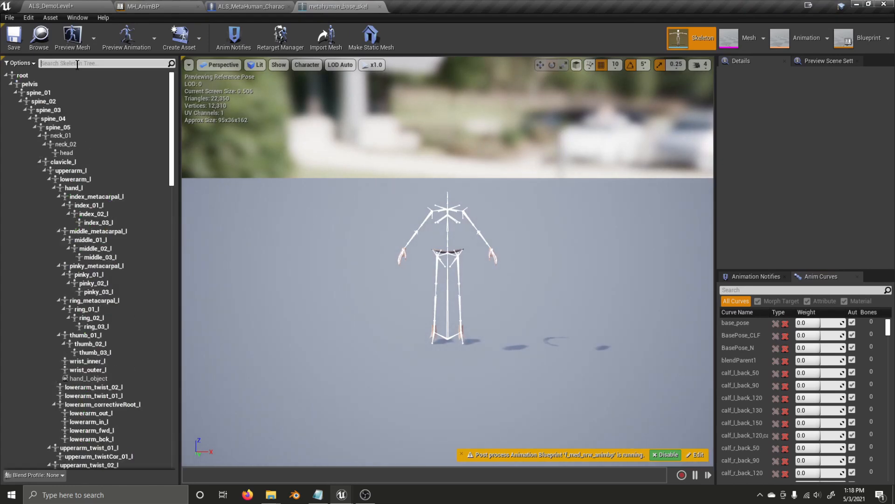
{"action": "type", "text": "hand"}
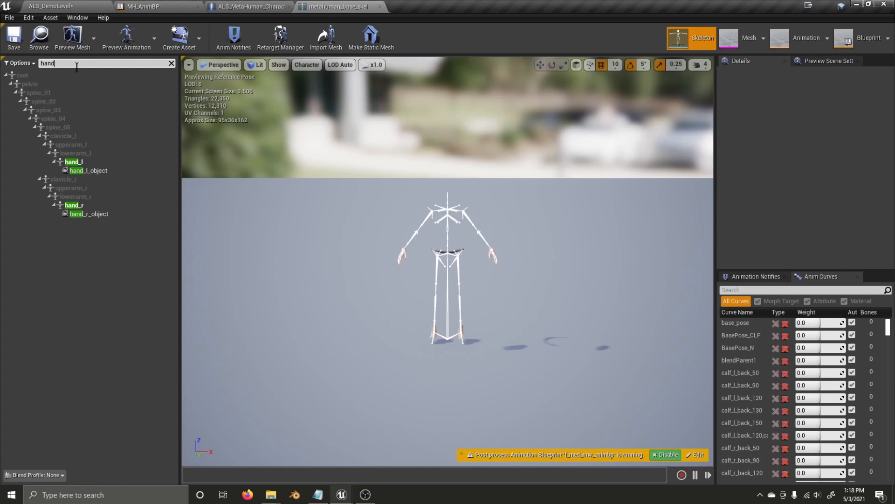
{"action": "left_click", "coordinate": [93, 205]}
{"action": "right_click", "coordinate": [93, 206]}
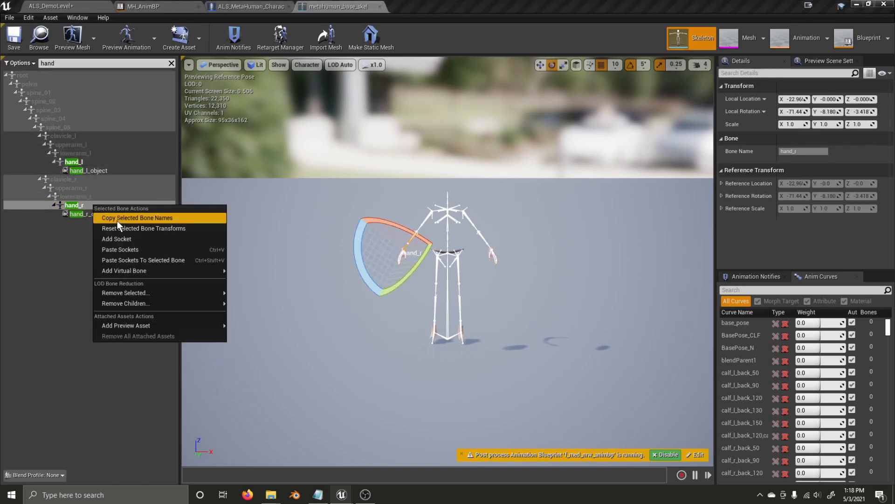
{"action": "left_click", "coordinate": [151, 240]}
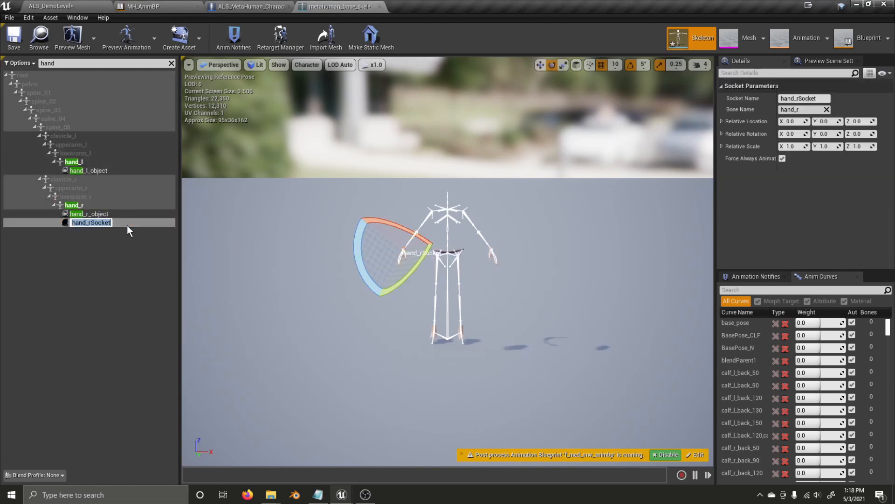
{"action": "type", "text": "Gun"}
{"action": "key", "text": "Return"}
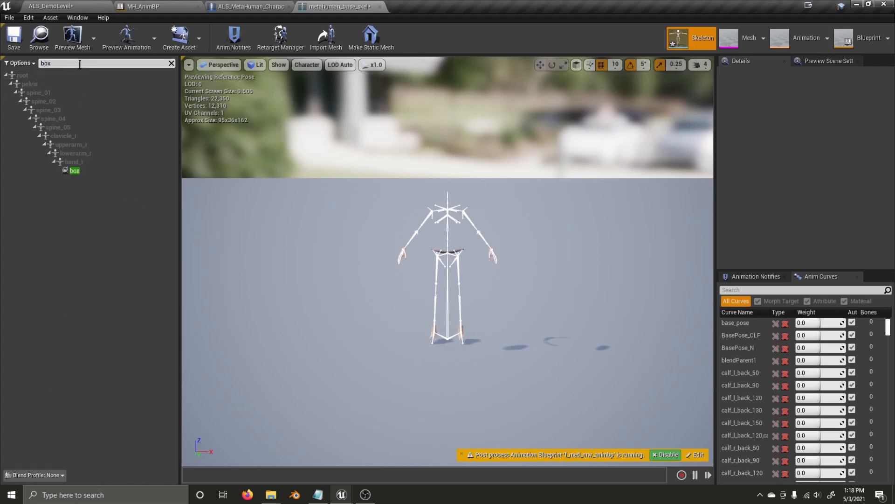
Move the box socket between the two hands, to about X 16.2, Y 28.8, Z 22.7 relative to hand_r, and save the skeleton
{"action": "left_click", "coordinate": [105, 171]}
{"action": "left_click", "coordinate": [540, 65]}
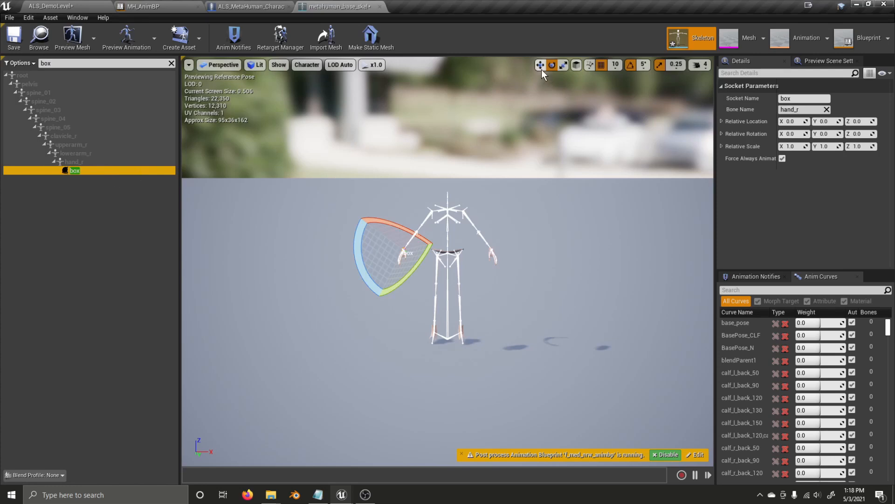
{"action": "left_click", "coordinate": [576, 65]}
{"action": "left_click_drag", "start_coordinate": [444, 244], "coordinate": [482, 249]}
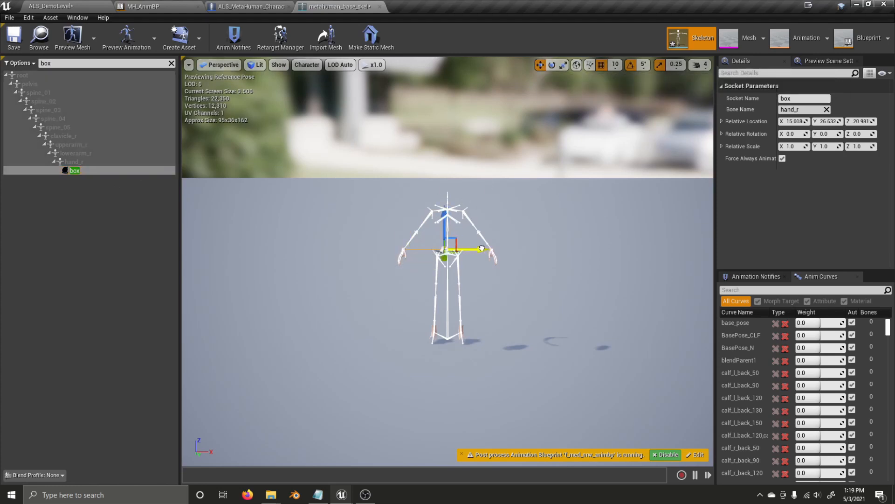
{"action": "left_click", "coordinate": [551, 65]}
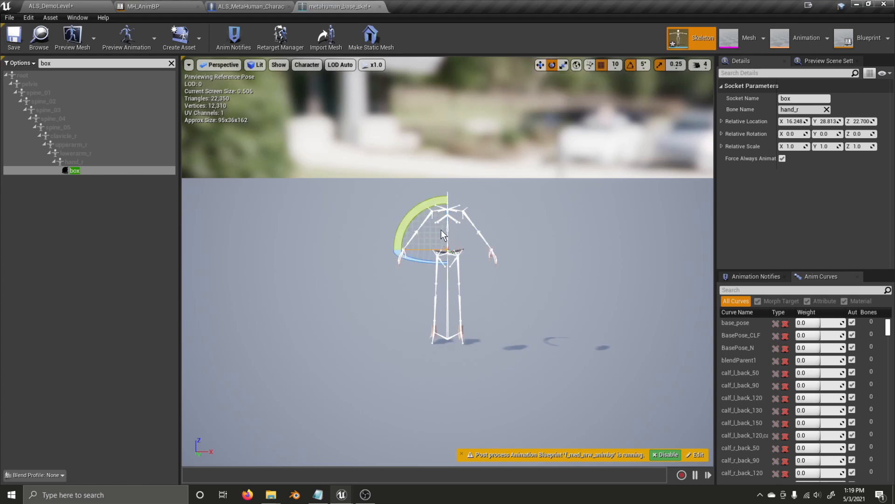
{"action": "key", "text": "s"}
{"action": "right_click_drag", "start_coordinate": [459, 230], "coordinate": [389, 230]}
{"action": "key", "text": "d"}
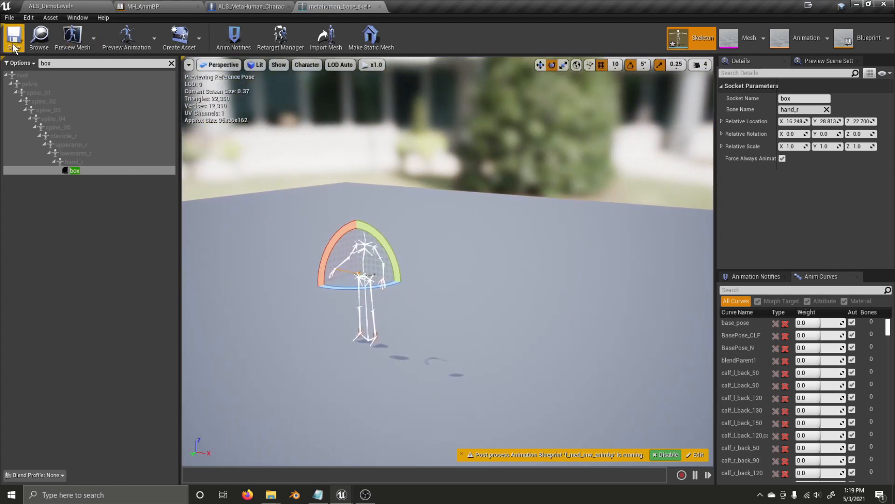
{"action": "left_click", "coordinate": [14, 38]}
Open the Attach to Hand function of ALS_MetaHuman_CharacterBP and move the Select and Left Hand nodes away from AttachComponentToComponent to make room
{"action": "left_click", "coordinate": [243, 6]}
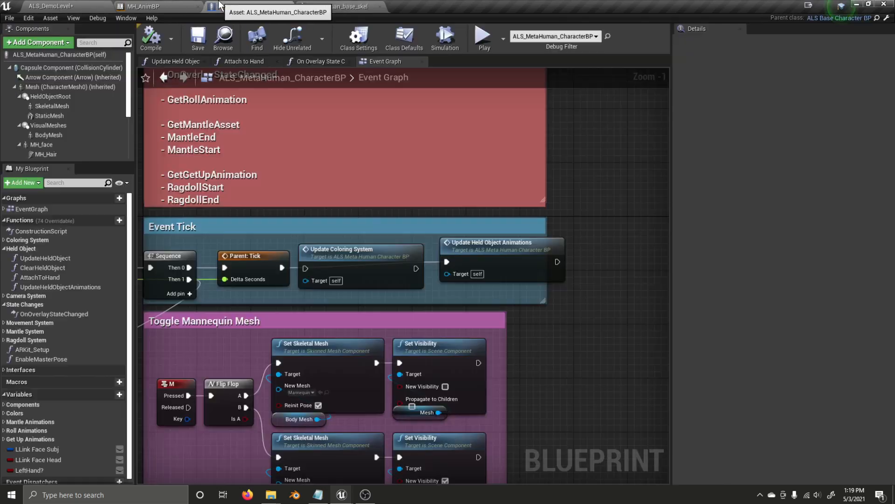
{"action": "left_click", "coordinate": [308, 62]}
{"action": "left_click", "coordinate": [248, 64]}
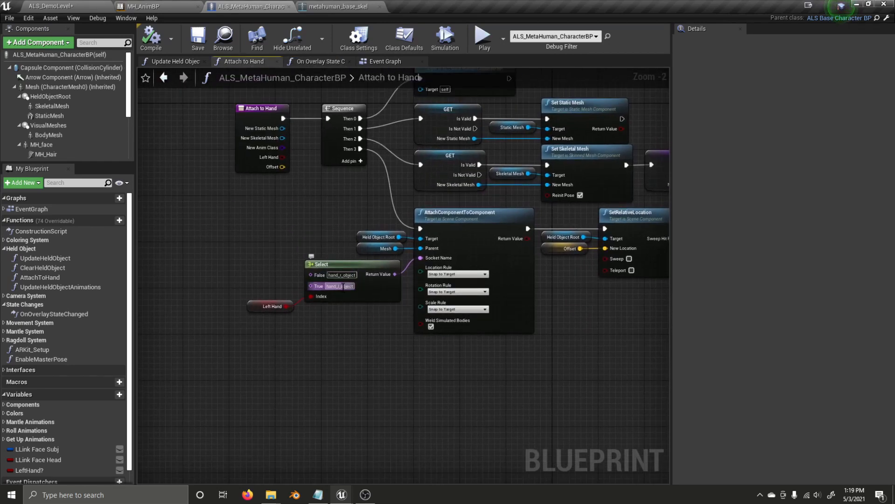
{"action": "right_click_drag", "start_coordinate": [343, 296], "coordinate": [393, 304]}
{"action": "left_click_drag", "start_coordinate": [365, 274], "coordinate": [346, 269]}
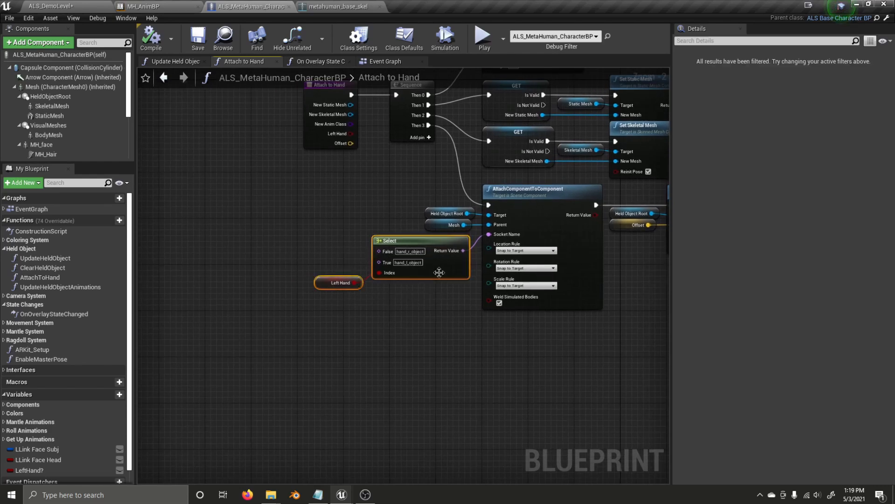
{"action": "left_click_drag", "start_coordinate": [440, 272], "coordinate": [359, 273]}
{"action": "left_click", "coordinate": [330, 305]}
{"action": "right_click_drag", "start_coordinate": [330, 305], "coordinate": [421, 279]}
{"action": "right_click_drag", "start_coordinate": [325, 334], "coordinate": [328, 335]}
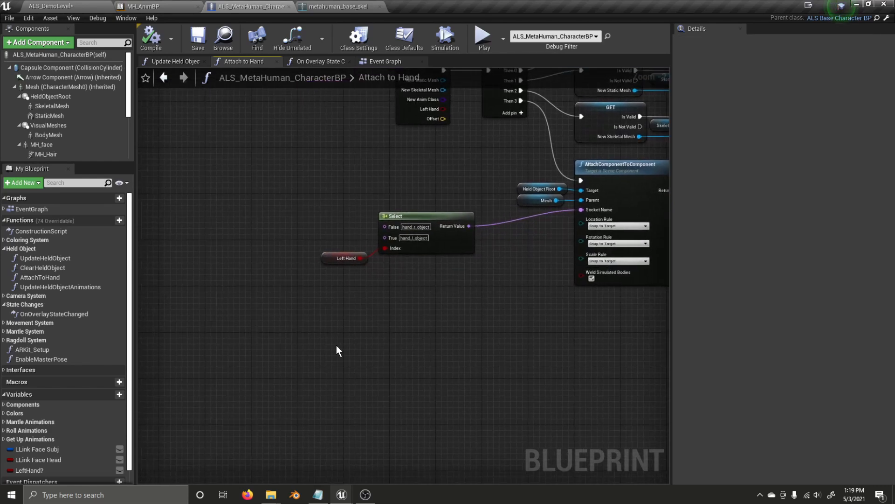
Add a getter for the Overlay State variable in the empty area below the Left Hand node
{"action": "right_click", "coordinate": [337, 350]}
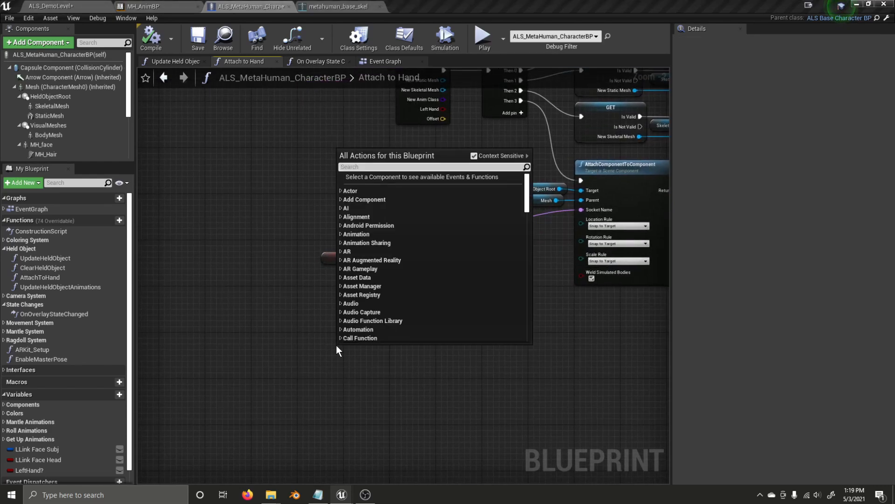
{"action": "type", "text": "enumb"}
{"action": "key", "text": "BackSpace"}
{"action": "key", "text": "BackSpace"}
{"action": "key", "text": "BackSpace"}
{"action": "key", "text": "BackSpace"}
{"action": "key", "text": "BackSpace"}
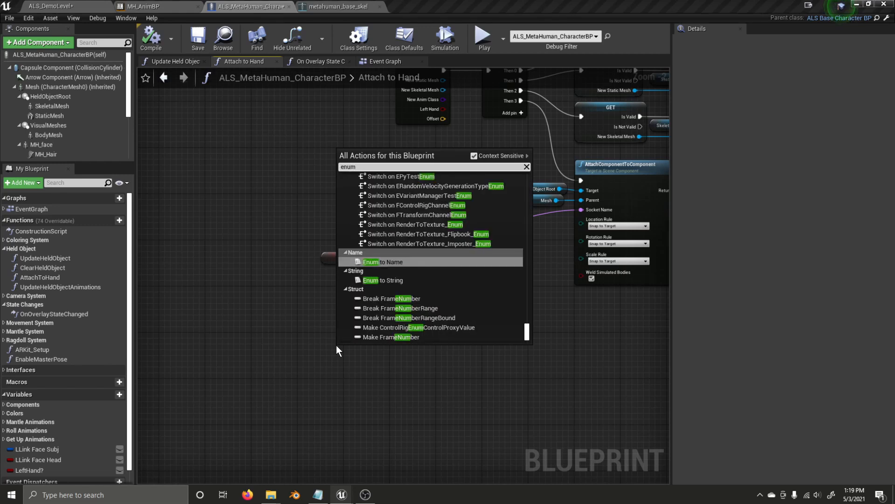
{"action": "type", "text": "overlay state"}
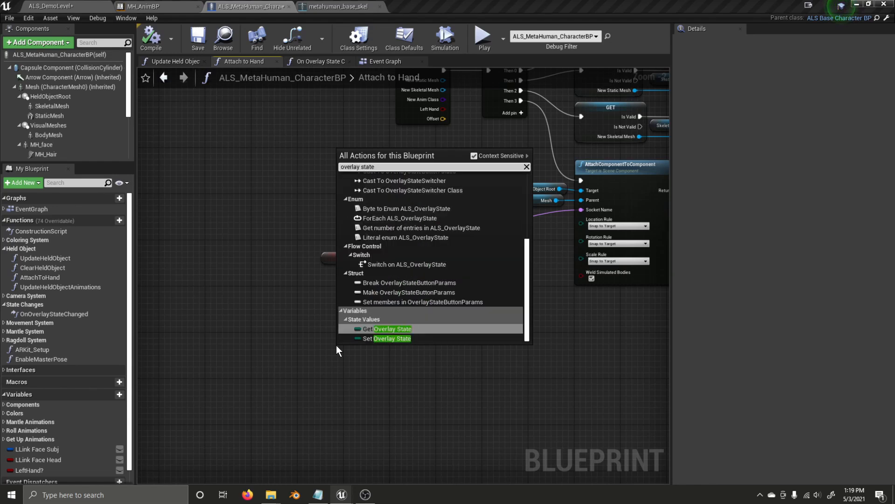
{"action": "left_click", "coordinate": [389, 329]}
{"action": "right_click_drag", "start_coordinate": [404, 330], "coordinate": [391, 324]}
Compare Overlay State with Box using an Equal (Enum) node
{"action": "left_click_drag", "start_coordinate": [363, 340], "coordinate": [392, 332]}
{"action": "type", "text": "=="}
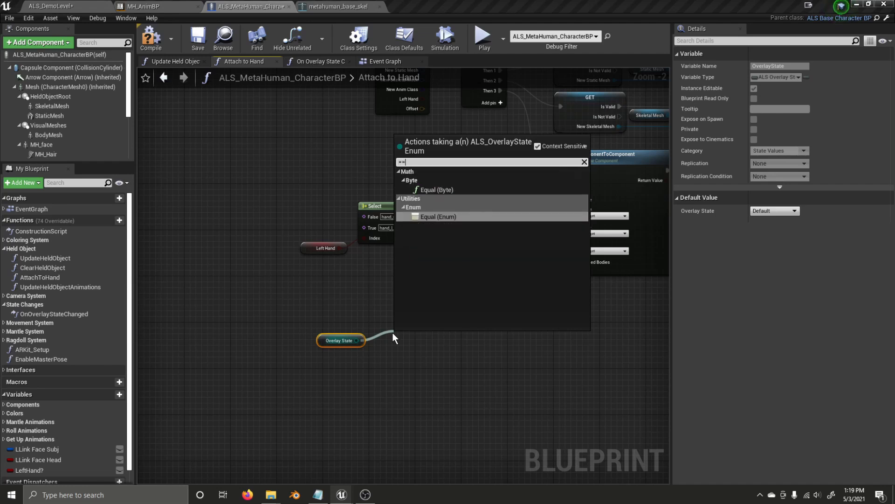
{"action": "left_click", "coordinate": [448, 216]}
{"action": "left_click", "coordinate": [443, 345]}
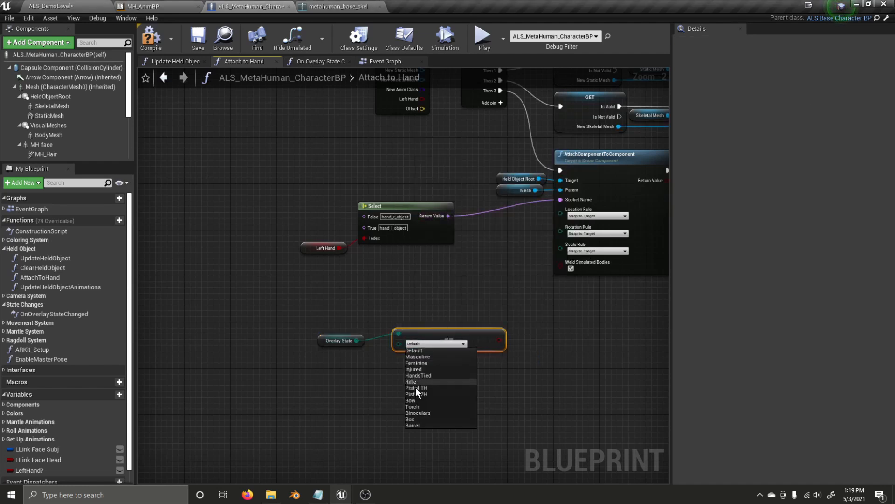
{"action": "left_click", "coordinate": [413, 418]}
{"action": "left_click_drag", "start_coordinate": [339, 300], "coordinate": [444, 326]}
Add a Select String node whose Pick A input is driven by the Overlay State comparison
{"action": "left_click", "coordinate": [404, 308]}
{"action": "type", "text": "select"}
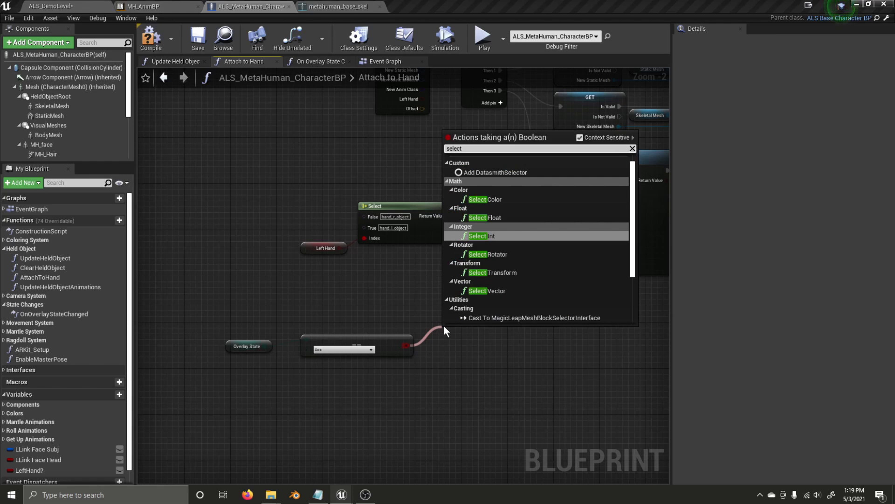
{"action": "type", "text": " nsm"}
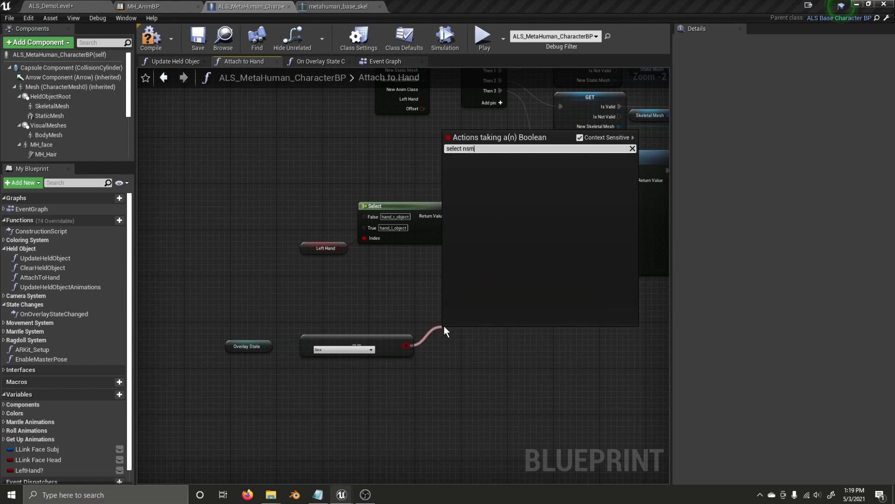
{"action": "key", "text": "BackSpace"}
{"action": "key", "text": "BackSpace"}
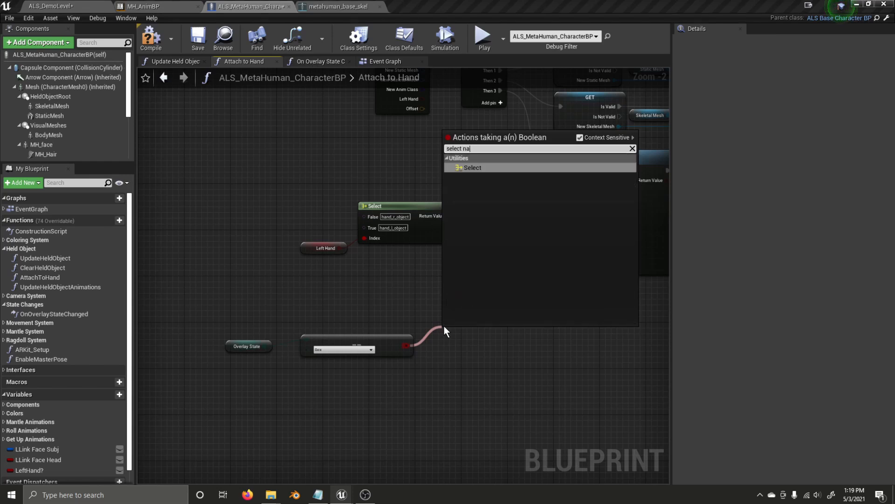
{"action": "type", "text": "str"}
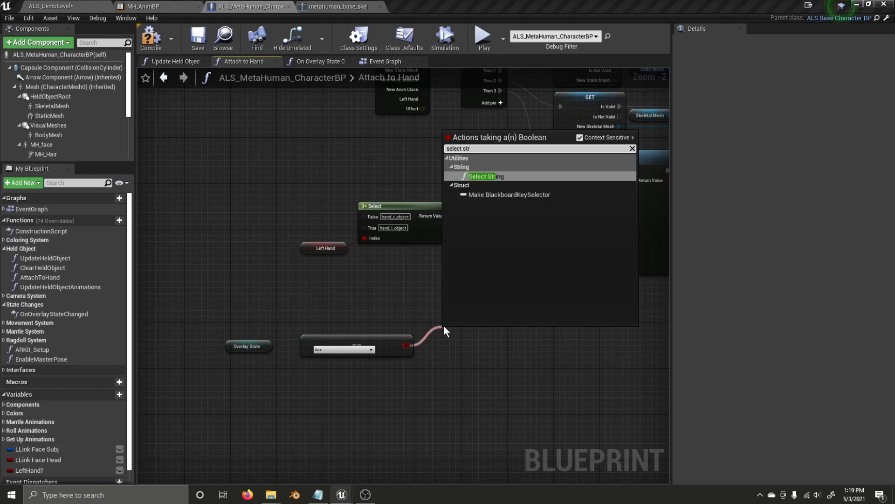
{"action": "key", "text": "Return"}
{"action": "left_click_drag", "start_coordinate": [476, 337], "coordinate": [482, 320]}
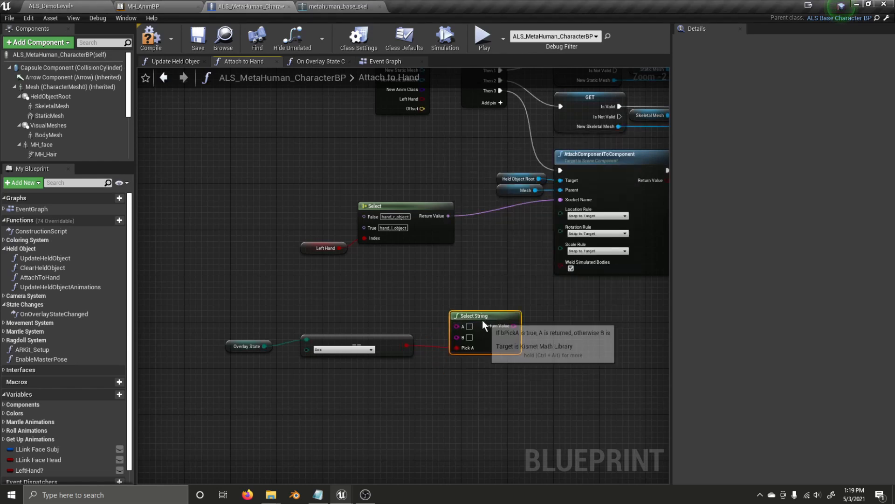
Feed the hand Select node's return value into input B of Select String and set input A to box
{"action": "left_click_drag", "start_coordinate": [448, 216], "coordinate": [458, 337]}
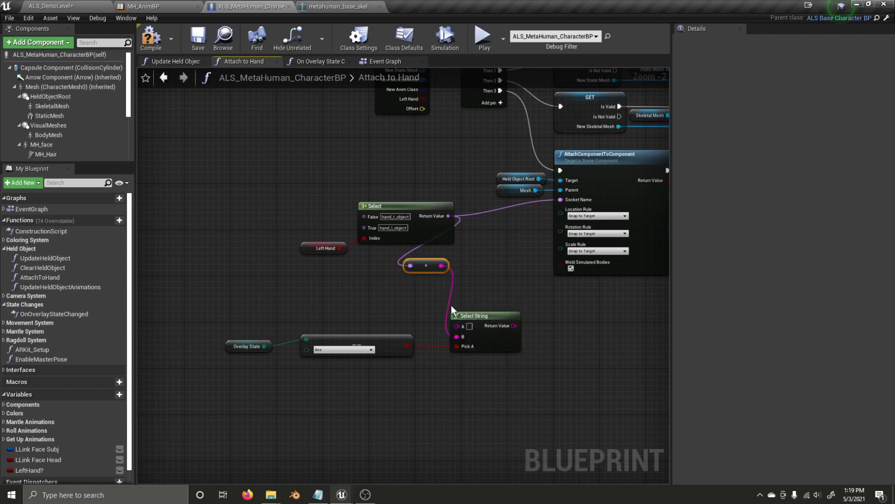
{"action": "left_click_drag", "start_coordinate": [464, 322], "coordinate": [498, 322]}
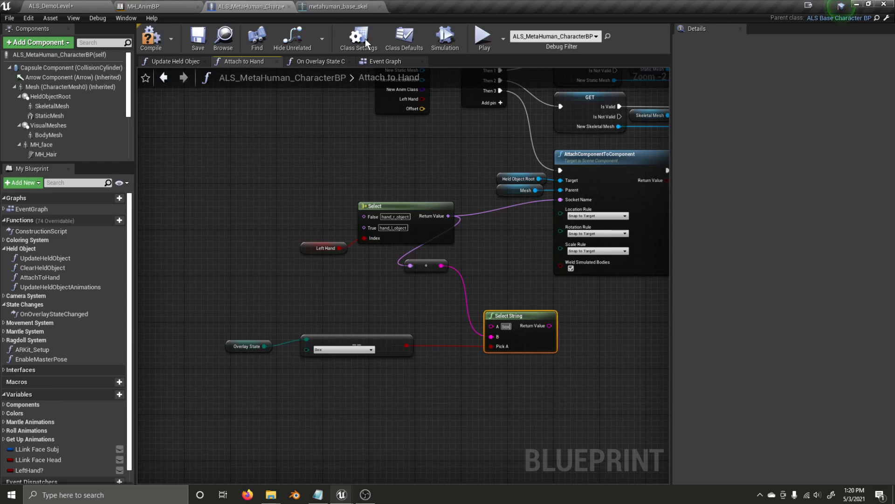
{"action": "left_click", "coordinate": [338, 6]}
{"action": "left_click", "coordinate": [246, 7]}
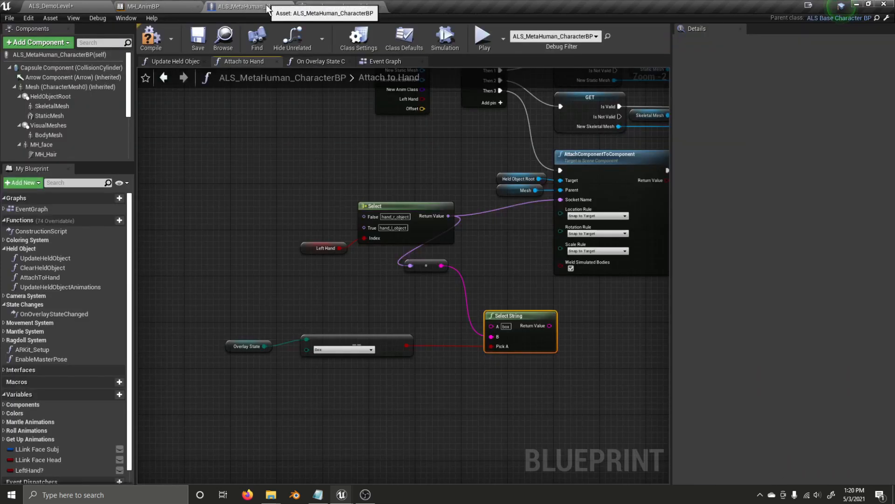
Connect Select String's return value to the Socket Name of AttachComponentToComponent, tidy the node's position, then compile and save the blueprint
{"action": "left_click_drag", "start_coordinate": [549, 325], "coordinate": [561, 199]}
{"action": "left_click_drag", "start_coordinate": [521, 342], "coordinate": [486, 327]}
{"action": "left_click", "coordinate": [484, 361]}
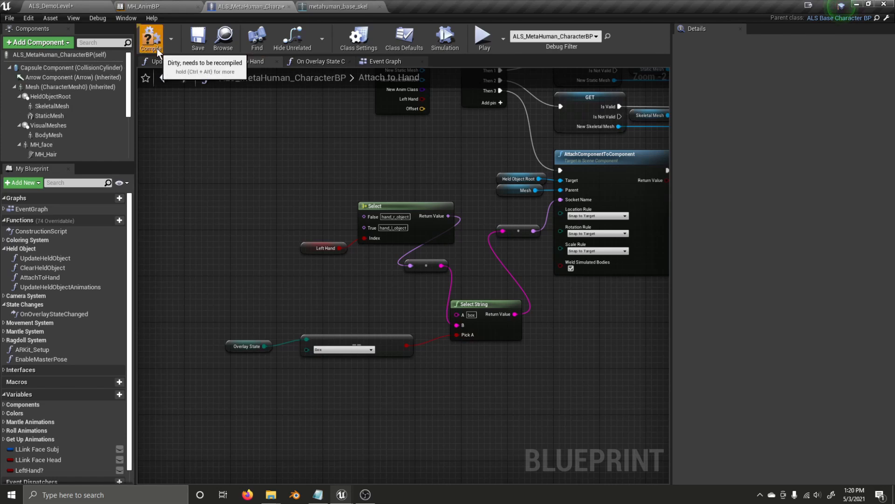
{"action": "left_click", "coordinate": [198, 48]}
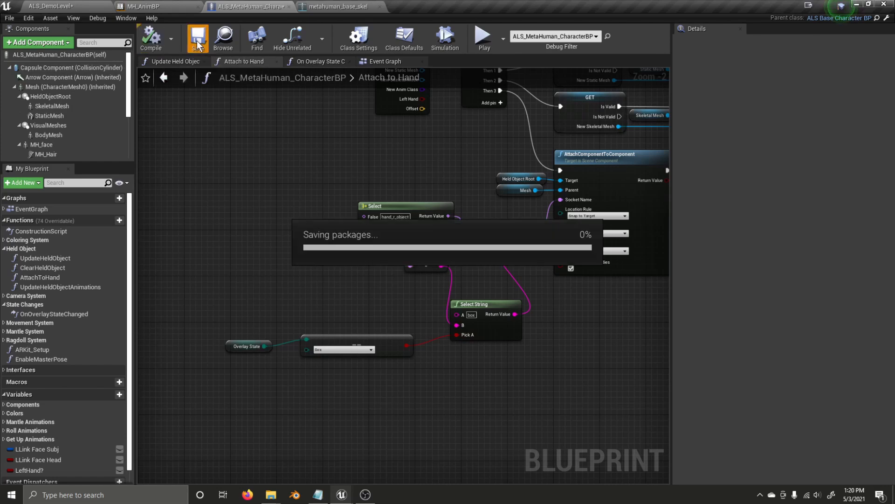
Play the demo level and switch to the Box overlay to check how the character holds the box
{"action": "left_click", "coordinate": [57, 6]}
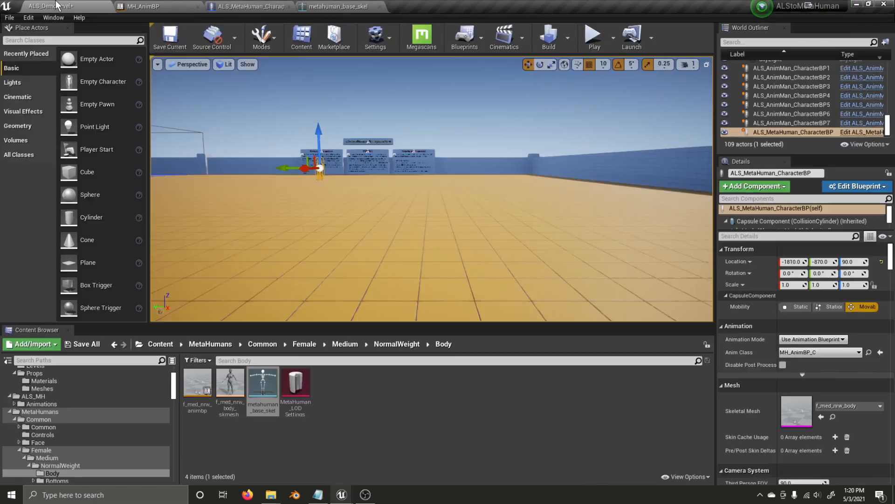
{"action": "left_click", "coordinate": [593, 37]}
{"action": "key", "text": "q"}
{"action": "scroll", "coordinate": [437, 220], "scroll_direction": "down", "scroll_amount": 6}
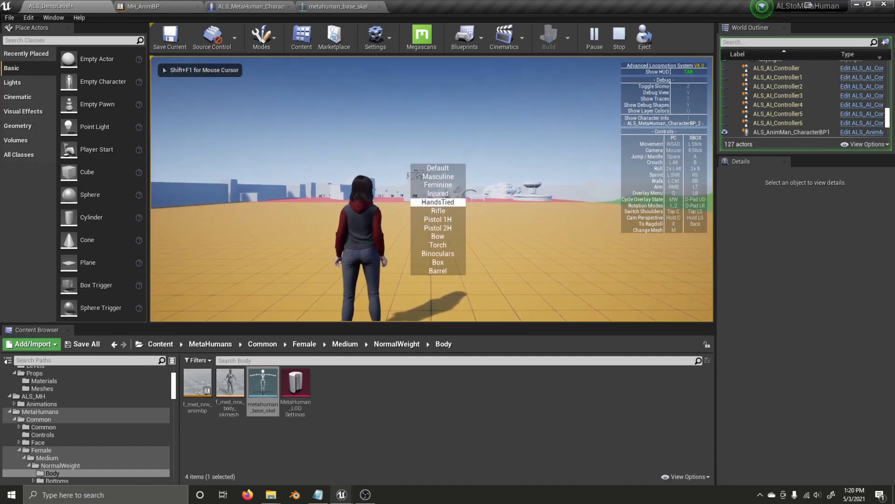
{"action": "scroll", "coordinate": [437, 219], "scroll_direction": "down", "scroll_amount": 5}
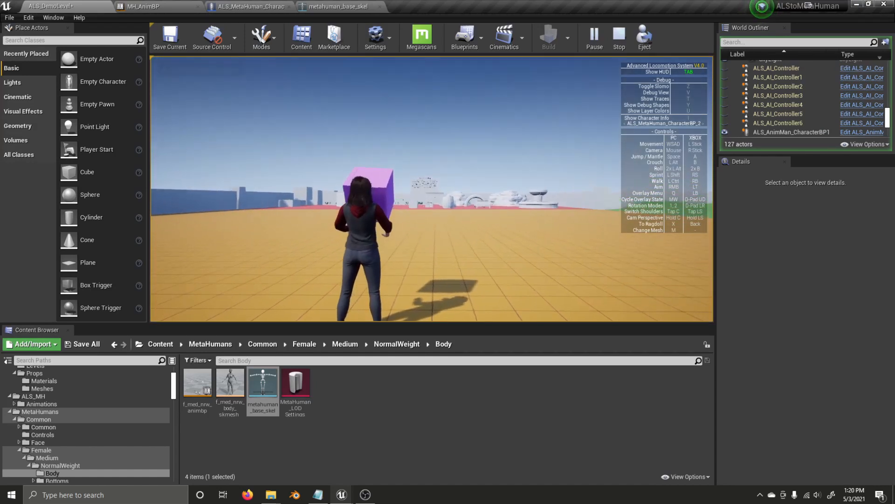
{"action": "key", "text": "c"}
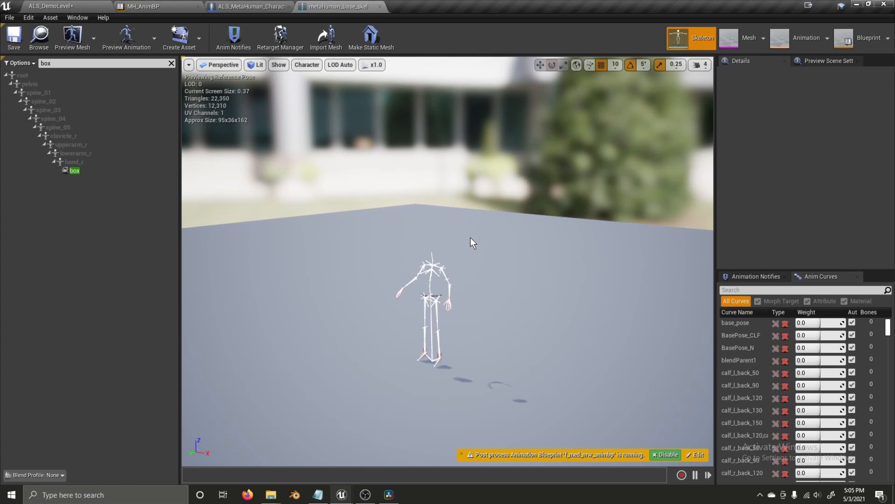
Clear the skeleton tree search and browse the project content to the AdvancedLocomotionV4/CharacterAssets folder
{"action": "left_click", "coordinate": [171, 64]}
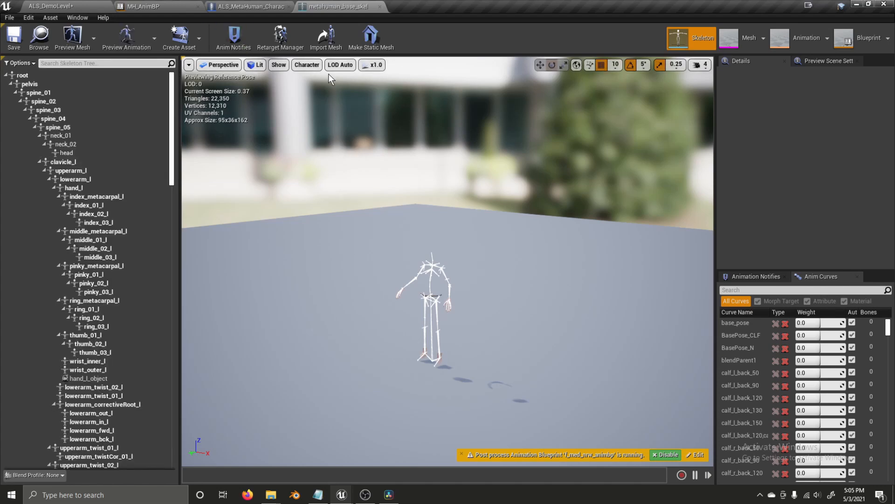
{"action": "left_click", "coordinate": [71, 4]}
{"action": "left_click", "coordinate": [160, 345]}
{"action": "left_click", "coordinate": [208, 409]}
{"action": "double_click", "coordinate": [208, 408]}
{"action": "double_click", "coordinate": [264, 394]}
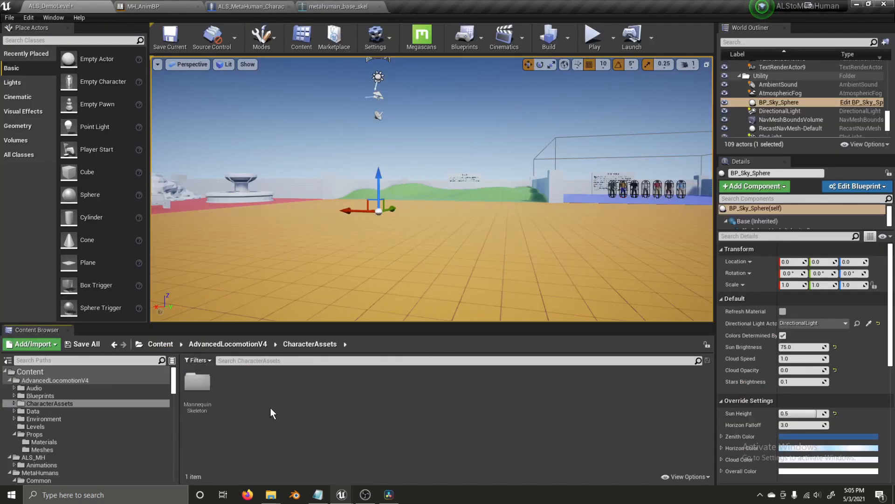
Open the ALS_Mannequin skeleton from the MannequinSkeleton folder and copy the head bone's TP_CameraTrace_L, TP_CameraTrace_R and FP_Camera sockets
{"action": "double_click", "coordinate": [201, 395]}
{"action": "double_click", "coordinate": [361, 386]}
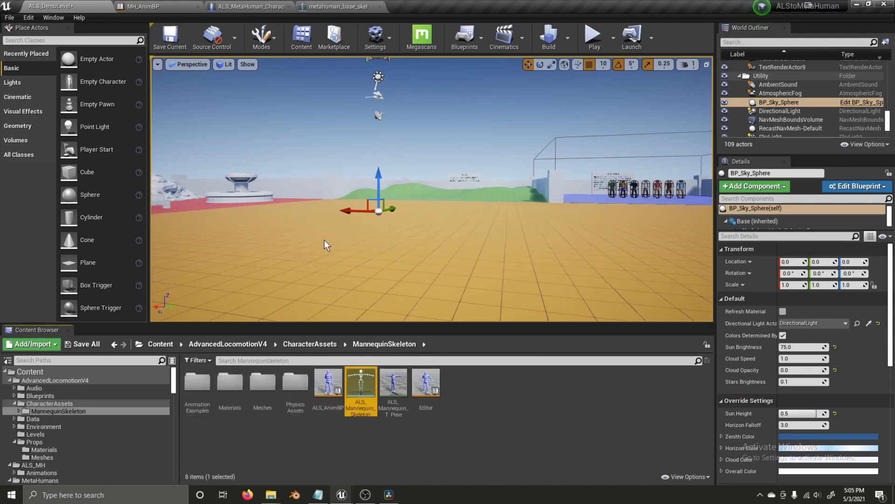
{"action": "scroll", "coordinate": [112, 294], "scroll_direction": "down", "scroll_amount": 10}
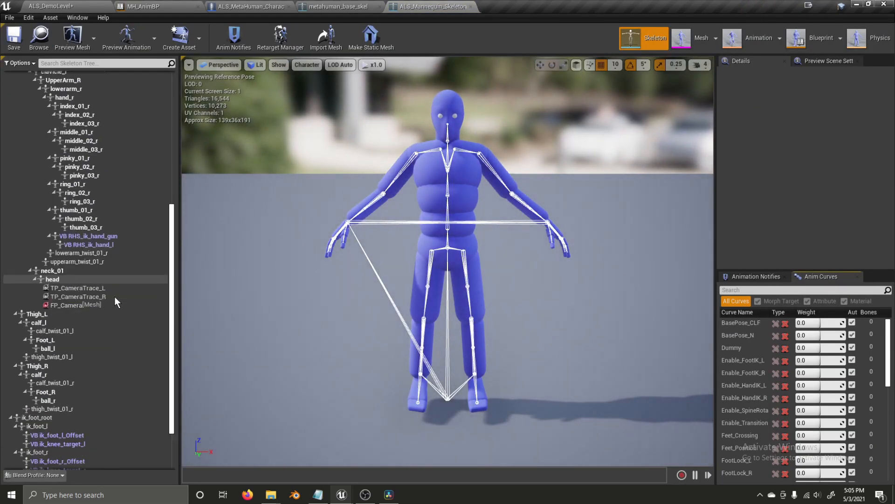
{"action": "left_click", "coordinate": [75, 272]}
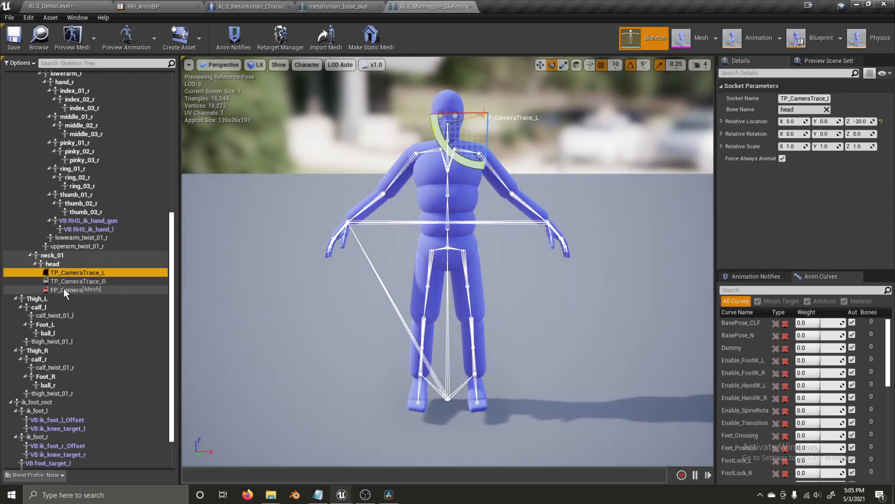
{"action": "left_click", "coordinate": [74, 289], "text": "shift"}
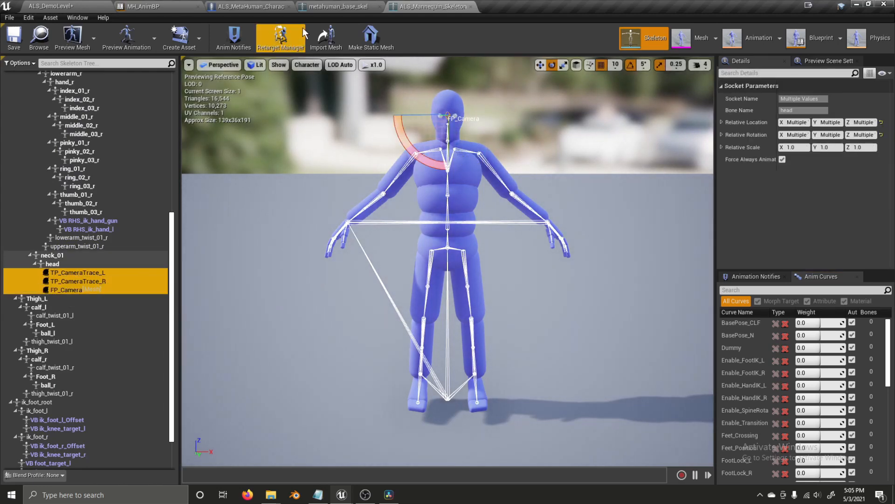
Find the head bone in the metahuman_base_skel skeleton, paste the three copied camera sockets onto it, clear the search and save the skeleton
{"action": "left_click", "coordinate": [340, 8]}
{"action": "left_click", "coordinate": [66, 63]}
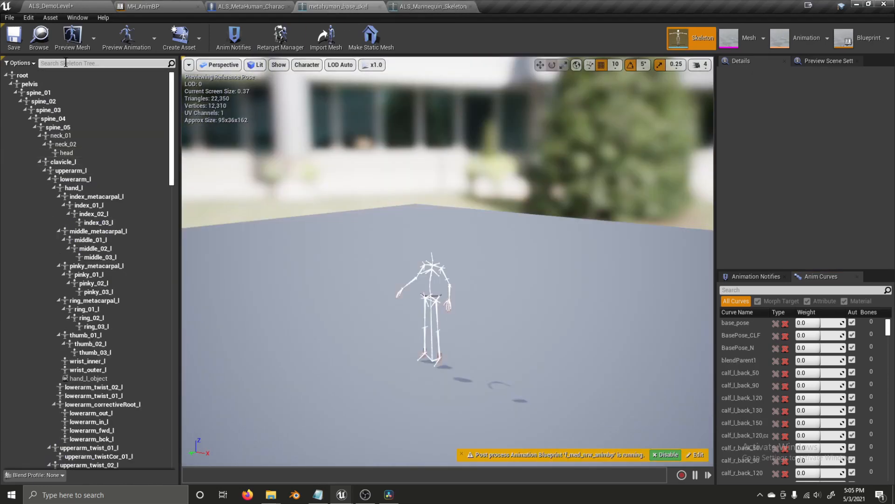
{"action": "type", "text": "head"}
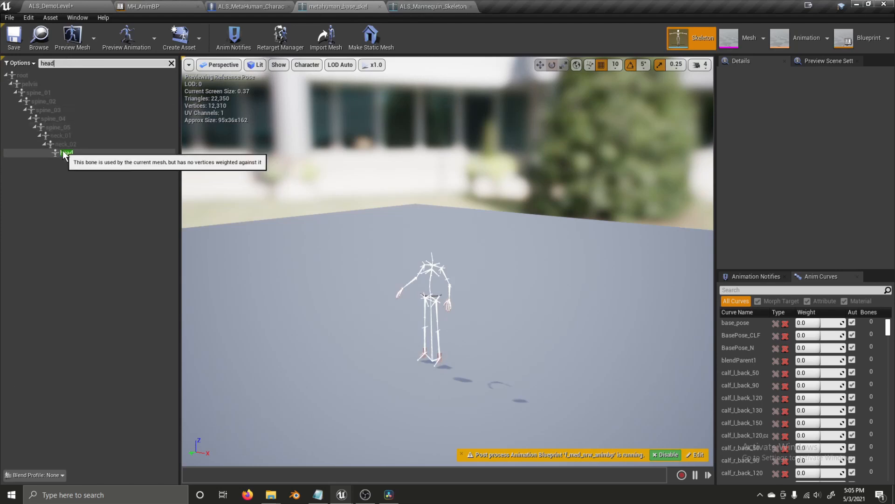
{"action": "left_click", "coordinate": [66, 153]}
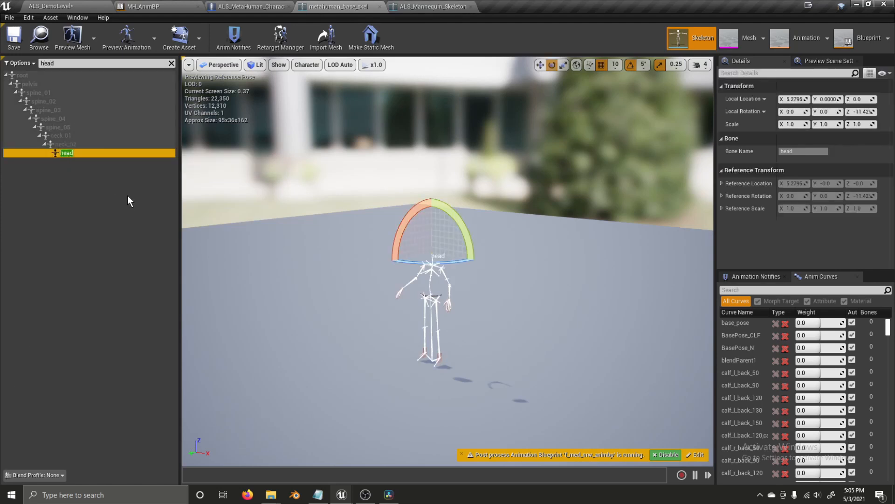
{"action": "left_click", "coordinate": [76, 164]}
{"action": "left_click", "coordinate": [172, 63]}
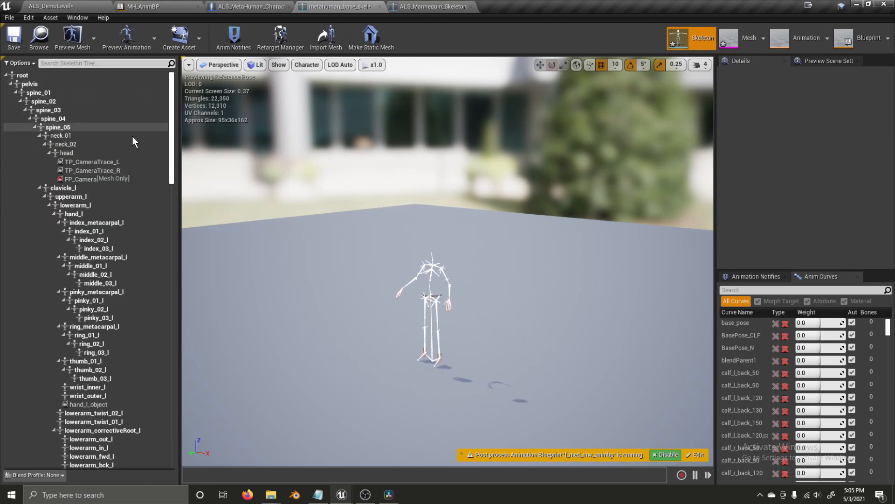
{"action": "left_click", "coordinate": [24, 40]}
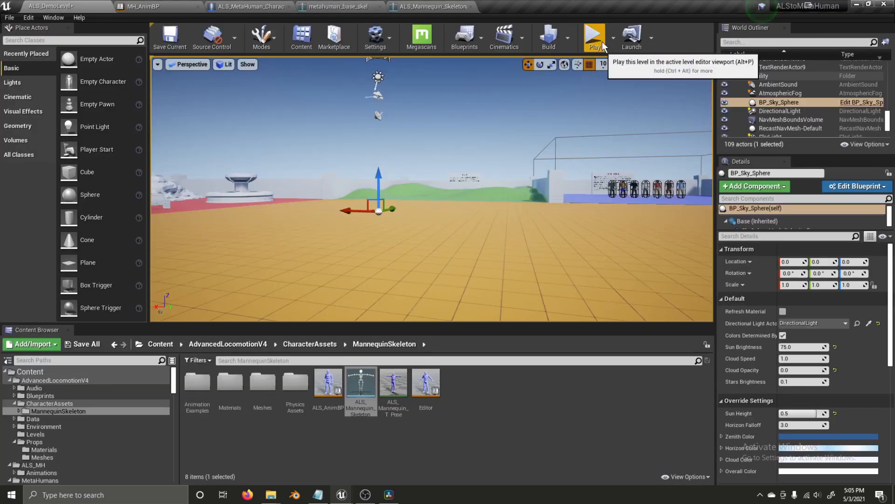
Play the demo level, run the character forward and switch to the first-person camera to check the view
{"action": "key", "text": "w"}
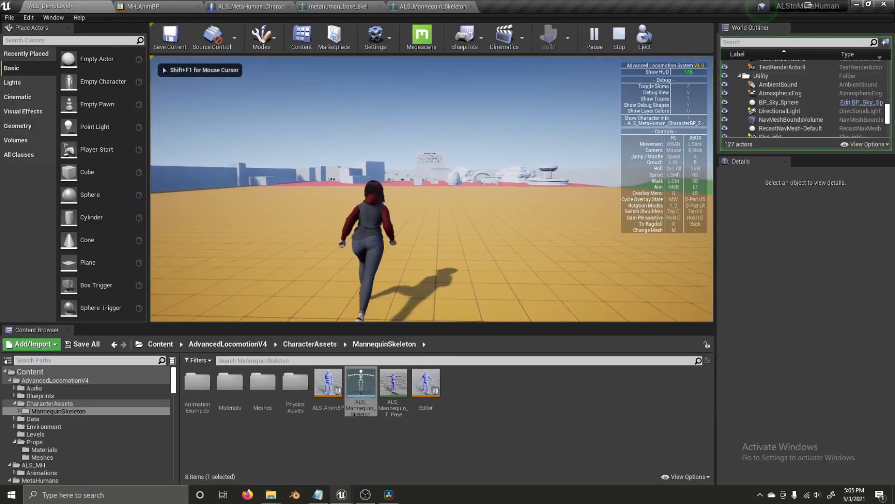
{"action": "key", "text": "c"}
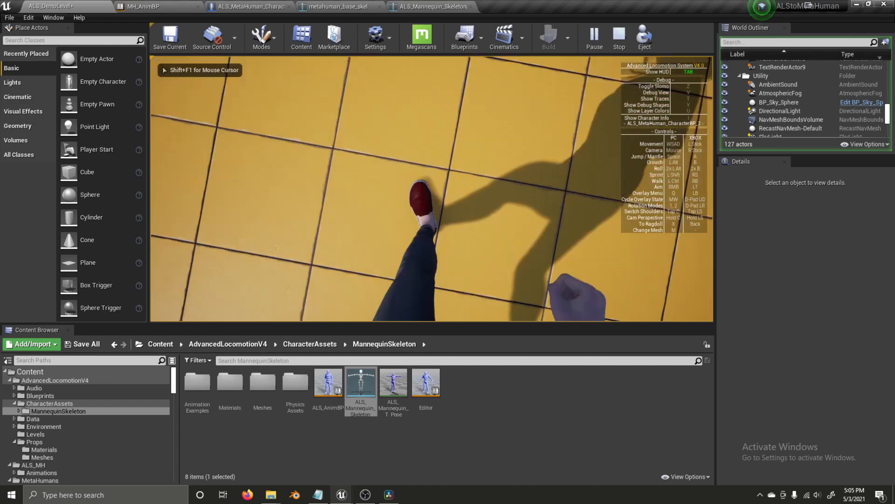